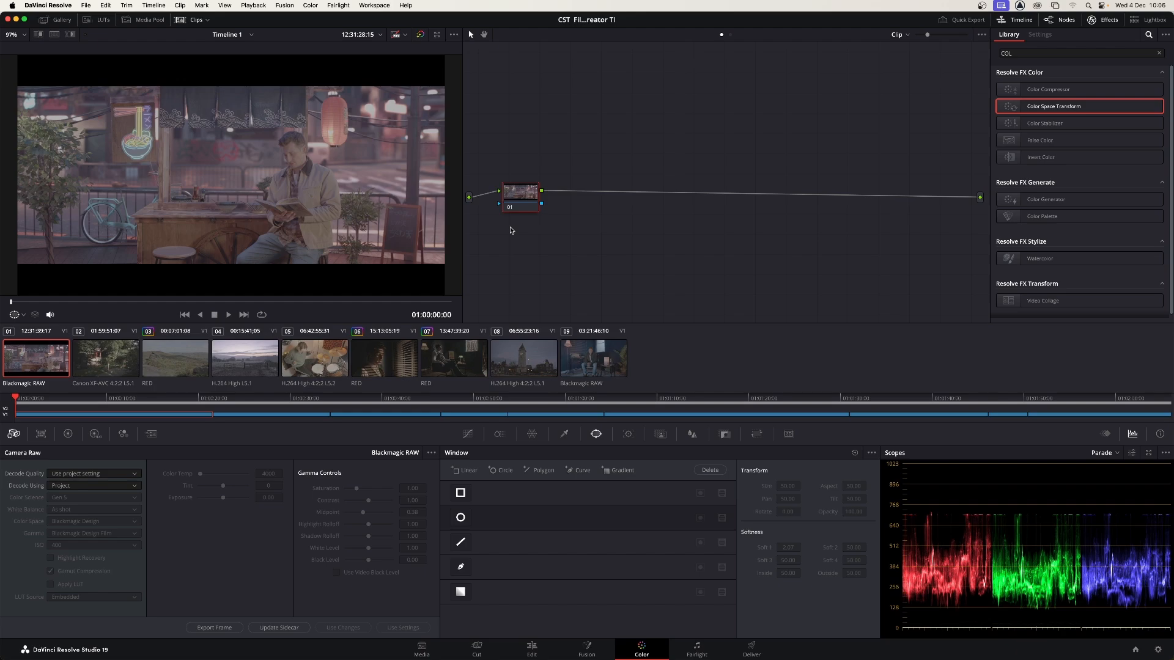
- Set the project's timeline color space to DaVinci WG/Intermediate and output color space to Rec.709 Gamma 2.2, saving the changes
left_click(1158, 651)
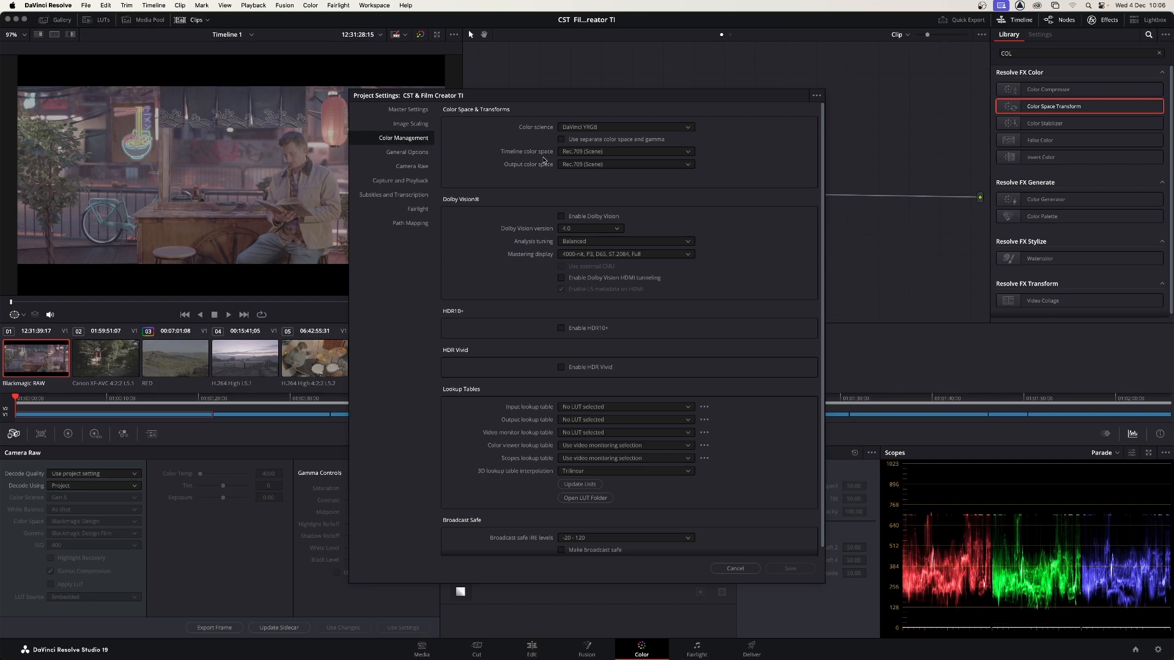
left_click(624, 152)
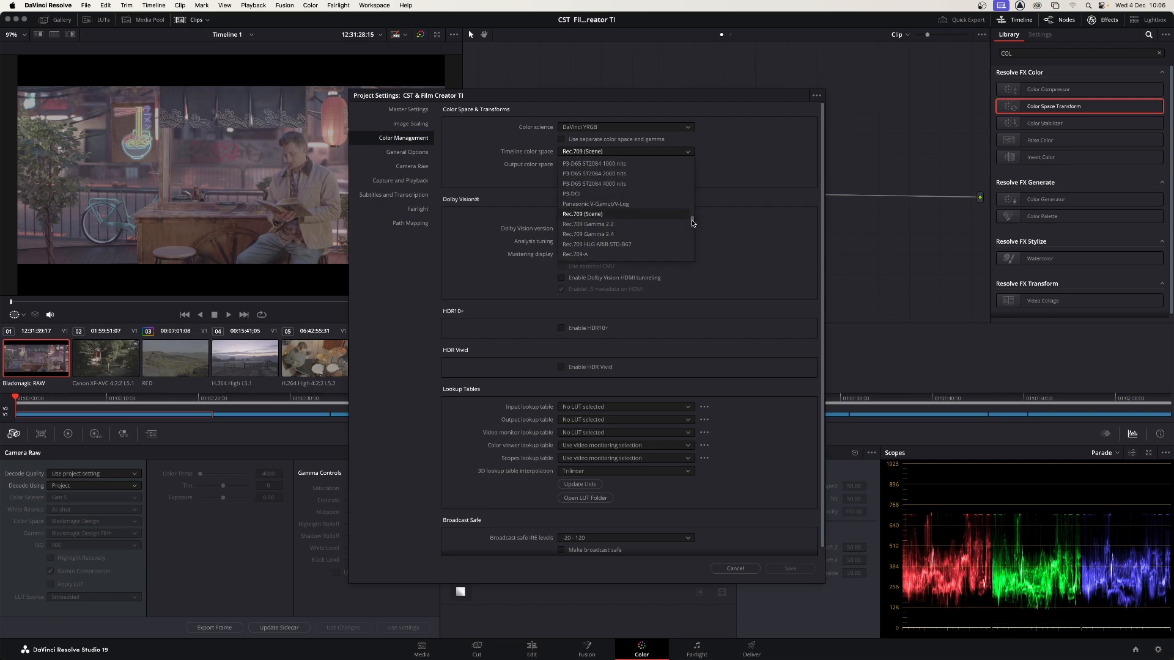
left_click_drag(693, 220, 694, 194)
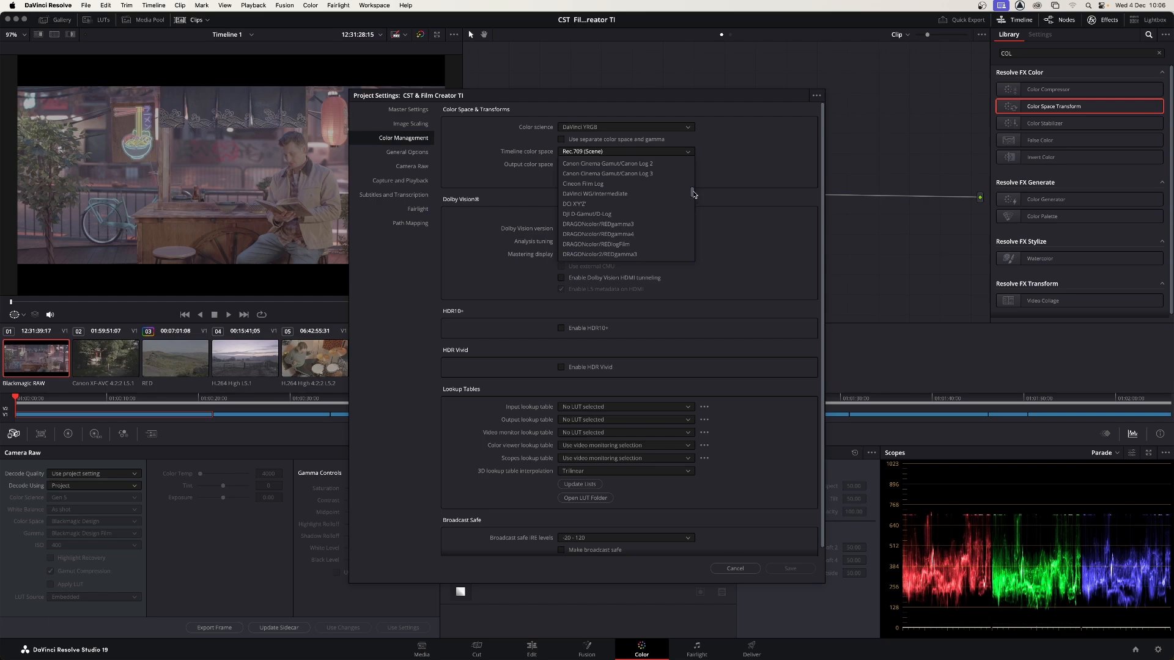
left_click(650, 194)
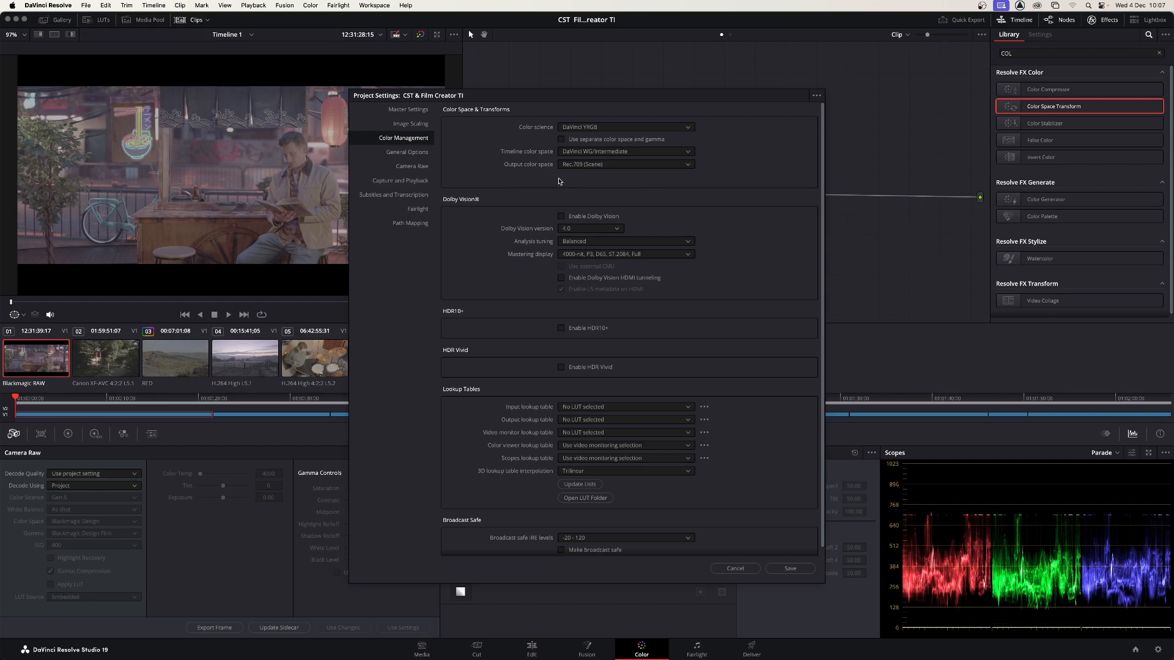
left_click(677, 165)
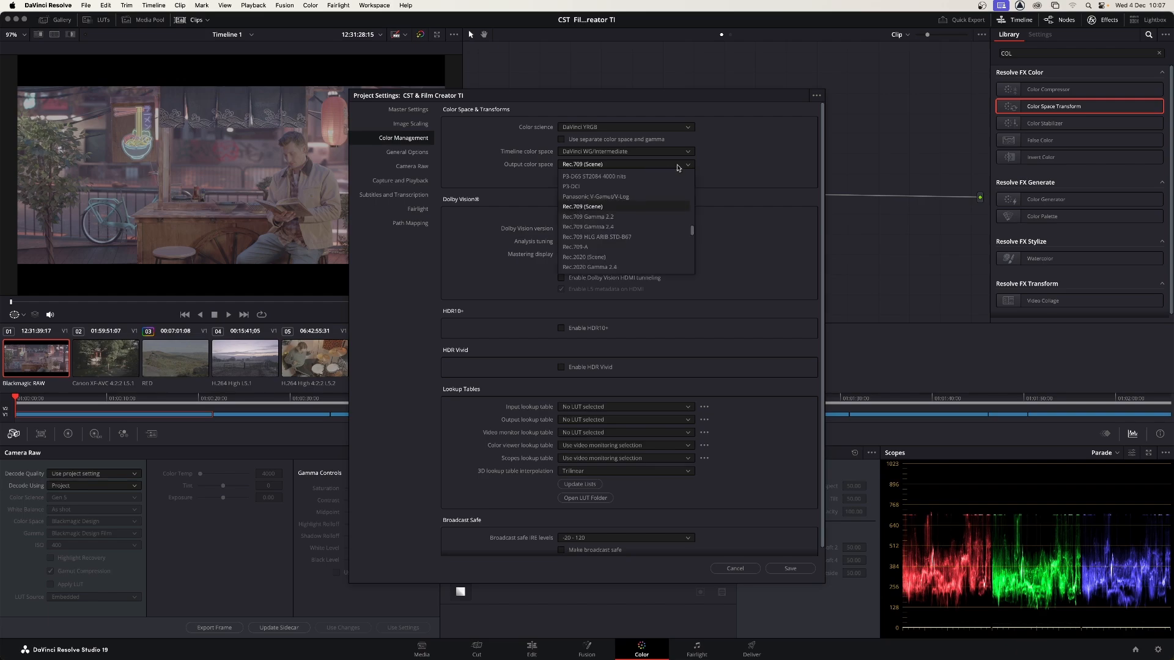
left_click(618, 218)
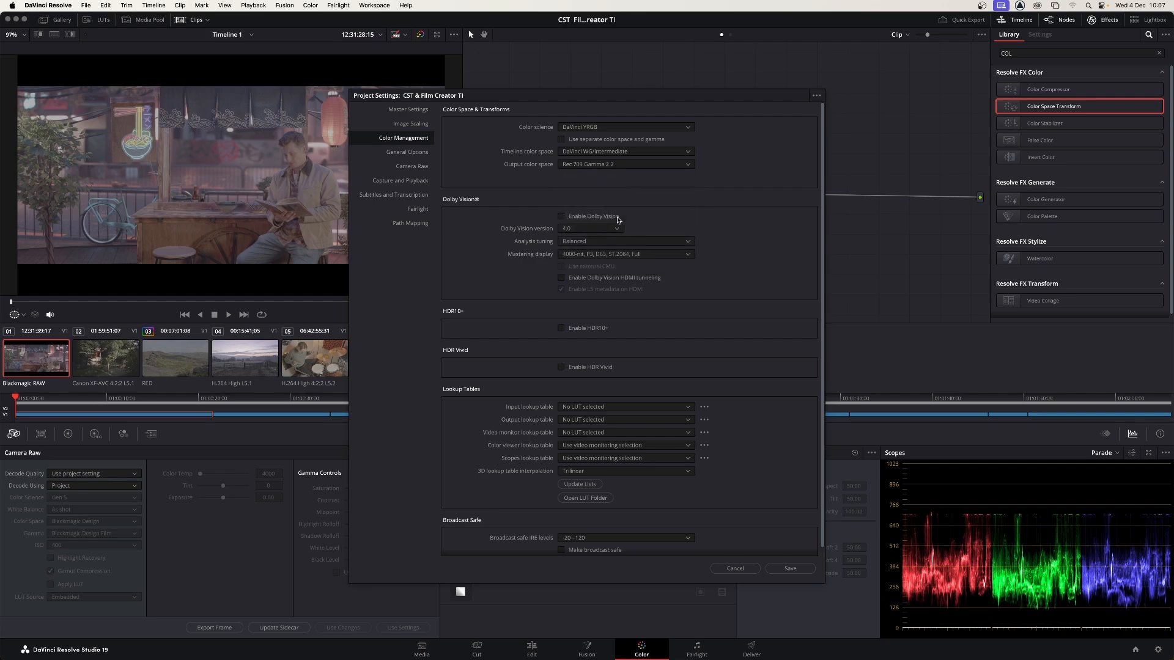
left_click(783, 571)
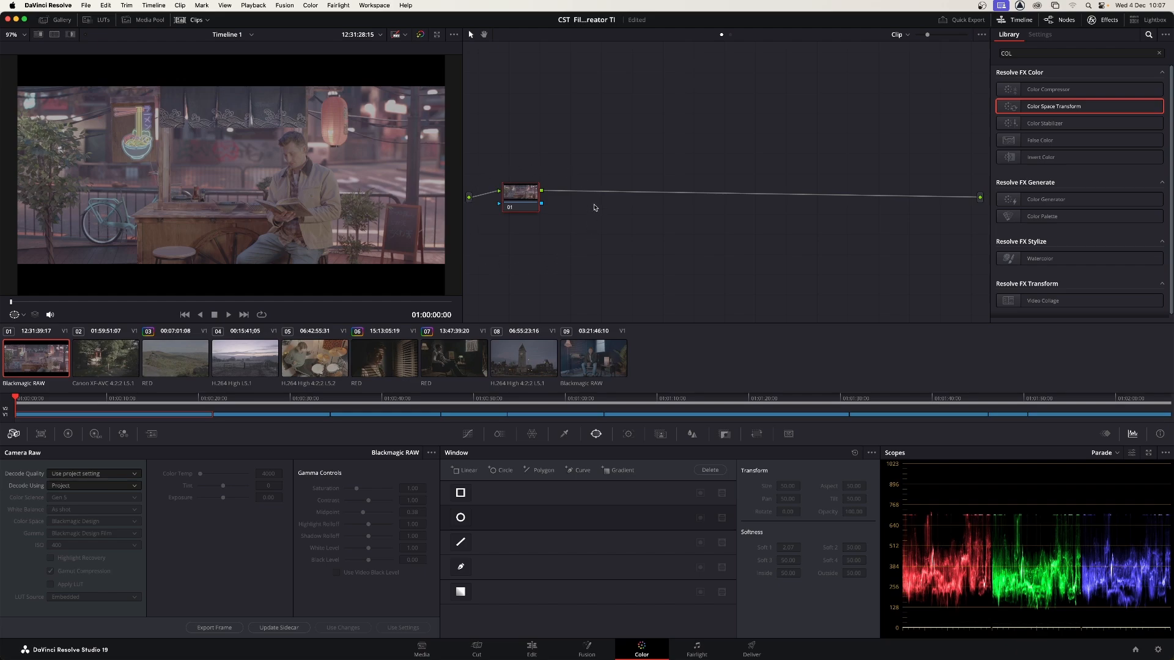
key("super+s")
- Examine the optimized media and proxy media generation options for the A007 clip in the Blackmagic Gen 5 RAW bin on the Media page
left_click(422, 655)
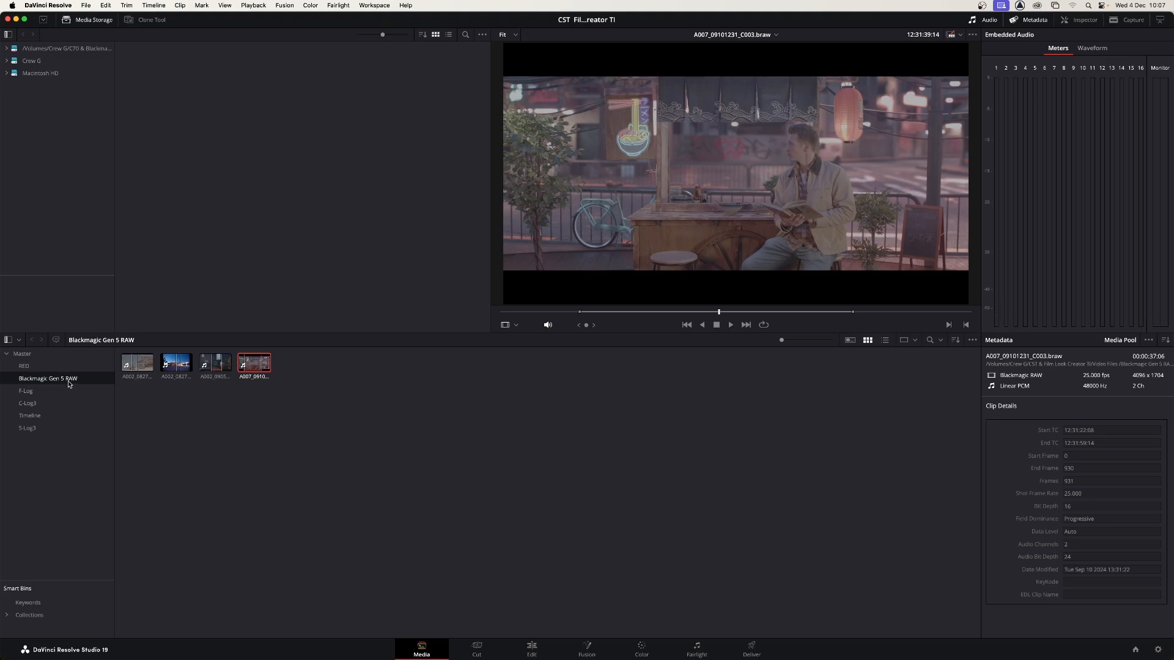
right_click(258, 366)
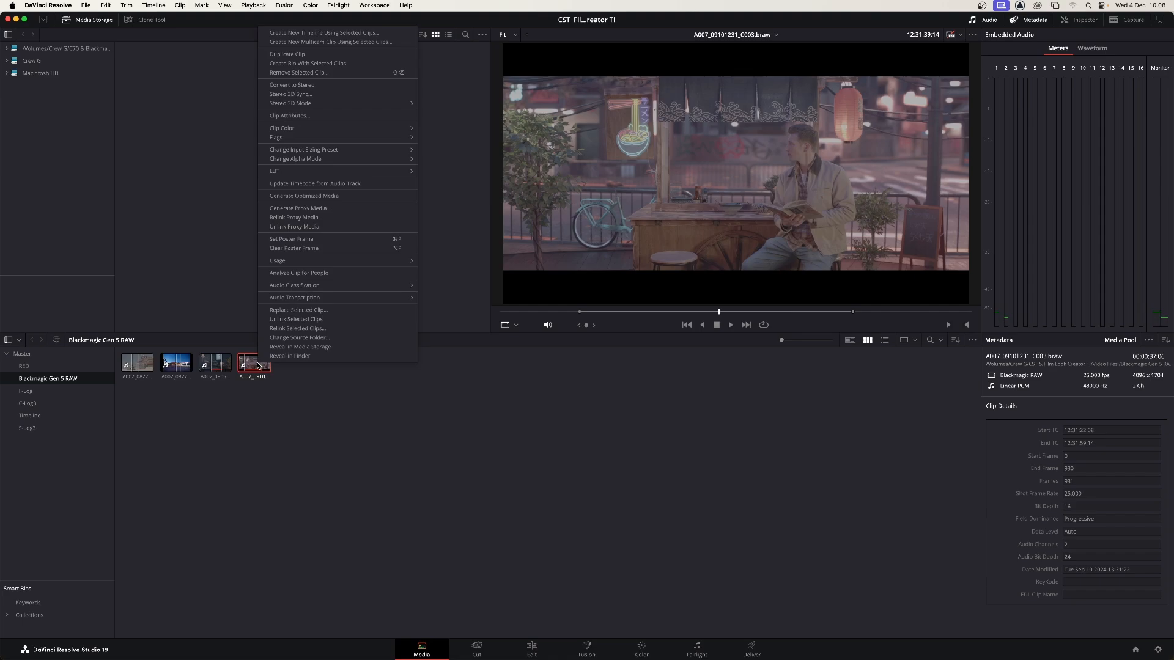
left_click(302, 196)
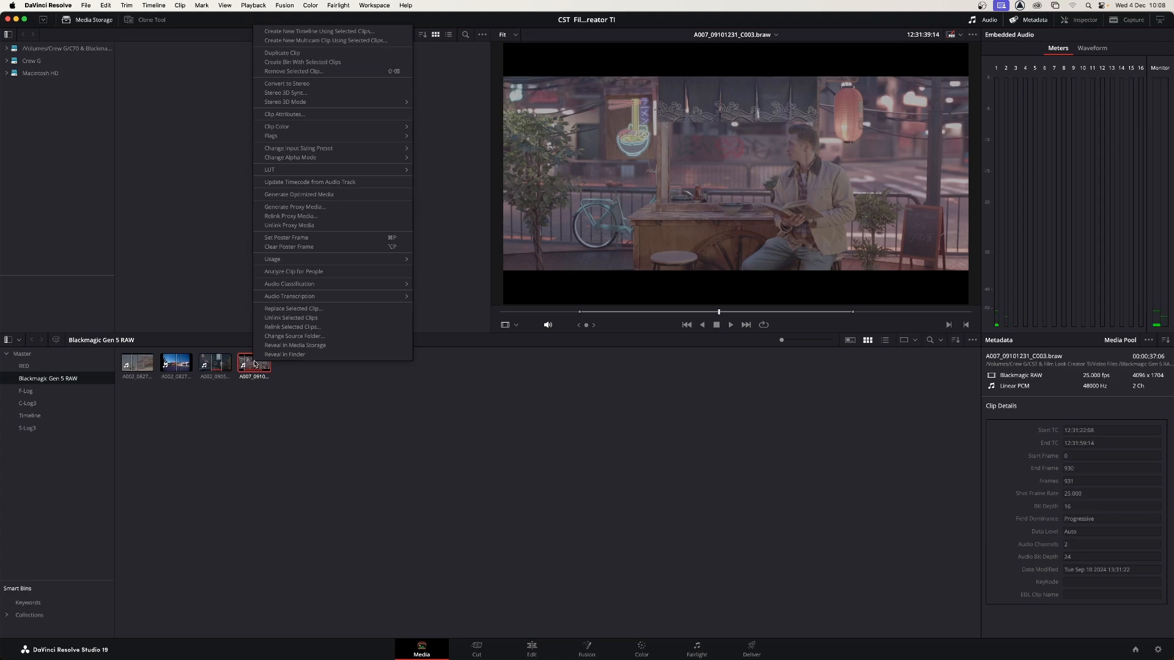
left_click(300, 207)
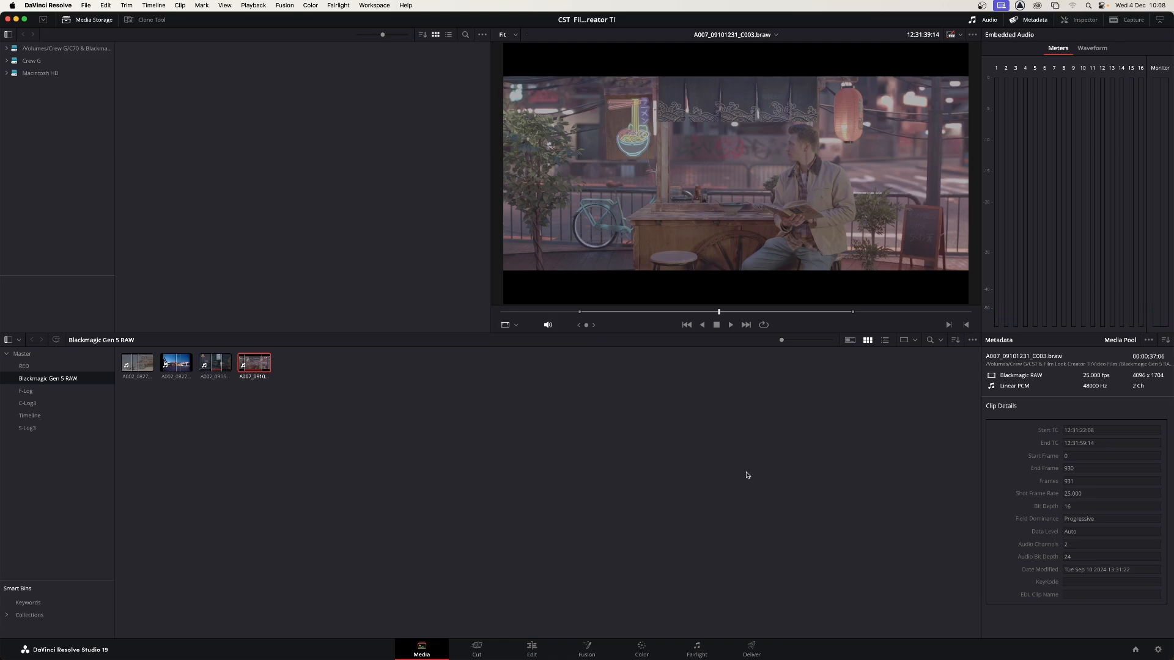
- Review the proxy media format choices under Optimized Media and Render Cache in the project's Master Settings
left_click(1158, 651)
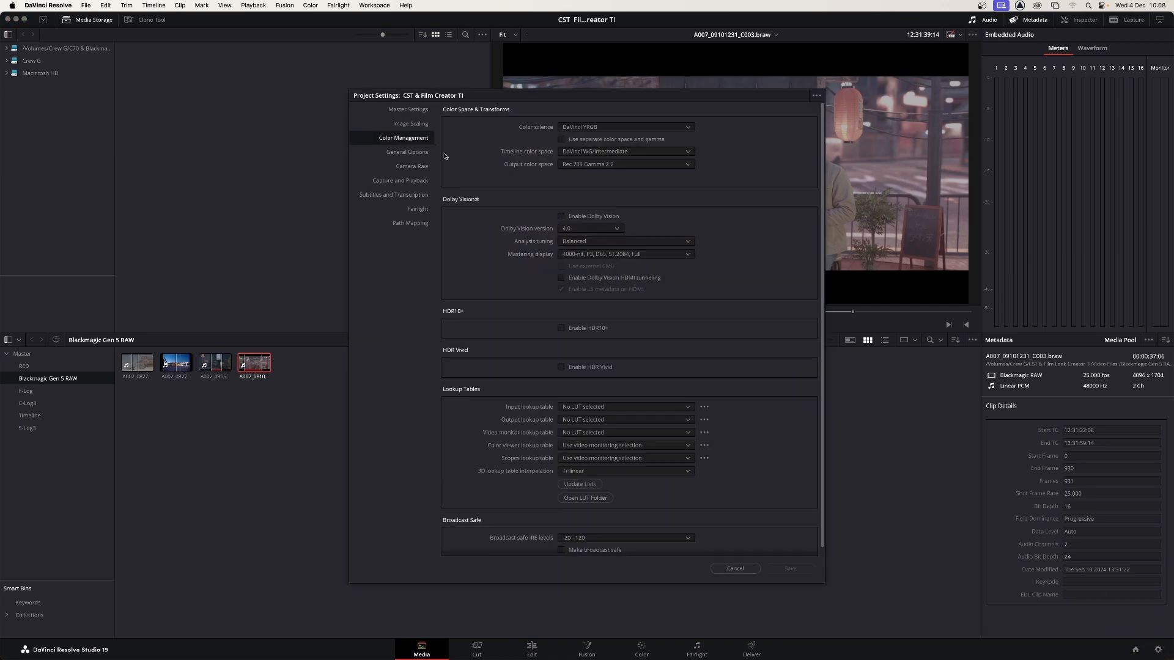
left_click(417, 113)
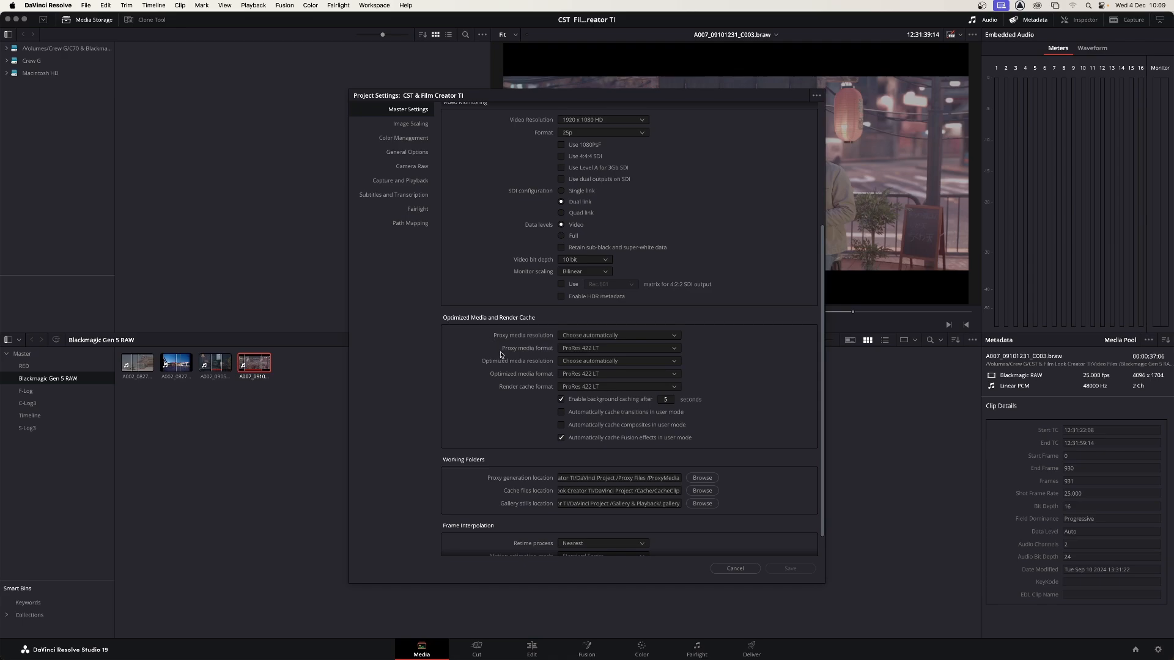
left_click(599, 351)
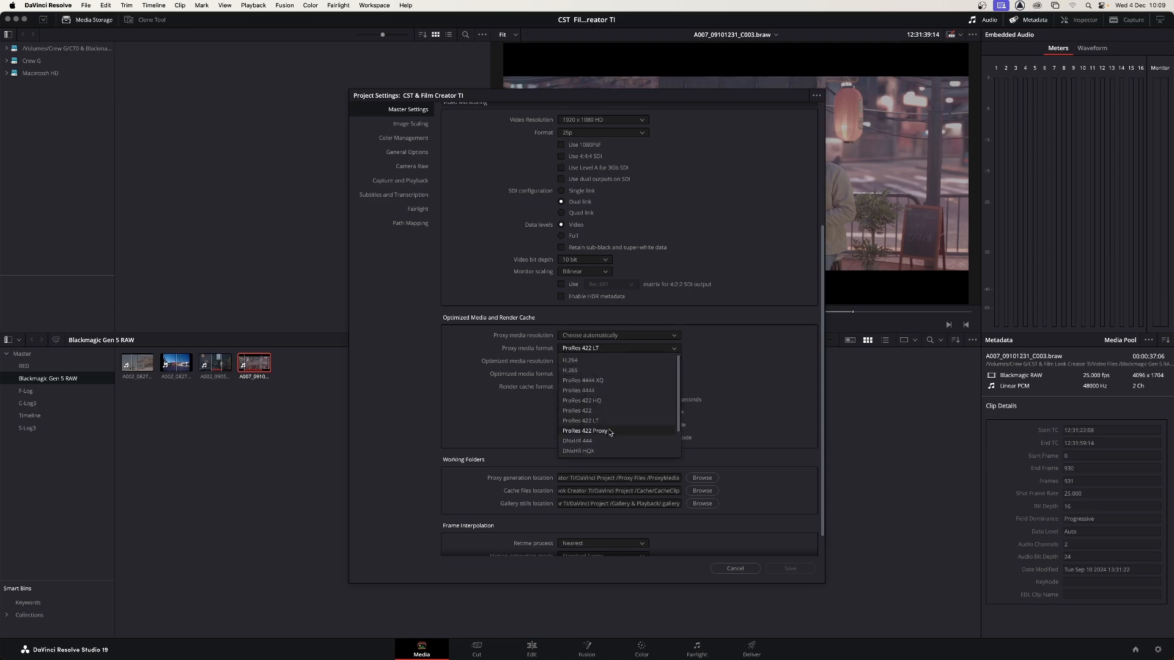
left_click(475, 353)
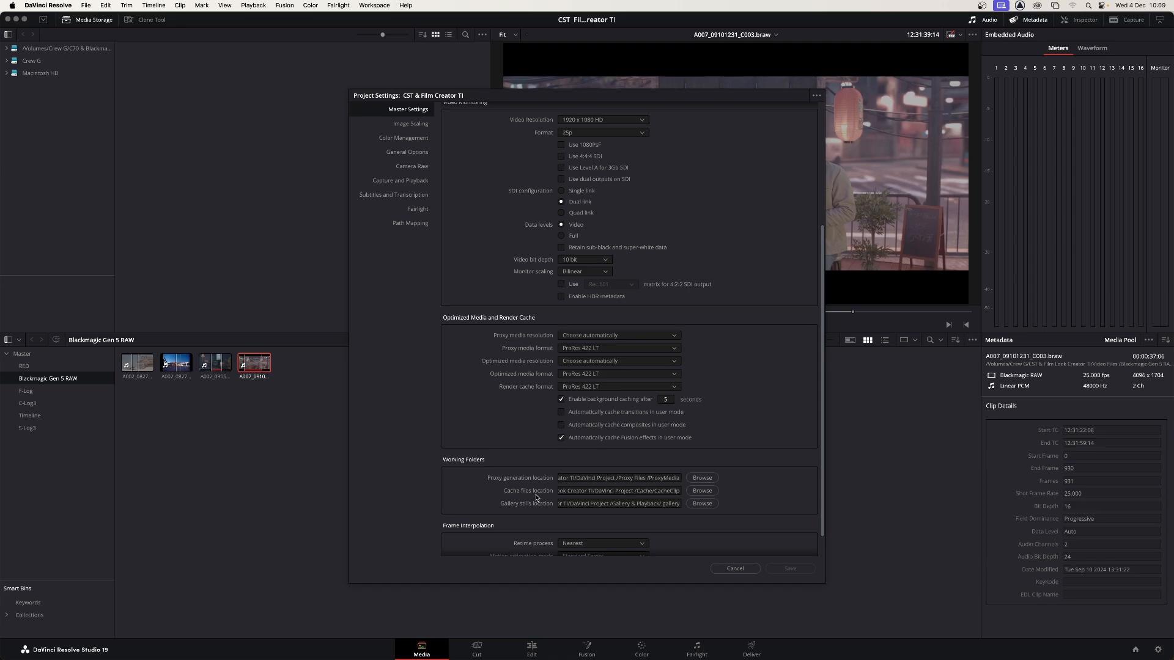
- Inspect the project's CacheClip and ProxyMedia folders in Finder, and return to the Color page without changing the project settings
mouse_move(447, 647)
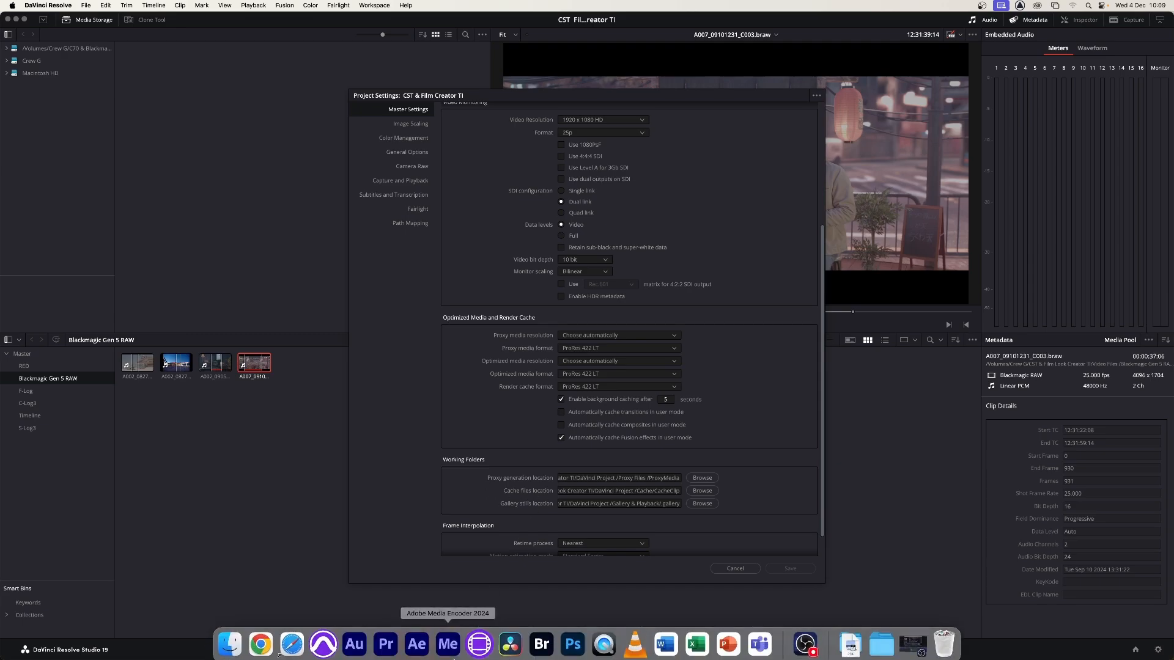
left_click(239, 638)
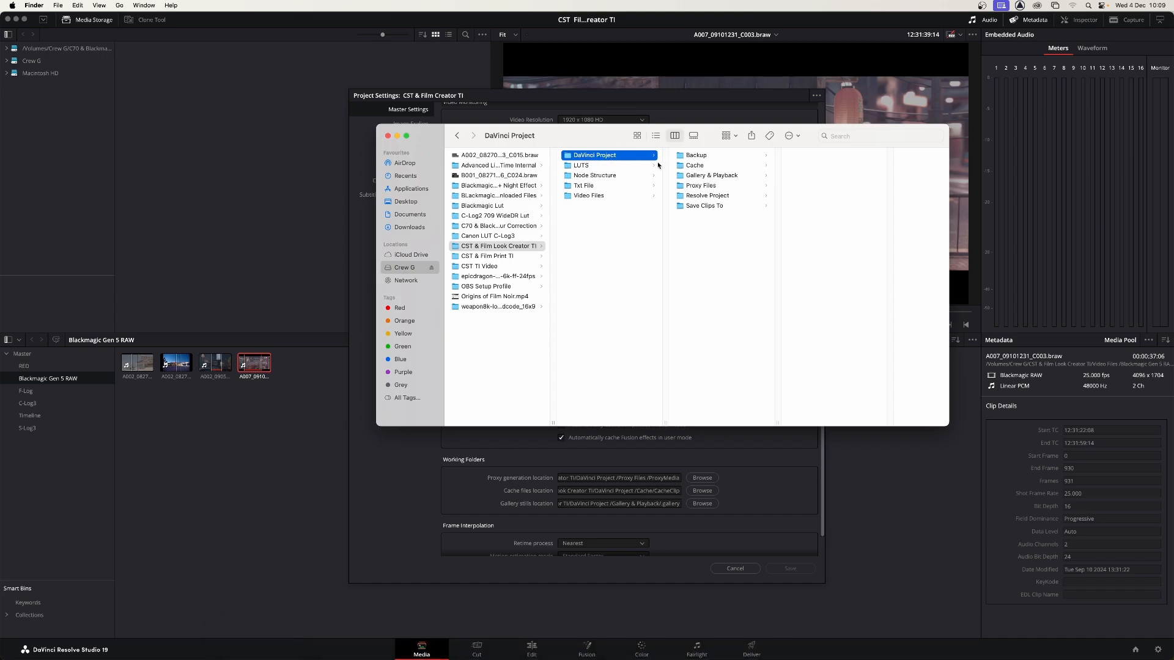
left_click(688, 166)
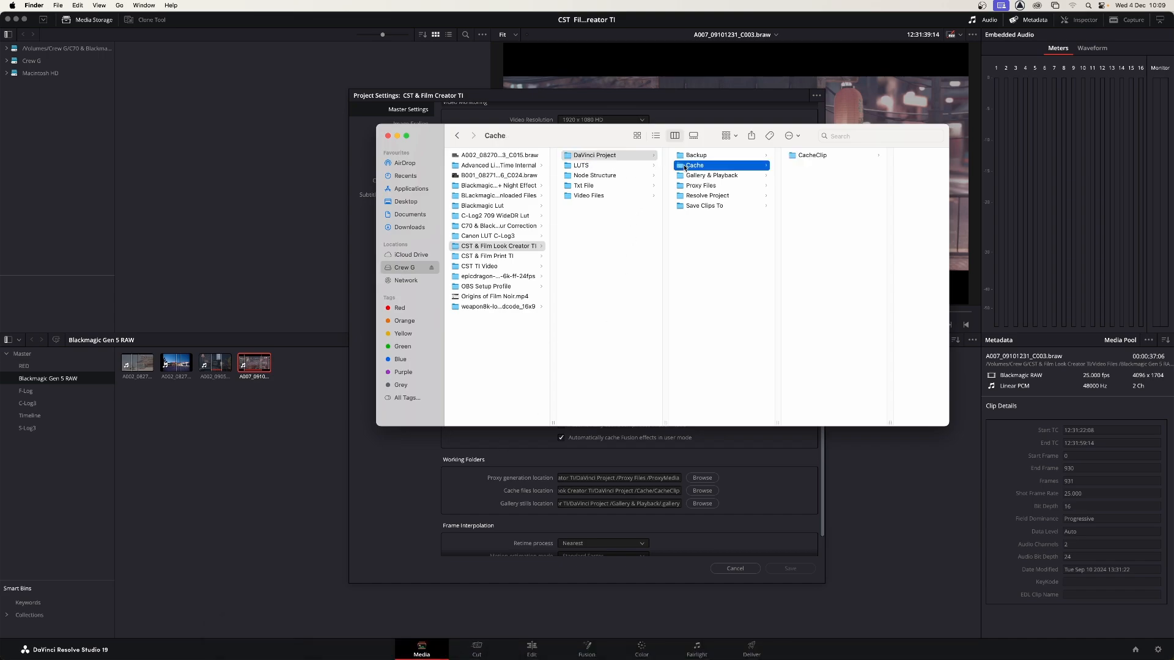
left_click(794, 155)
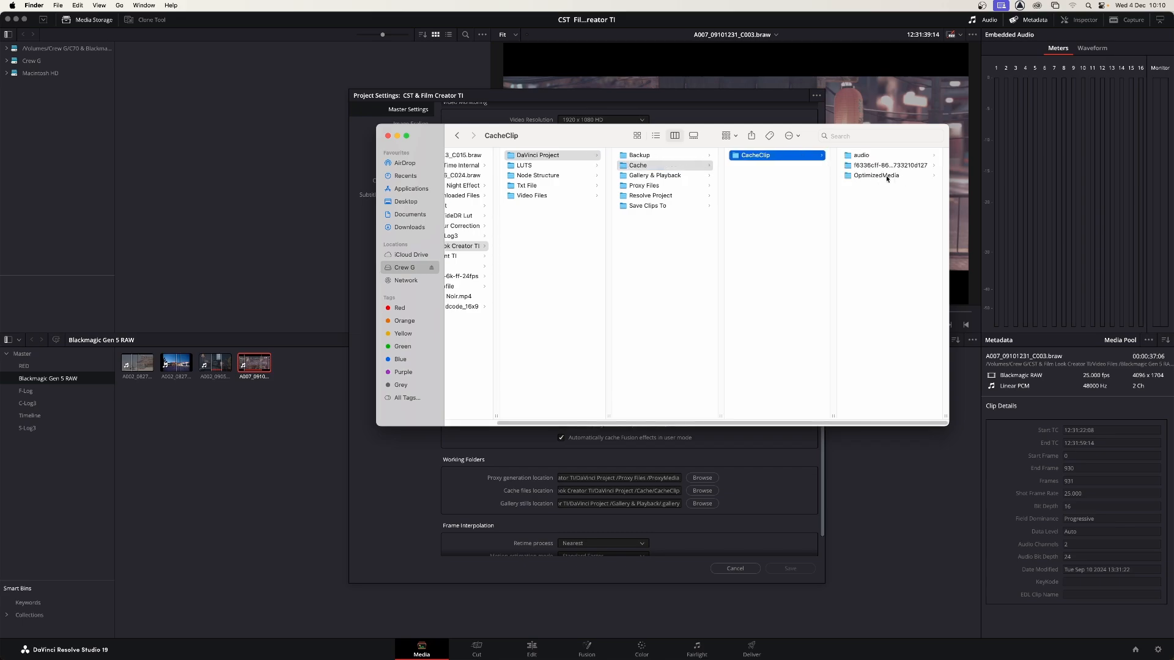
left_click(650, 186)
left_click(760, 158)
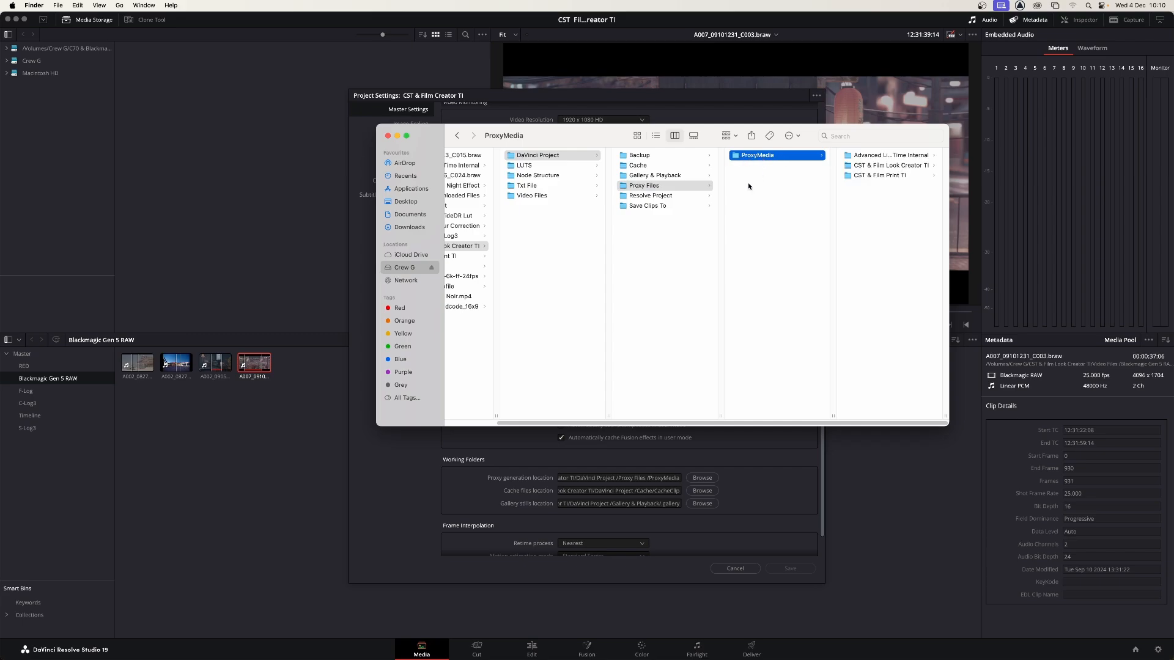
left_click(413, 468)
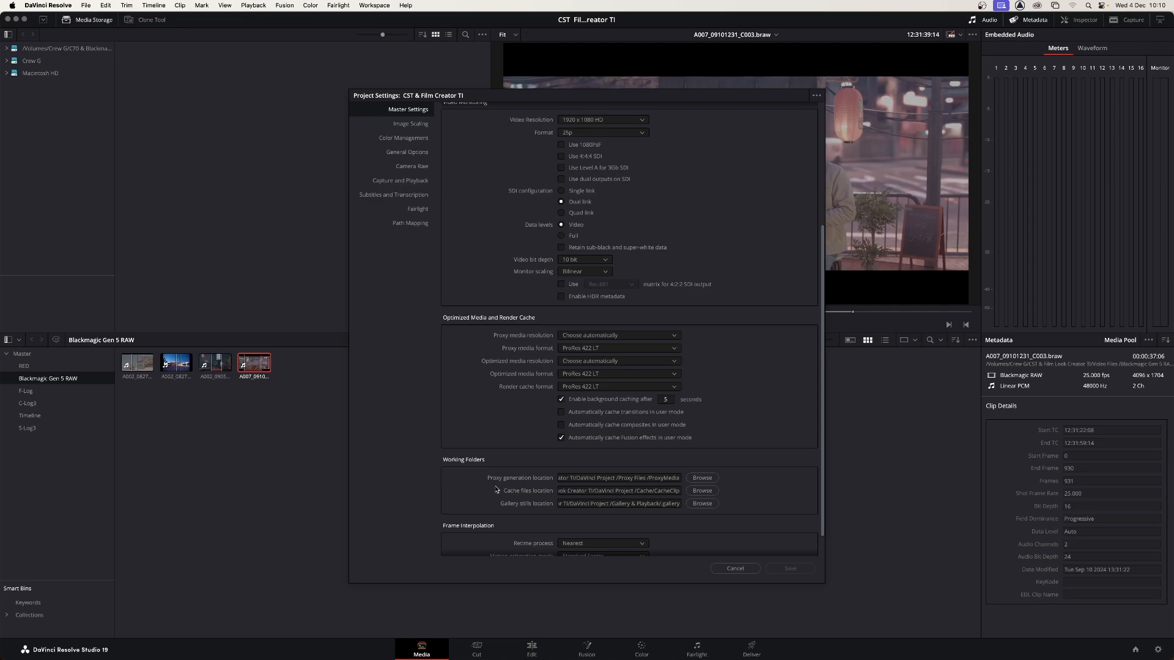
left_click(737, 569)
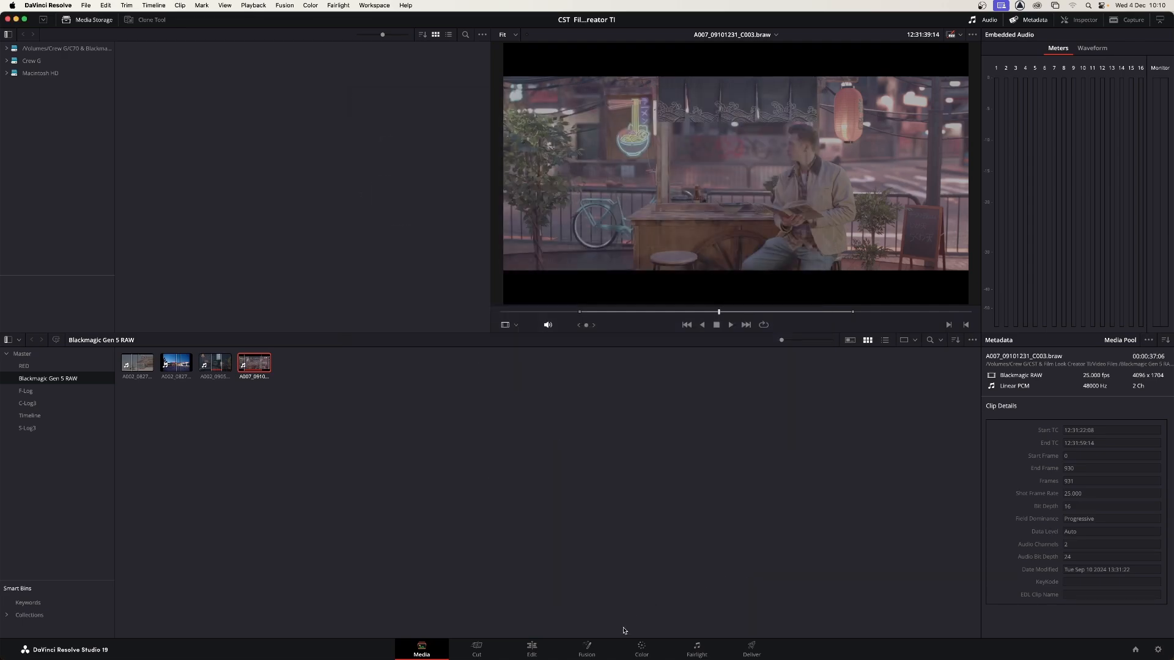
left_click(640, 648)
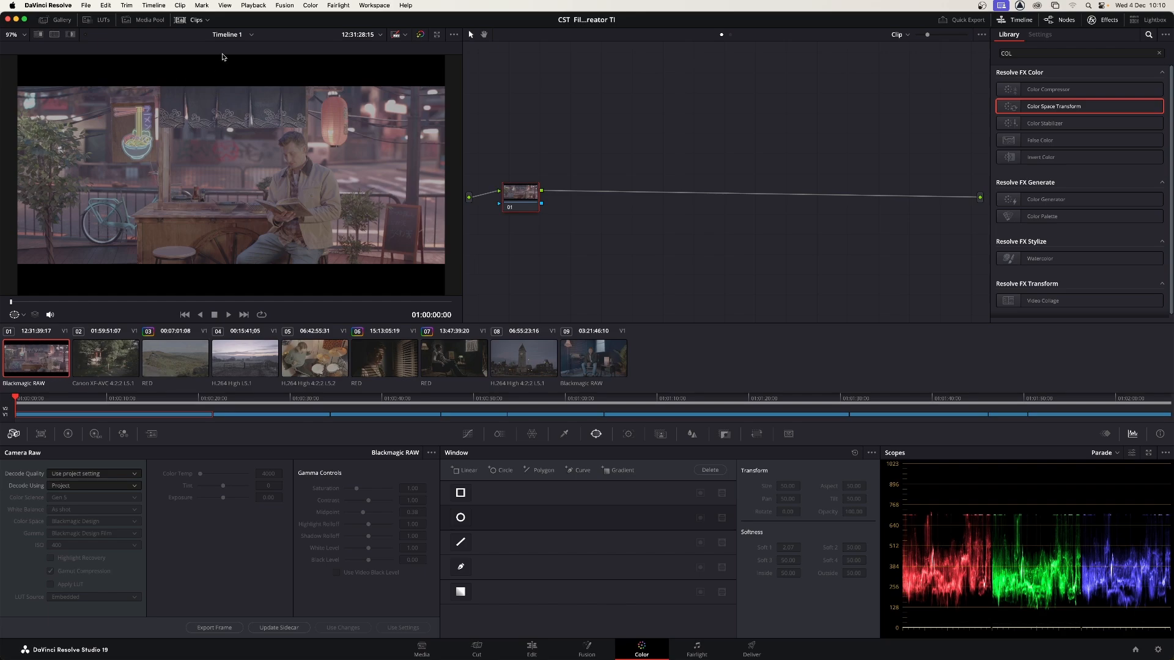
- Switch proxy handling to Prefer Proxies and back to Disable All Proxies
left_click(253, 6)
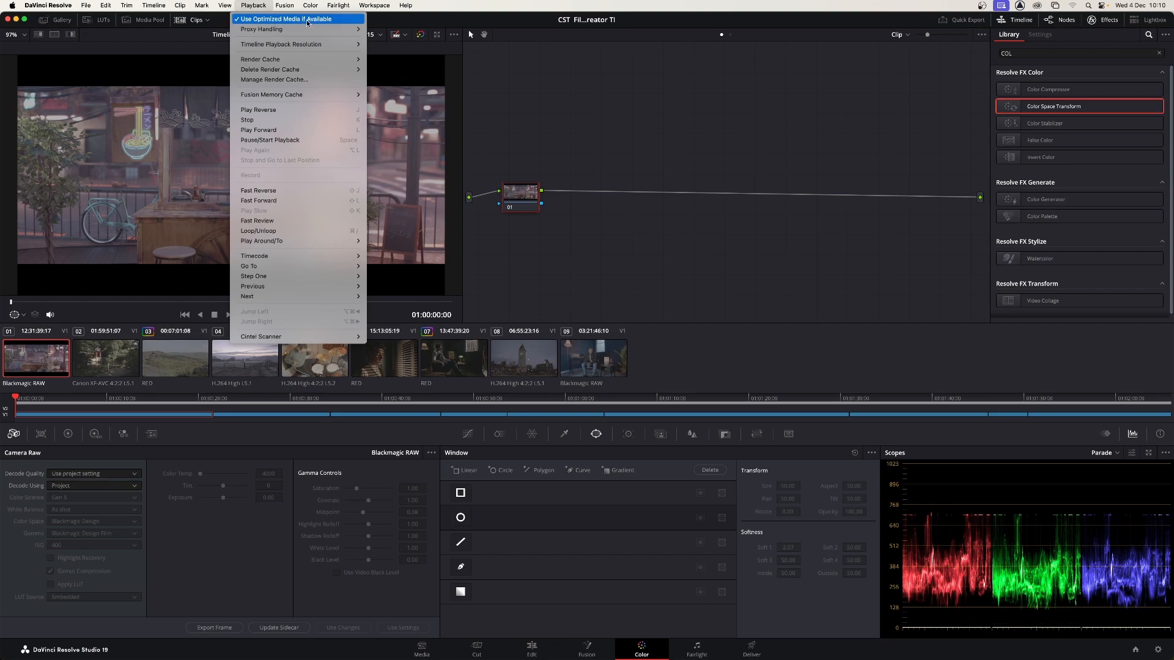
mouse_move(296, 31)
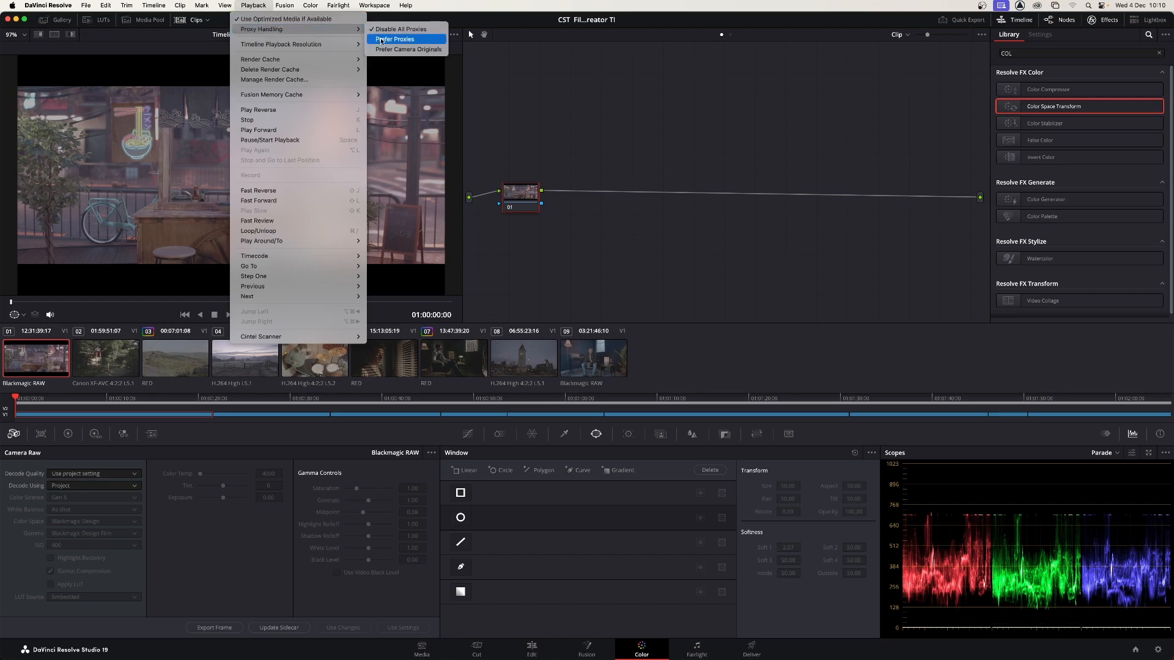
left_click(386, 39)
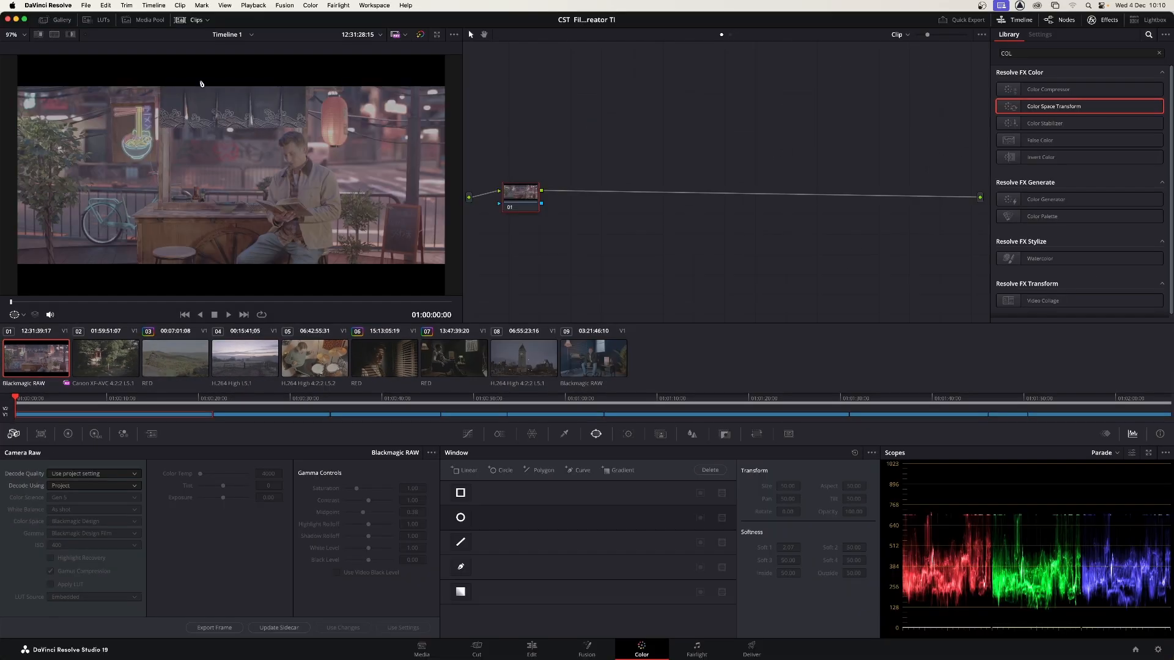
left_click(252, 6)
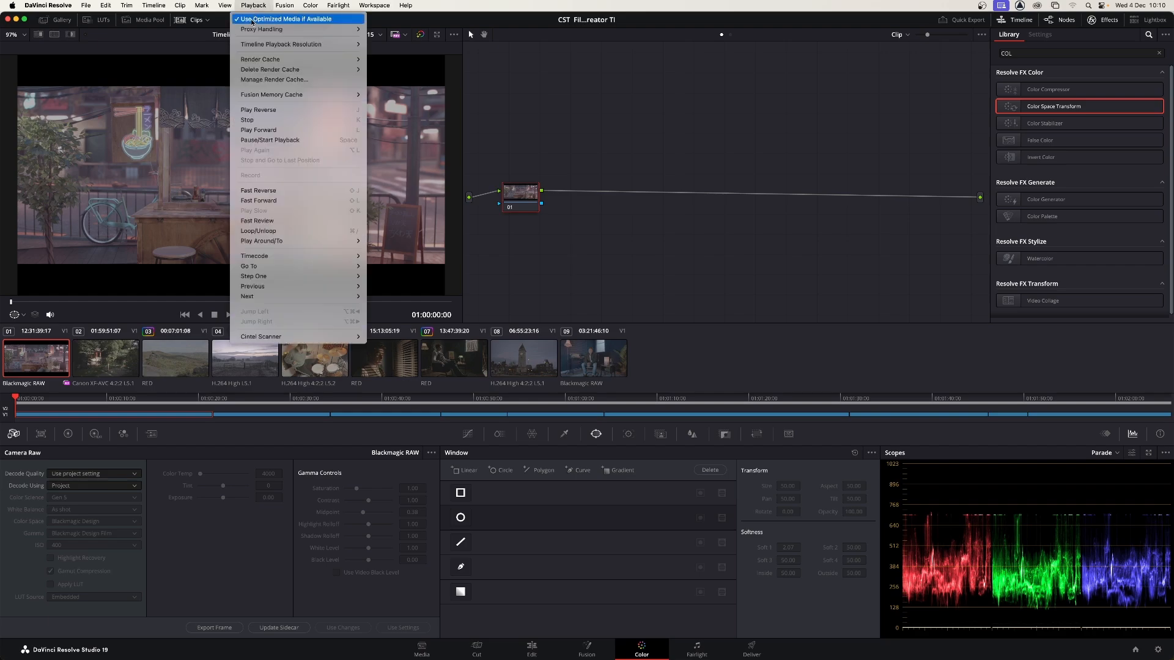
mouse_move(282, 32)
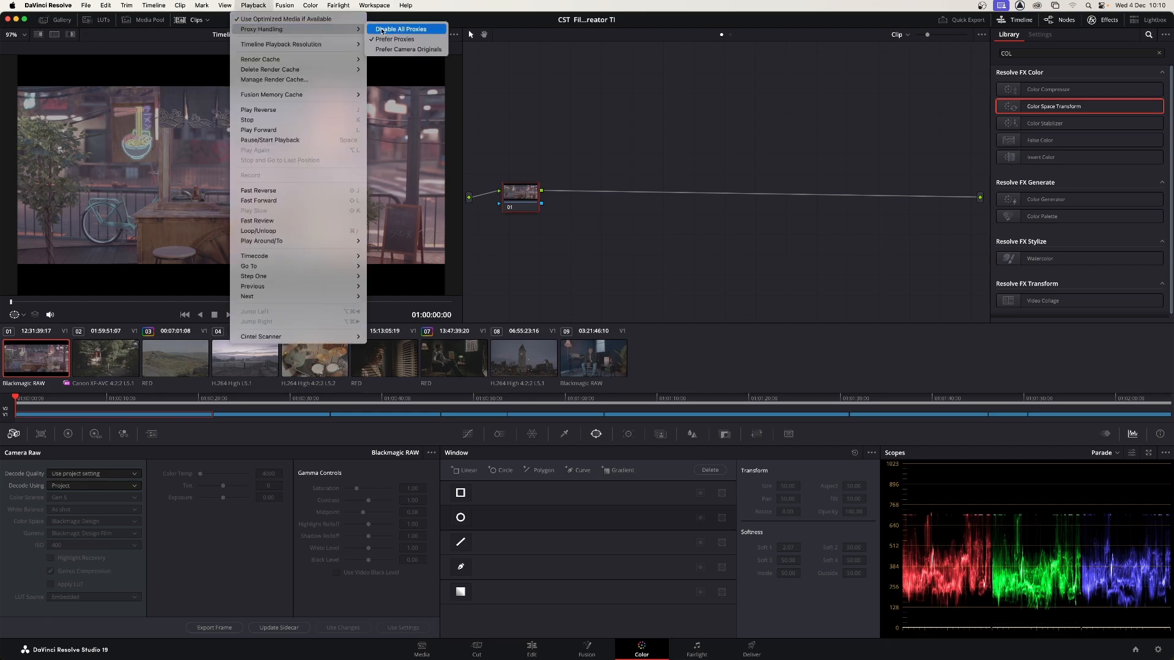
left_click(381, 30)
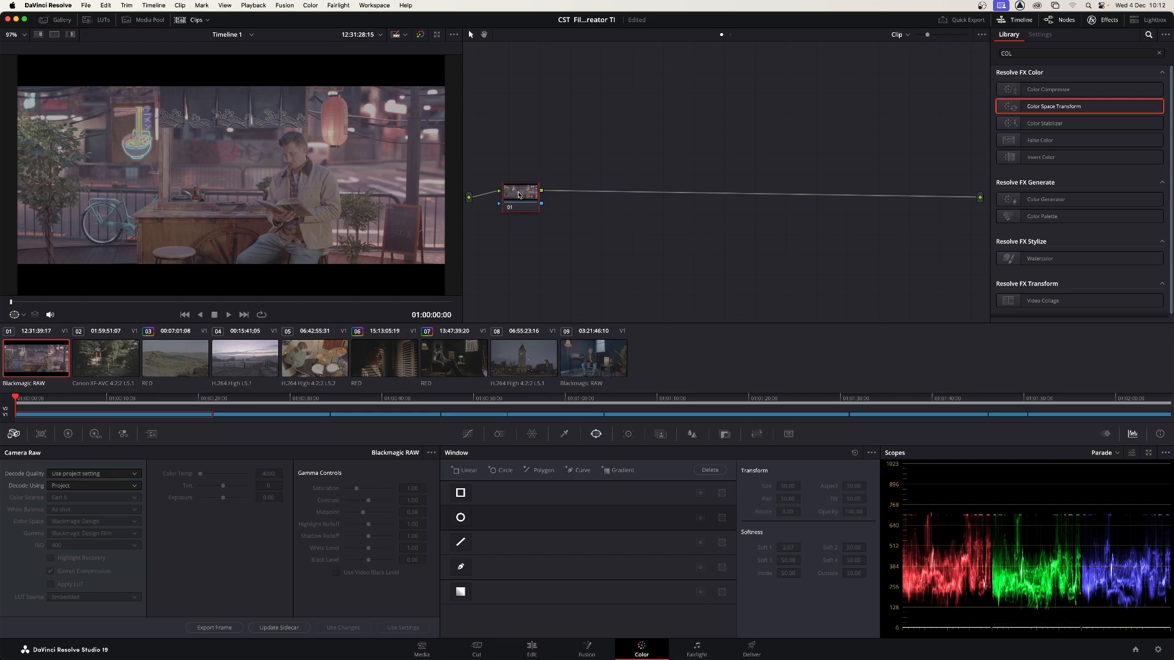
- Shift node 01 slightly toward the source input and label it IDT/DWG
mouse_move(518, 195)
left_mouse_down()
mouse_move(524, 161)
mouse_move(497, 182)
mouse_move(548, 190)
mouse_move(525, 176)
mouse_move(511, 193)
left_mouse_up()
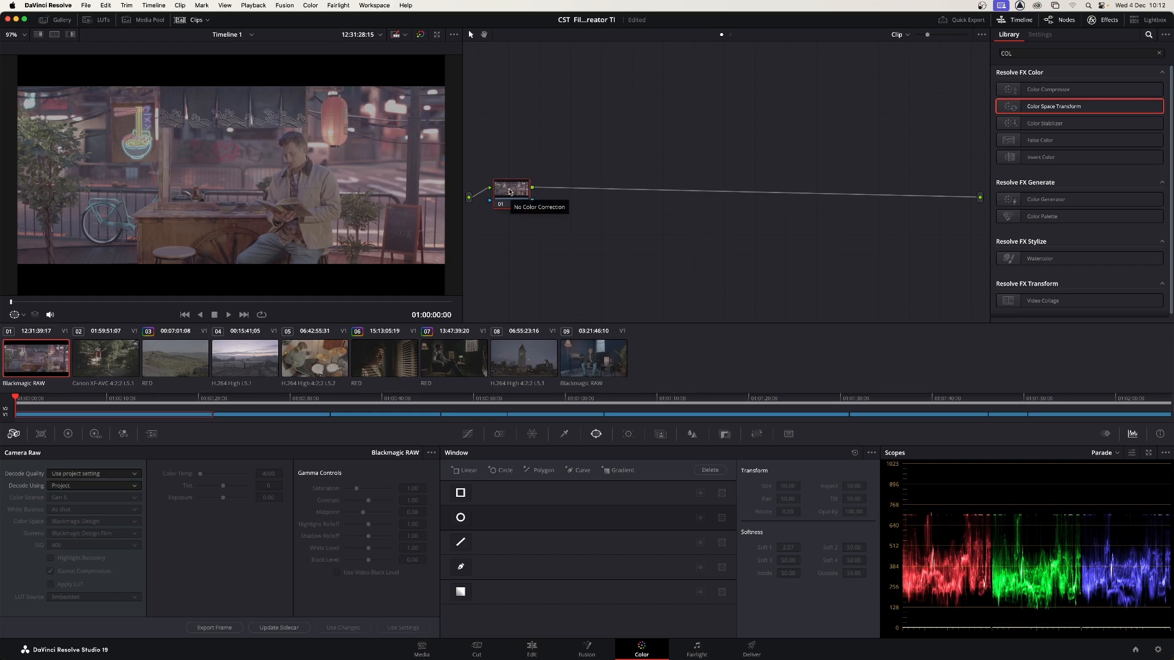
right_click(509, 191)
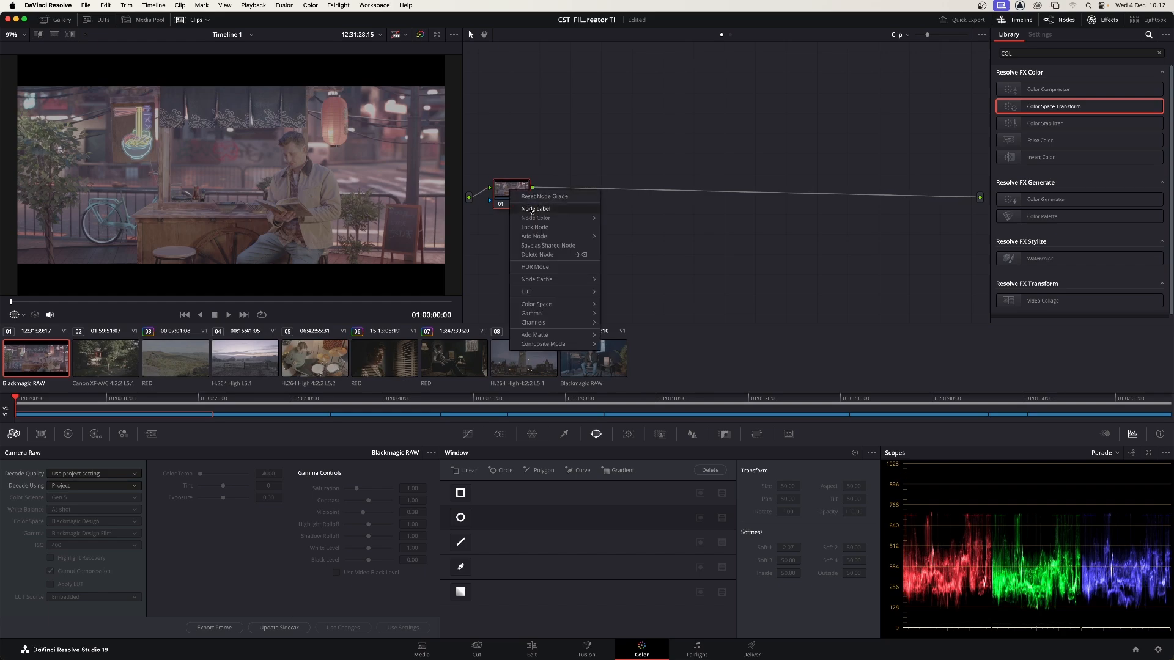
left_click(531, 210)
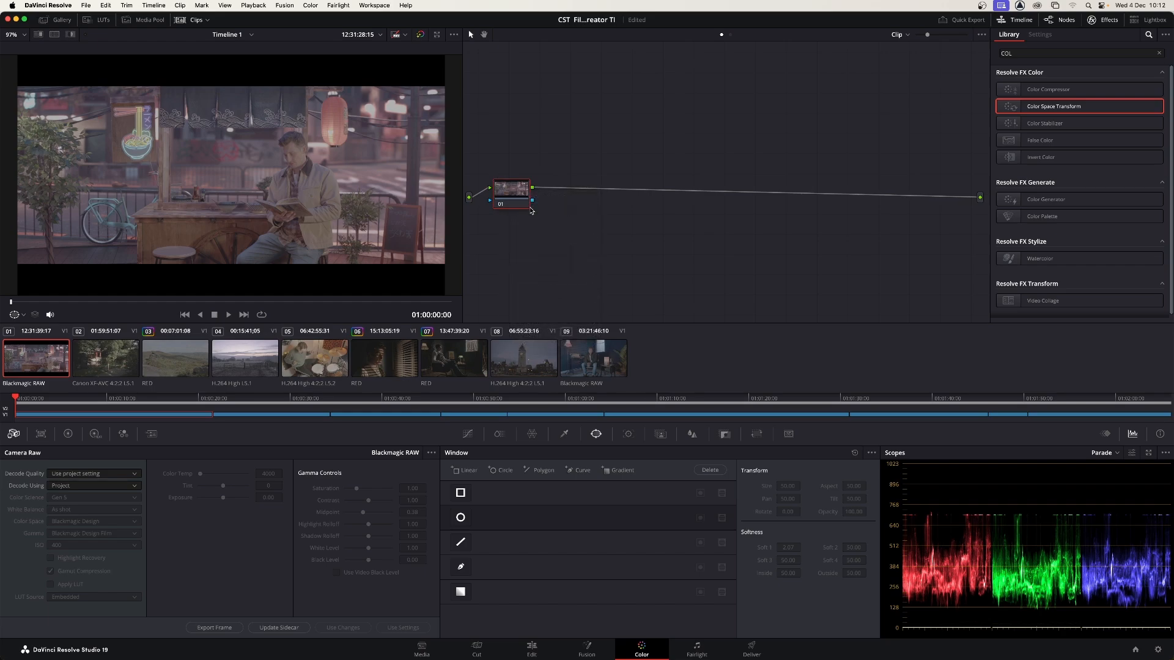
key("Return")
type("/DWG")
key("Return")
key("Return")
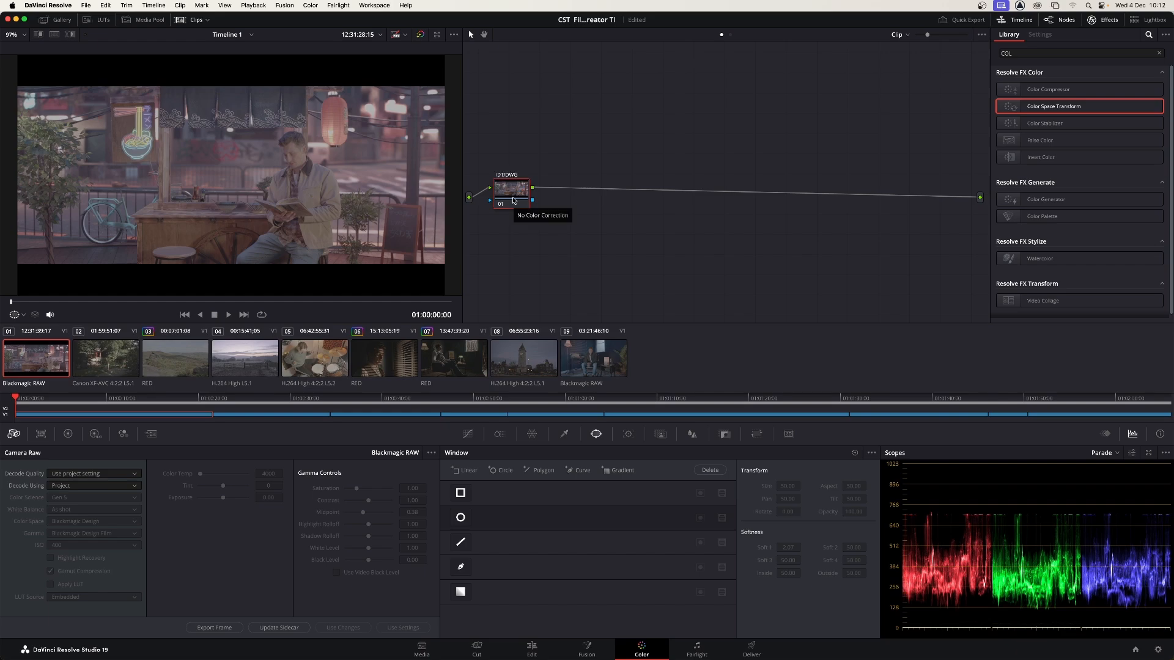
- Add a serial node after the IDT/DWG node and place it at the end of the chain, beside the output
key("alt+s")
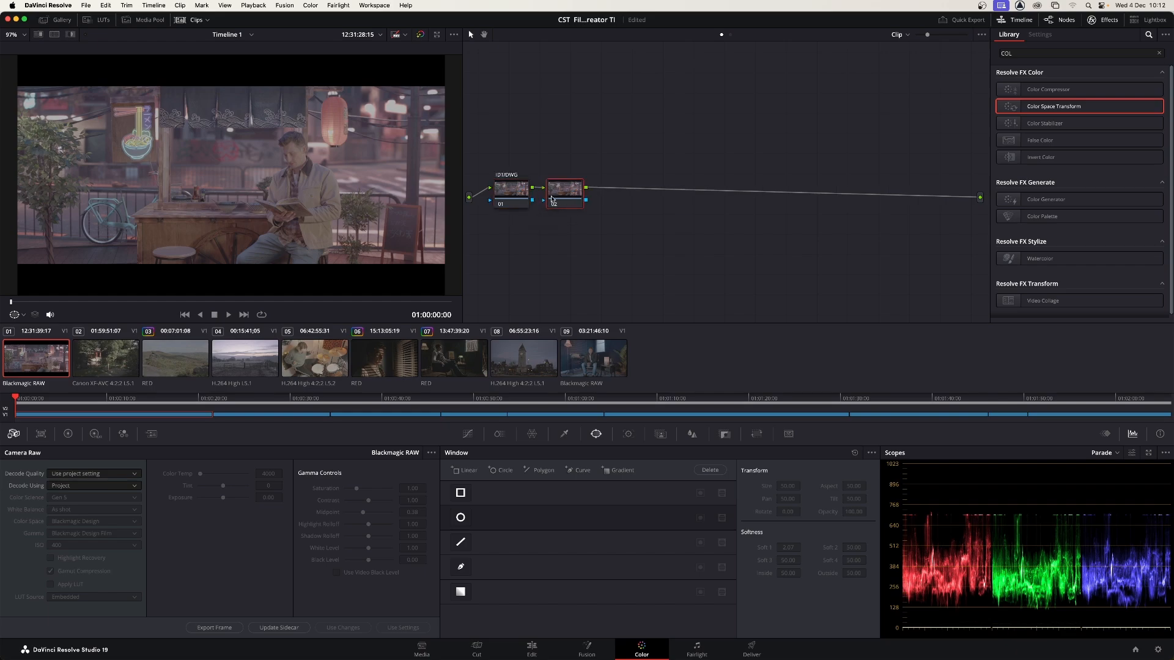
left_click_drag(563, 191, 935, 193)
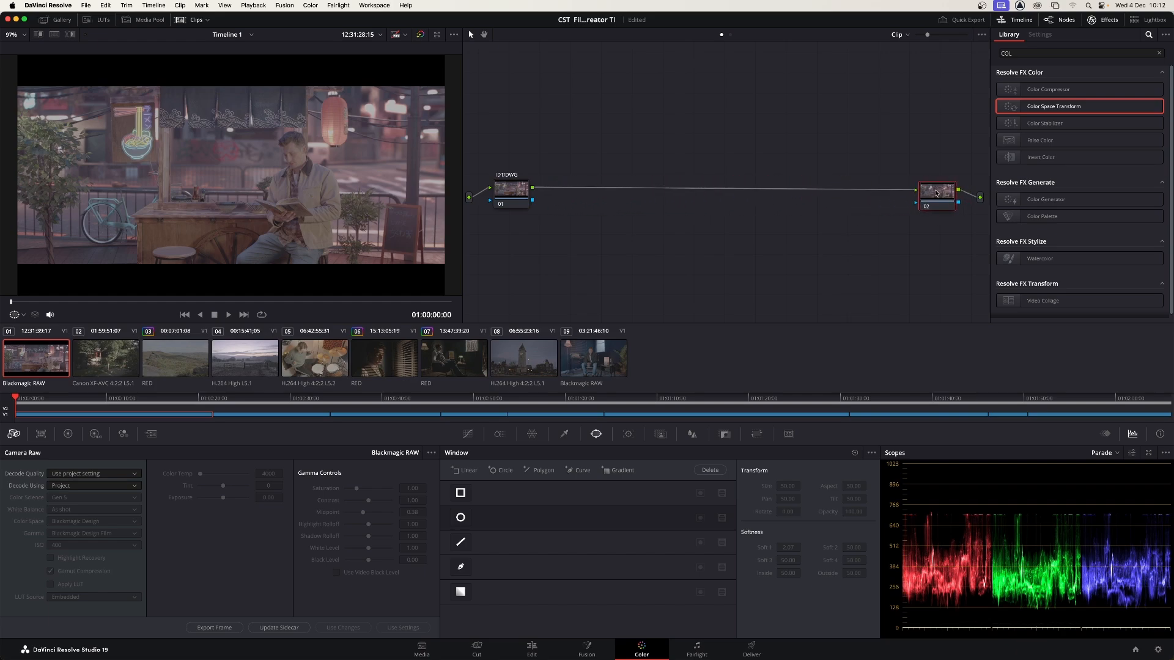
- Label node 02 DWG/ODT and save the project
right_click(936, 194)
left_click(947, 209)
type("DW")
key("Return")
type("/ODT")
key("Return")
key("super+s")
- Filter the effects library by COL and apply Color Space Transform to both the IDT/DWG and DWG/ODT nodes
left_click(1030, 54)
key("BackSpace")
key("BackSpace")
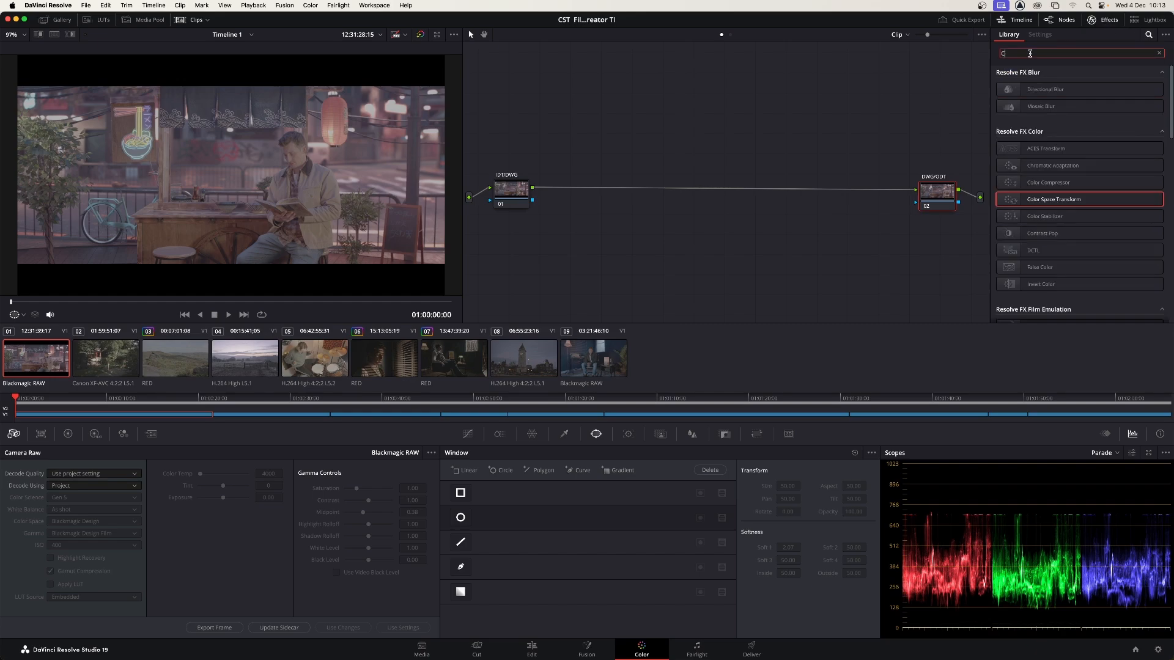
type("OL")
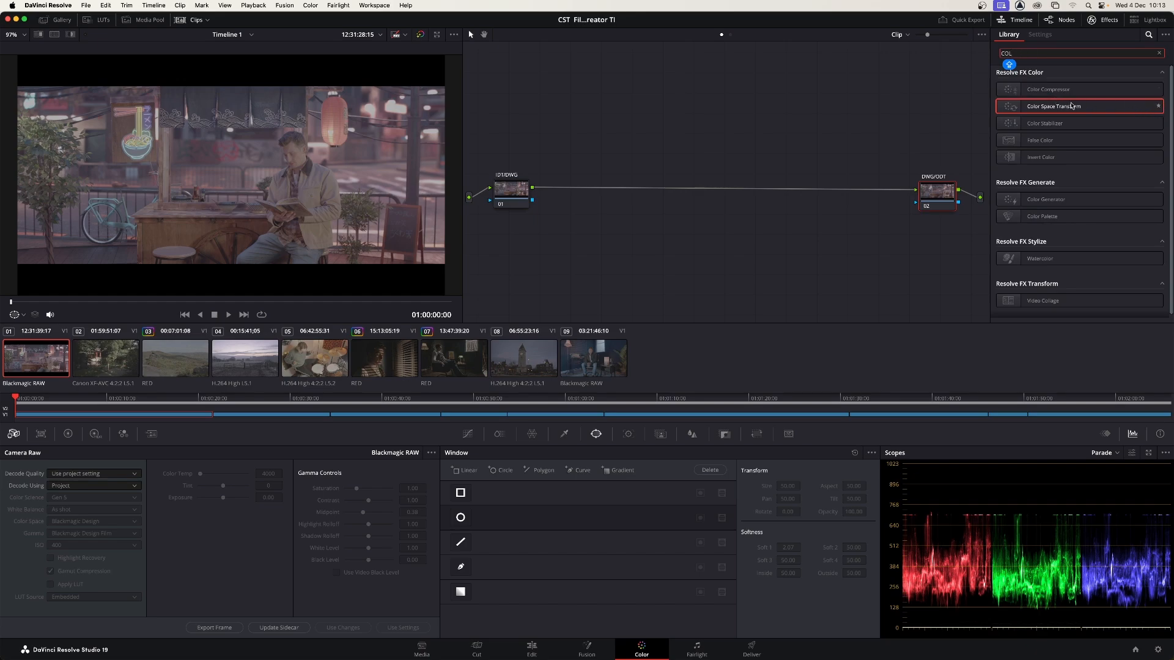
left_click_drag(1051, 108, 516, 195)
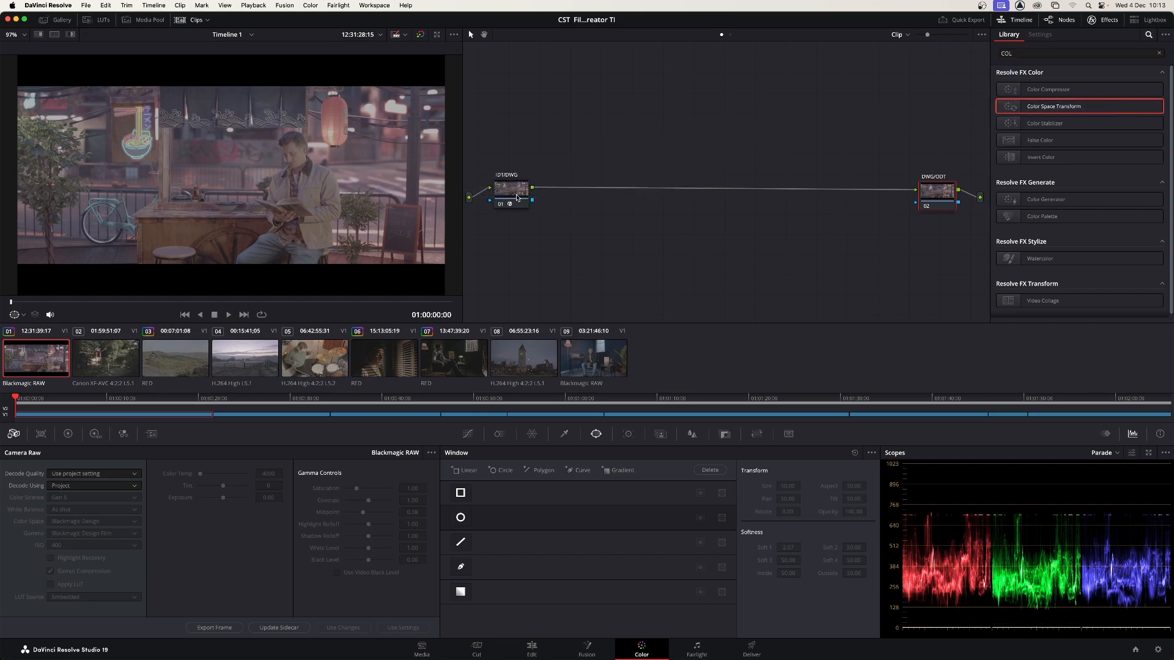
left_click_drag(1035, 109, 942, 203)
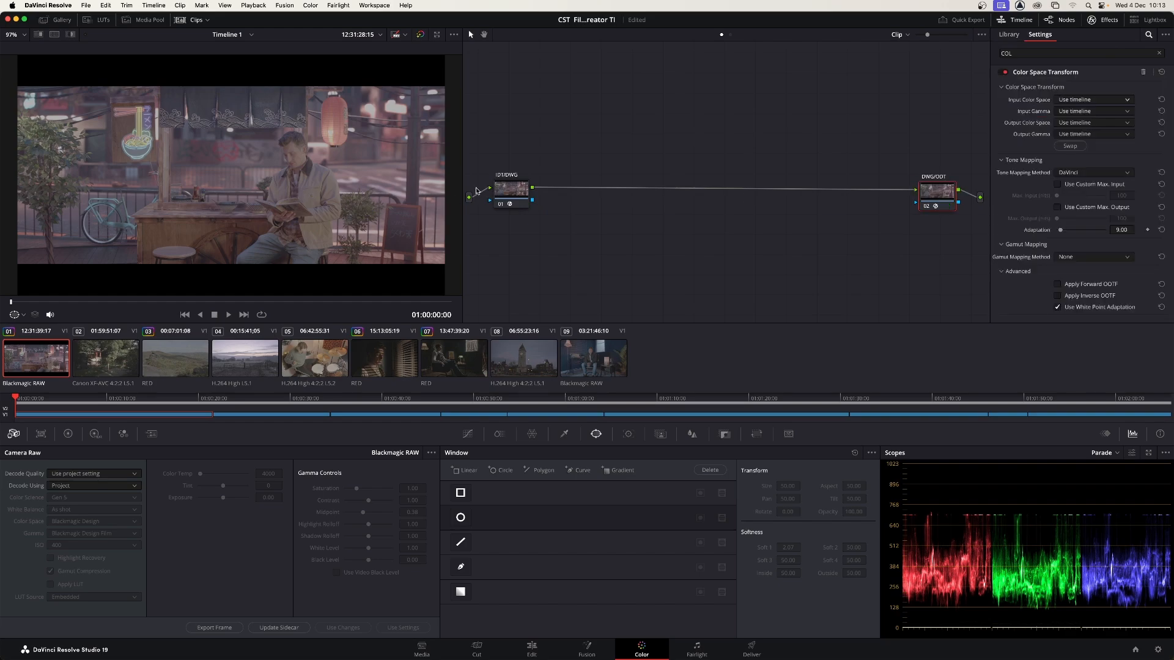
left_click(514, 194)
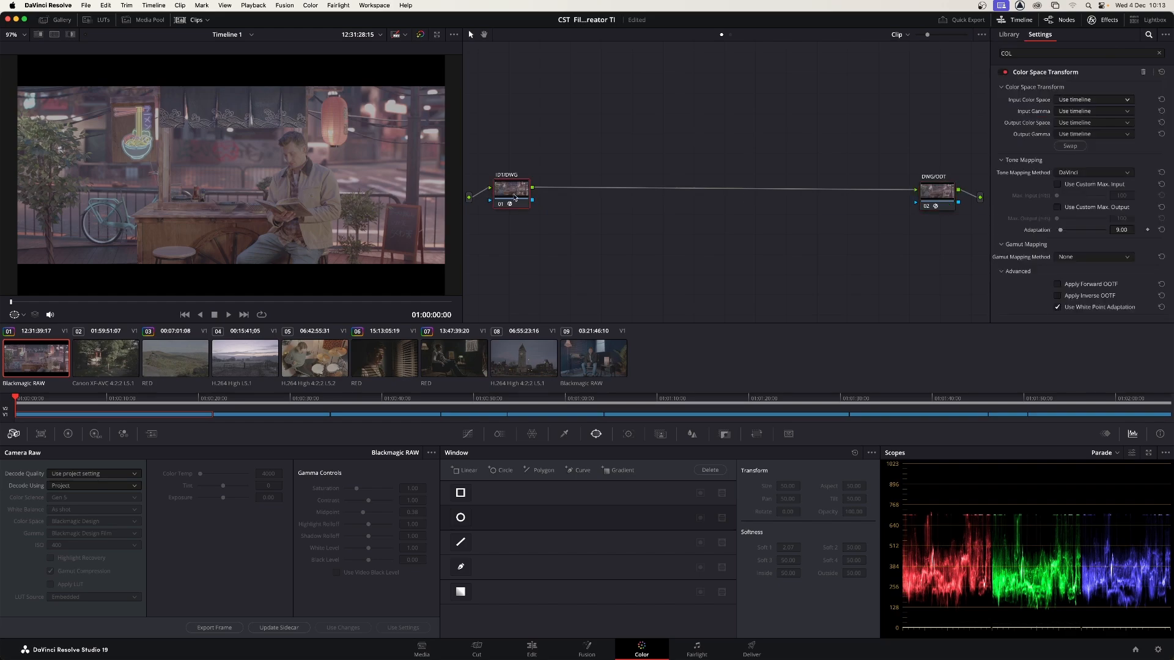
left_click(929, 192)
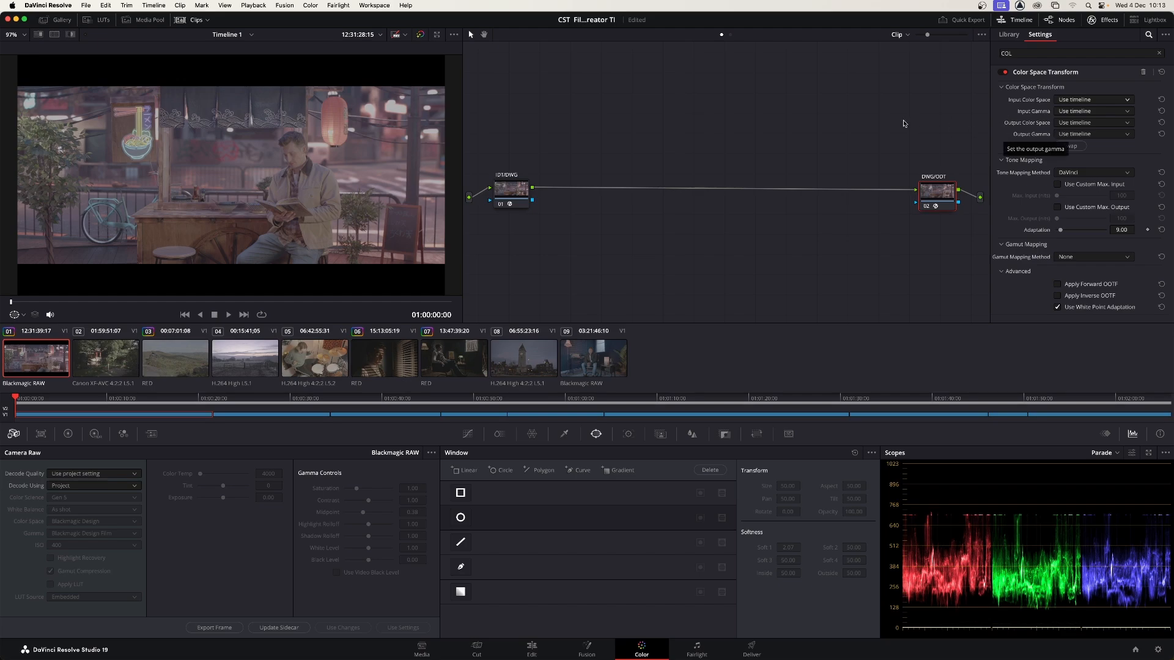
- Set the IDT/DWG node's input color space to Blackmagic Design Wide Gamut Gen 4/5 and input gamma to Blackmagic Design Film Gen 5
left_click(523, 193)
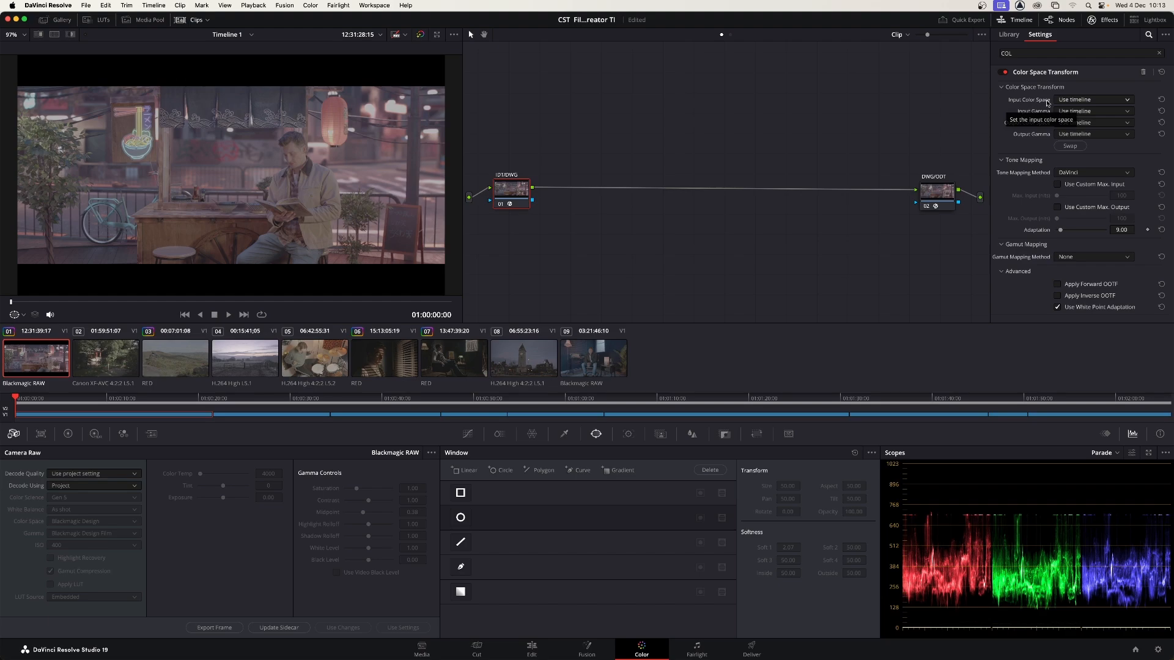
left_click(1098, 100)
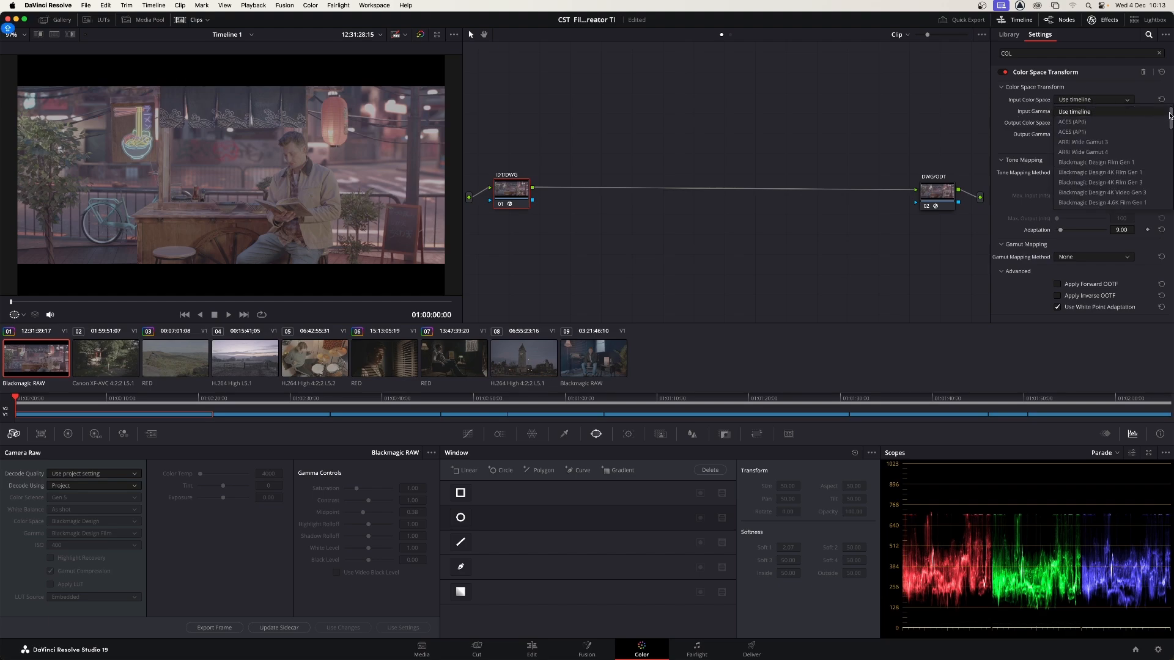
scroll(1169, 115, "down", 5)
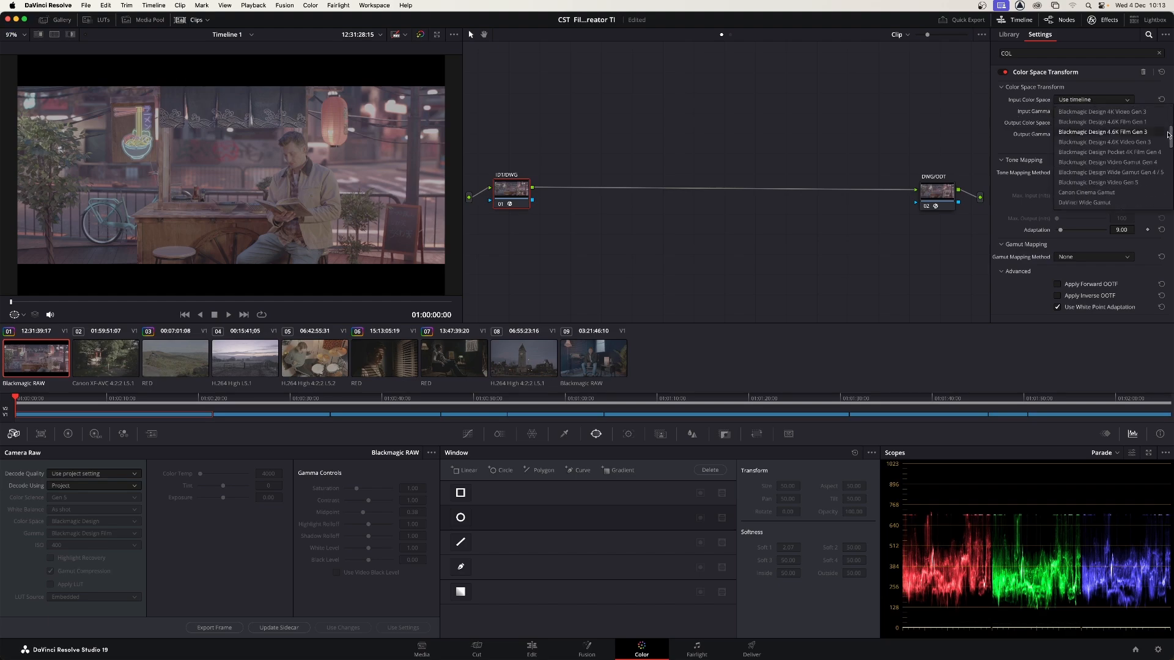
left_click(1141, 176)
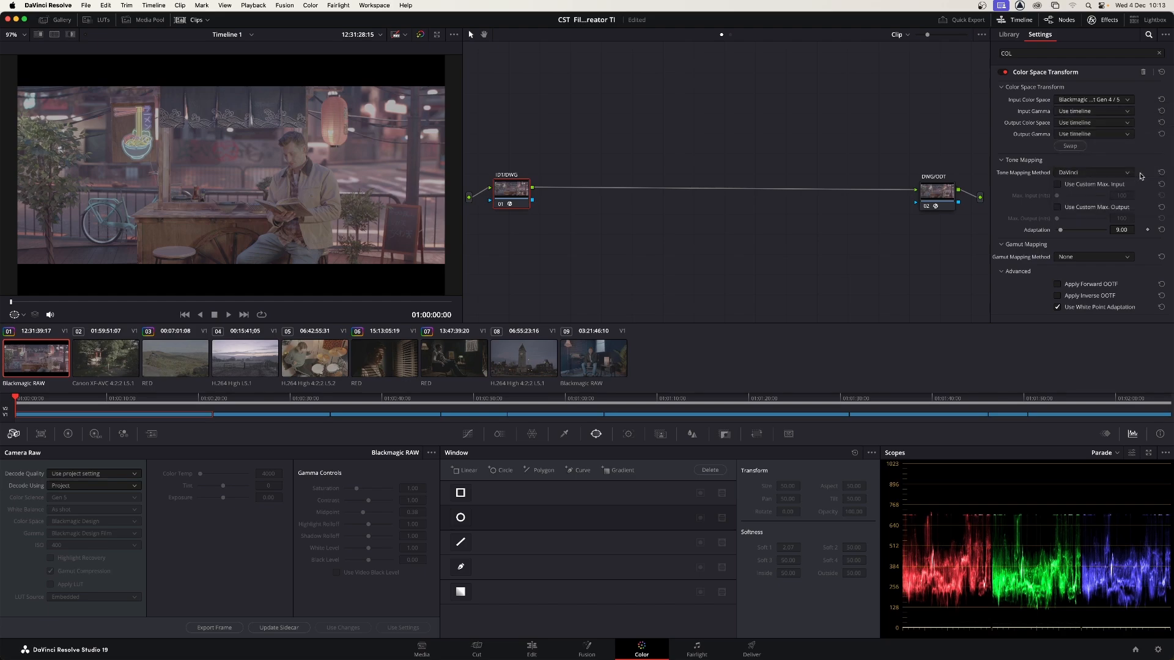
left_click(1128, 114)
scroll(1171, 138, "down", 3)
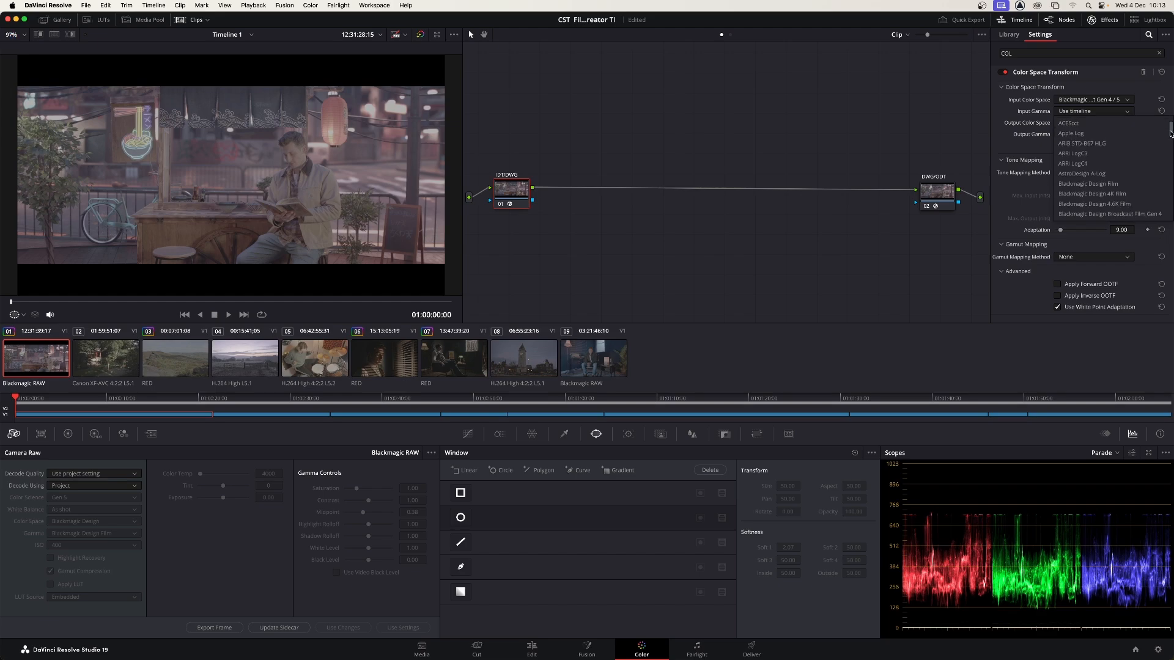
scroll(1171, 141, "down", 3)
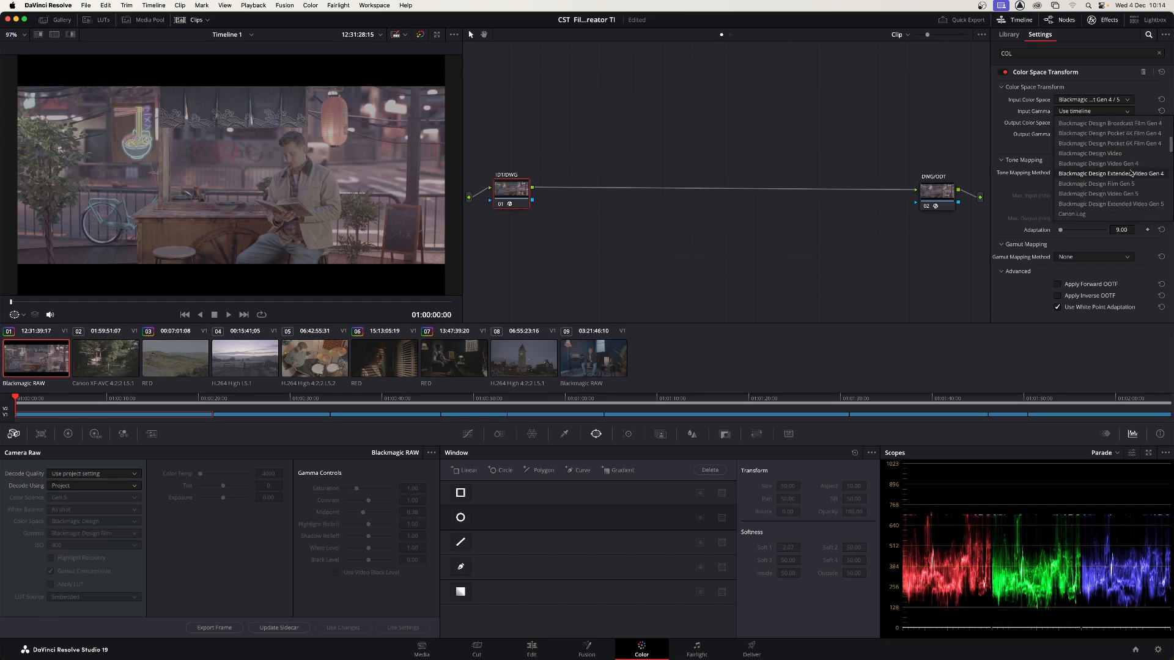
left_click(1111, 185)
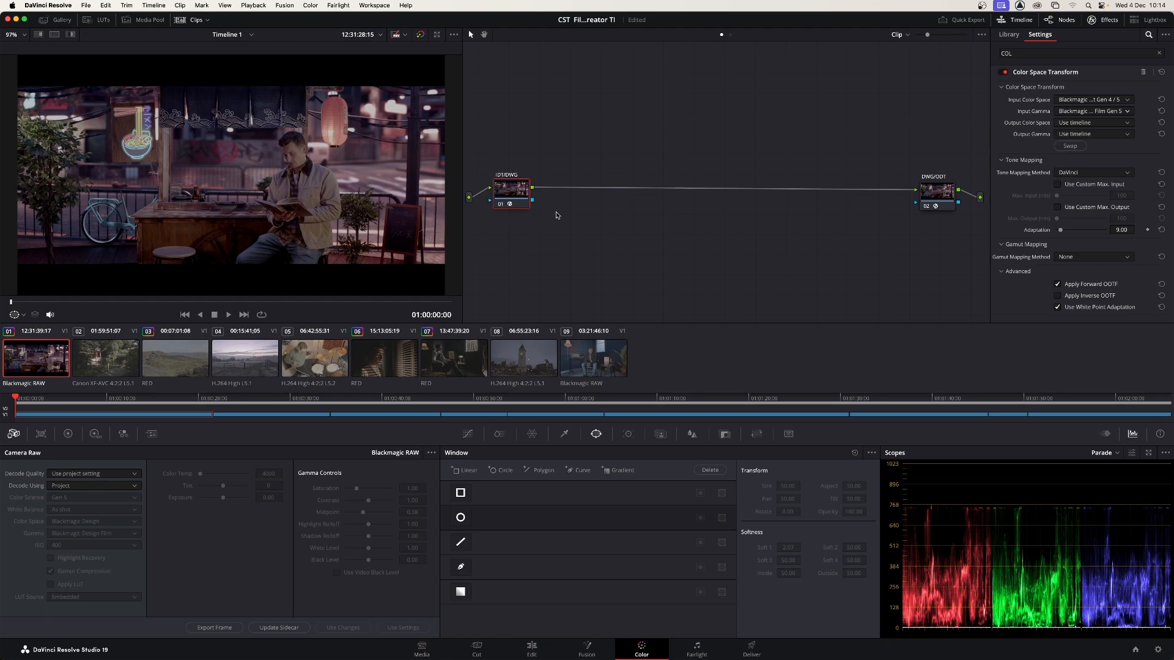
- Check the project's color management settings, and set the IDT/DWG node's output color space to DaVinci Wide Gamut and output gamma to DaVinci Intermediate
left_click(940, 201)
left_click(505, 196)
left_click(1158, 650)
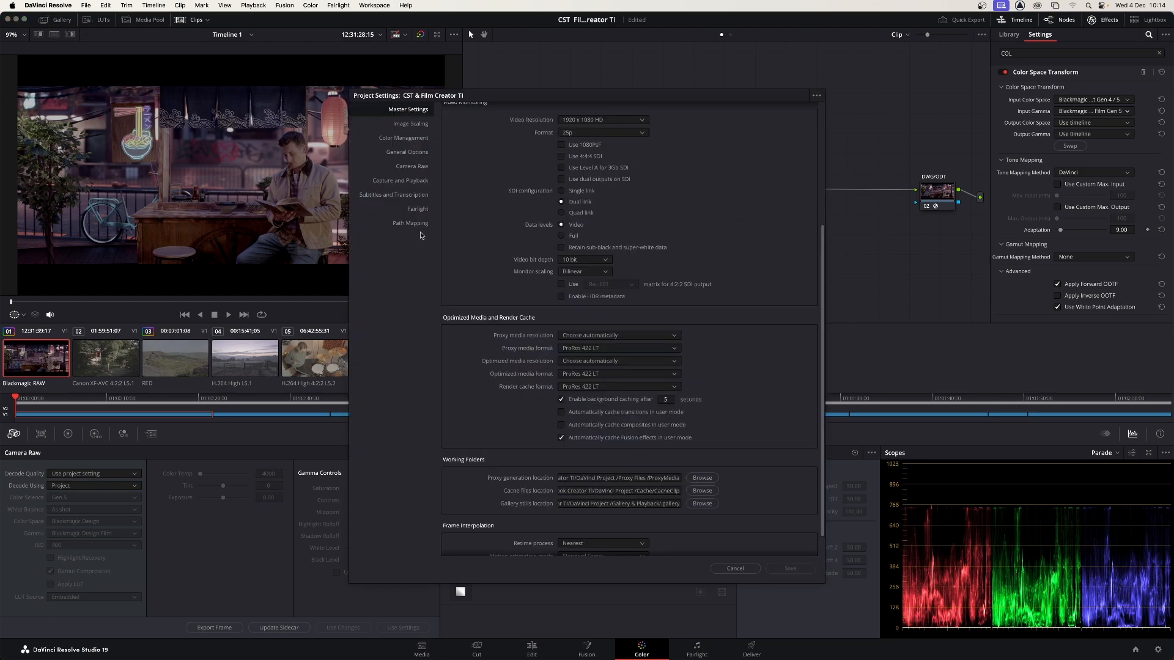
left_click(410, 140)
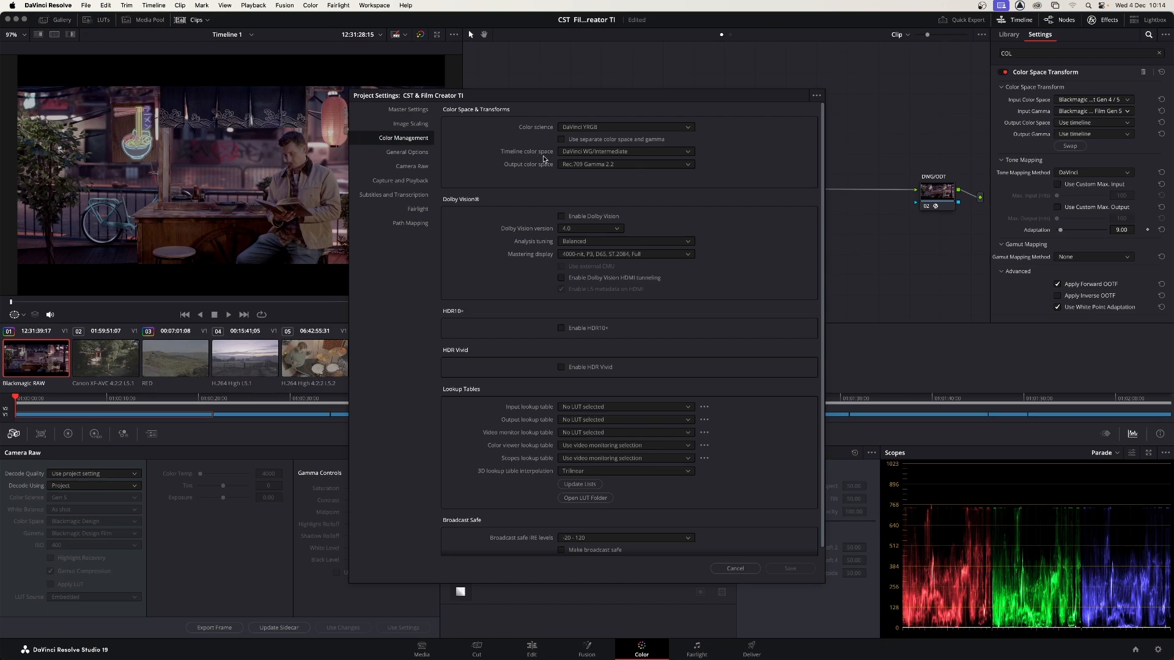
left_click(735, 568)
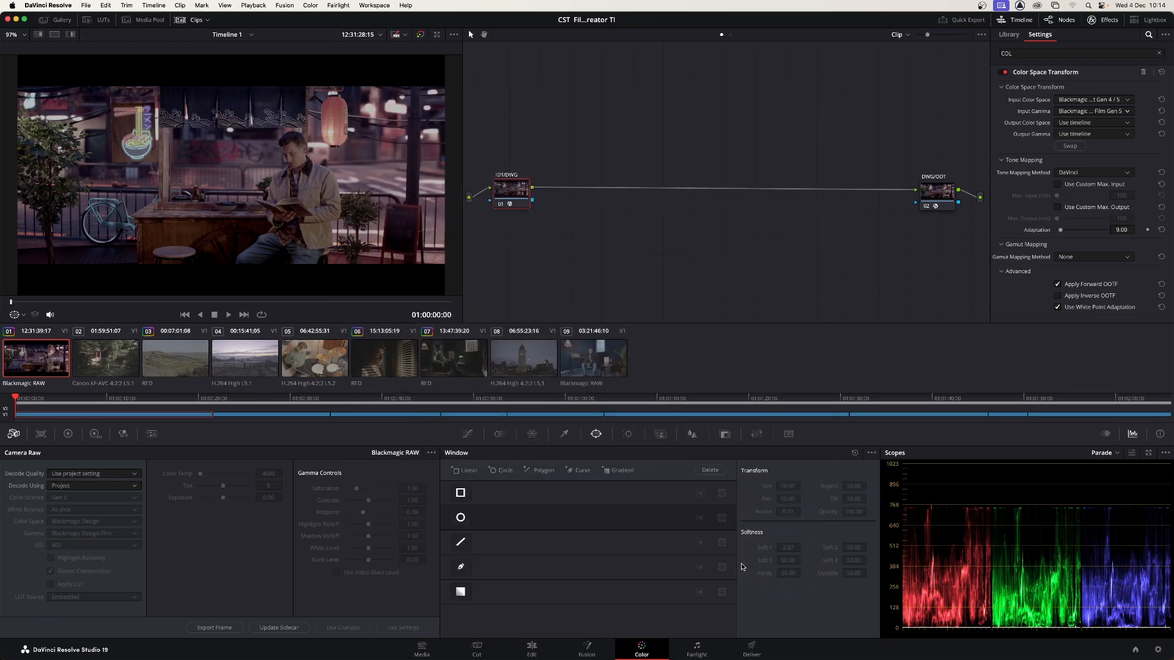
left_click(1079, 127)
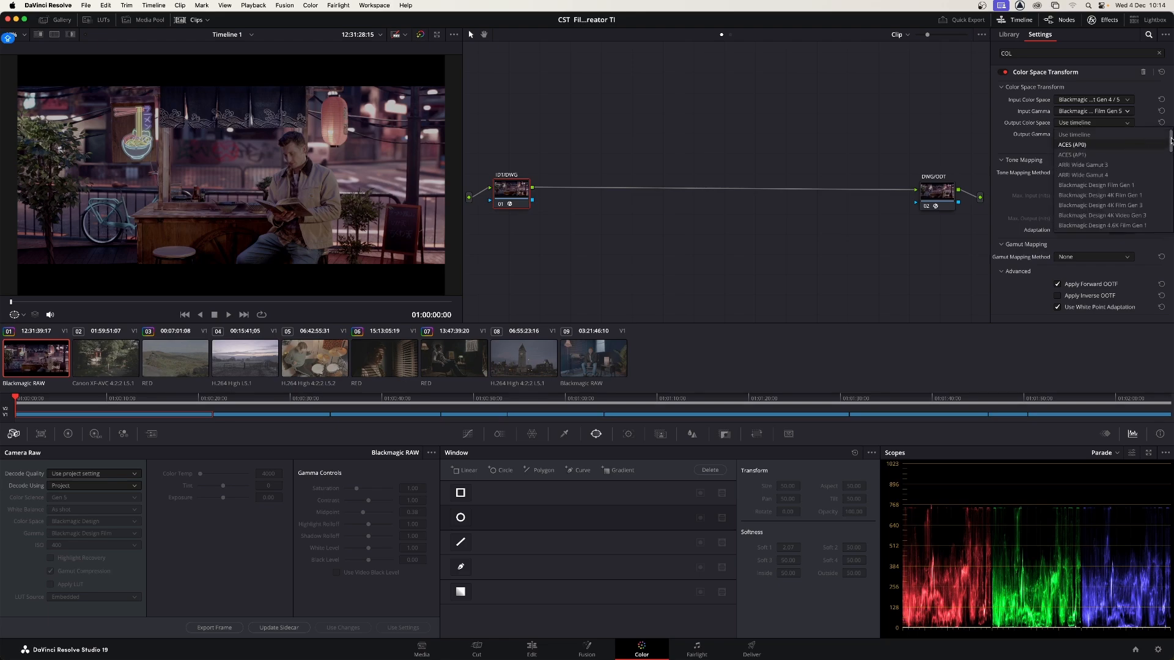
left_click_drag(1172, 141, 1172, 164)
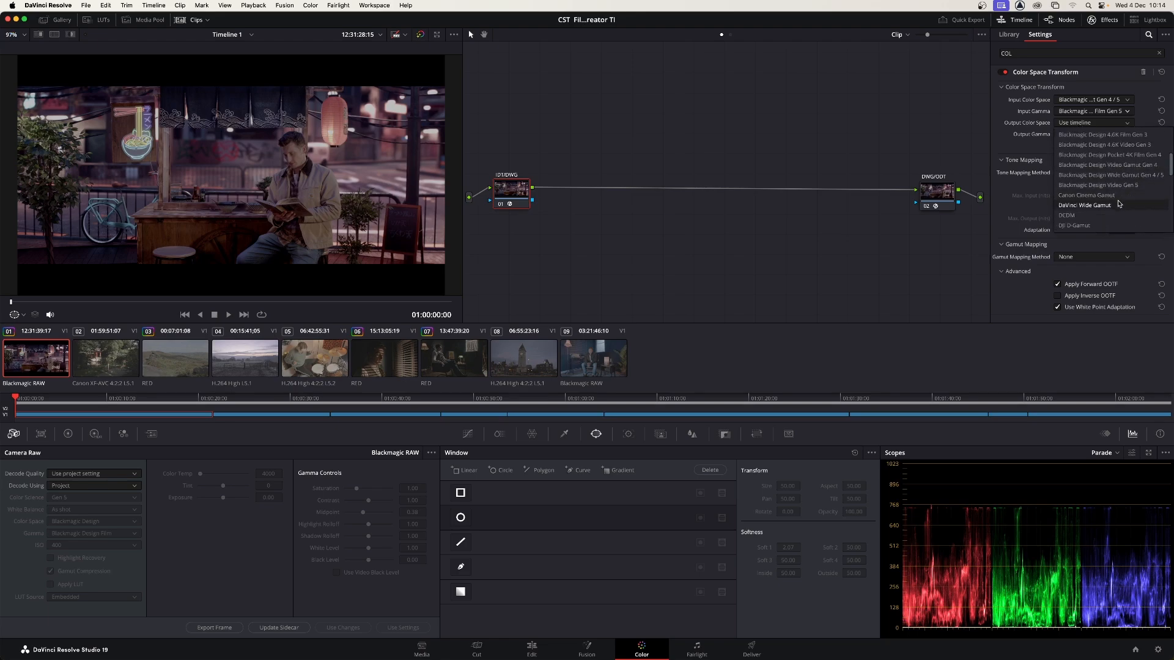
left_click(1119, 204)
left_click(1128, 135)
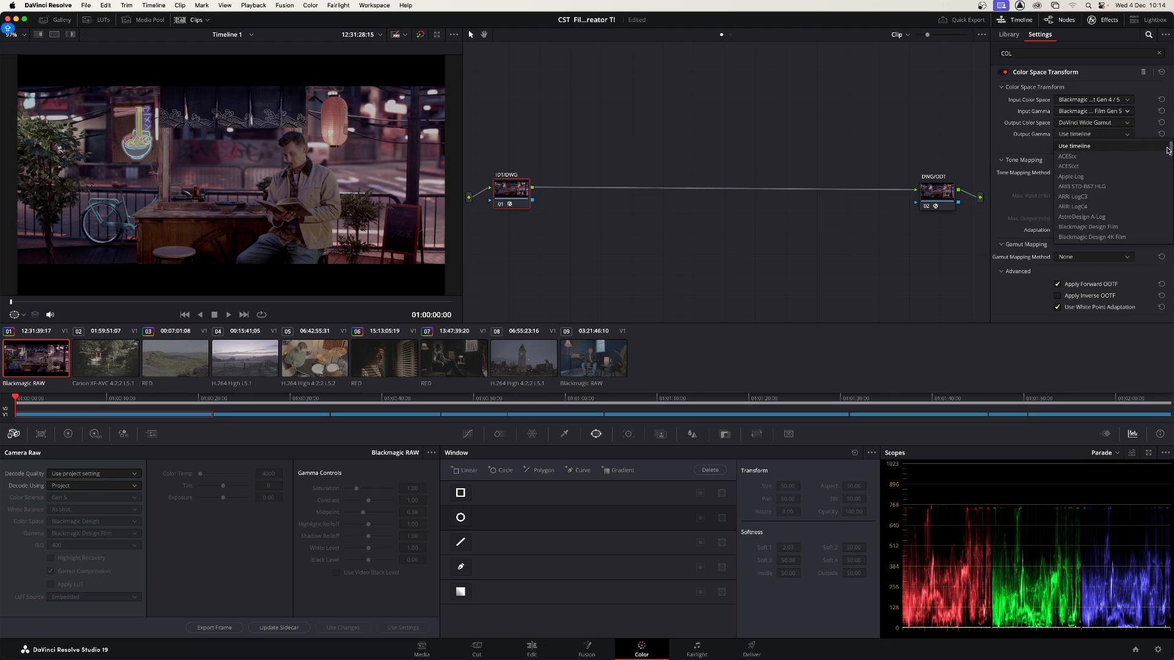
scroll(1114, 221, "down", 5)
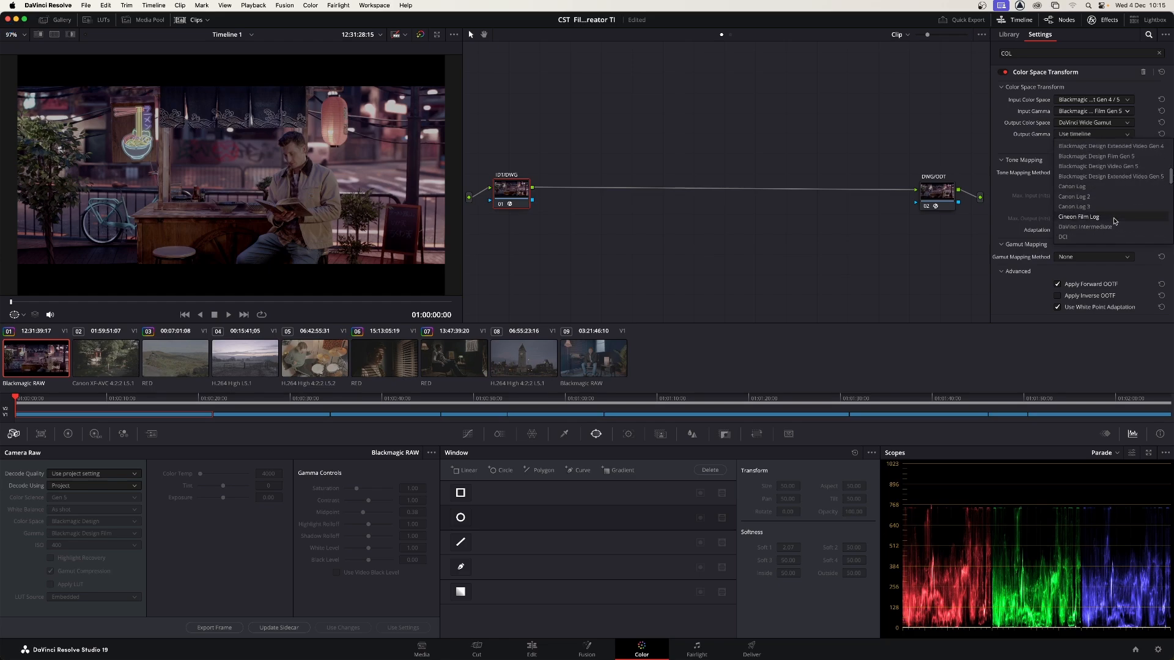
left_click(1111, 227)
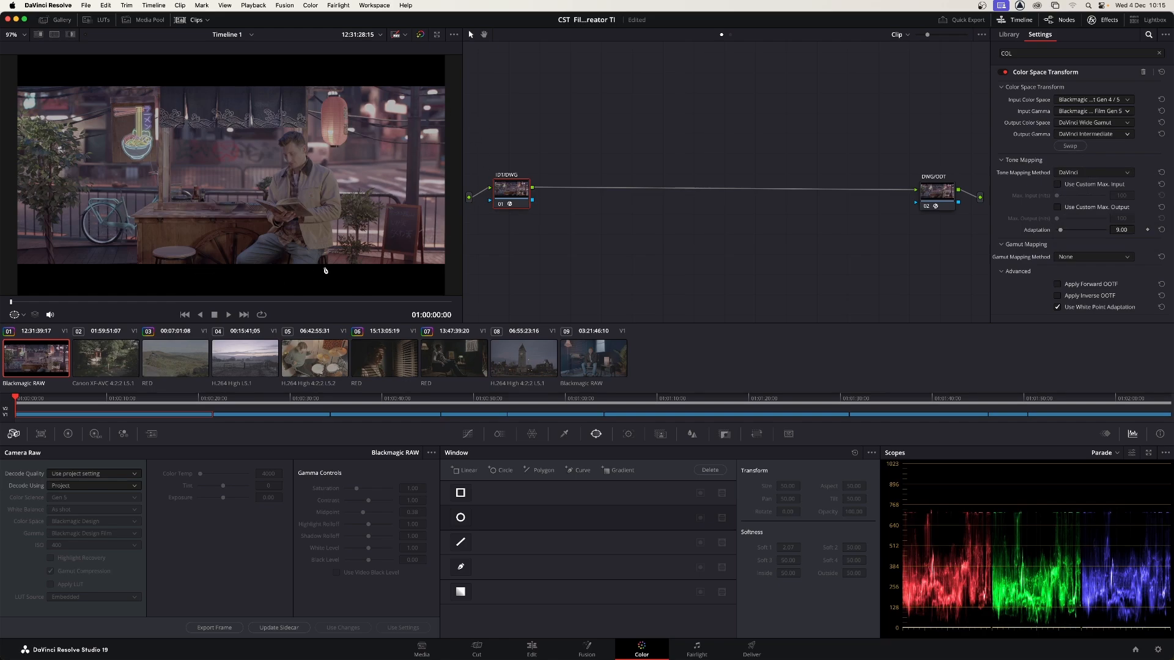
- Recheck the project's timeline color space, and set the DWG/ODT node's input color space to DaVinci Wide Gamut and input gamma to DaVinci Intermediate
left_click(933, 195)
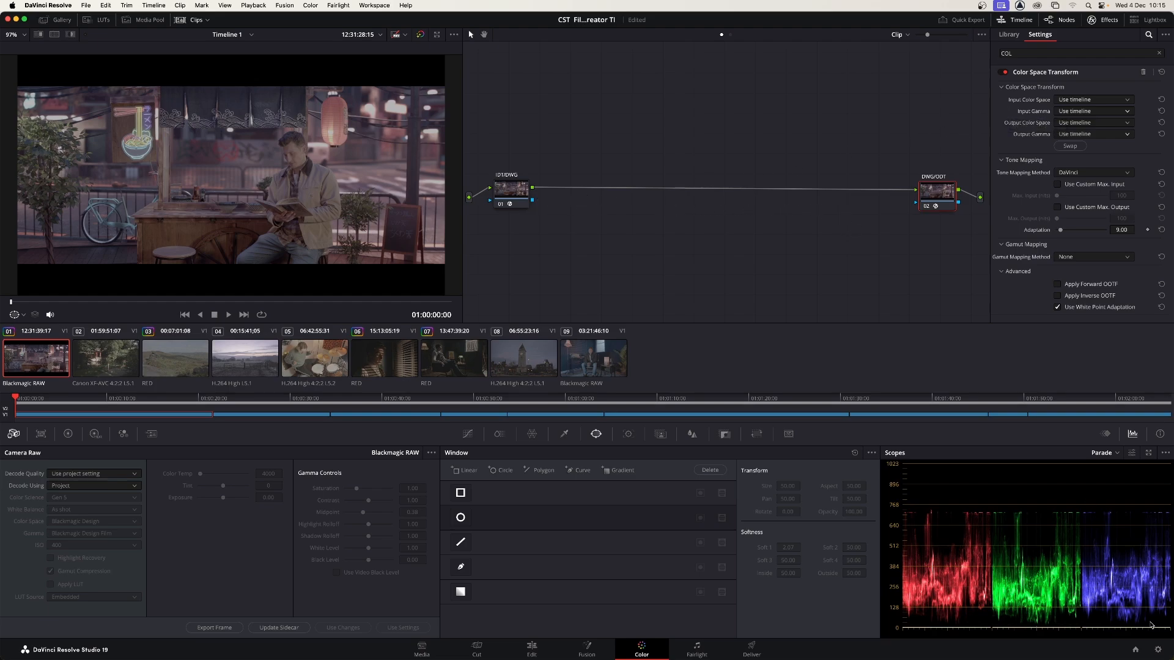
left_click(1158, 651)
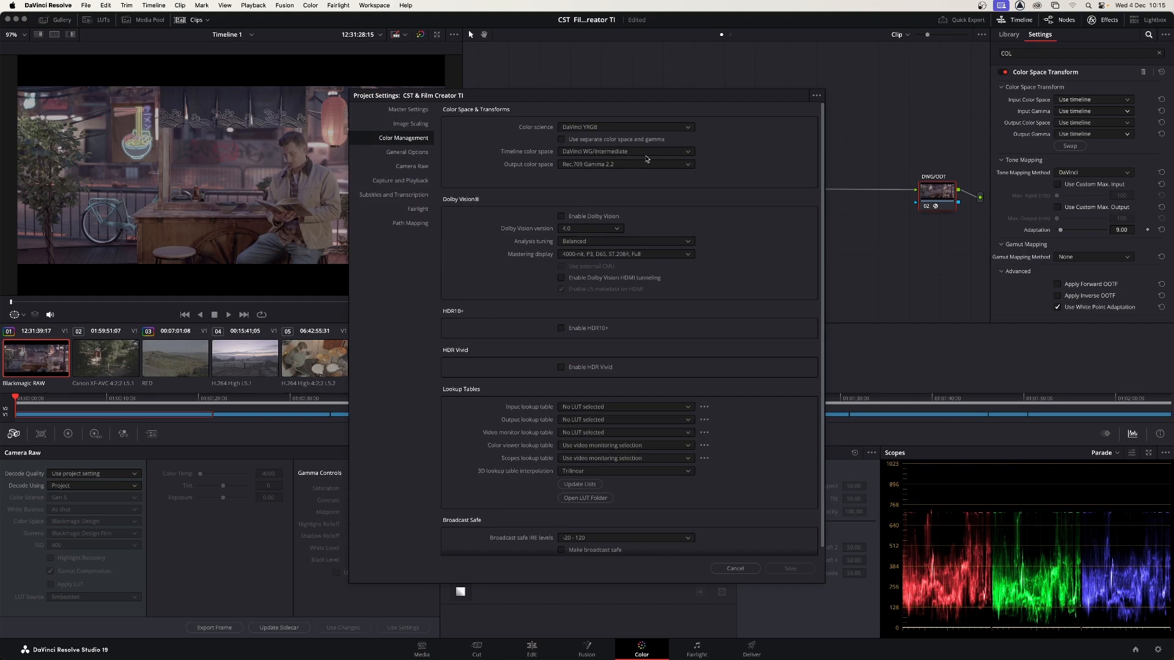
left_click(736, 569)
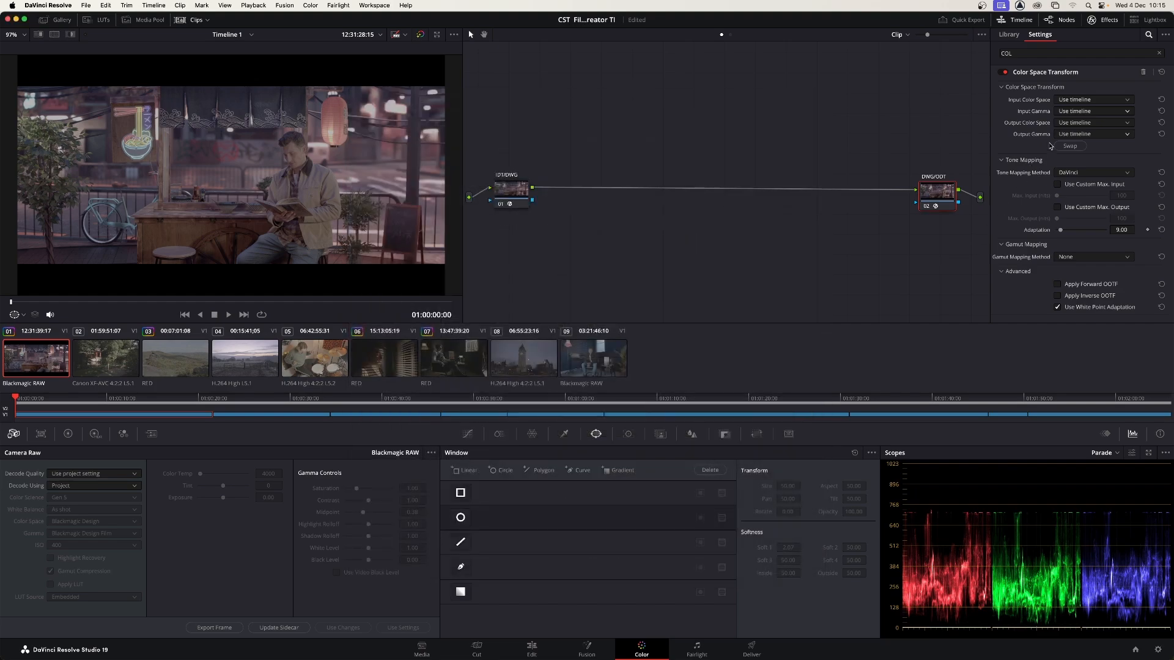
left_click(1084, 101)
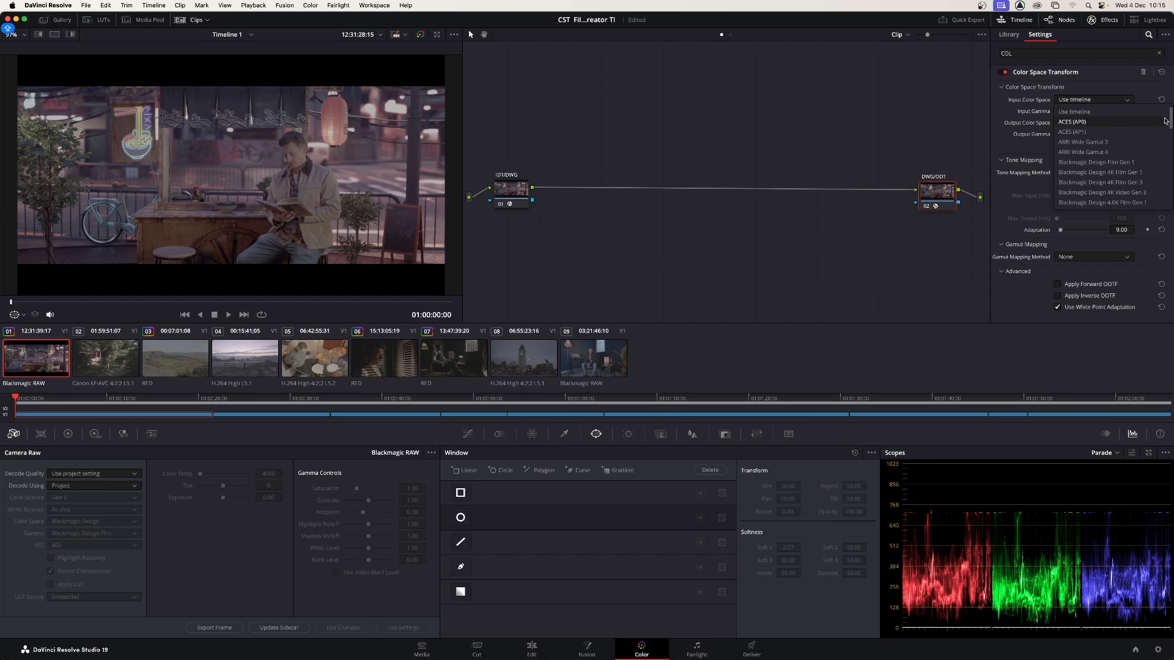
scroll(1164, 121, "down", 5)
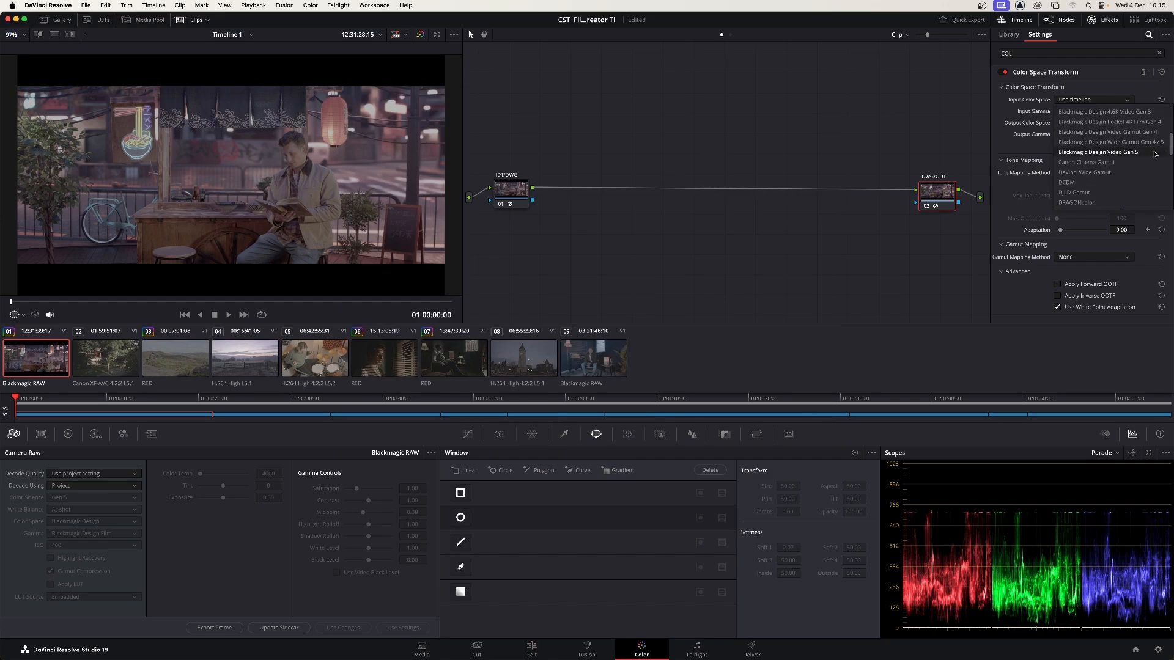
left_click(1110, 172)
left_click(1125, 111)
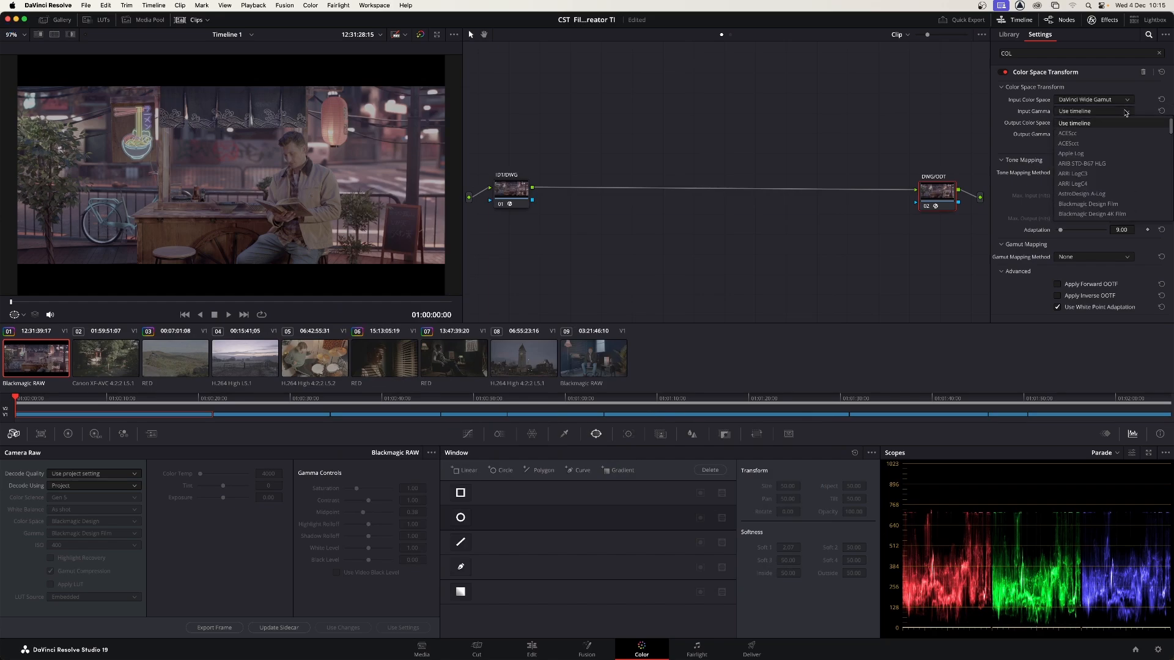
scroll(1169, 128, "down", 5)
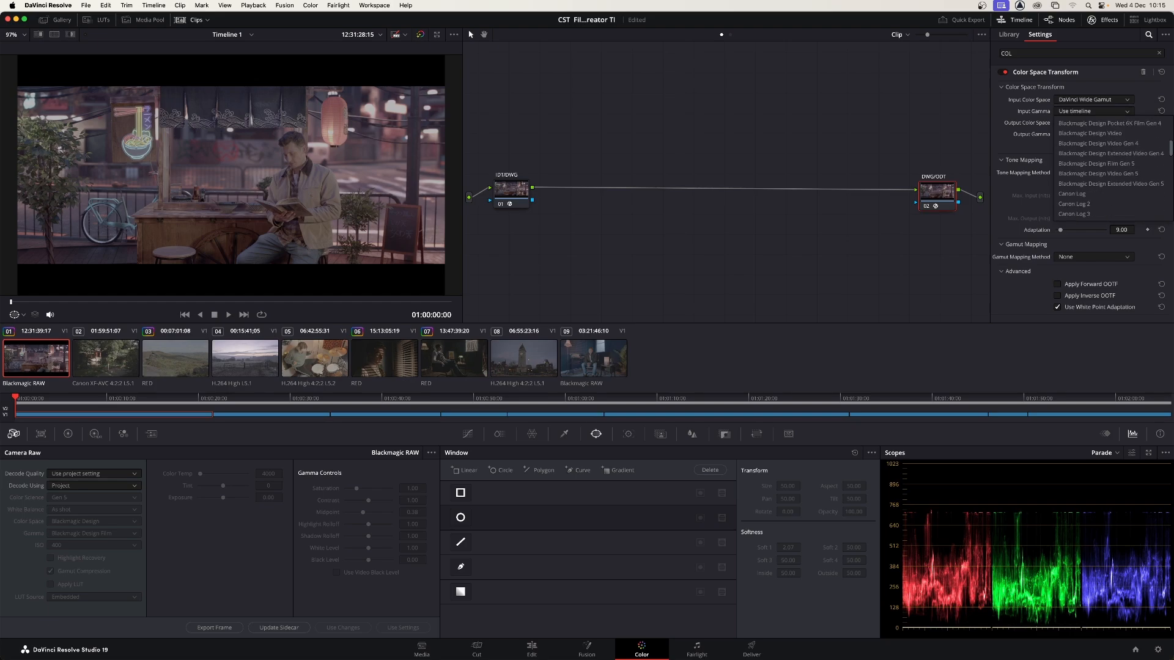
scroll(1138, 183, "down", 2)
left_click(1138, 194)
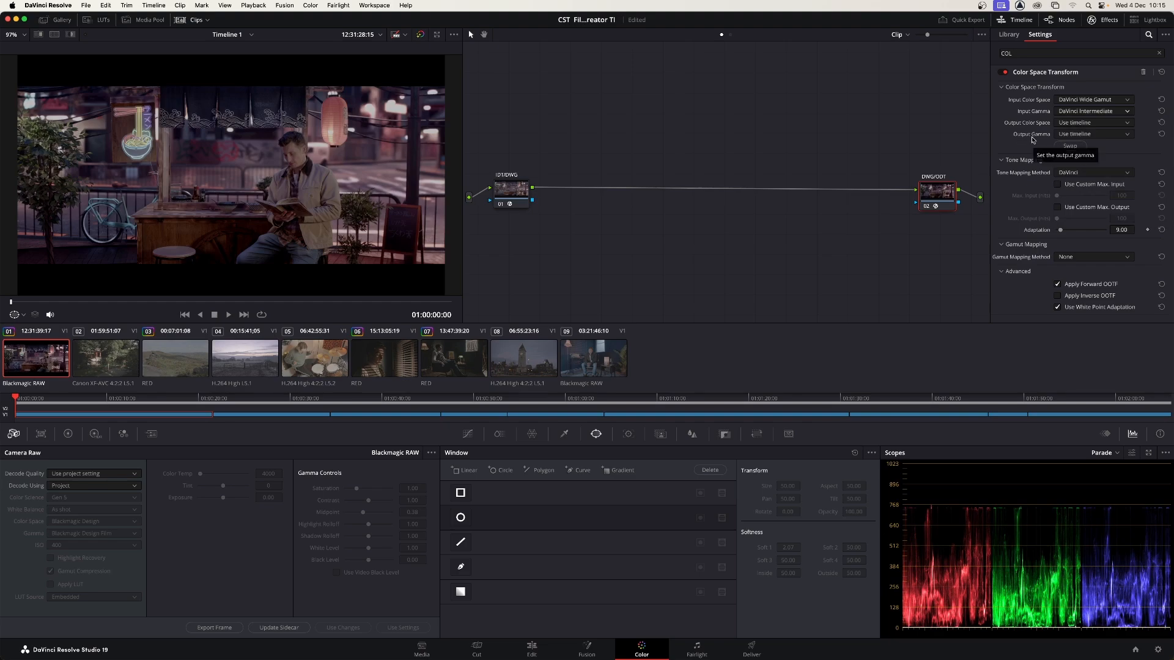
- Check the project's output color space, and set the DWG/ODT node's output color space to Rec.709 and output gamma to Gamma 2.2
left_click(1158, 650)
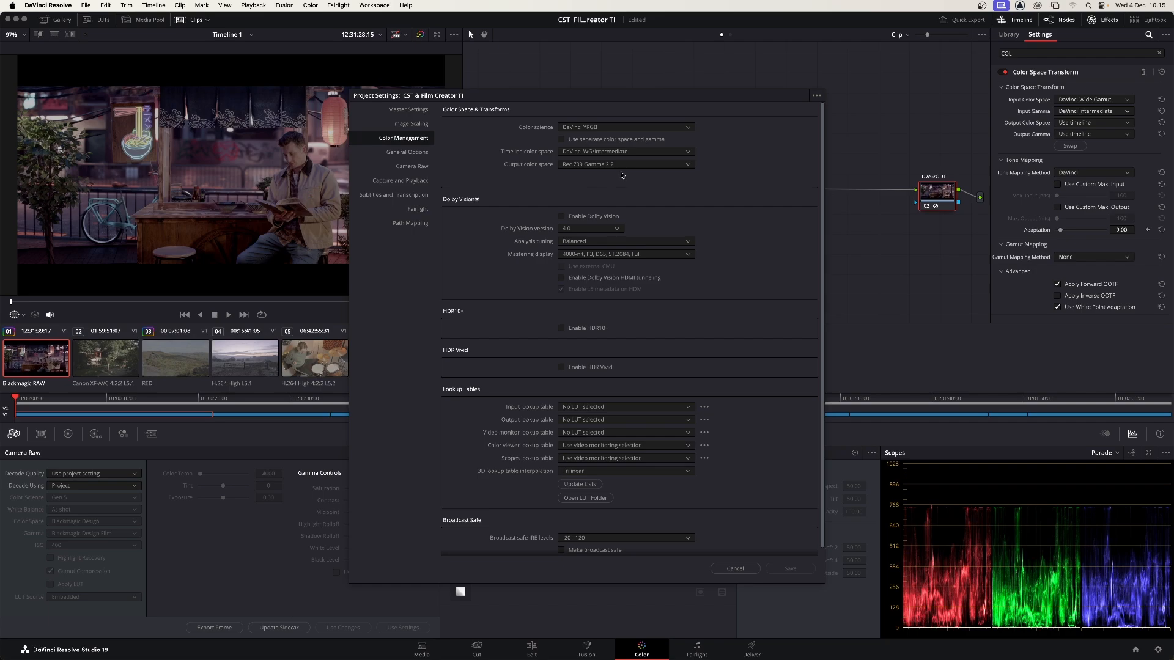
left_click(743, 569)
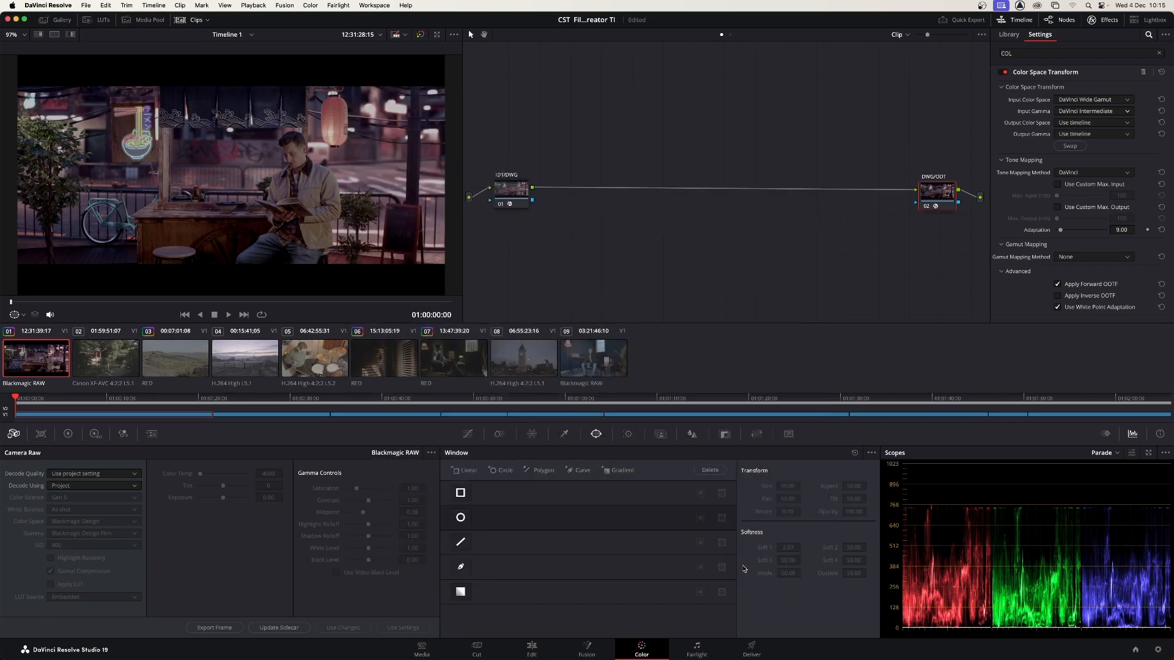
left_click(1083, 123)
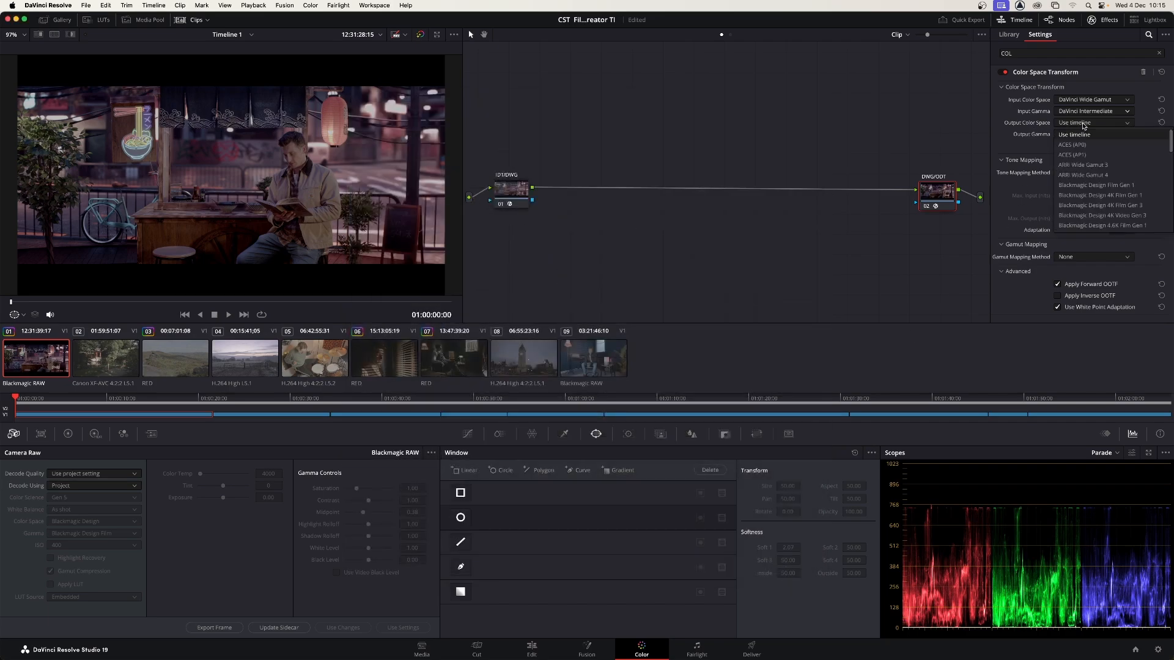
left_click_drag(1171, 145, 1170, 195)
left_click(1070, 215)
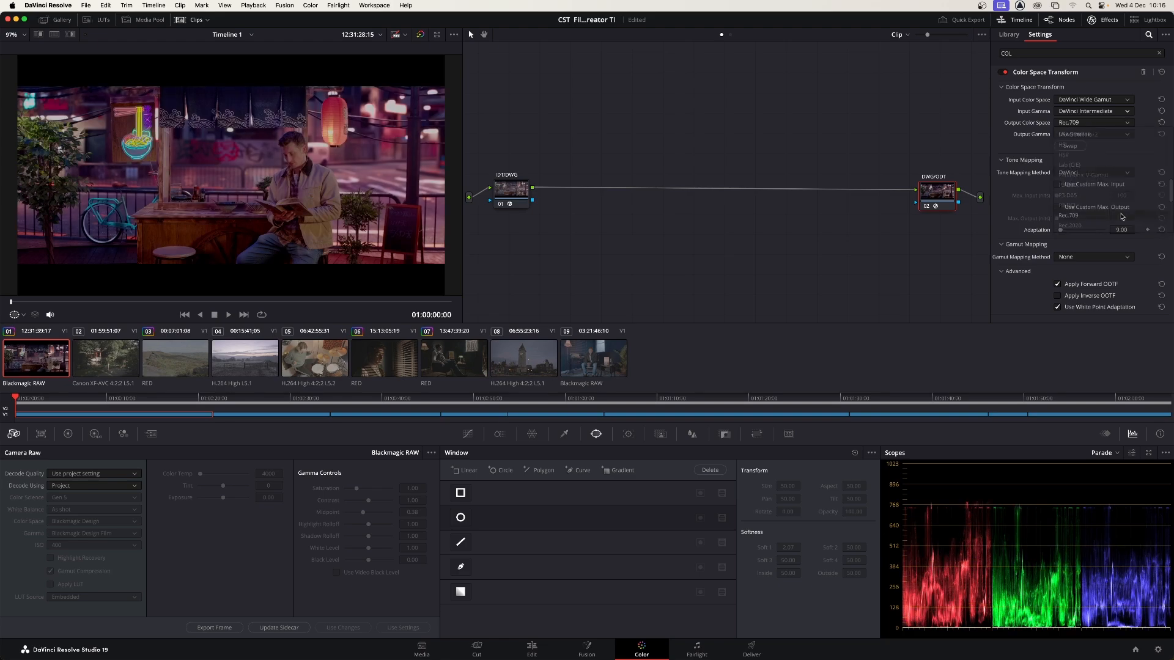
left_click(1114, 135)
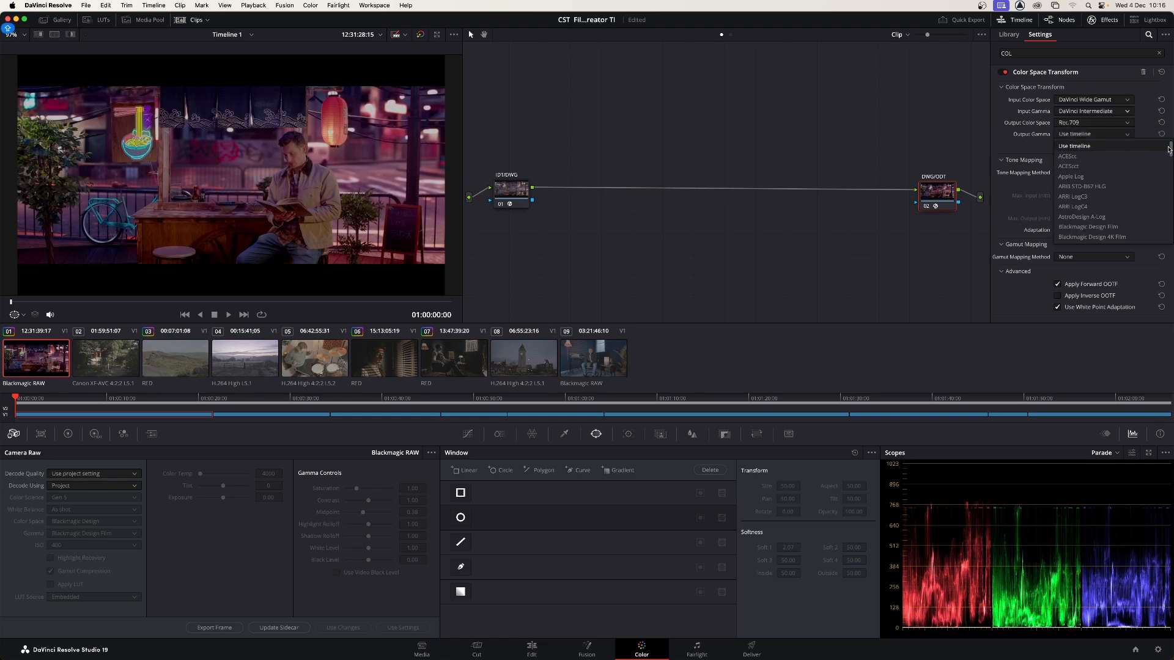
left_click_drag(1170, 151, 1170, 187)
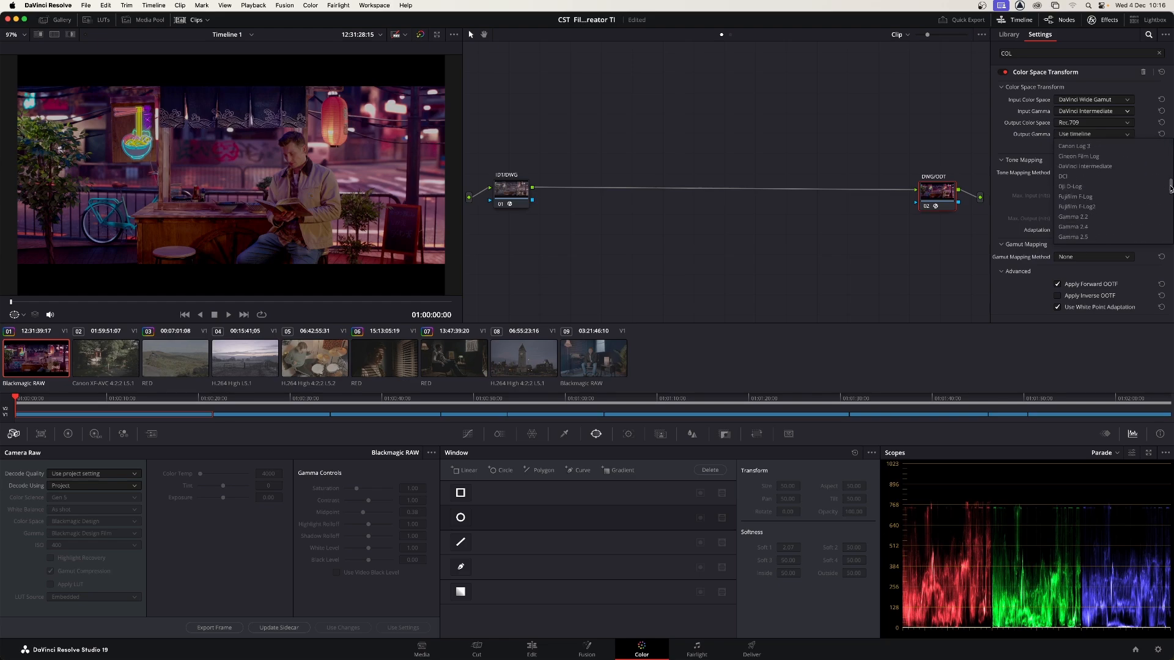
left_click(1116, 216)
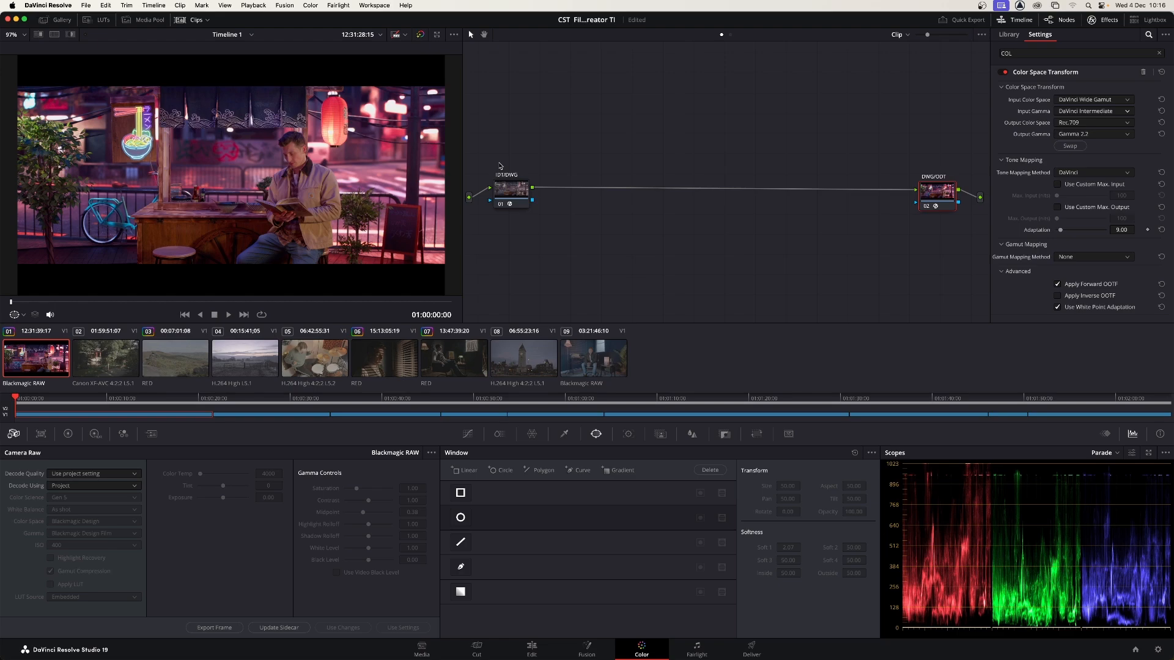
- Add a serial node after the IDT/DWG node and label it Bal/Exp
left_click(511, 192)
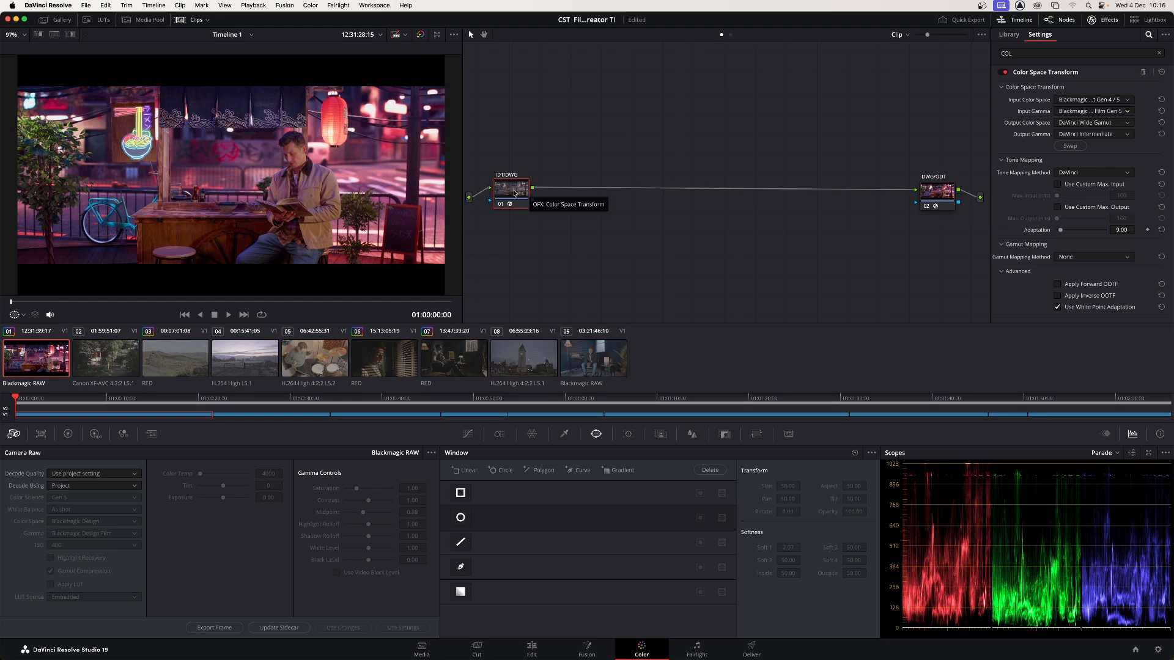
key("super+s")
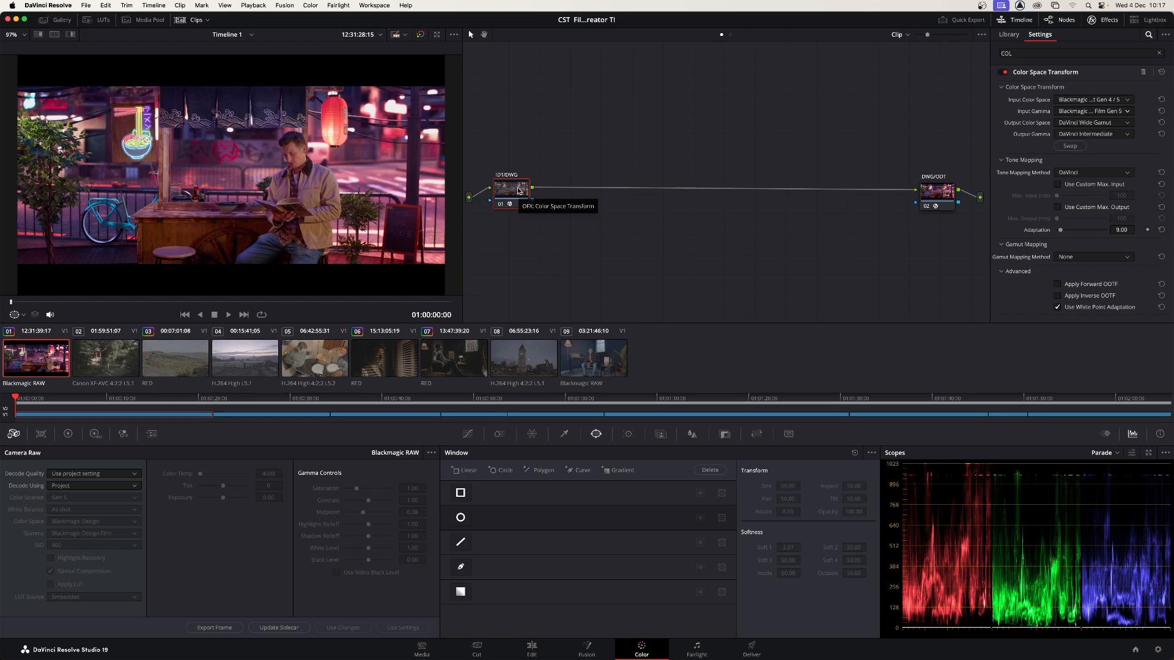
key("alt+s")
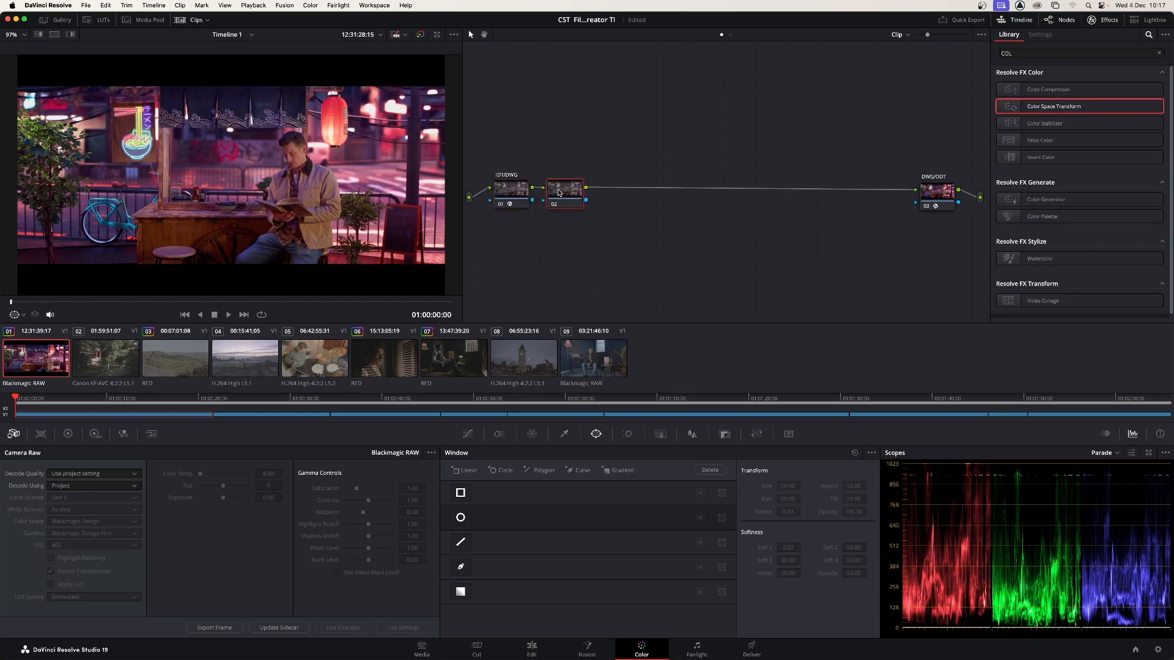
right_click(558, 193)
left_click(575, 211)
type("Bal/Exp")
key("Return")
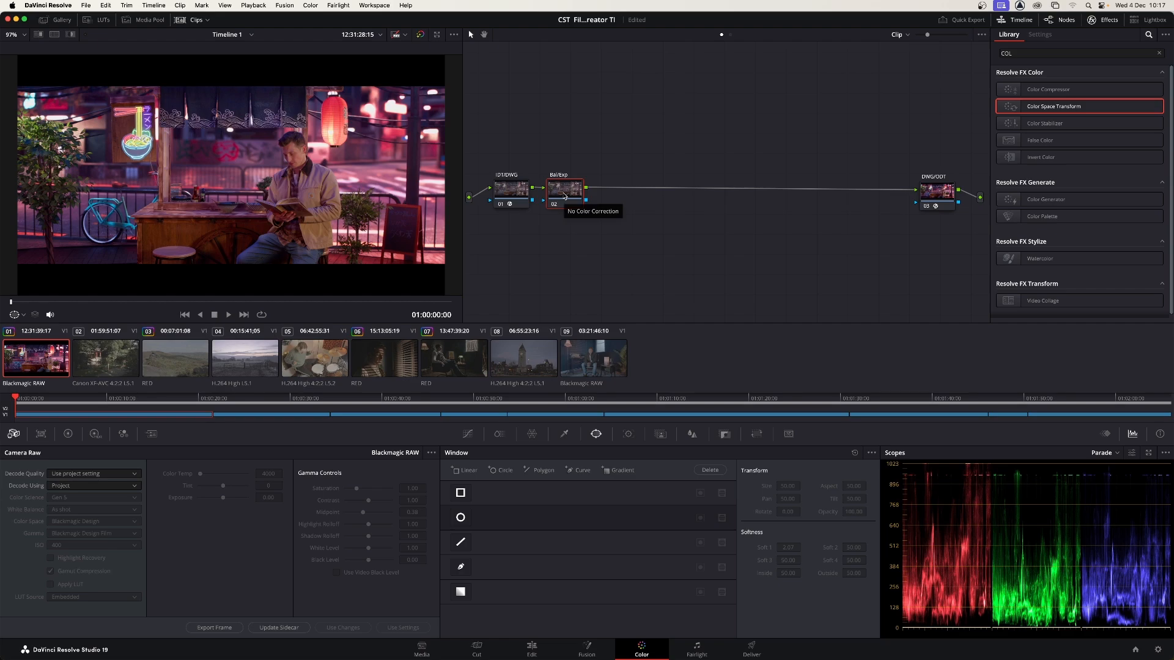
- Add a serial node after the Bal/Exp node and label it Contrast
key("alt+s")
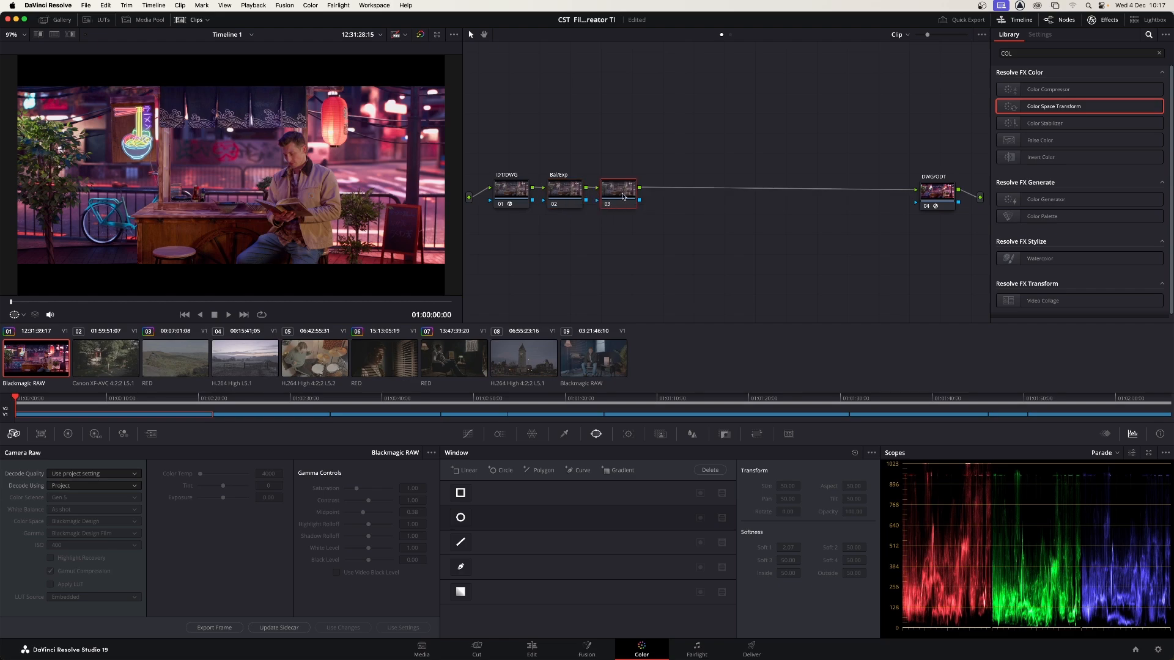
right_click(623, 197)
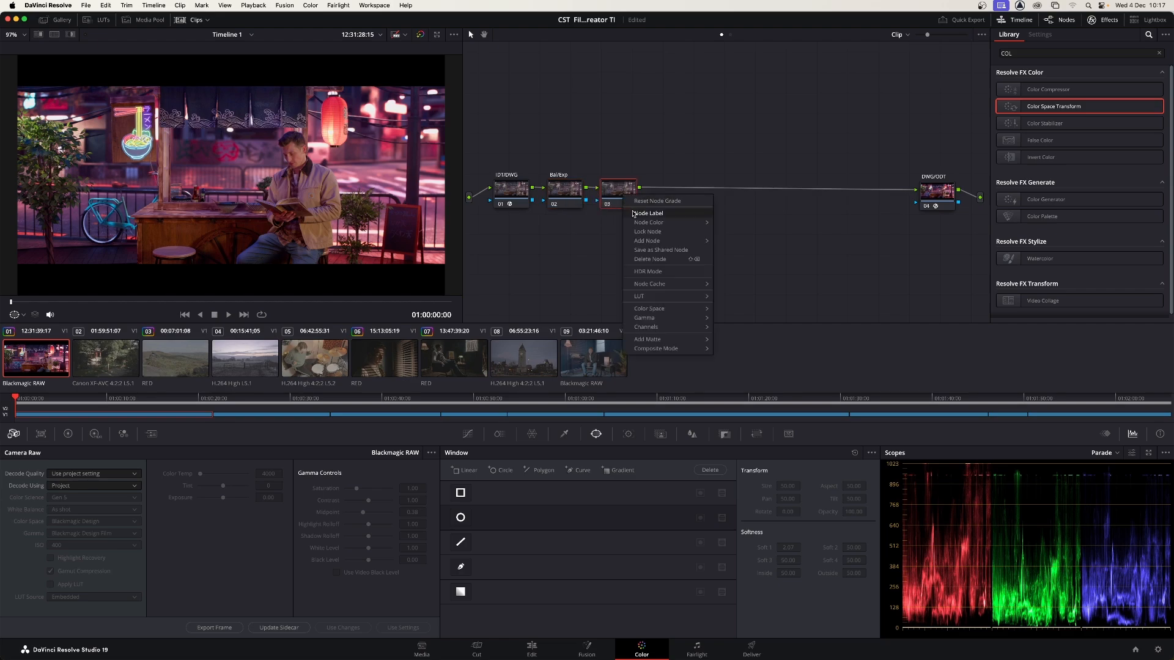
left_click(632, 214)
type("Contrast")
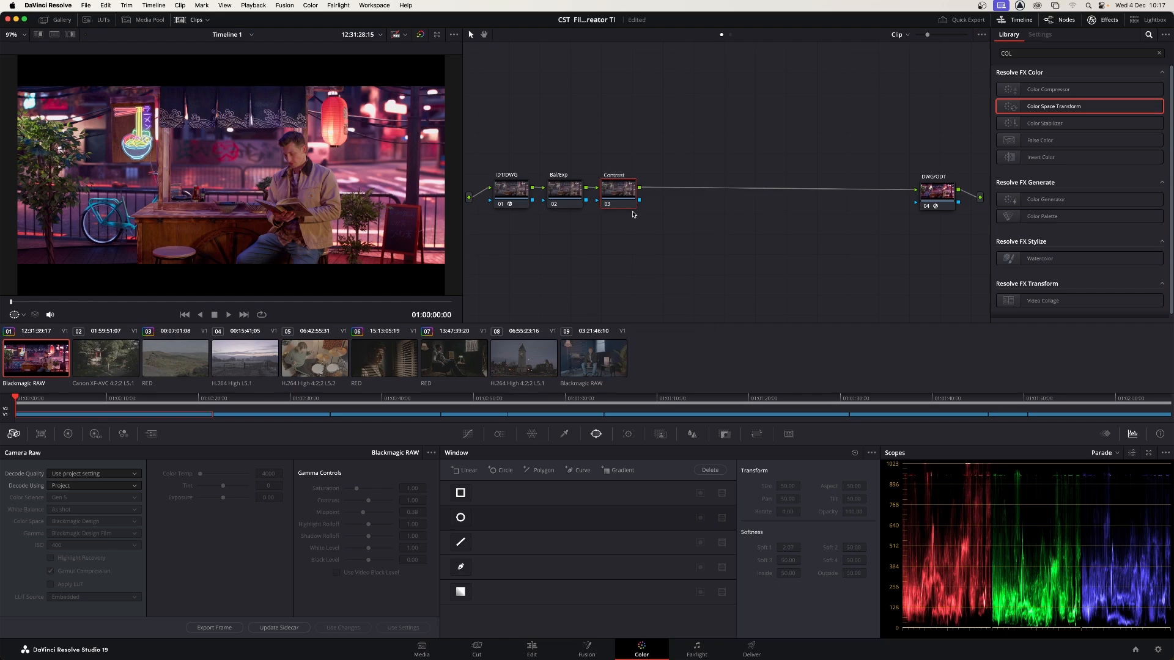
key("Return")
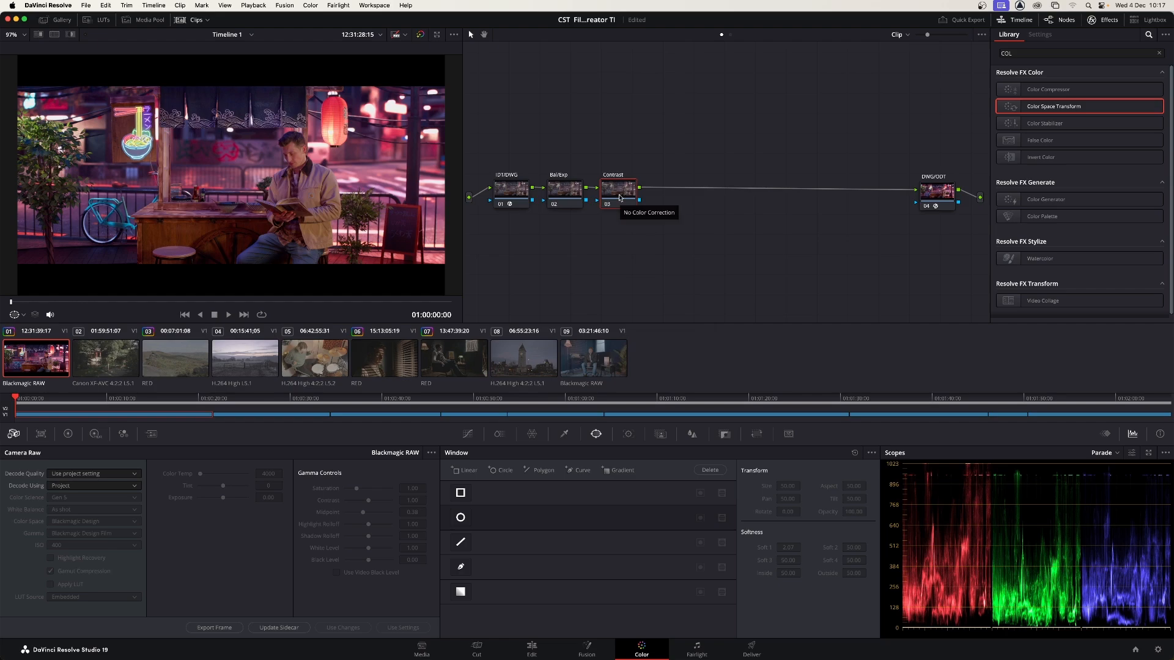
- Add a serial node after the Contrast node and label it Saturation
key("alt+s")
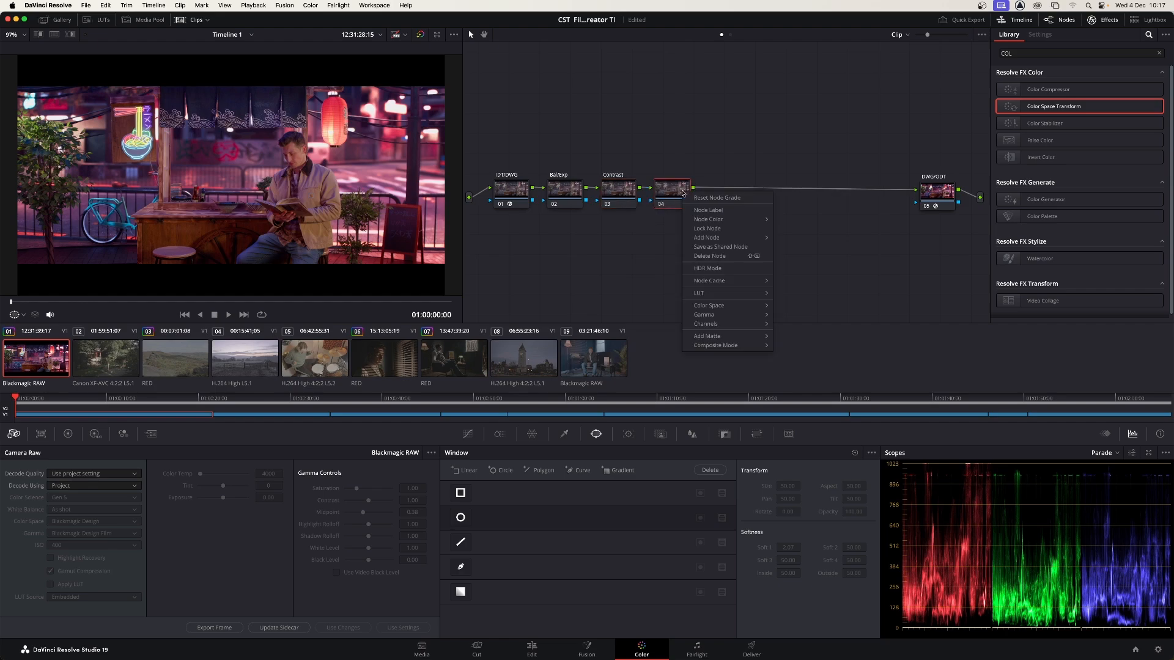
right_click(685, 195)
left_click(700, 213)
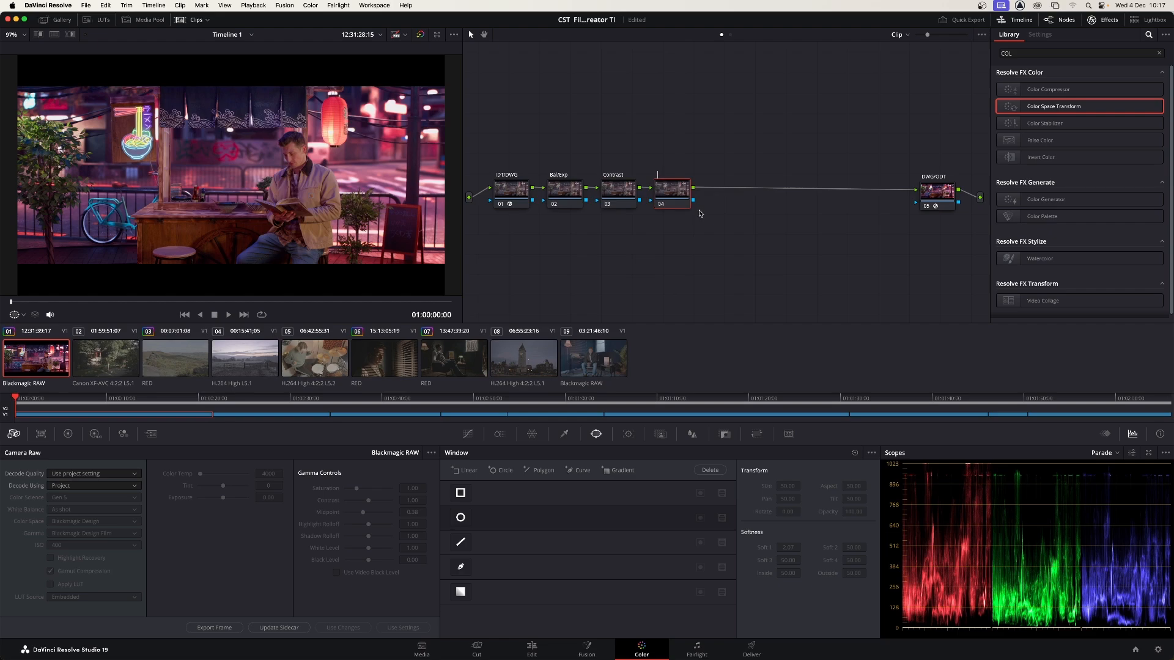
type("Saturation")
key("Return")
- Add a serial node after Saturation with a second node parallel to it, and space the pair evenly above and below the main line
key("alt+s")
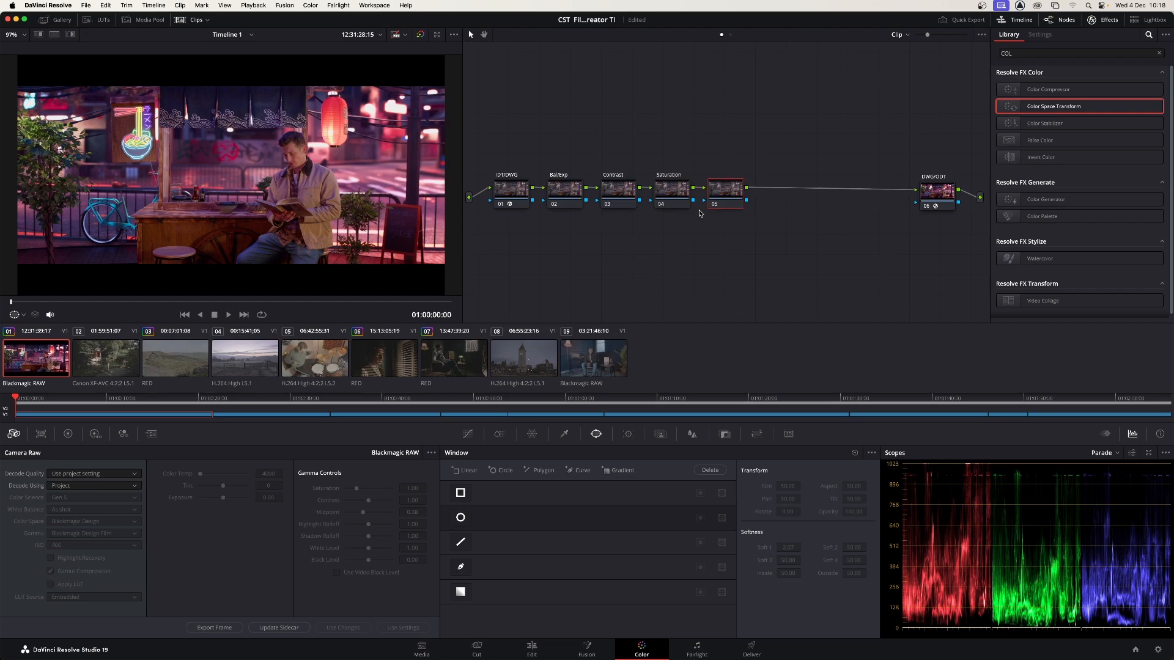
key("alt+p")
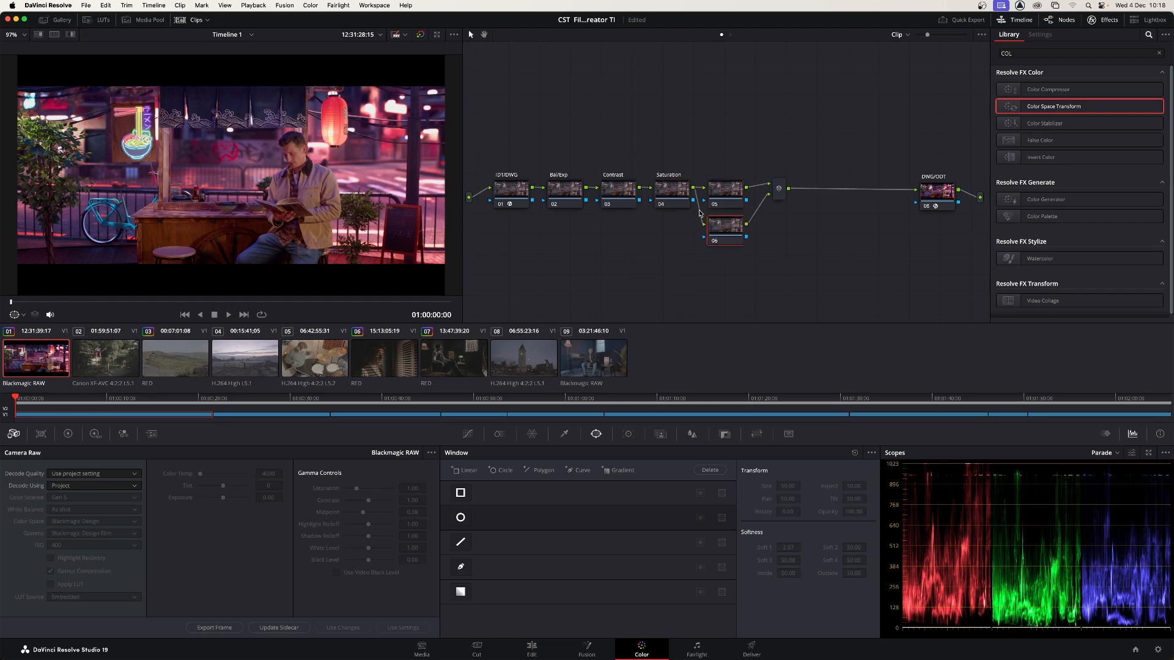
left_click_drag(724, 202, 724, 164)
left_click_drag(725, 234, 725, 241)
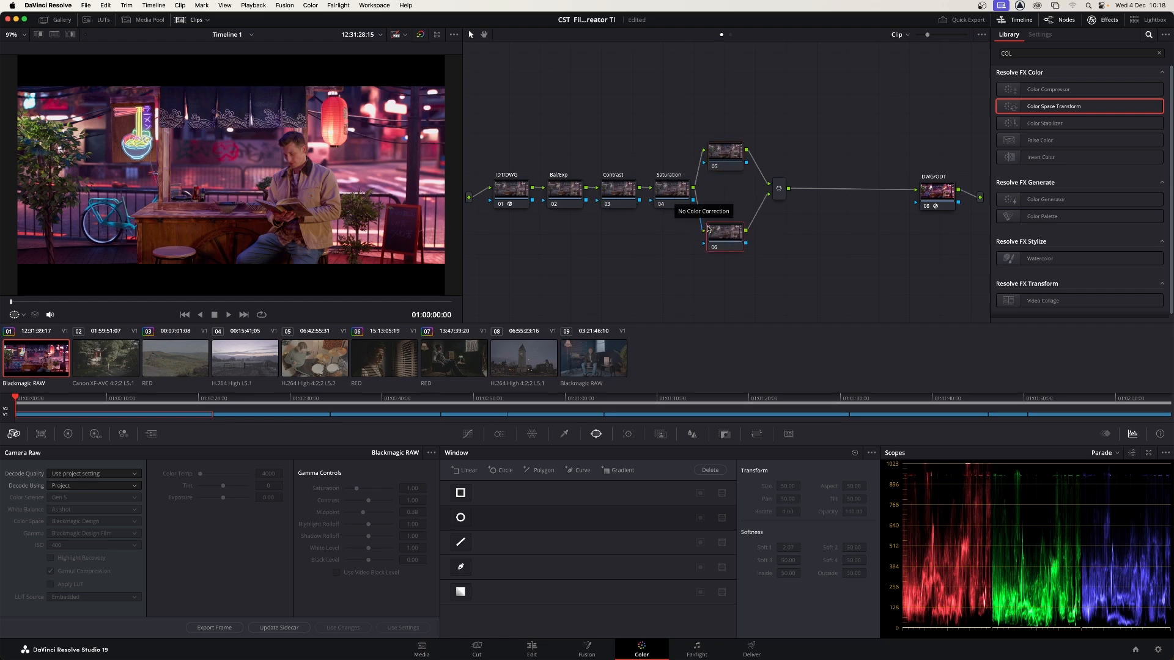
left_click_drag(719, 232, 721, 231)
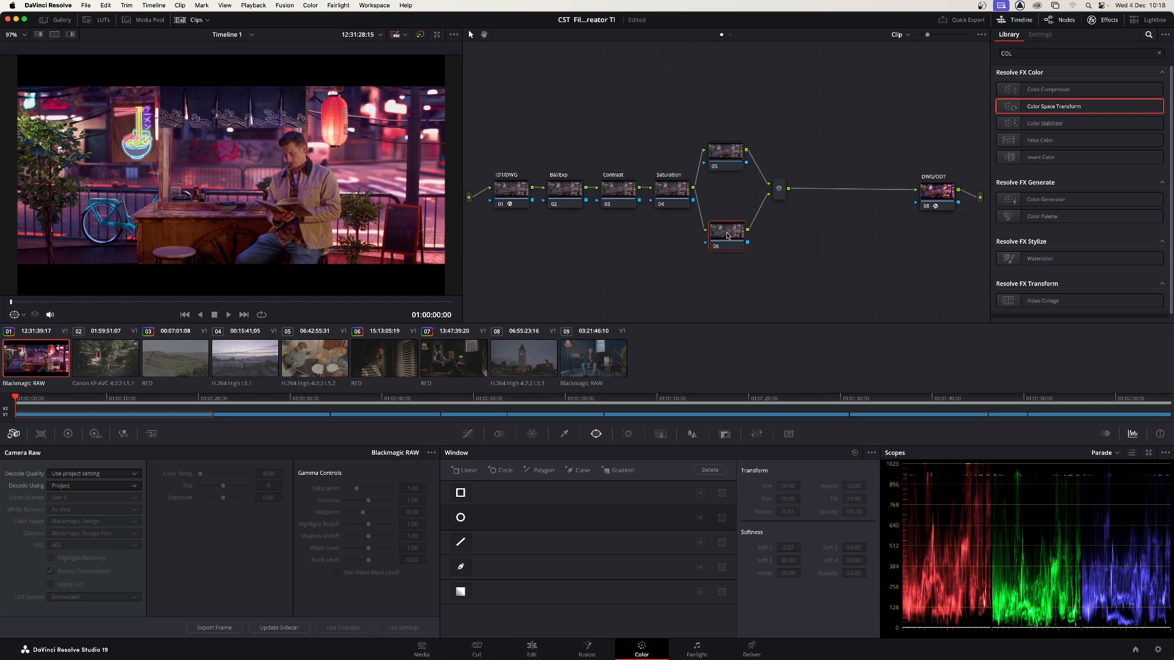
- Label the upper parallel node Temp and the lower parallel node HDR
left_click(732, 154)
right_click(732, 155)
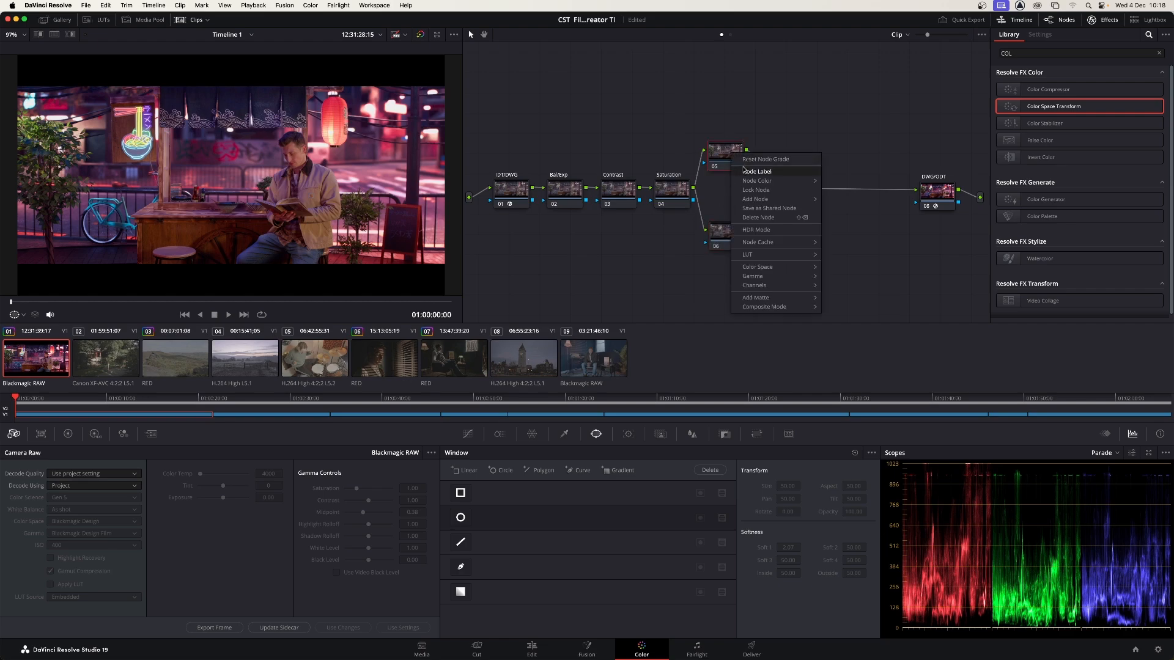
left_click(744, 172)
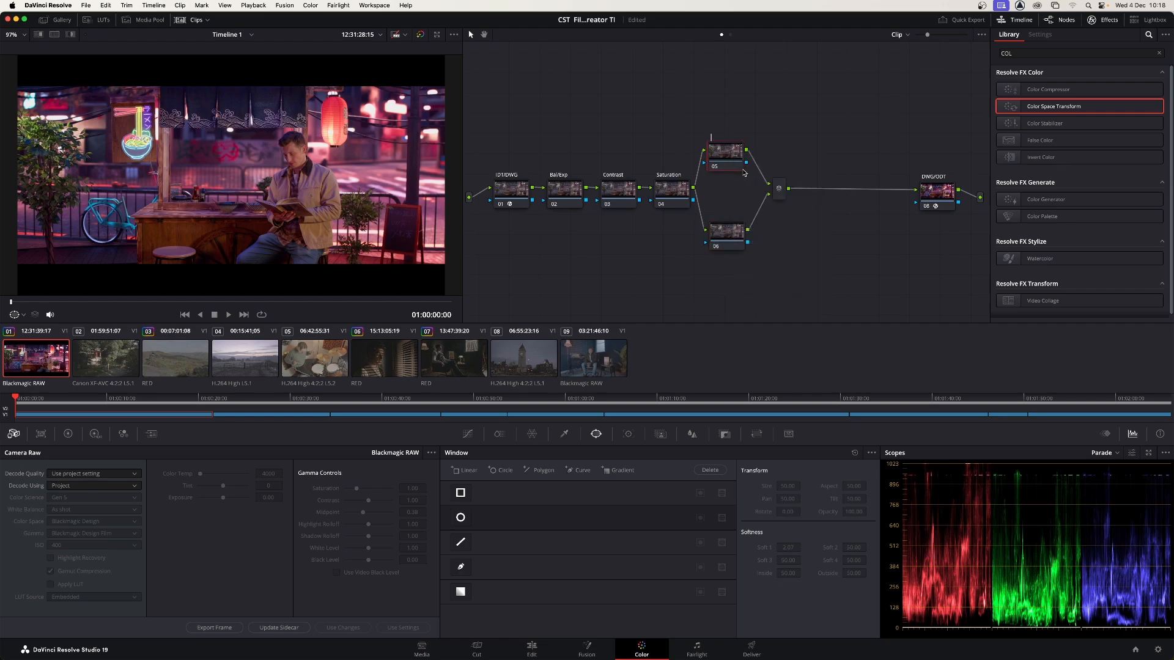
type("Temp")
left_click(734, 240)
right_click(733, 240)
left_click(748, 257)
key("Caps_Lock")
type("HDR")
key("Return")
- Add a serial node after the parallel mixer that joins Temp and HDR, and label it Global
left_click(780, 192)
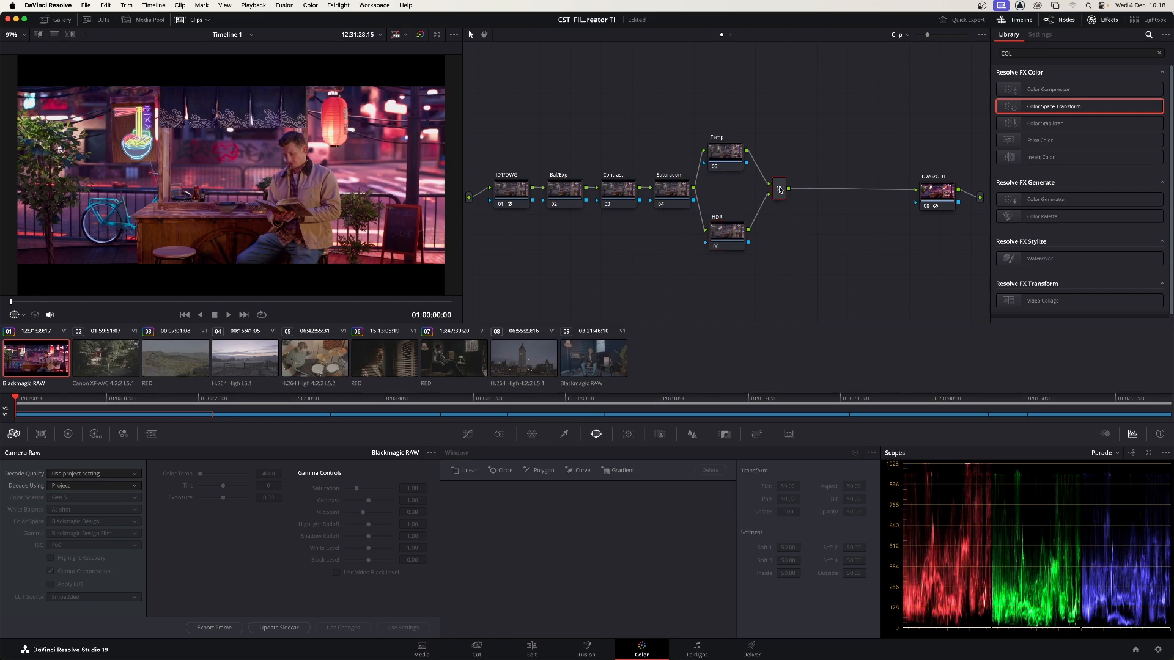
key("alt+s")
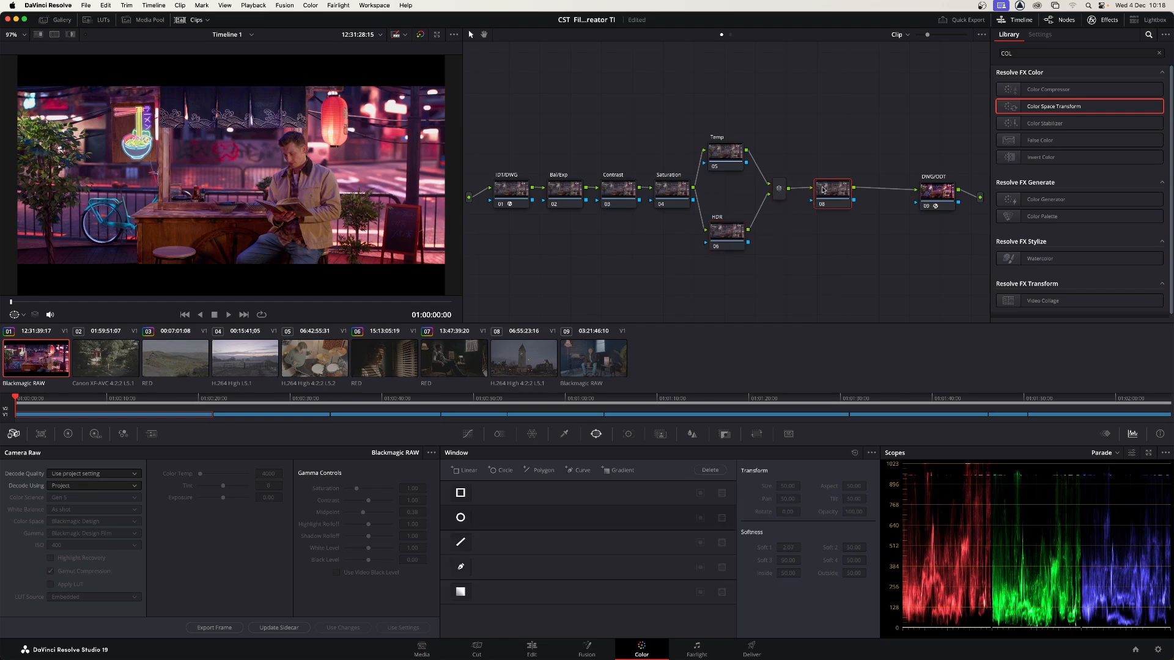
right_click(816, 191)
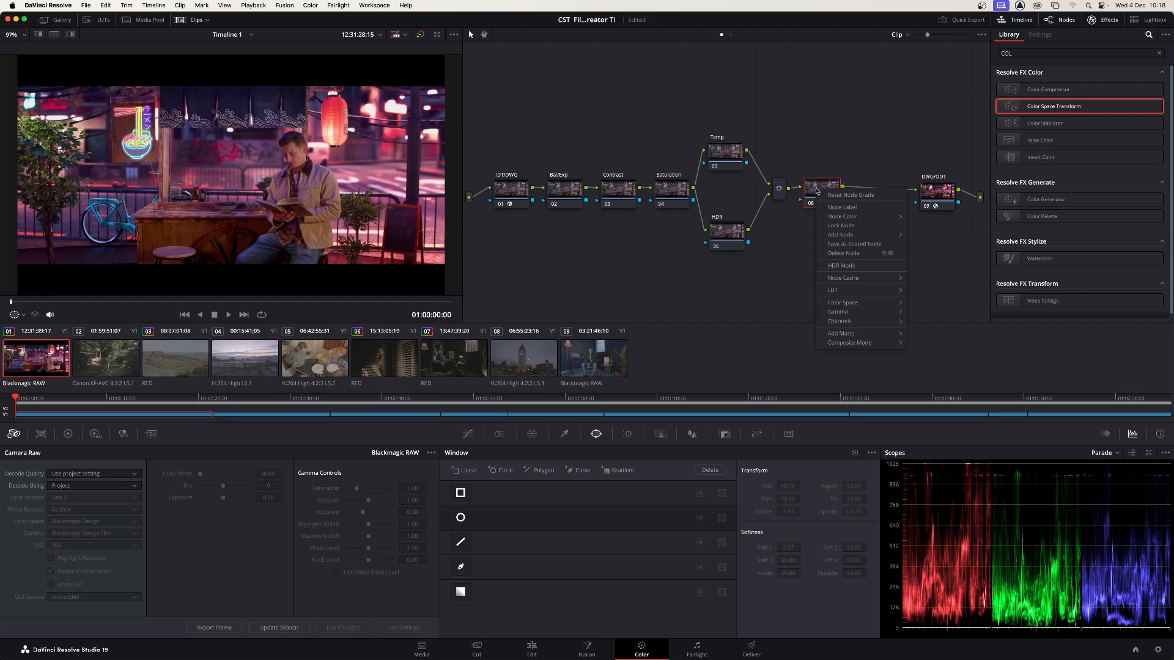
left_click(831, 206)
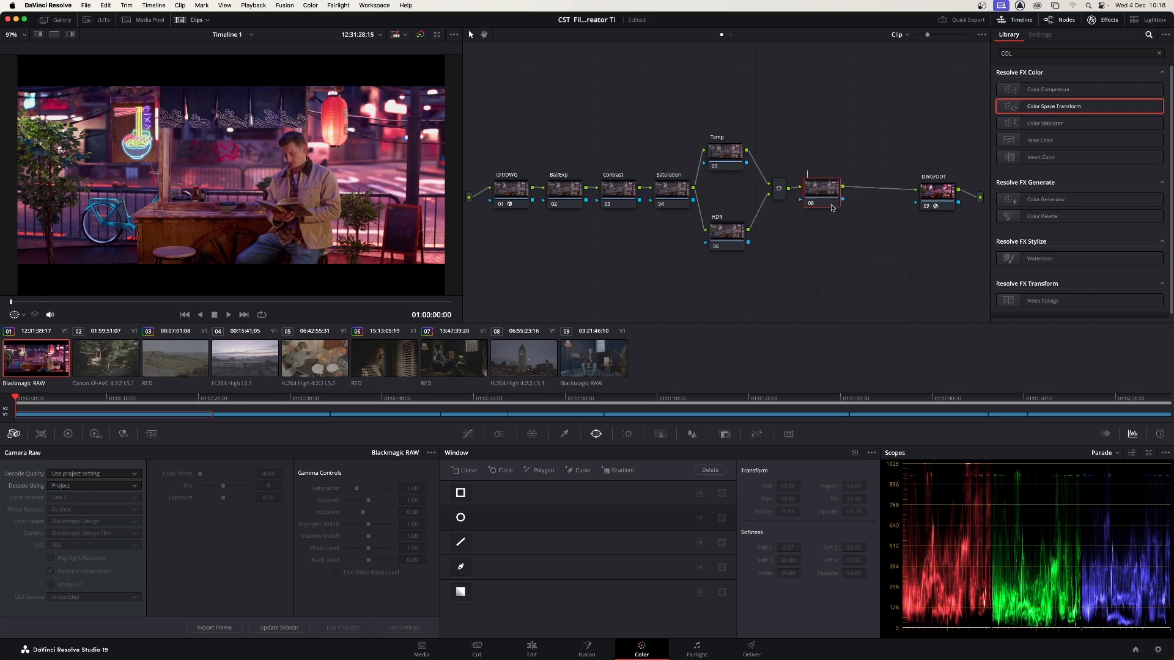
type("Global")
key("Return")
- Hide the effects library and move the DWG/ODT node farther from the Global node to make room for more nodes
left_click_drag(928, 35, 921, 35)
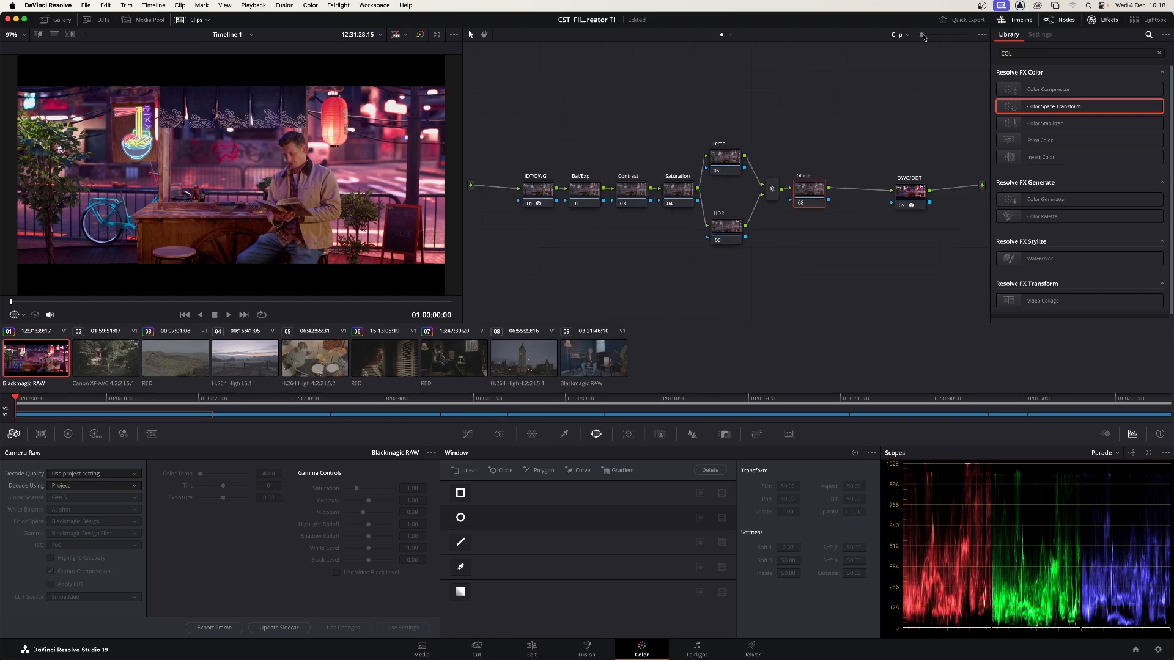
left_click(1100, 20)
left_click(1058, 181)
left_click_drag(1058, 181, 1102, 181)
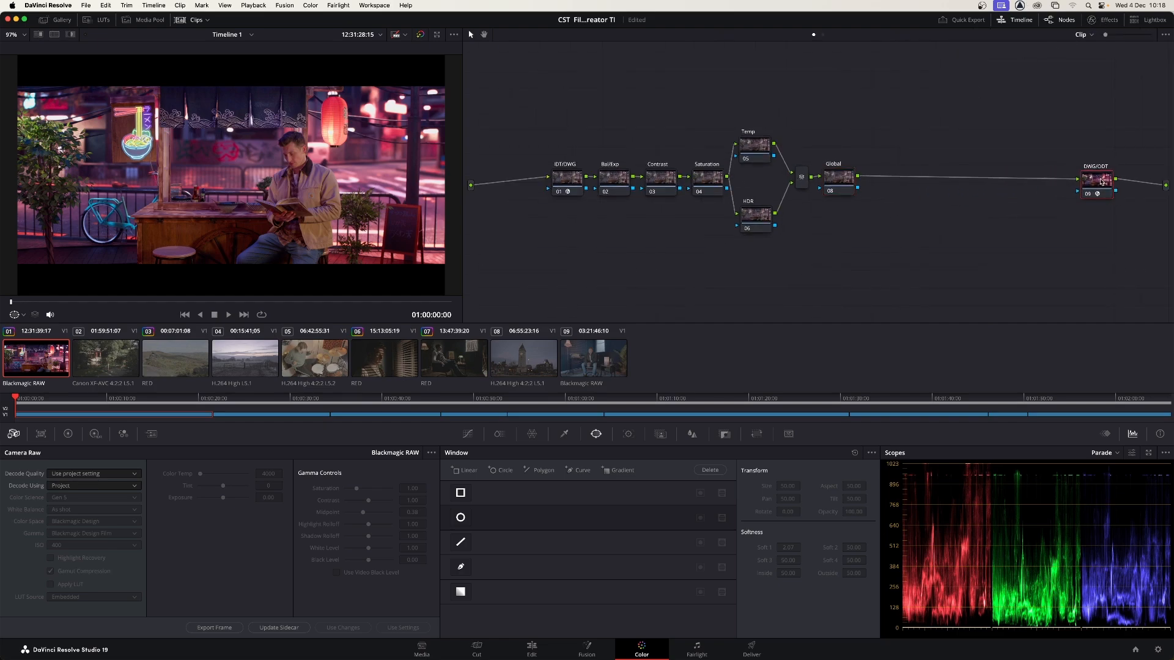
- Add a serial node after Global with two more nodes parallel to it, and spread the three evenly in a vertical column
left_click(852, 175)
key("super+s")
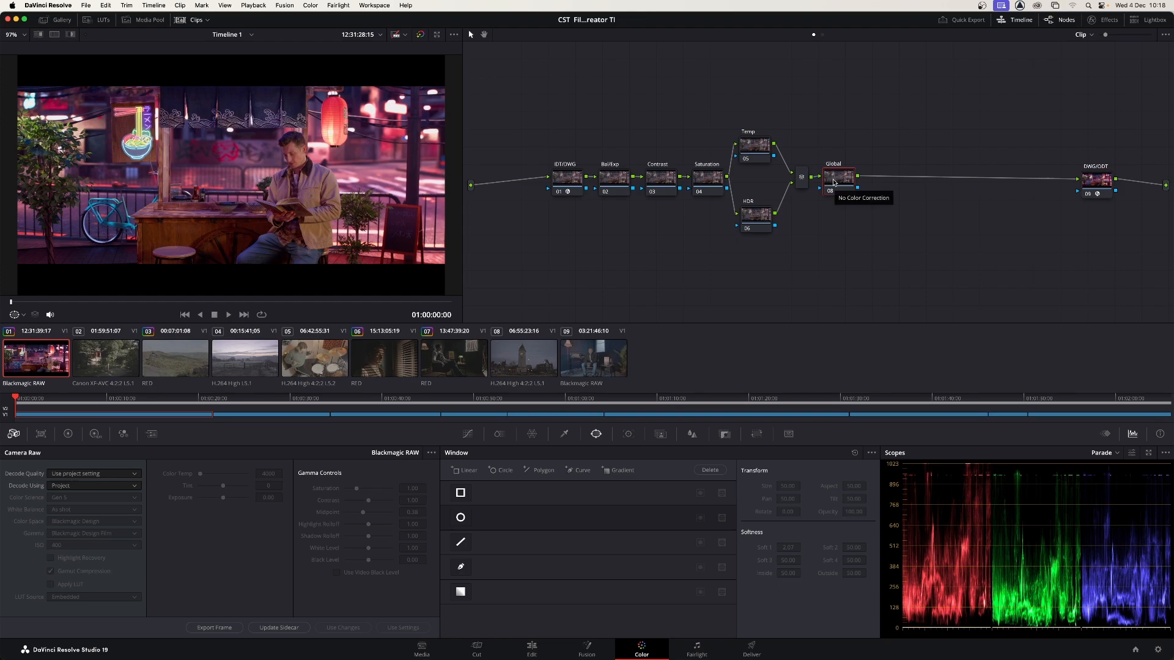
key("alt+s")
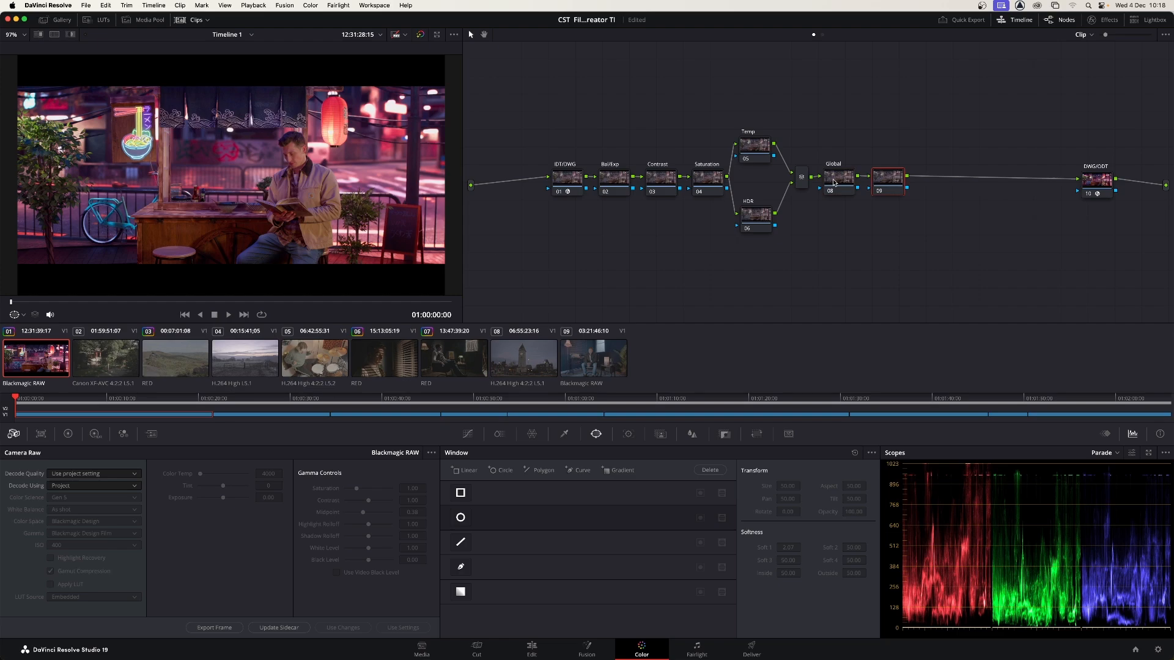
key("alt+p")
key("alt+p")
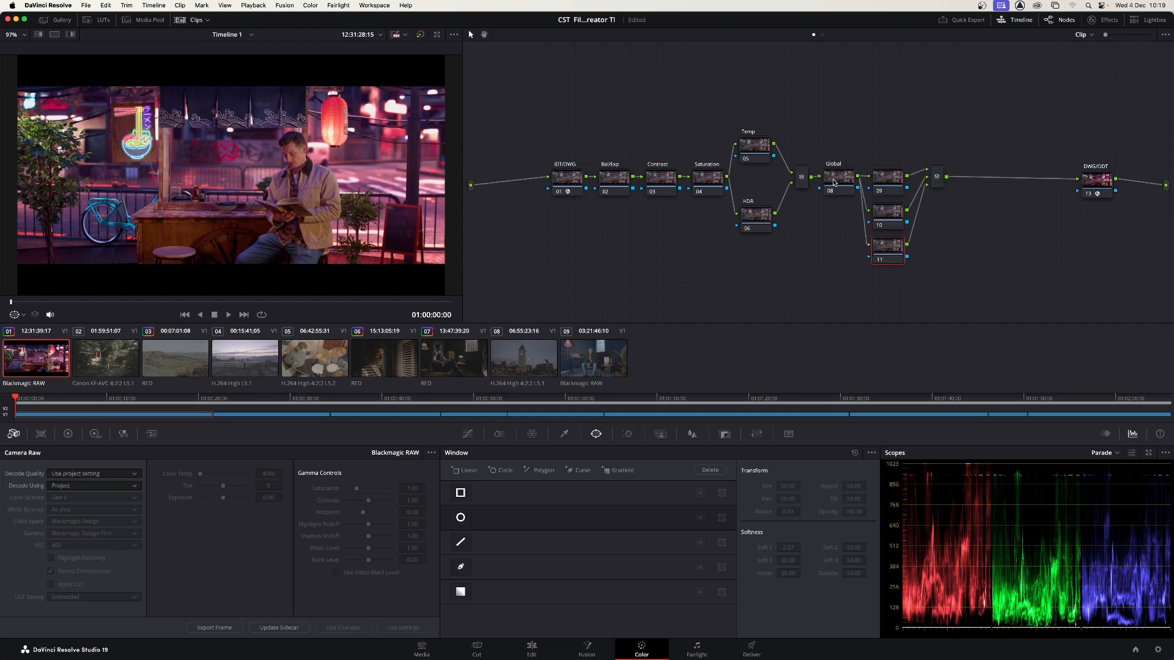
left_click_drag(880, 178, 880, 126)
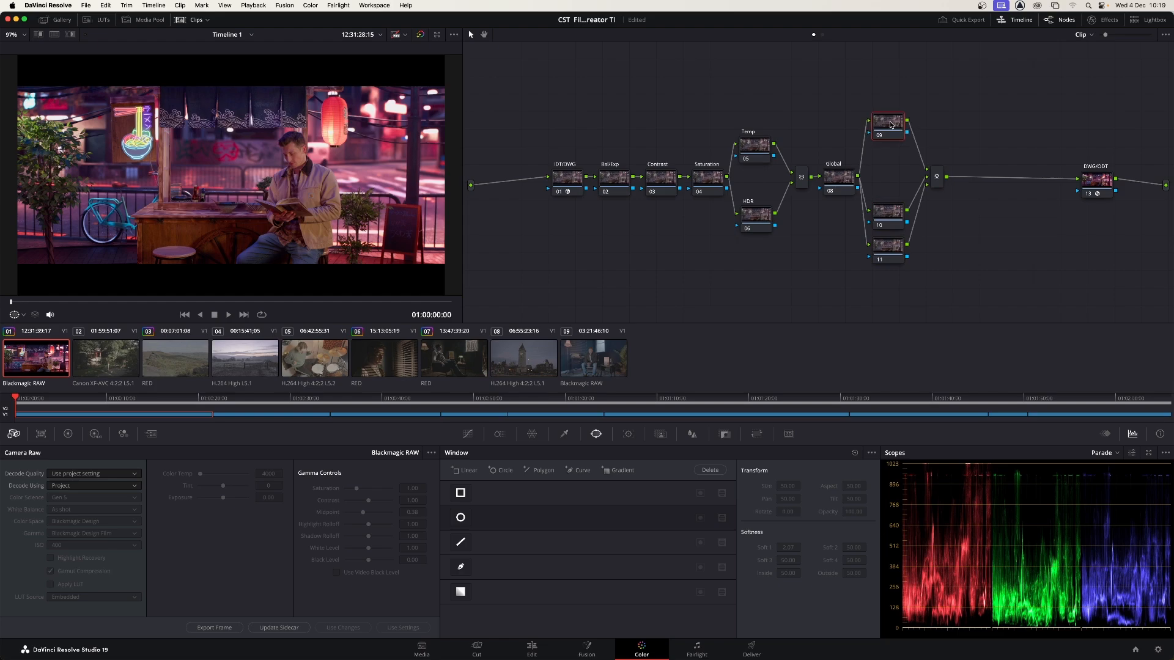
left_click_drag(898, 218, 898, 186)
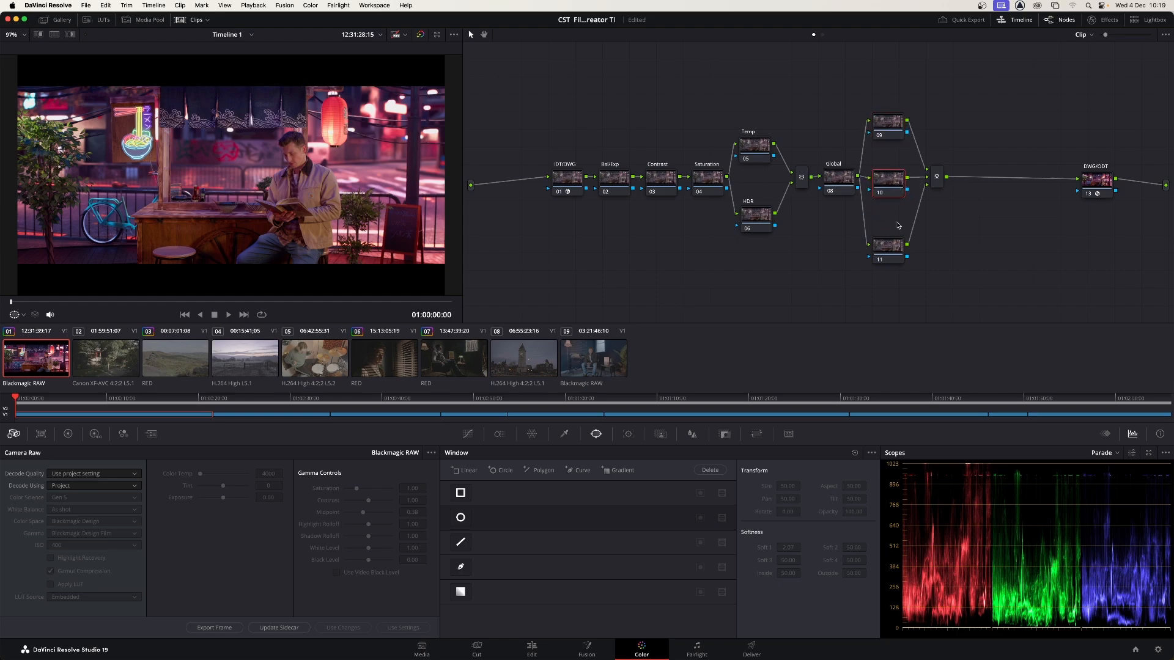
left_click(887, 125)
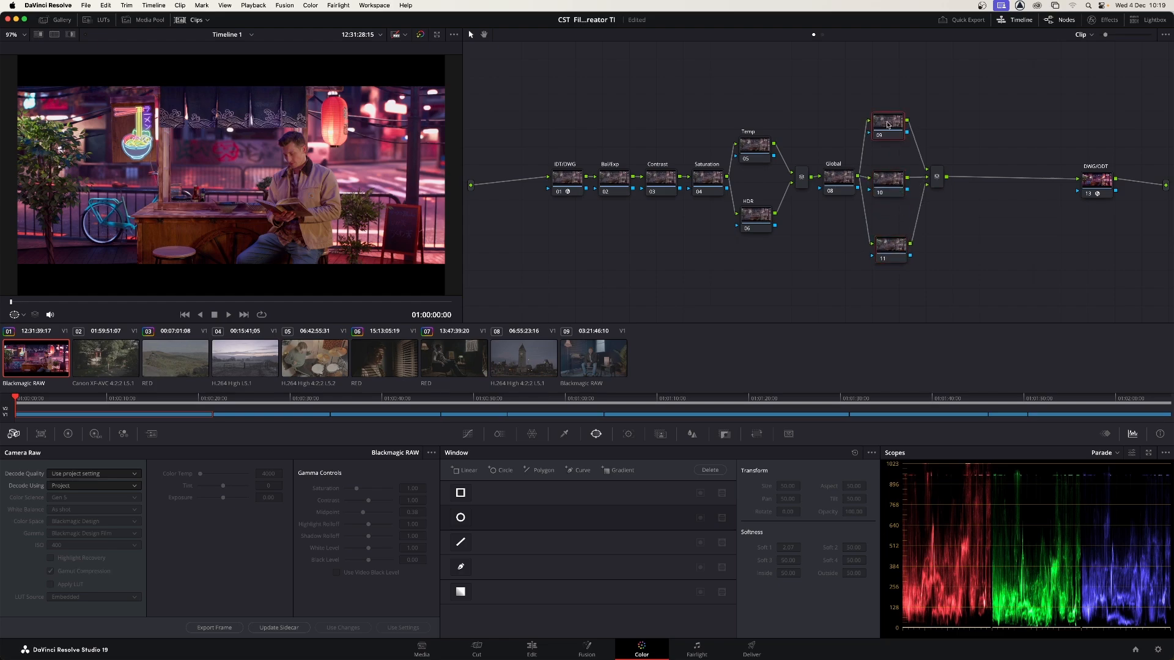
- Label the three parallel nodes after Global, from the uppermost to the lowest, PW1, PW2 and PW3
right_click(887, 124)
left_click(903, 141)
type("PW1")
left_click(888, 184)
right_click(890, 187)
left_click(910, 205)
type("PW")
key("Return")
right_click(898, 247)
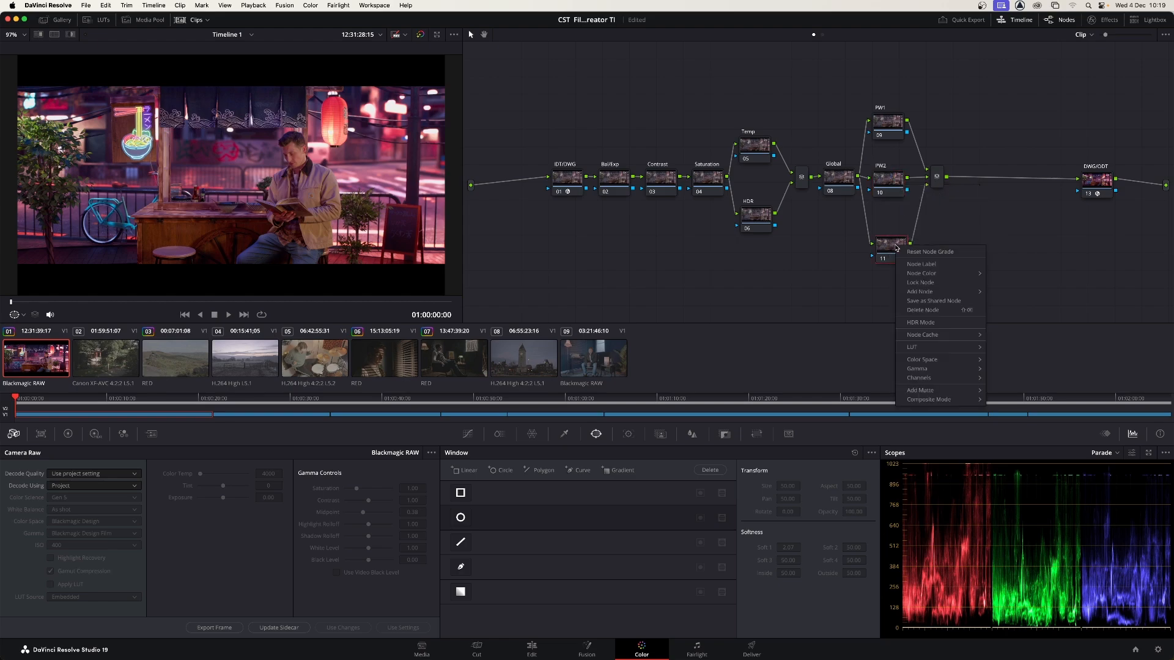
left_click(913, 264)
type("PW3")
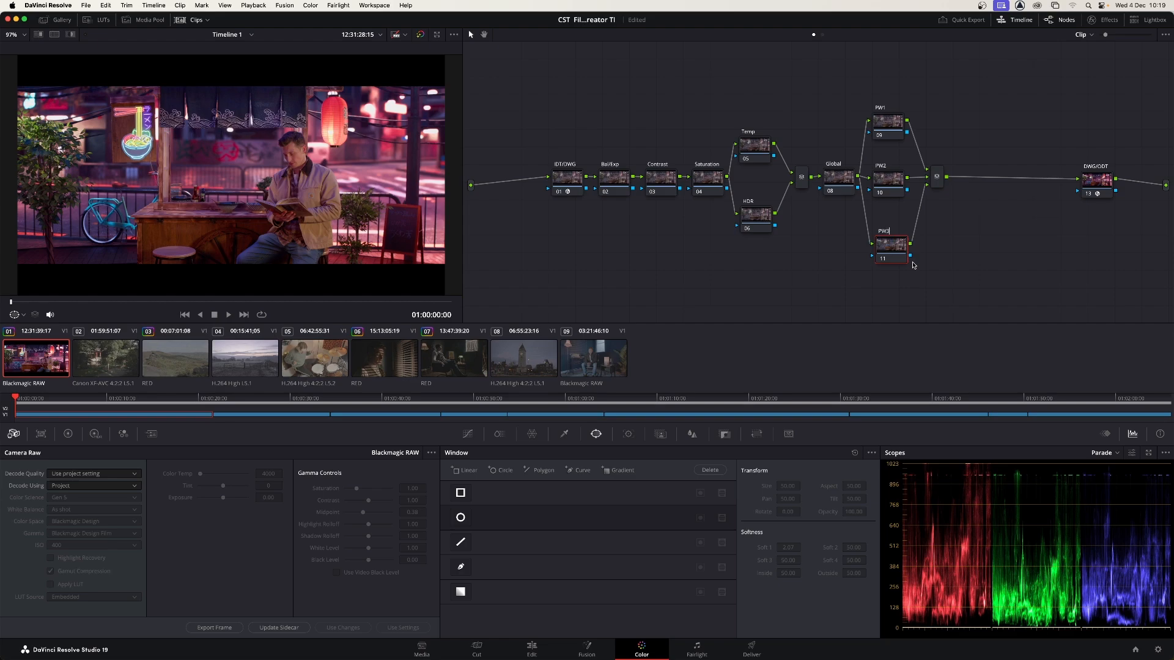
key("Return")
- Add a serial node labelled FLC after the PW parallel mixer, and move the DWG/ODT node closer to it
left_click(936, 182)
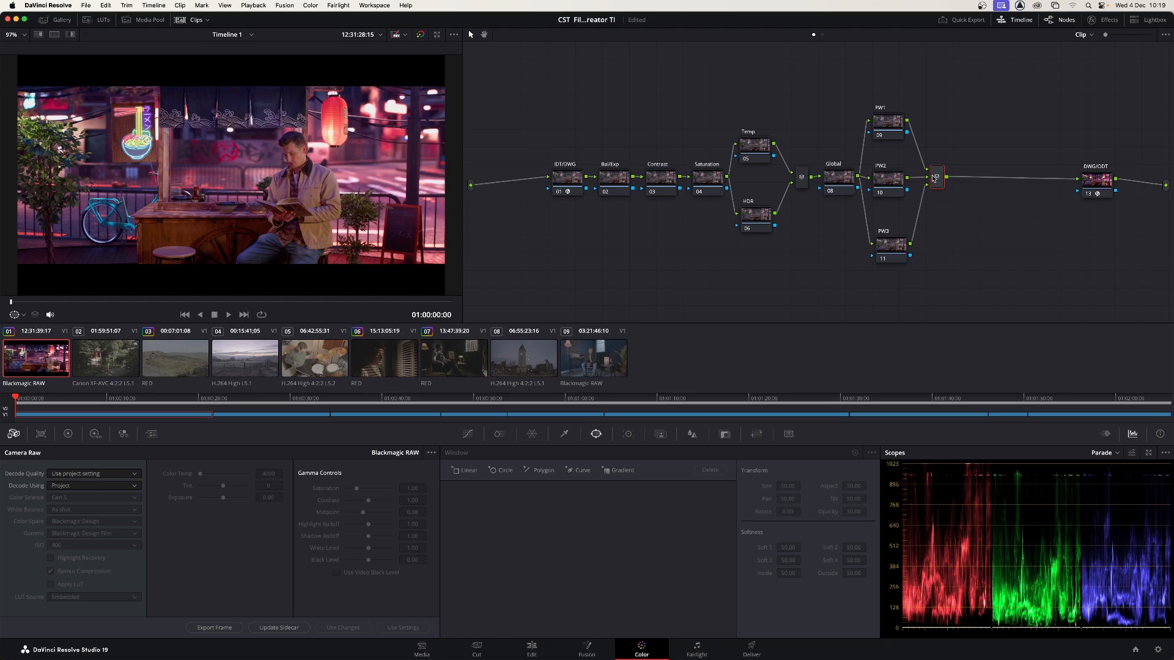
key("alt+s")
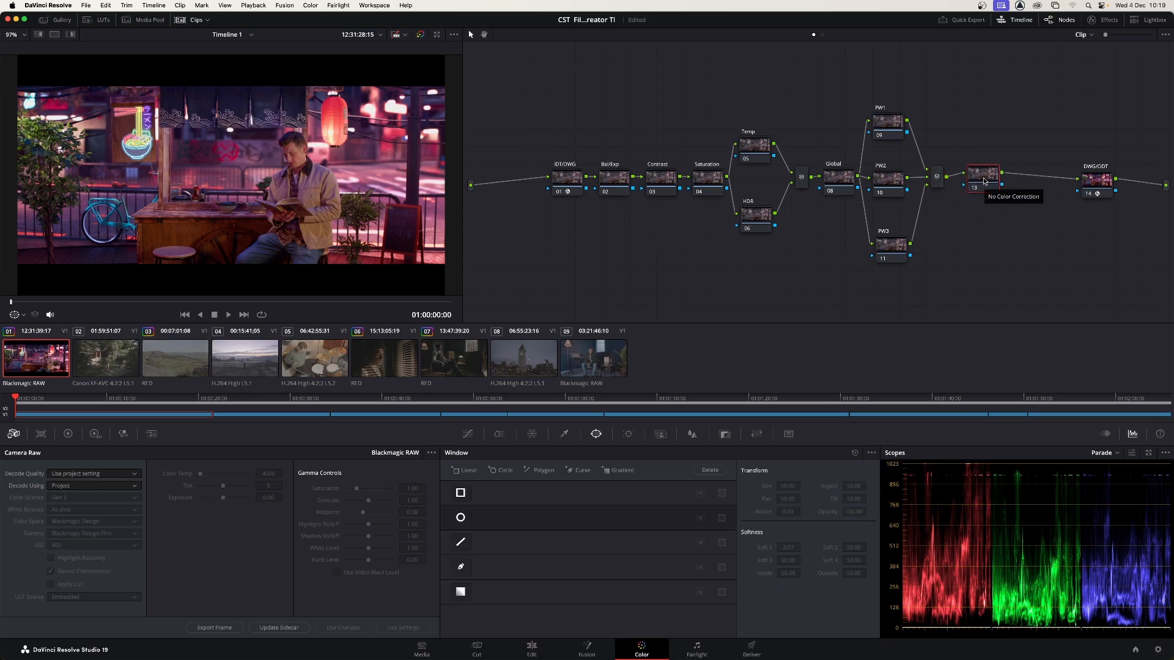
right_click(985, 182)
left_click(1008, 198)
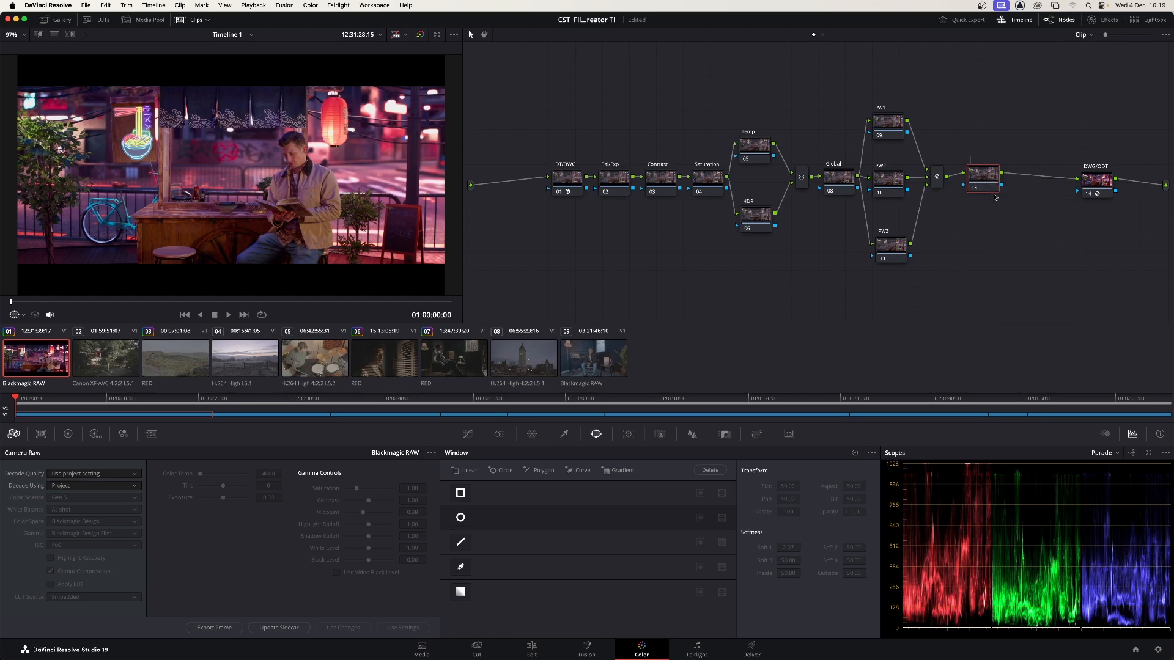
type("FLC")
key("Return")
left_click_drag(1093, 179, 1043, 174)
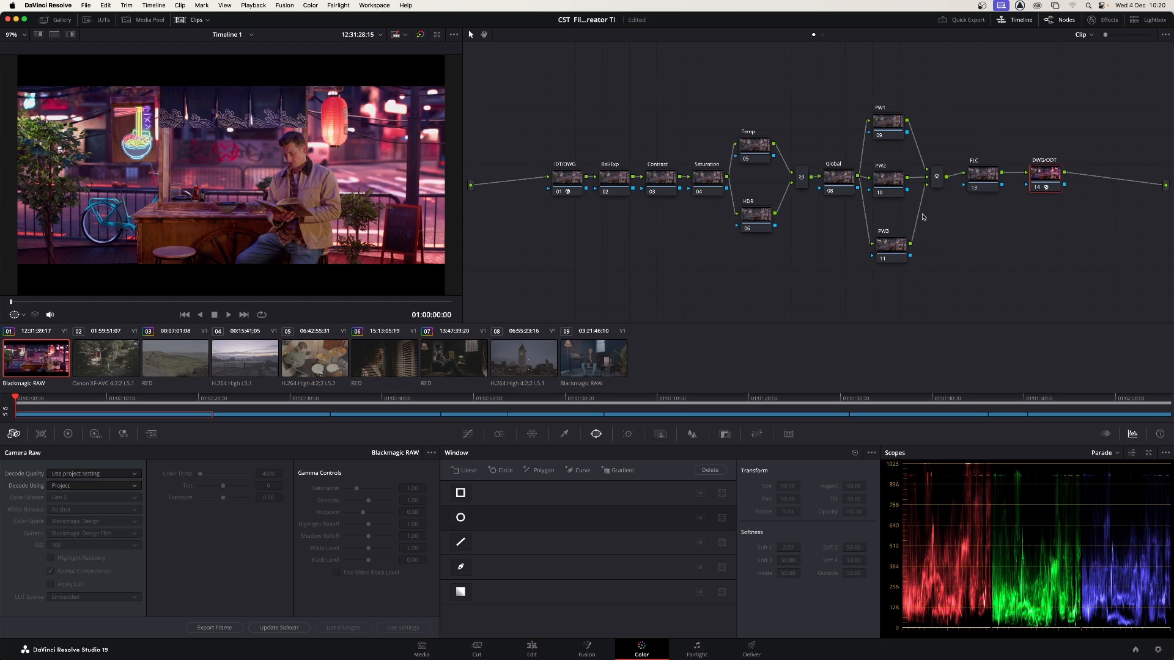
- Grab a still of the Blackmagic RAW clip and export it from the gallery as a DRX file named New Basic node Structure
right_click(243, 152)
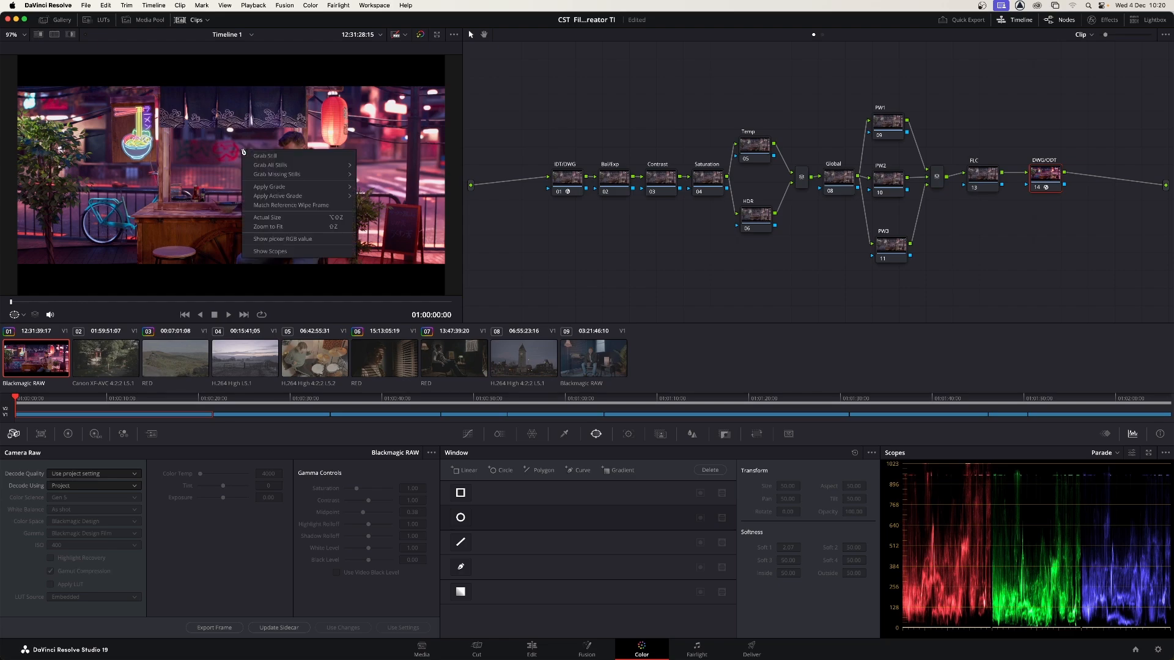
left_click(277, 157)
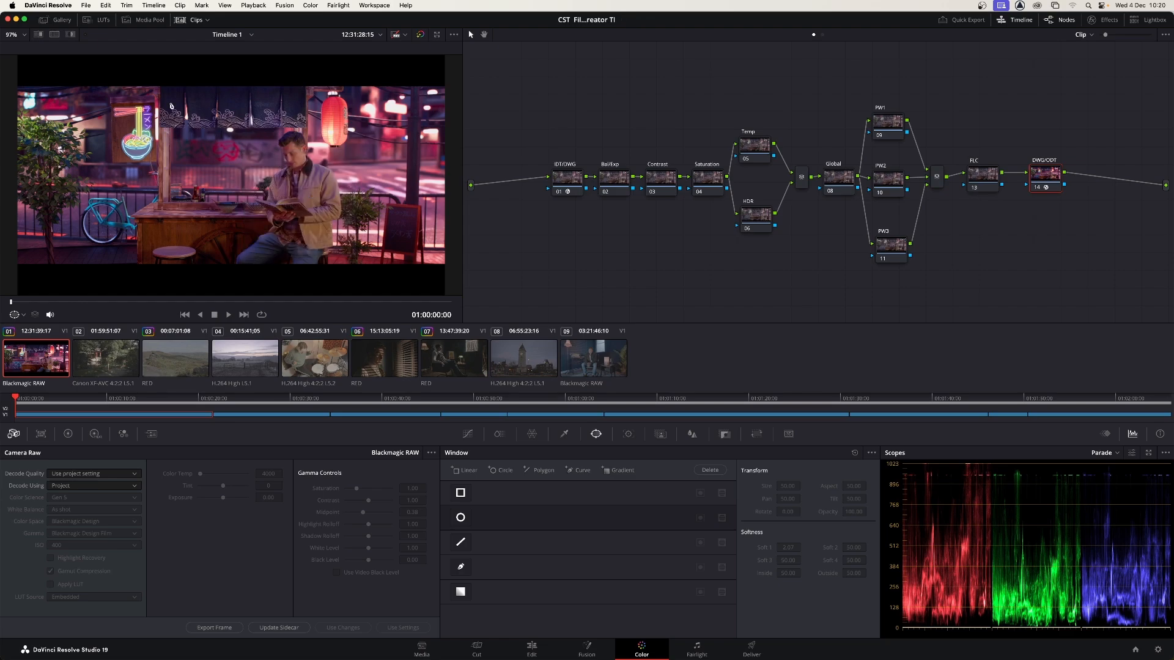
left_click(57, 20)
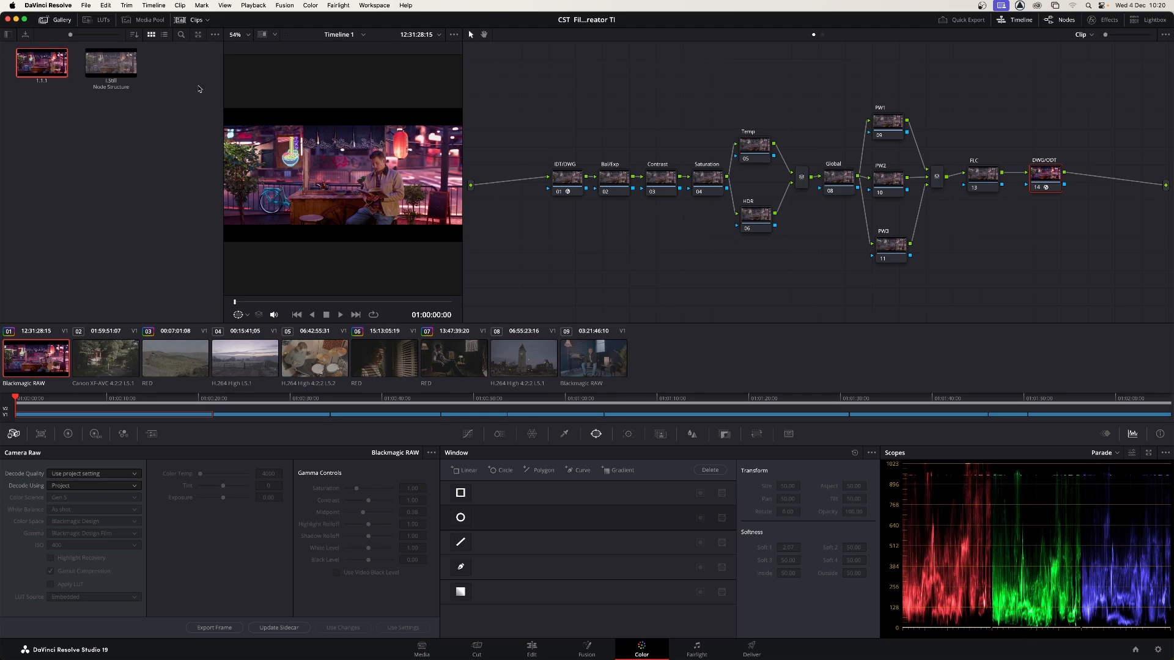
right_click(49, 69)
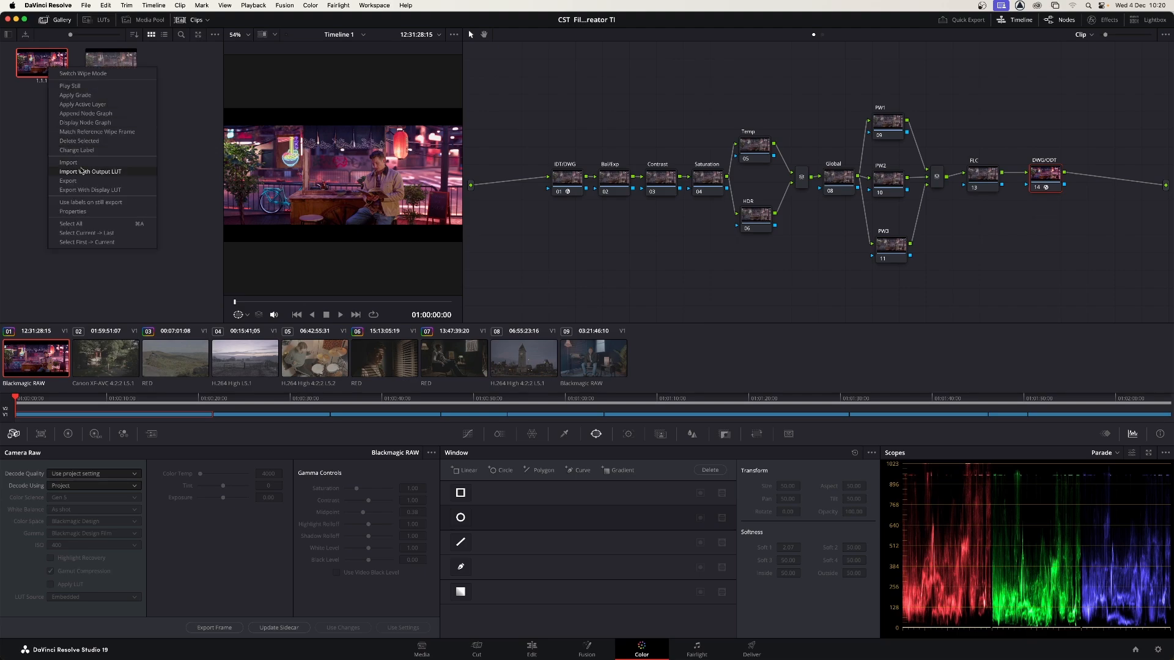
left_click(85, 181)
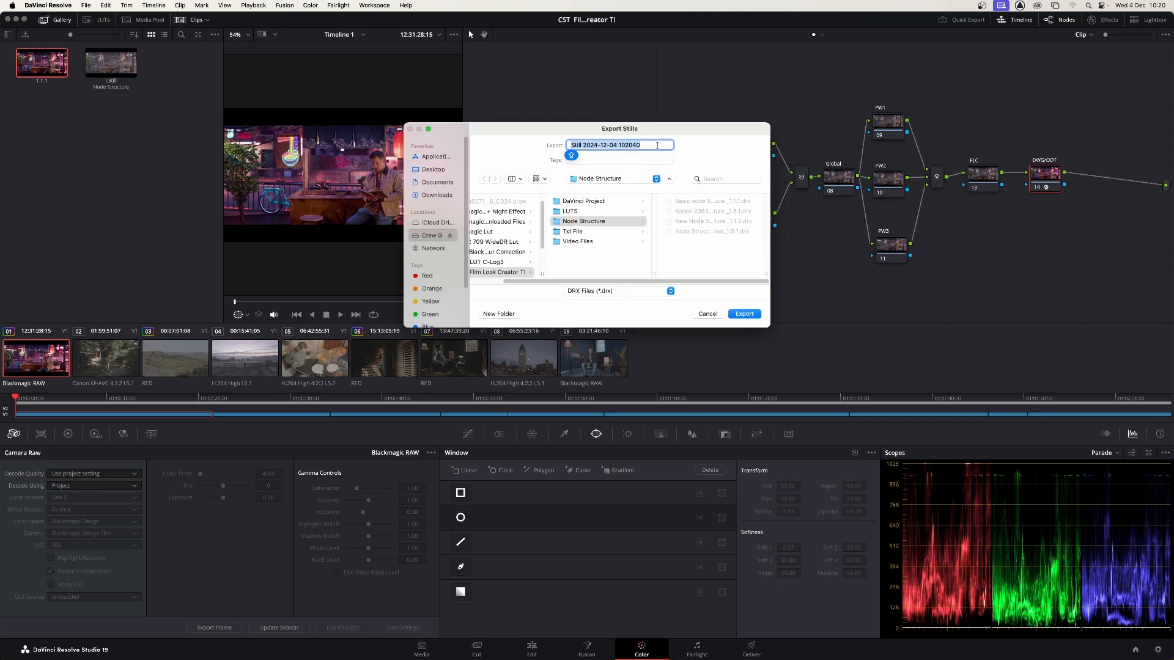
type("New Basic node Structure")
left_click(736, 315)
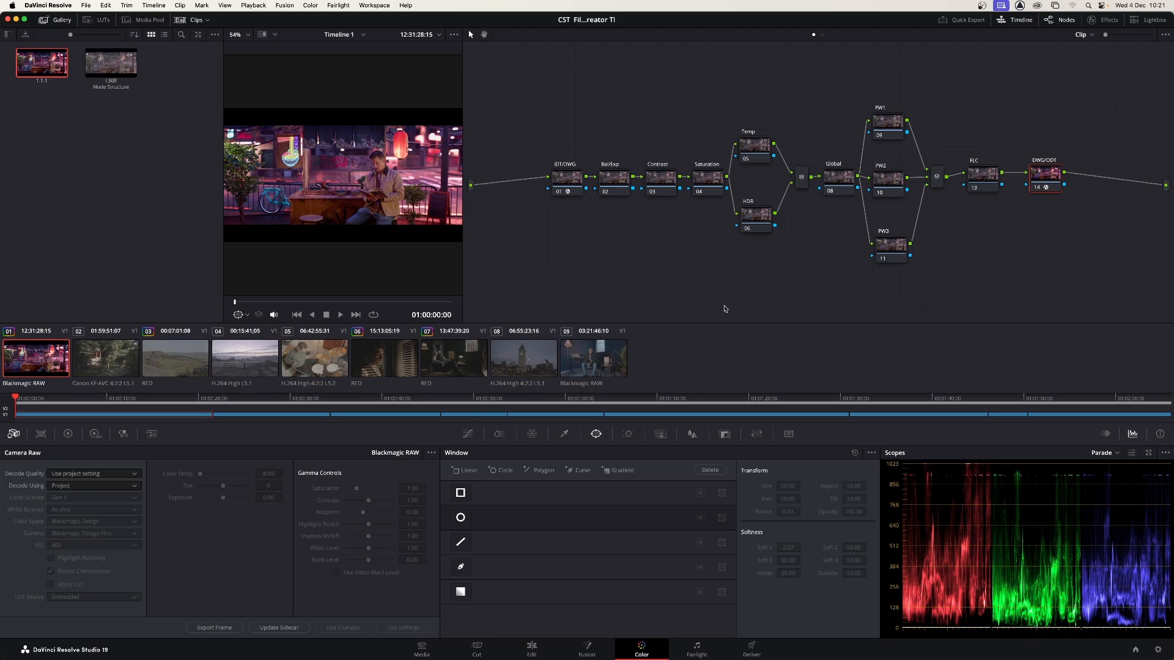
- Apply the grabbed still's grade to the Canon XF-AVC clip and show the DWG/ODT node's Color Space Transform settings
left_click(113, 364)
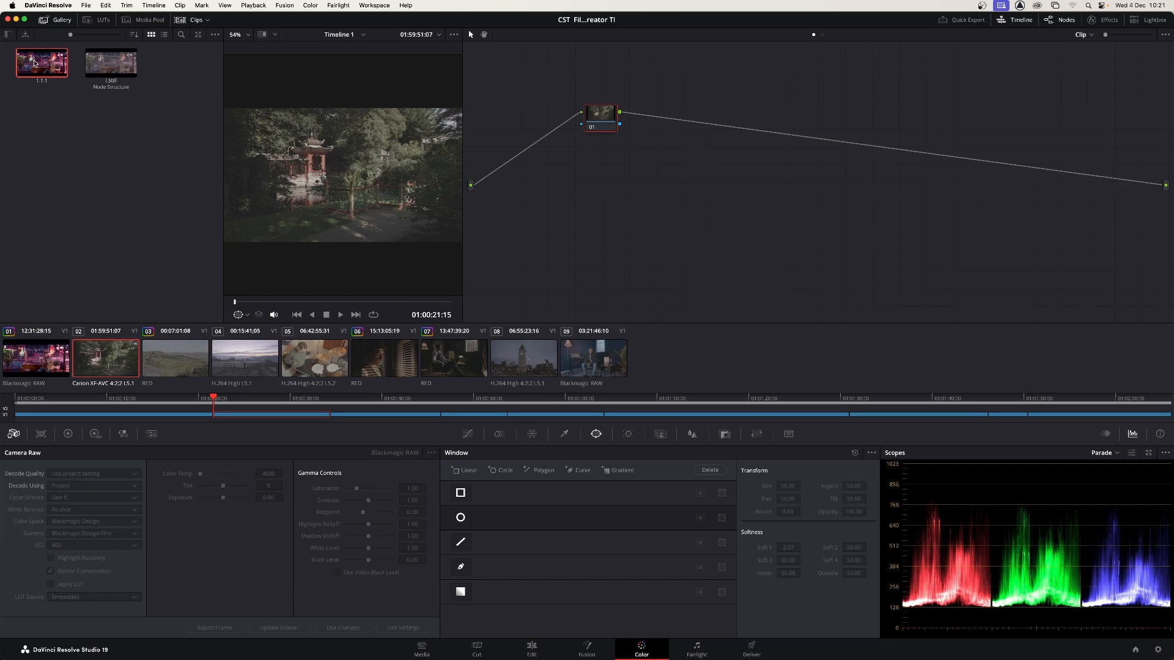
left_click_drag(35, 62, 346, 173)
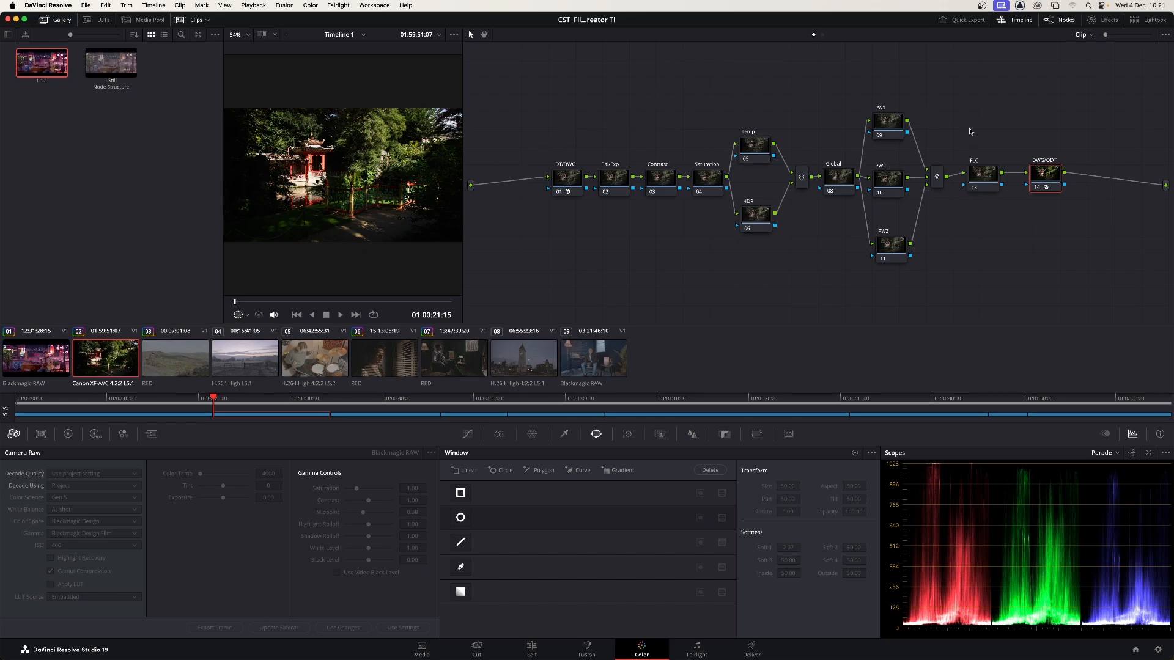
left_click(1104, 20)
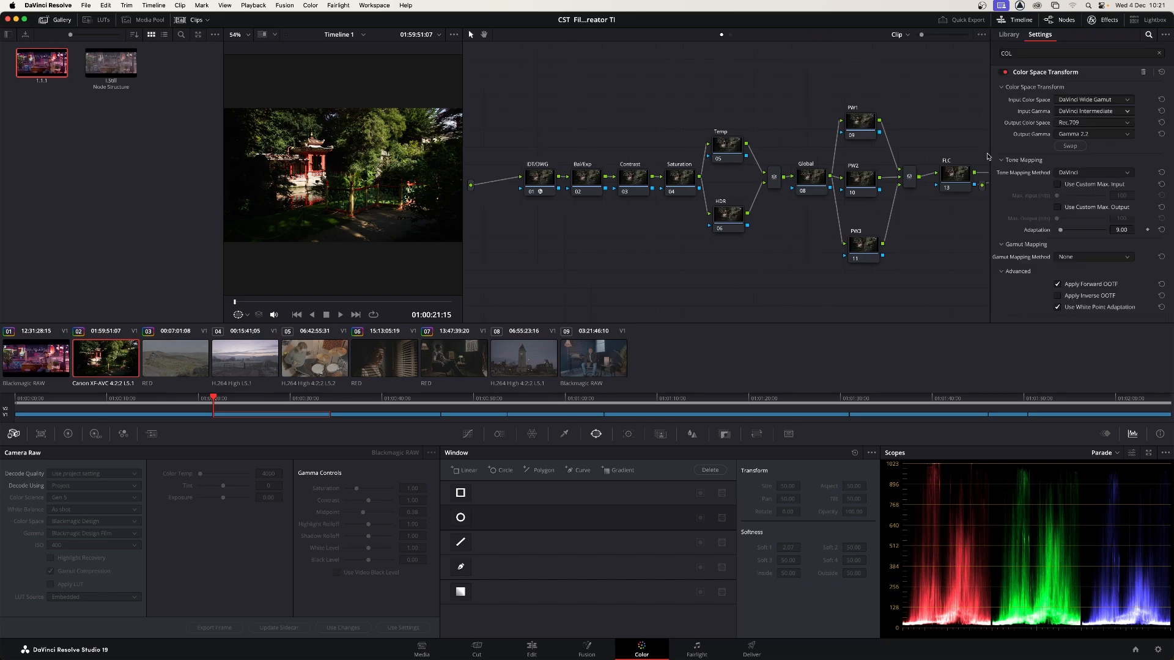
left_click_drag(924, 113, 850, 116)
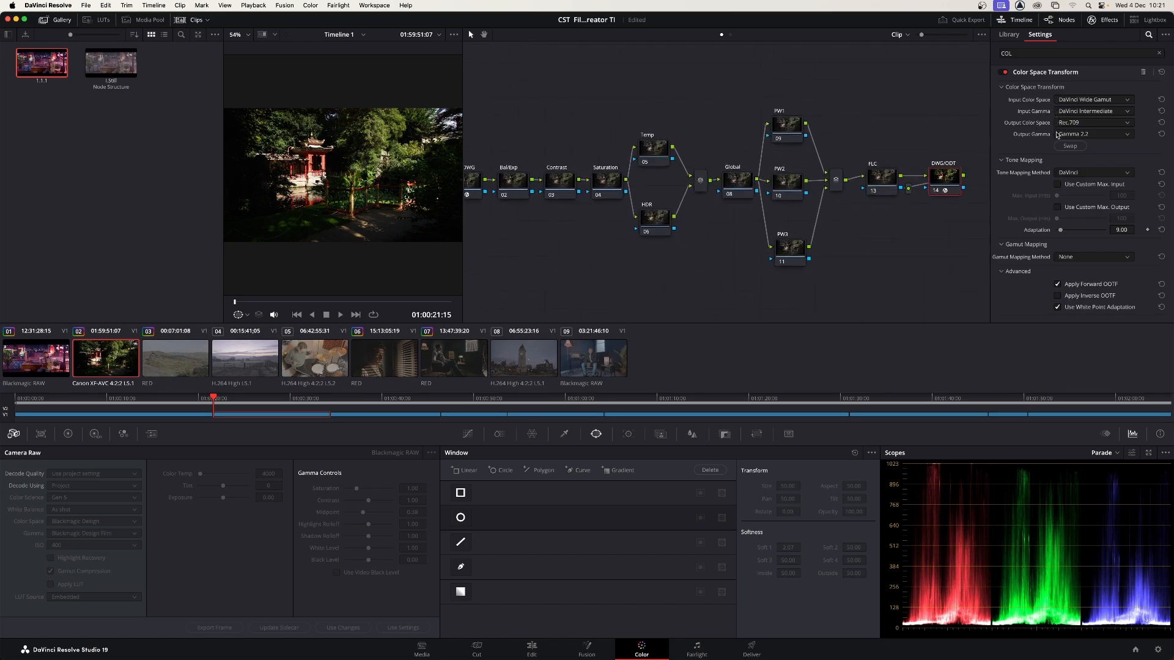
left_click_drag(712, 94, 776, 94)
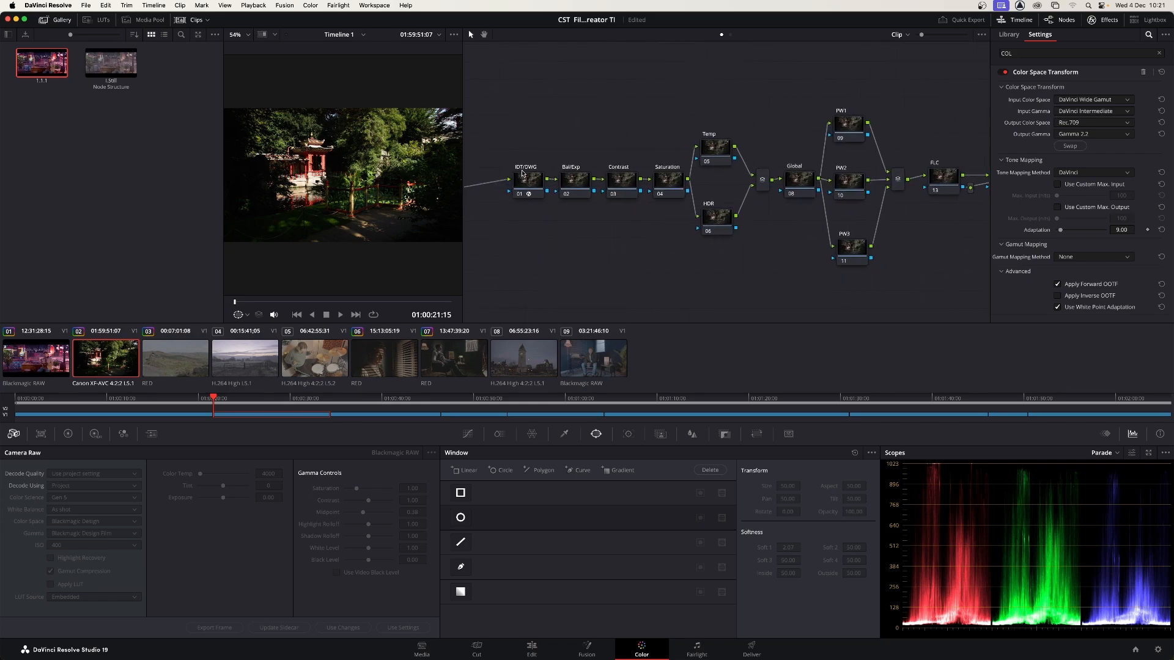
- Hide the gallery and set the IDT/DWG node's input color space to Canon Cinema Gamut and input gamma to Canon Log 3
left_click(523, 176)
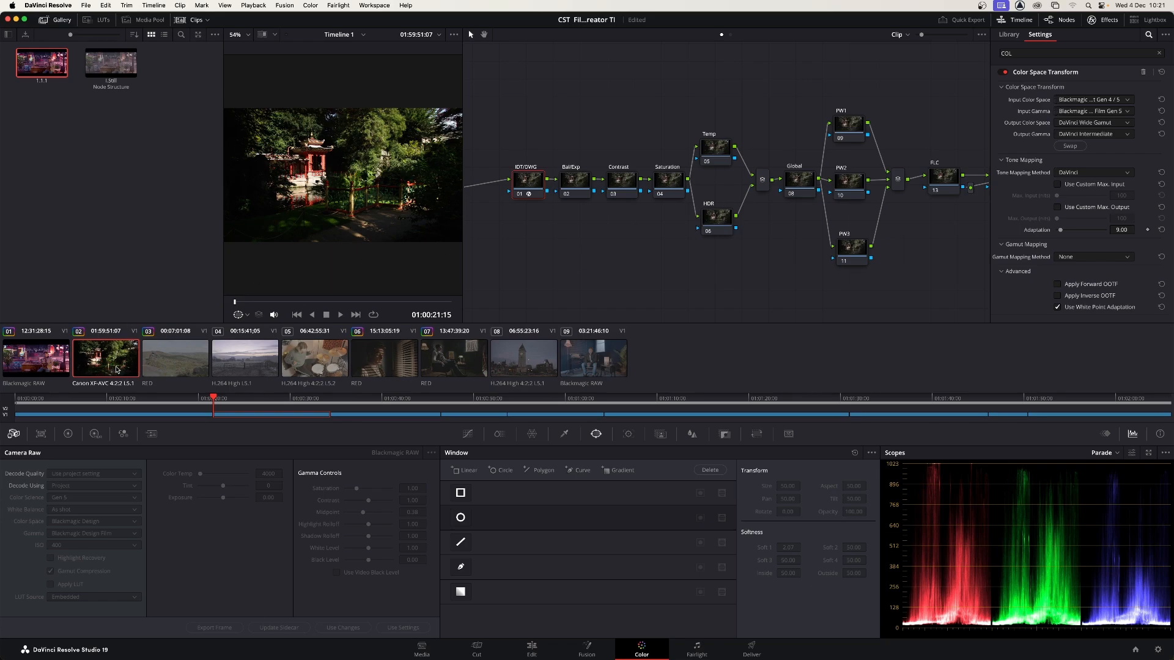
left_click(61, 20)
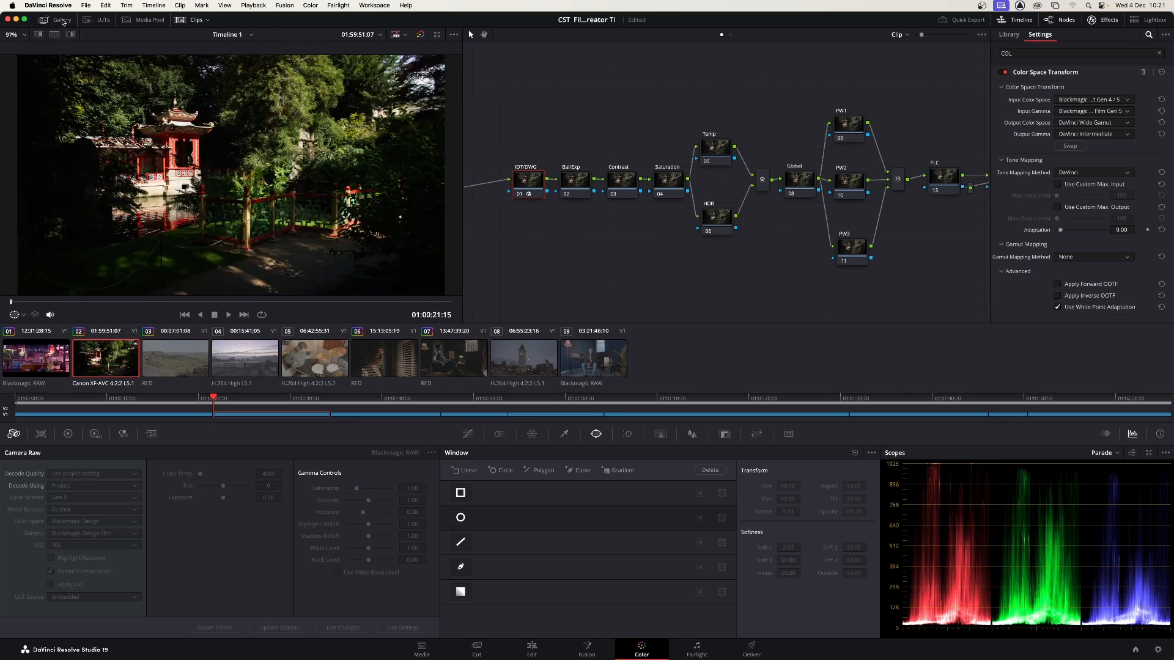
left_click(1129, 102)
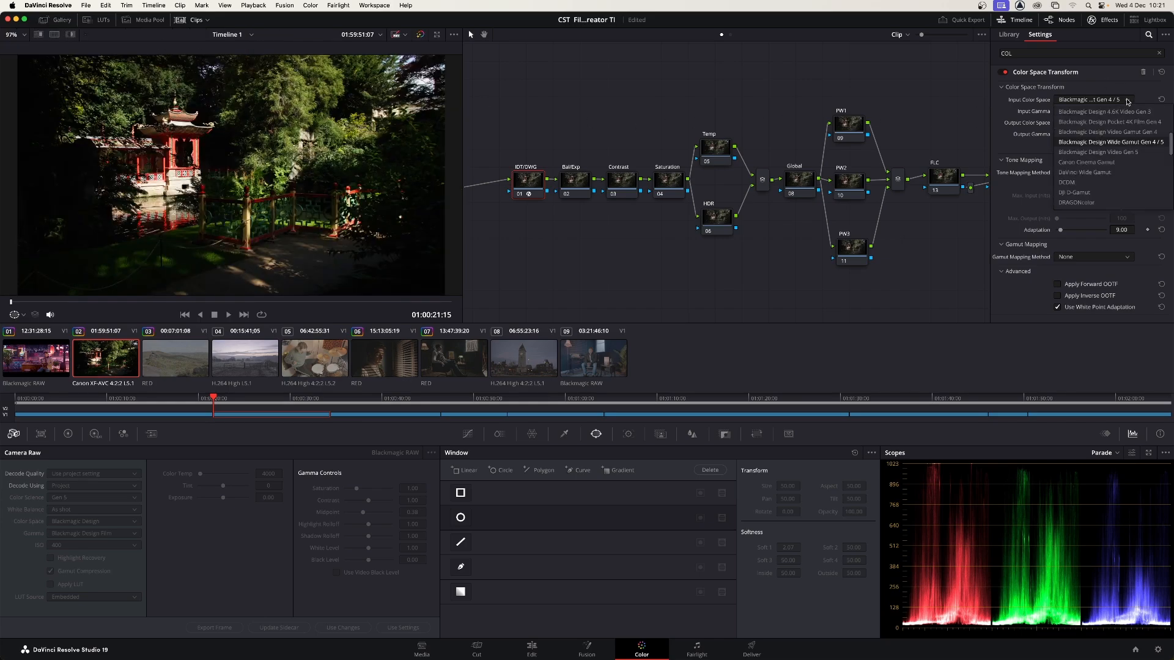
left_click(1149, 162)
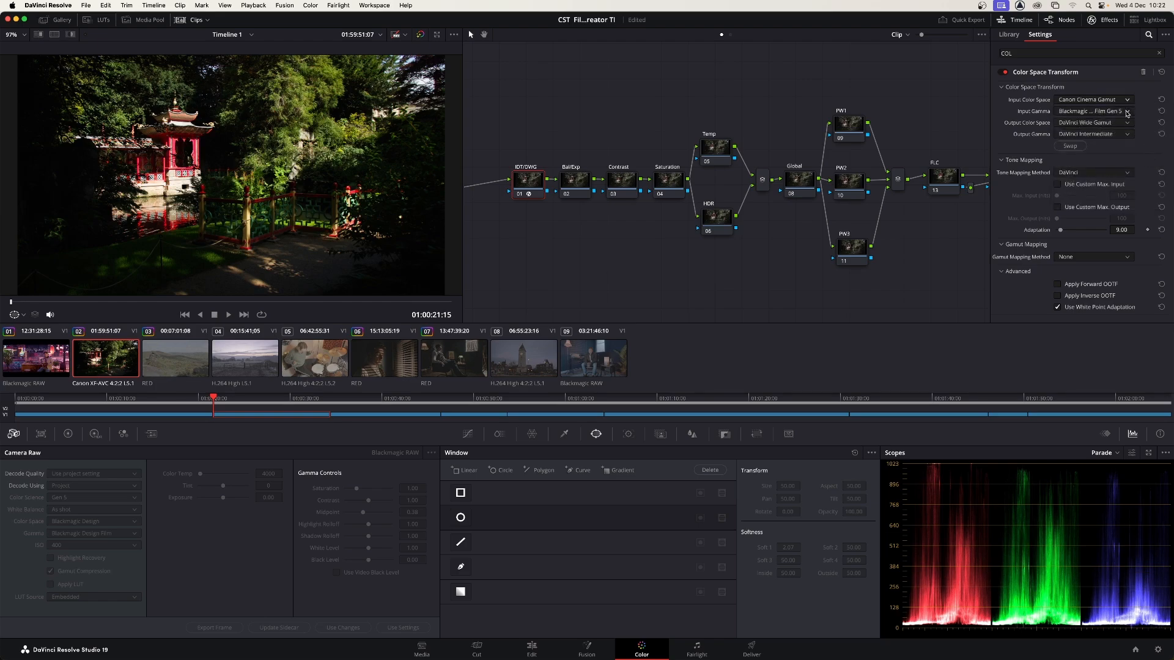
left_click(1127, 113)
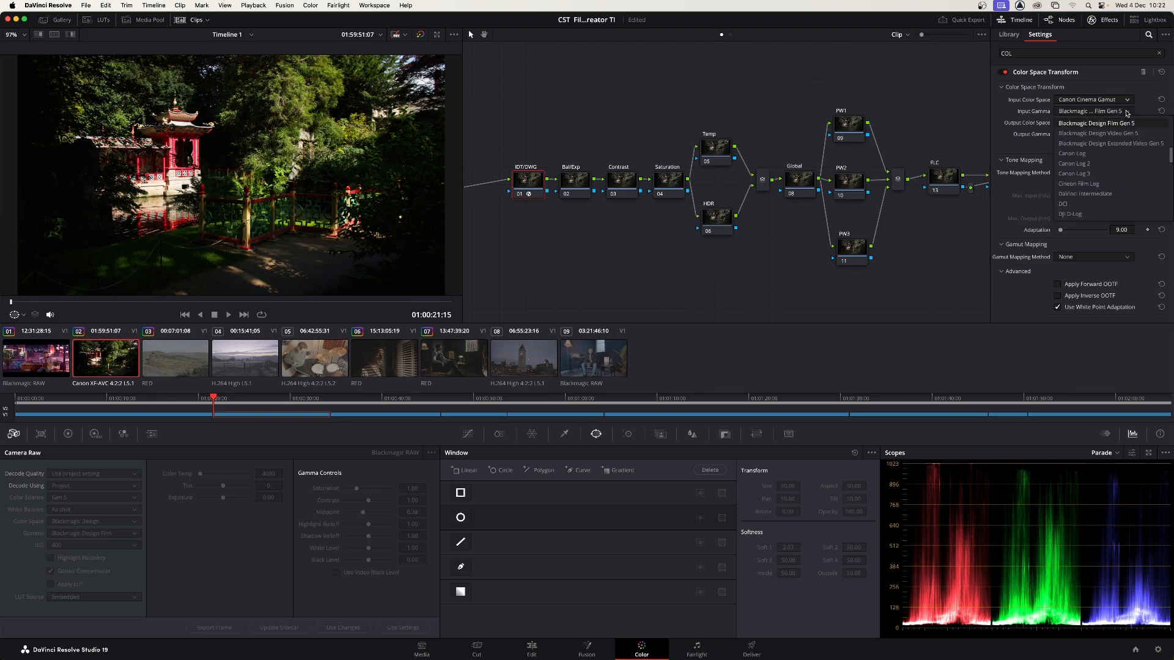
left_click(1142, 174)
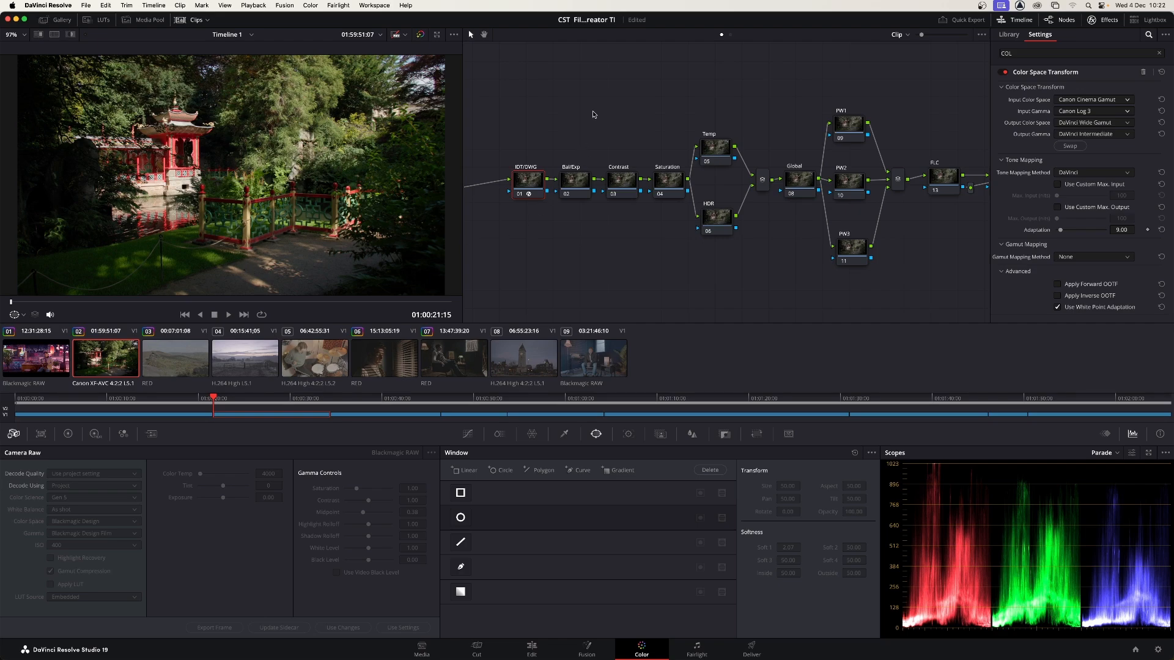
- Compare the image with the grade bypassed and enabled, first on the Canon XF-AVC clip, then on the first Blackmagic RAW clip
key("shift+d")
key("shift+d")
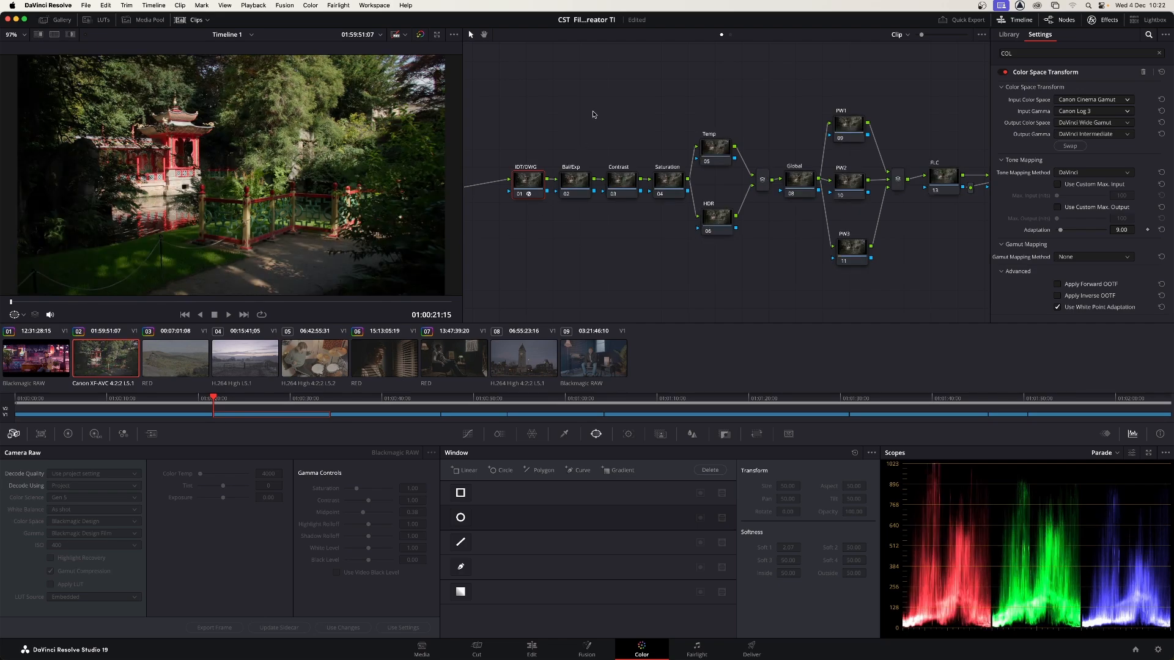
key("shift+d")
key("shift+d")
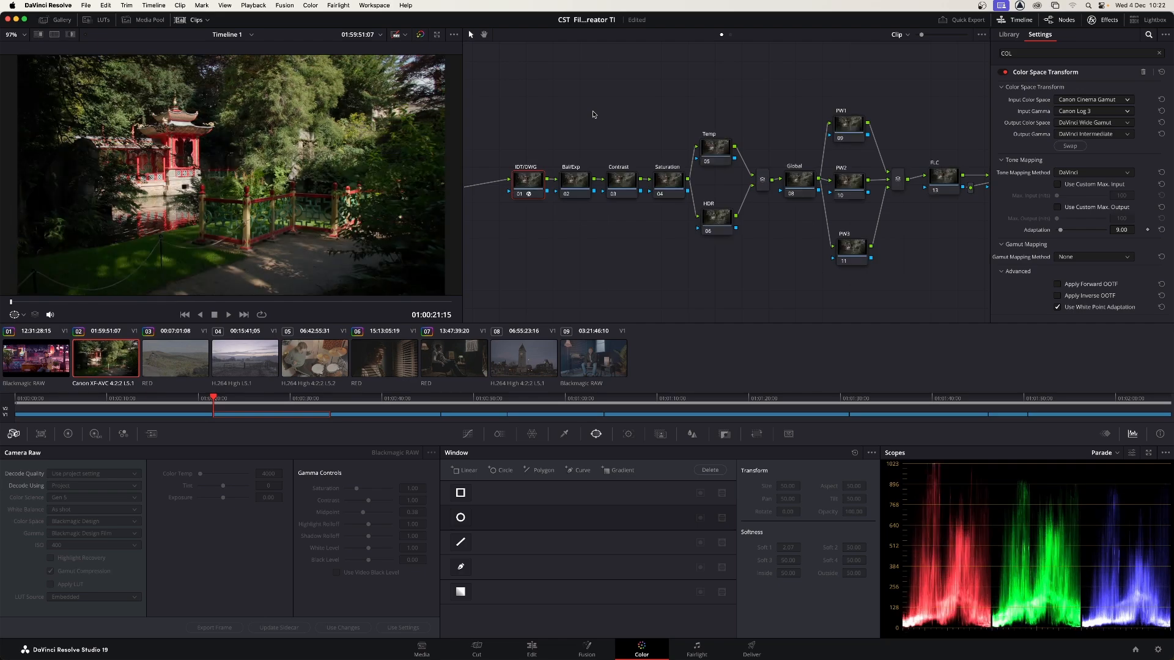
key("shift+d")
key("shift+d")
left_click(38, 358)
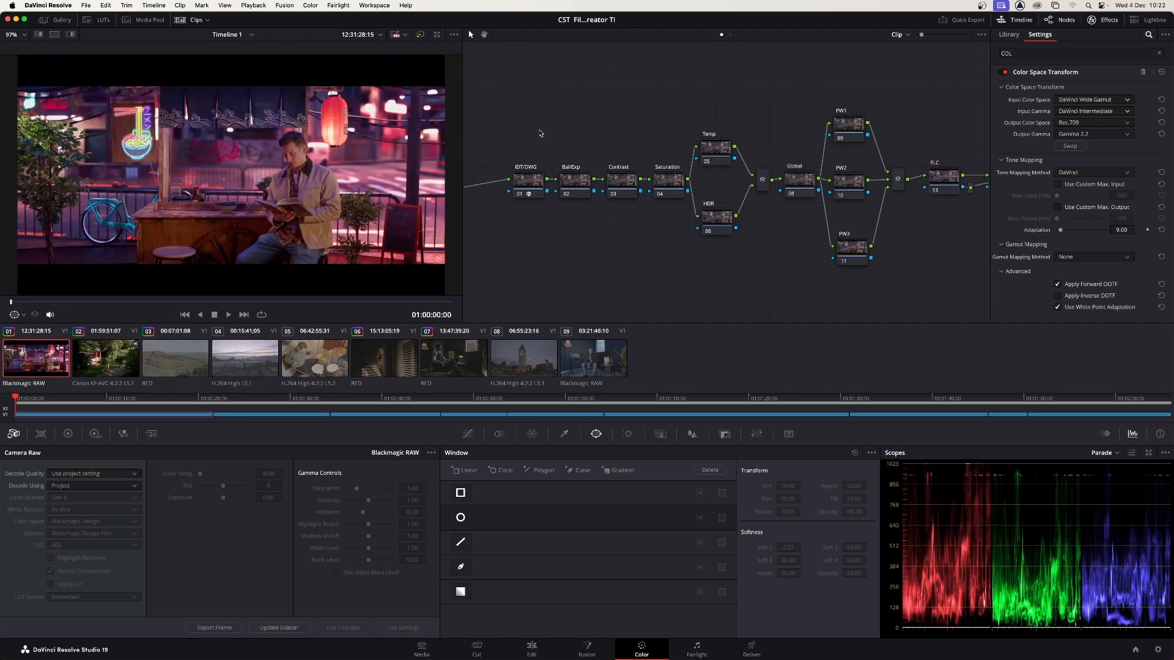
key("shift+d")
key("shift+d")
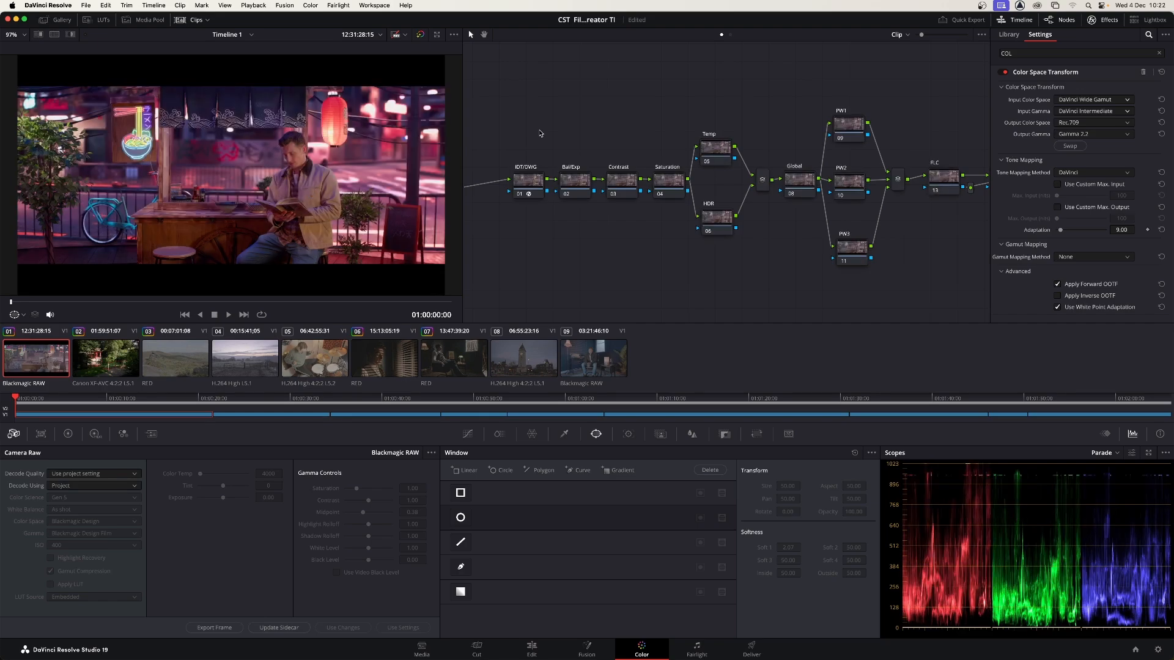
key("shift+d")
key("shift+d")
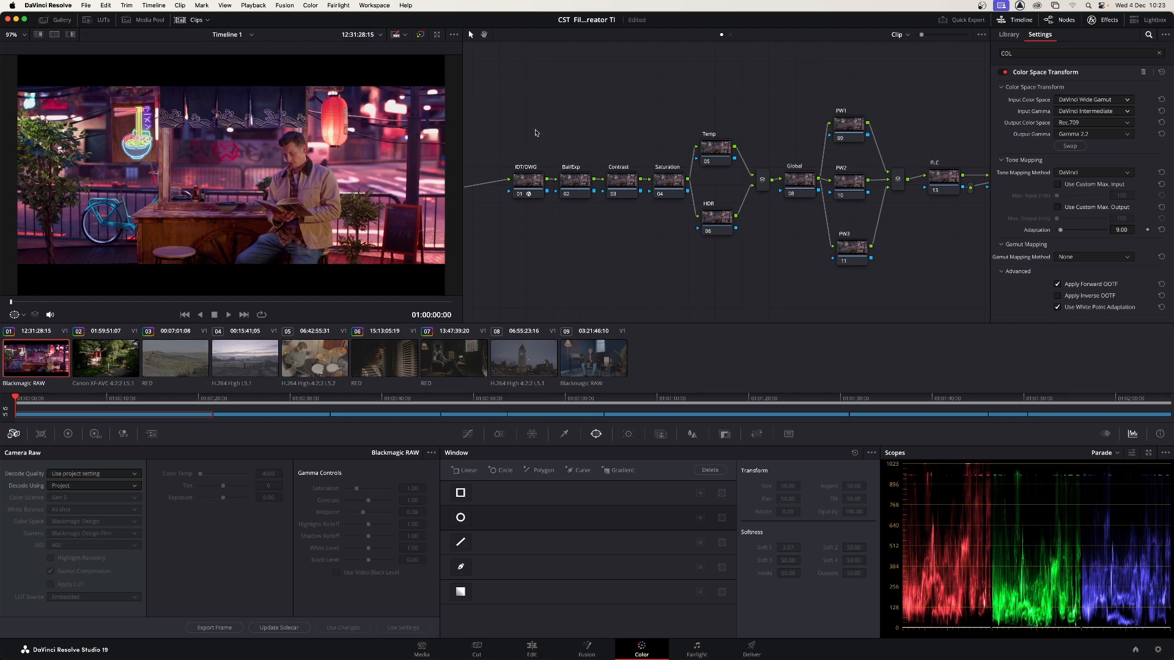
- Set the Blackmagic RAW clip's IDT/DWG input color space and input gamma to Use timeline, and grab a still of the result
left_click(530, 184)
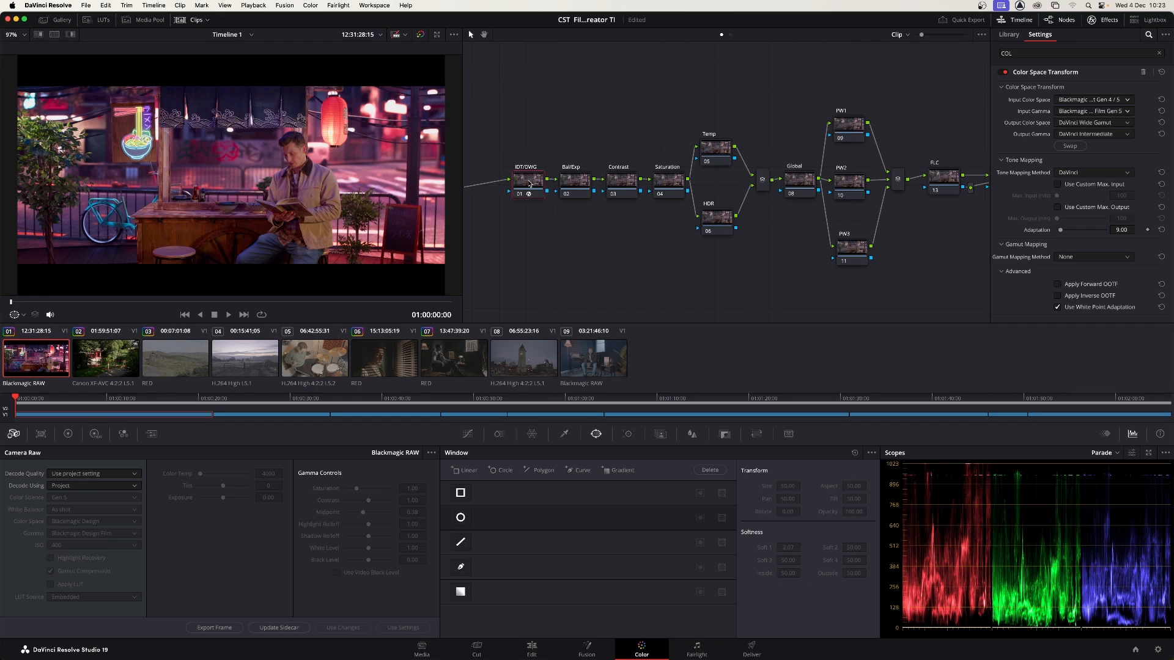
left_click(1091, 99)
scroll(1082, 138, "up", 10)
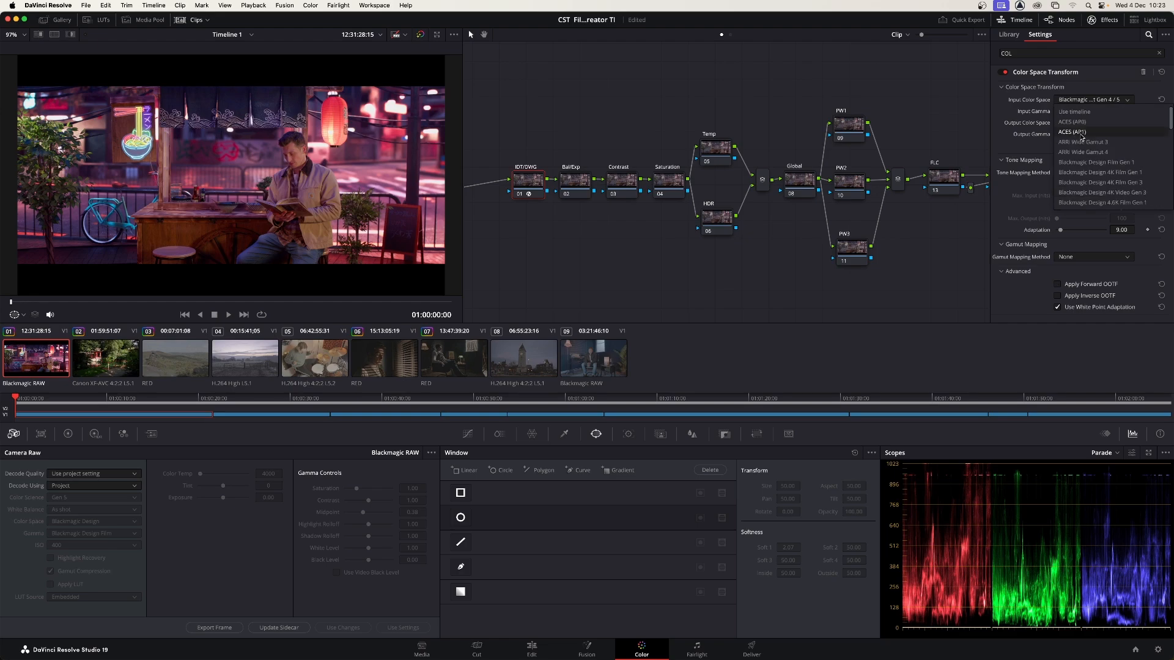
left_click(1082, 114)
left_click(1083, 114)
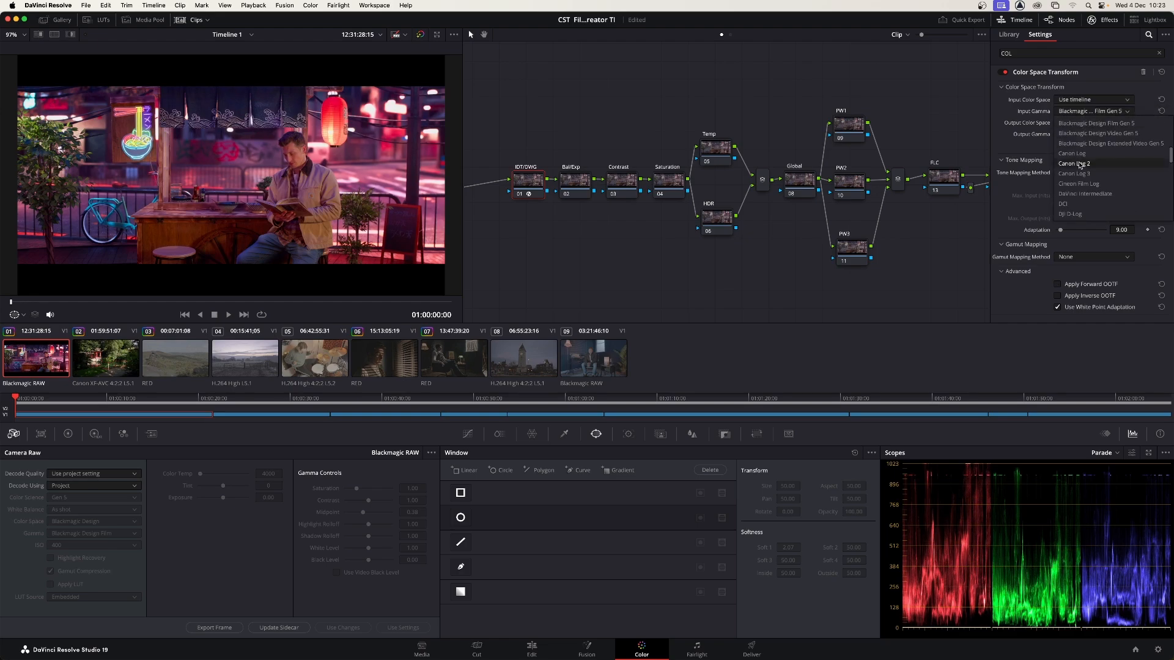
scroll(1088, 123, "up", 5)
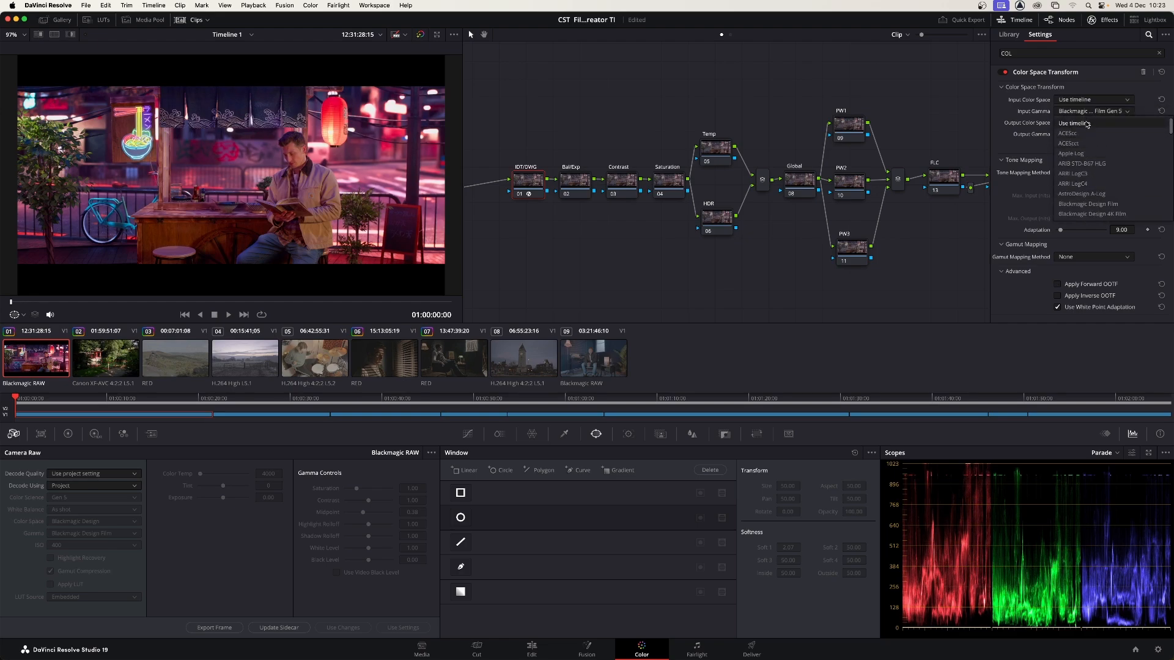
left_click(1087, 124)
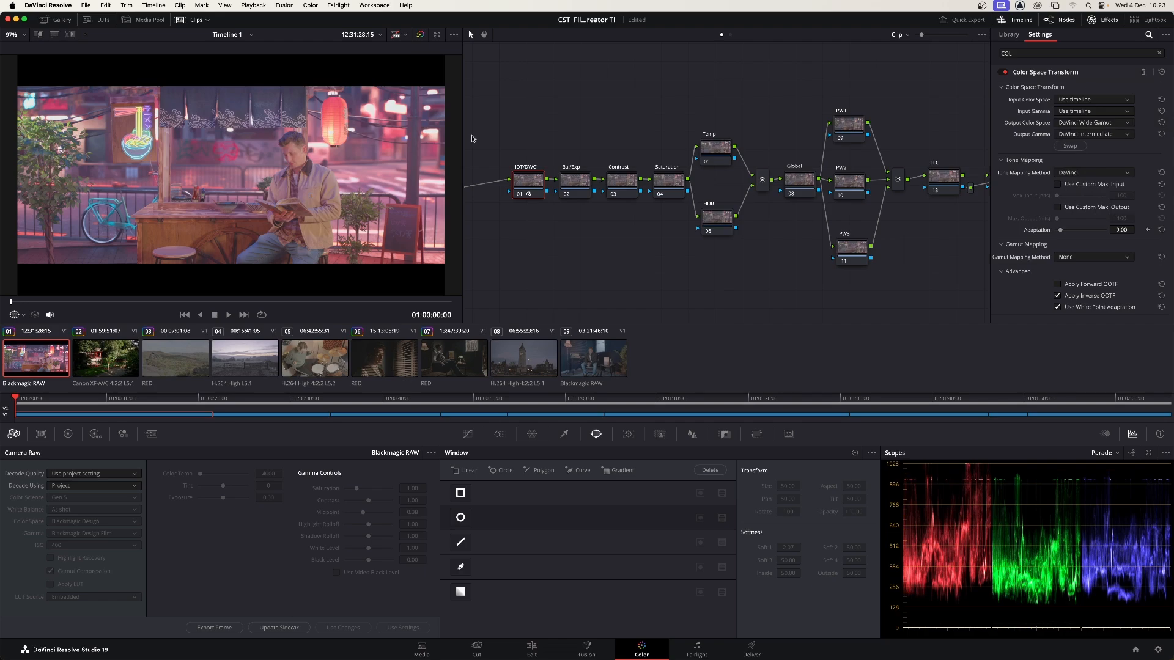
right_click(212, 142)
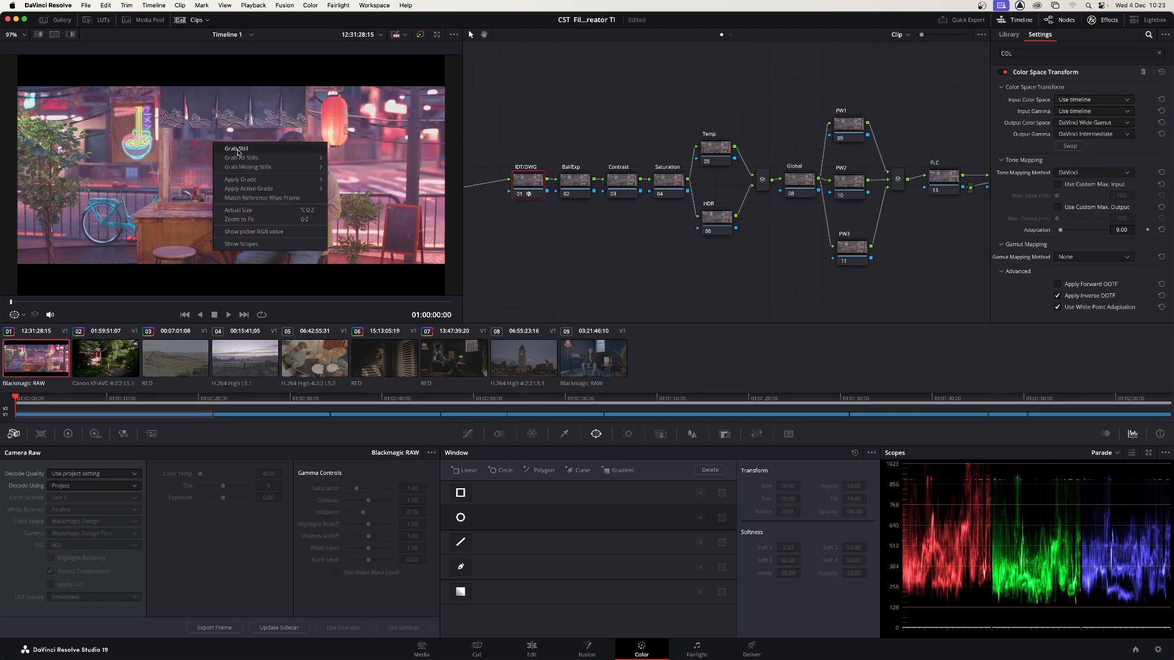
left_click(238, 150)
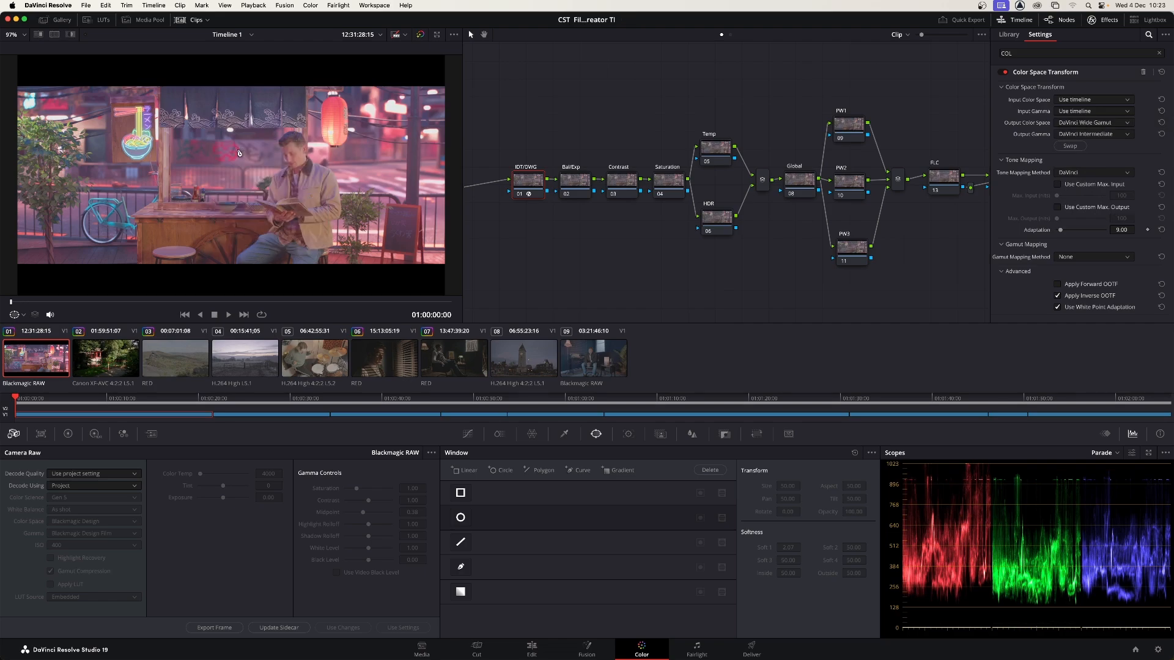
- Apply the grade from gallery still 1.1.2 to the drummer clip (clip 05) and hide the gallery
left_click(307, 363)
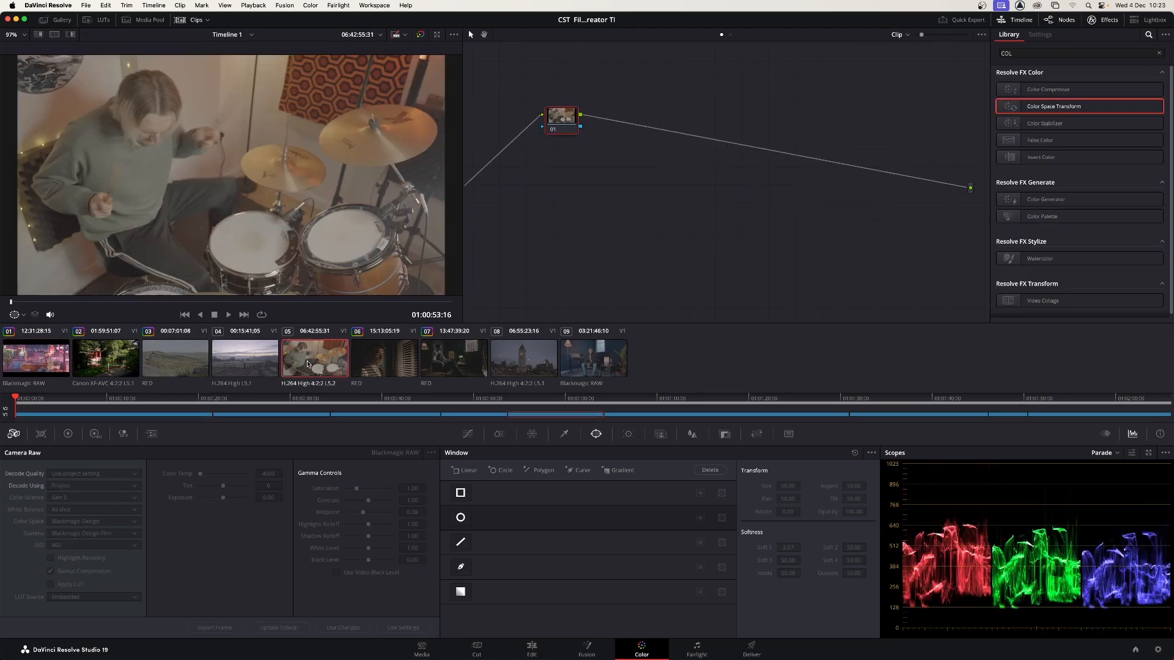
left_click(65, 23)
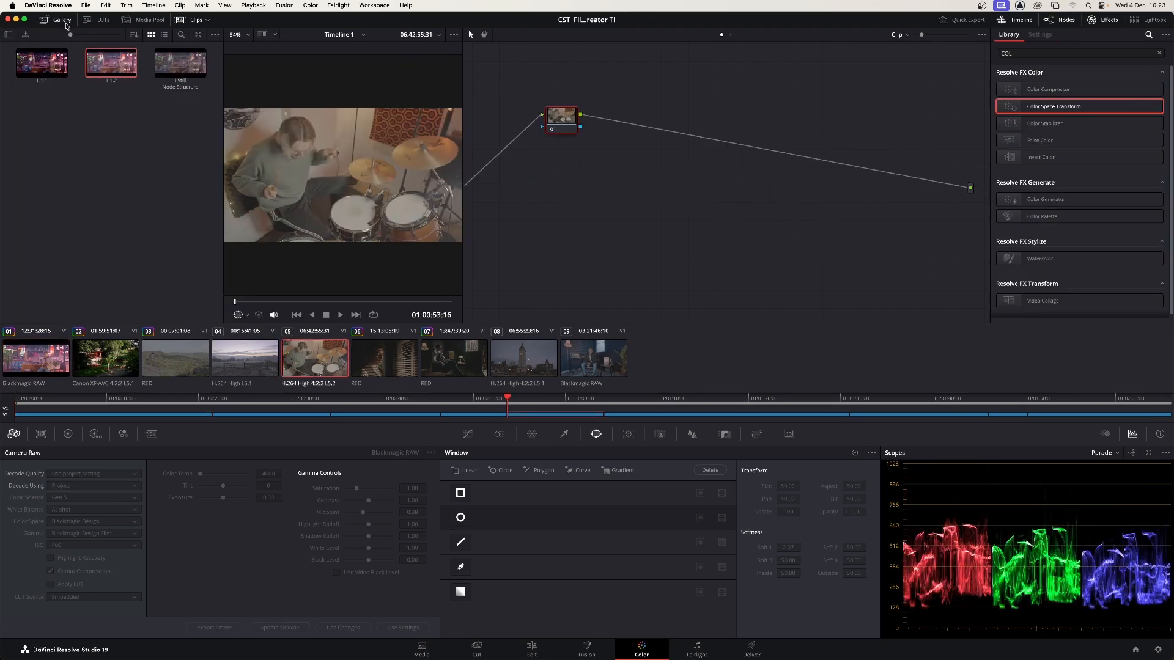
left_click_drag(111, 63, 350, 173)
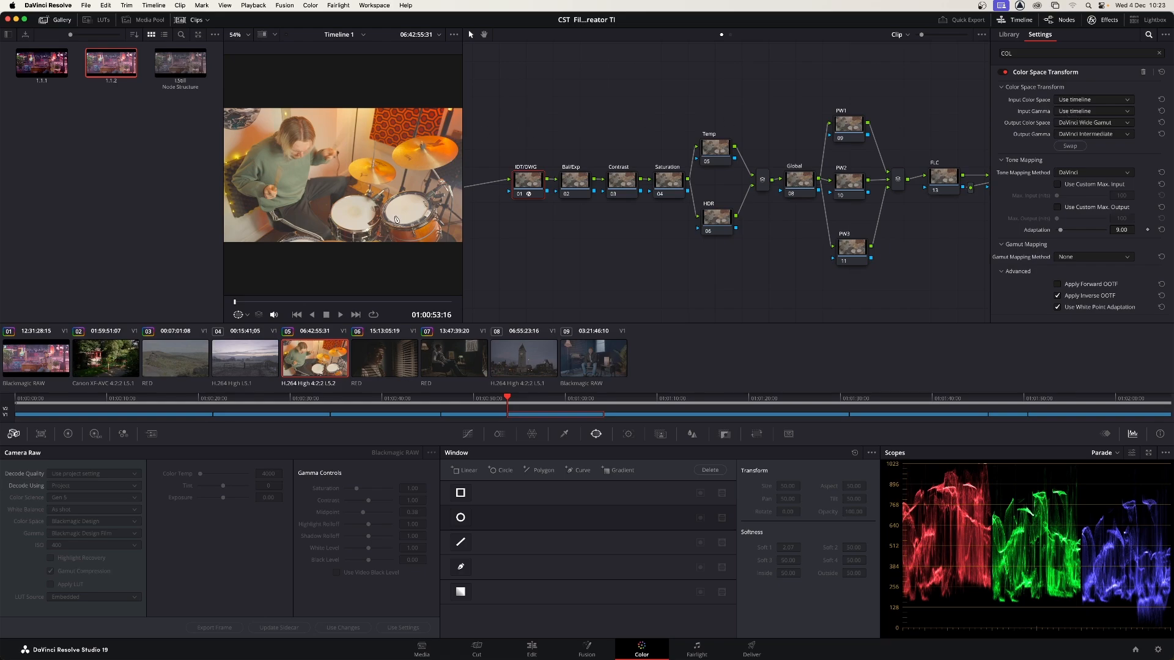
left_click(52, 23)
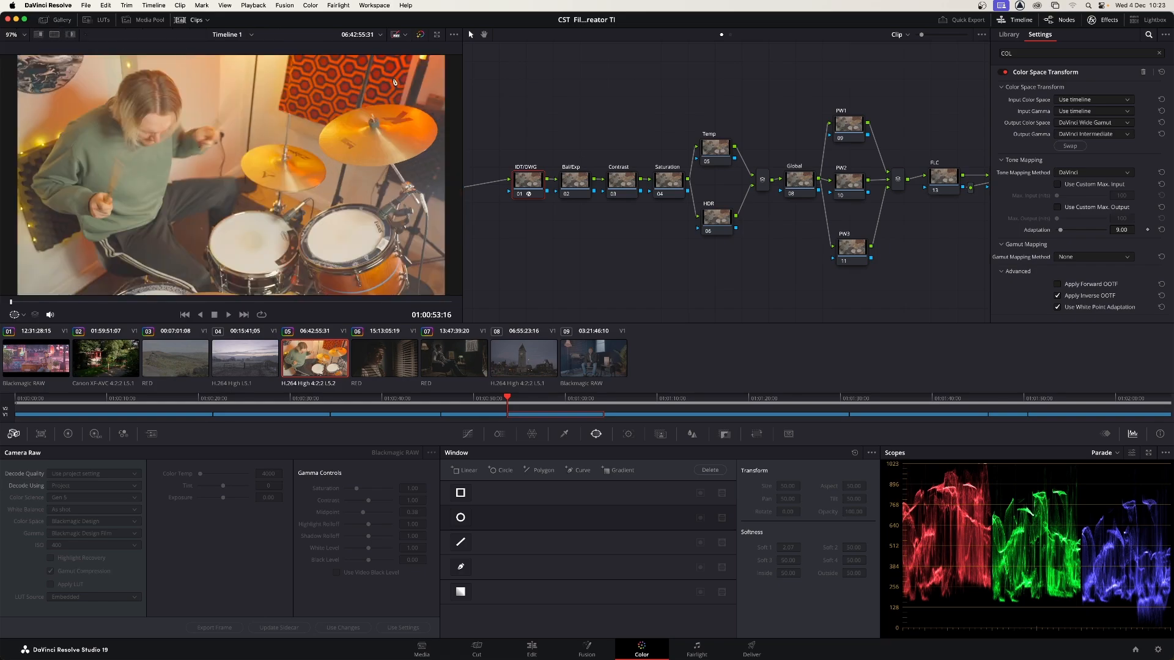
- Set the drummer clip's IDT/DWG input color space to Sony S-Gamut3.Cine and input gamma to Sony S-Log3
left_click(1082, 100)
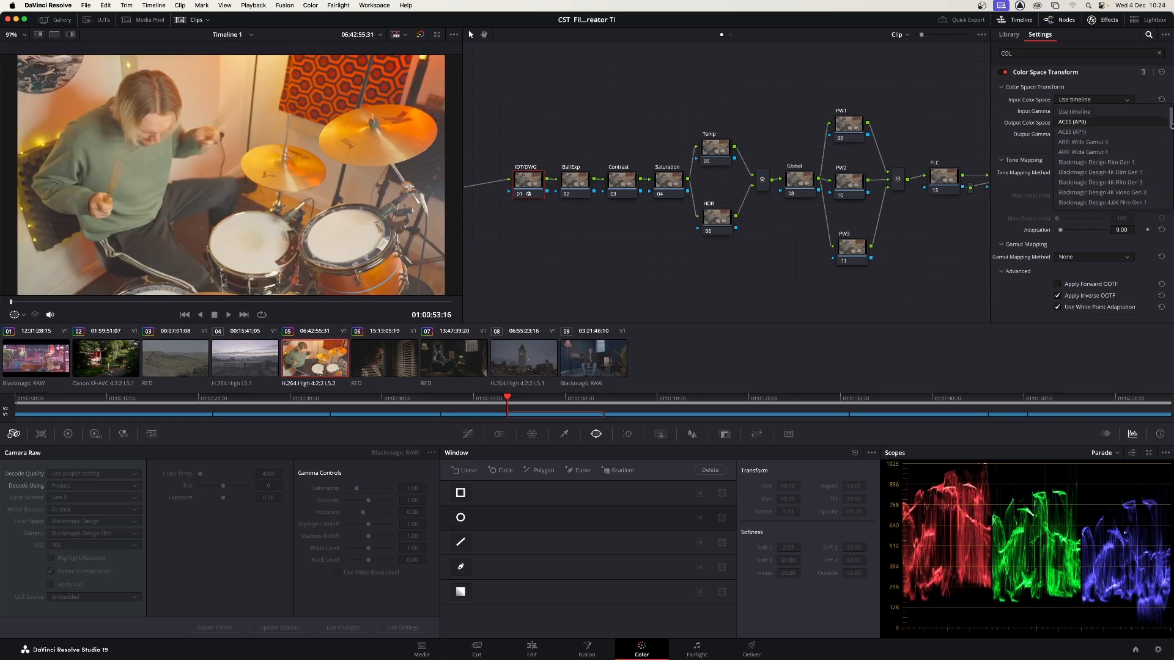
left_click_drag(1171, 125, 1172, 195)
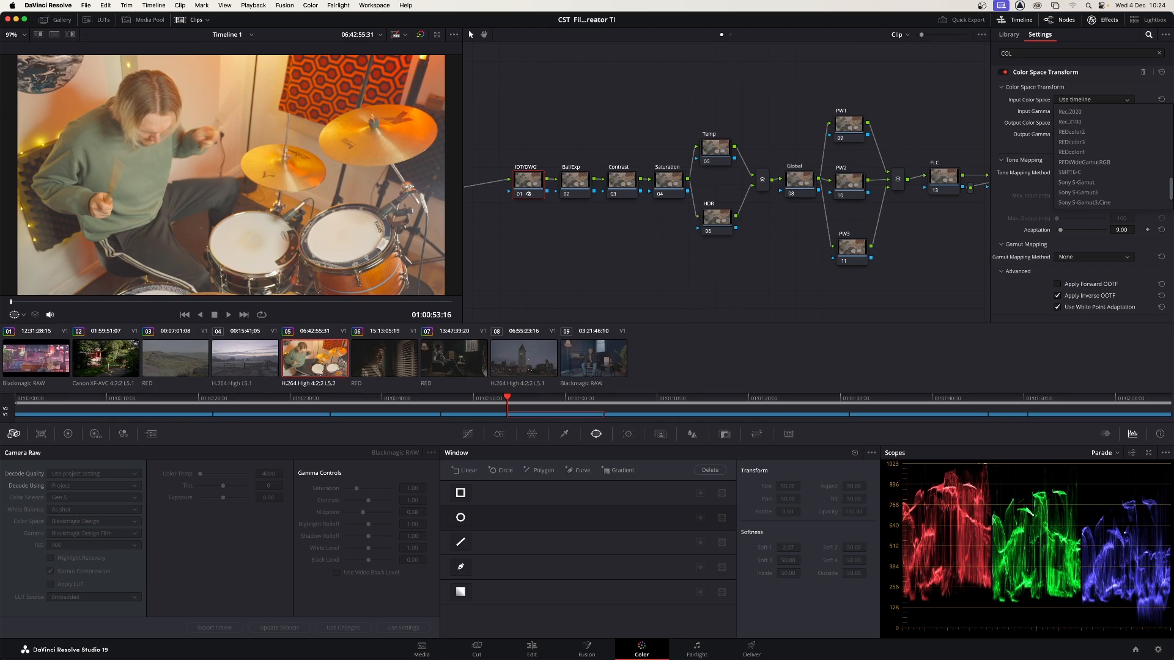
left_click(1101, 206)
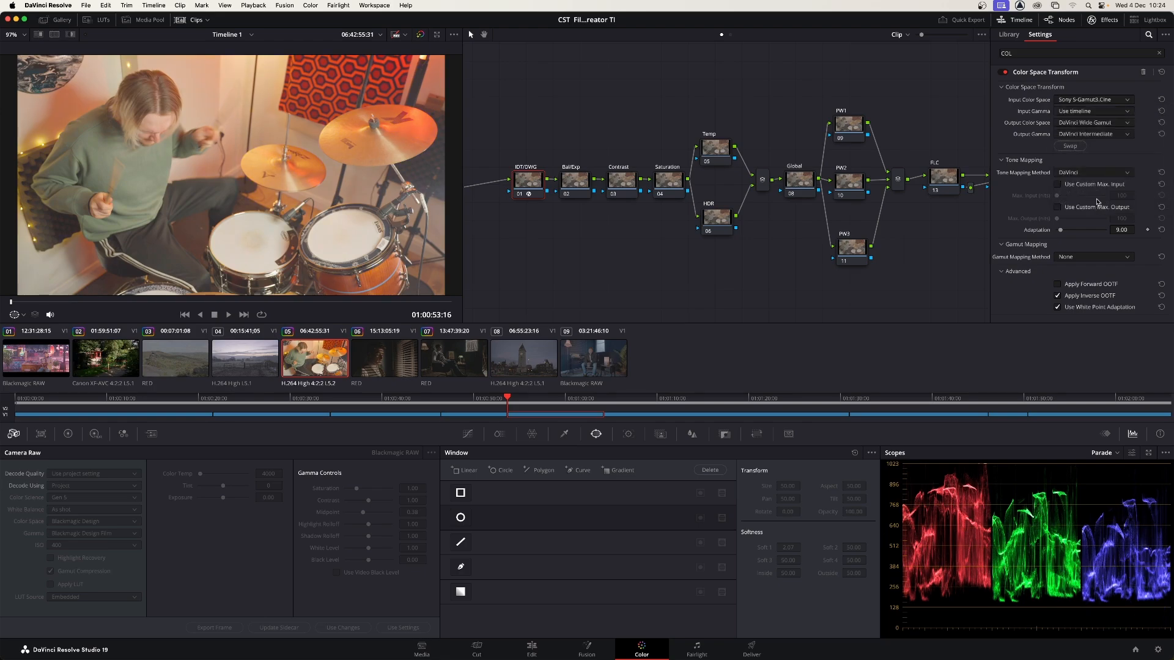
left_click(1088, 114)
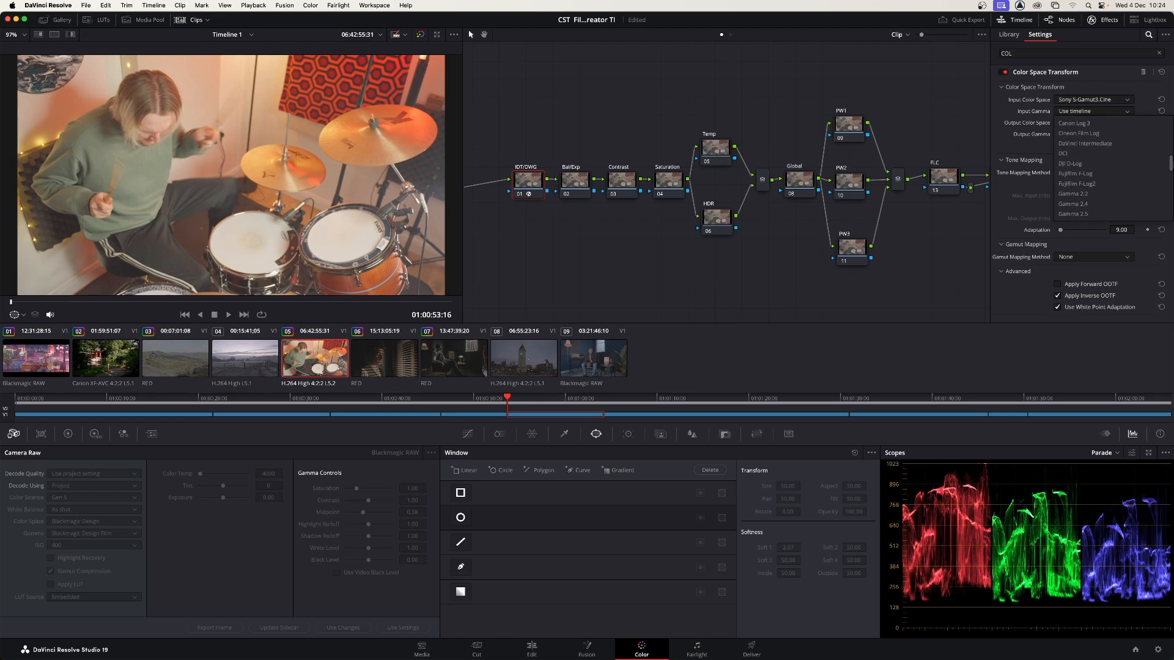
scroll(1088, 169, "down", 10)
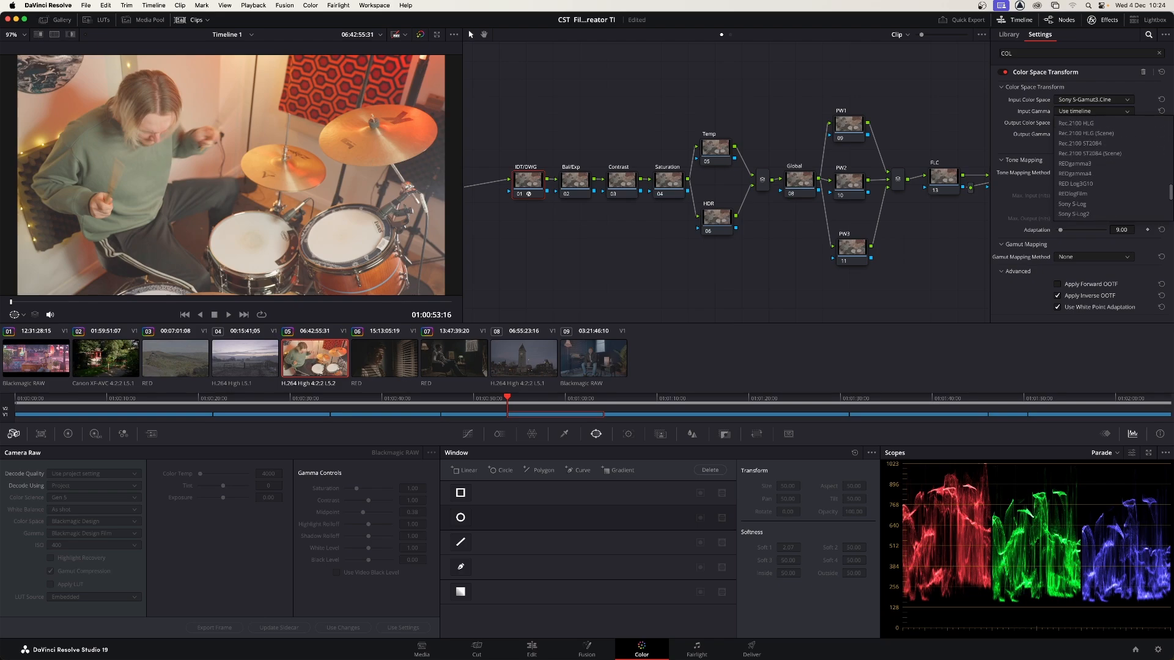
left_click(1118, 208)
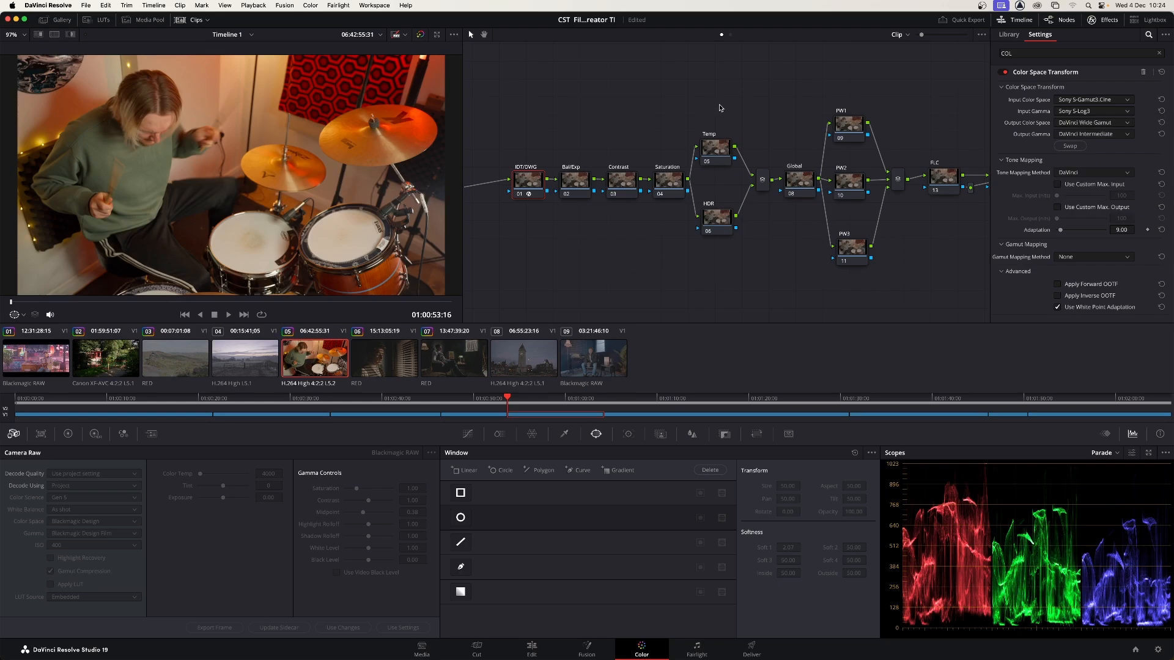
- Review the Color Space Transform settings of the drummer clip's DWG/ODT node at the end of the node tree
left_click_drag(719, 108, 624, 102)
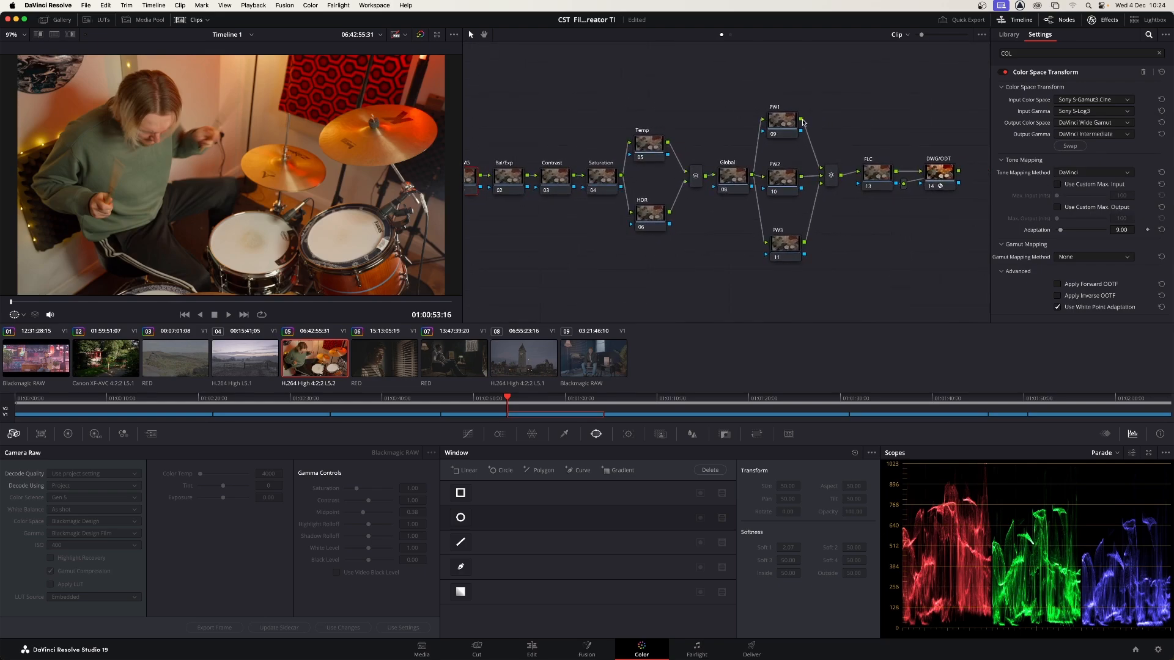
left_click(945, 180)
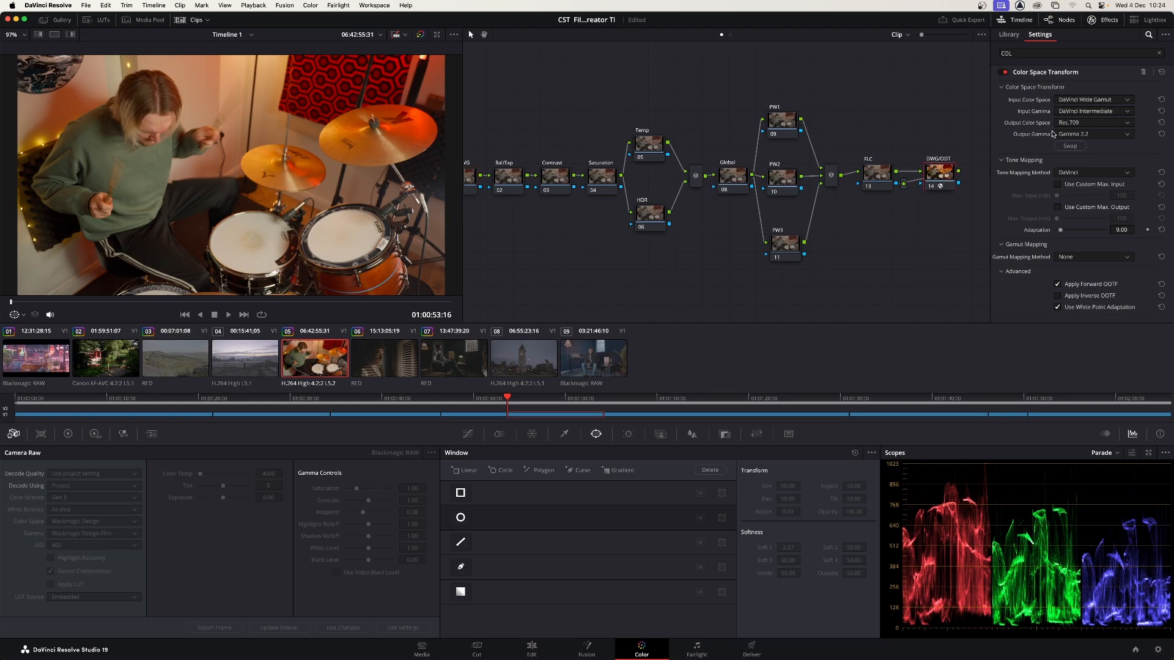
scroll(686, 93, "left", 5)
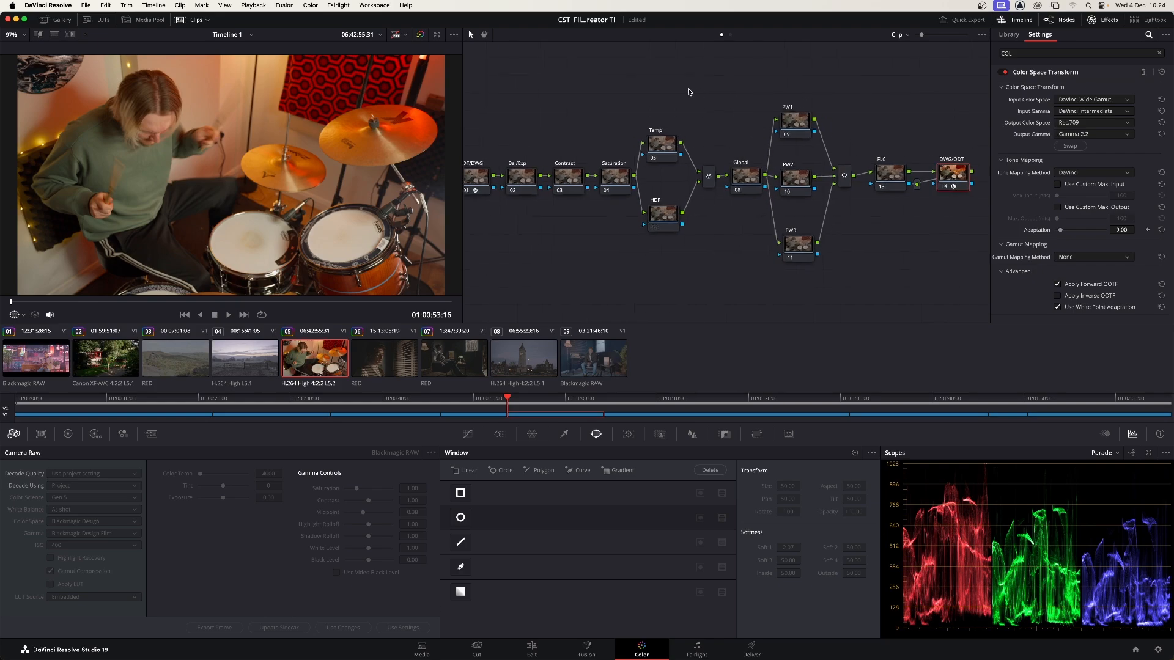
left_click_drag(747, 96, 744, 93)
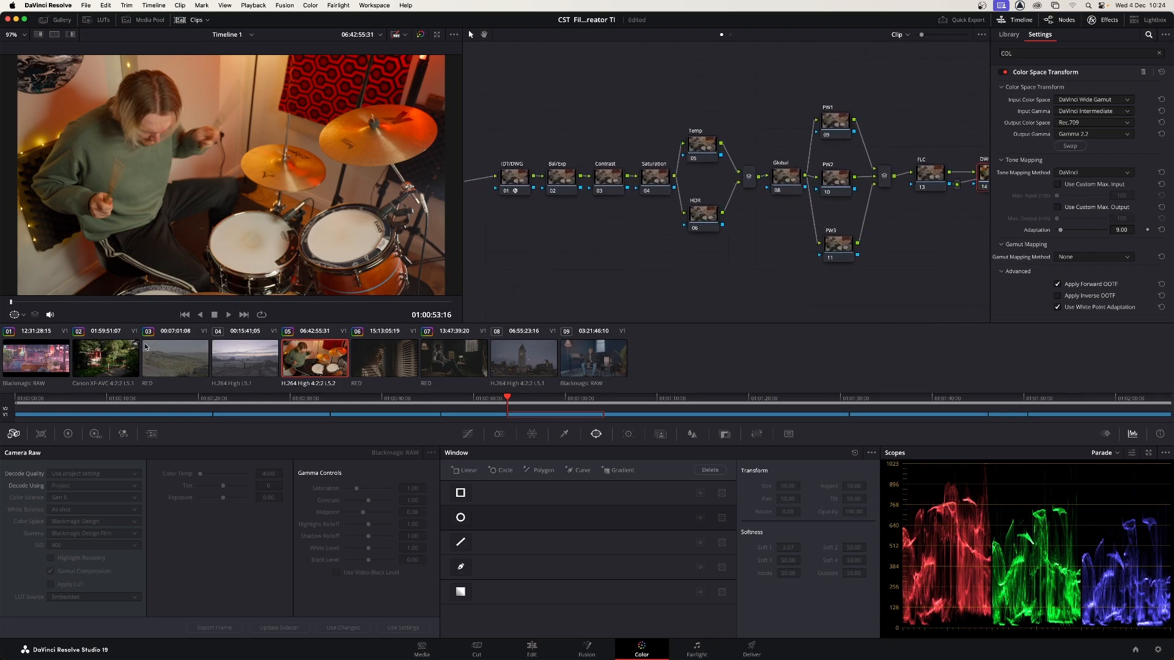
- On the Canon XF-AVC clip's Bal/Exp node, raise Lift and Gamma to 0.02, fine-tune Gain, and save the project
left_click(125, 352)
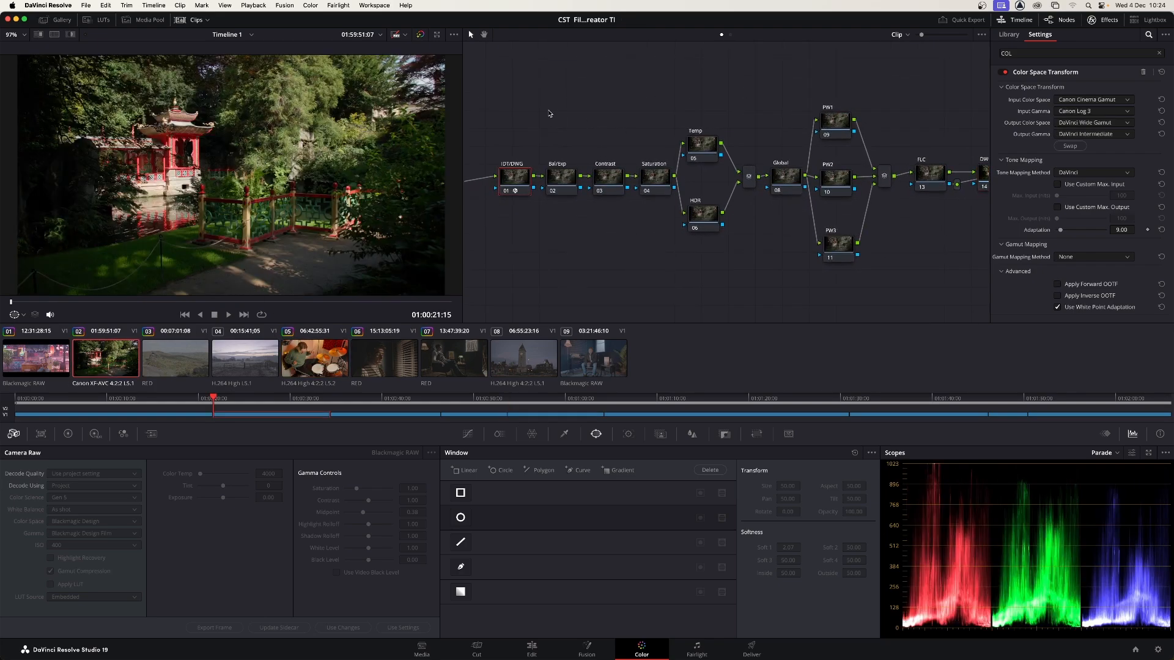
scroll(549, 114, "right", 3)
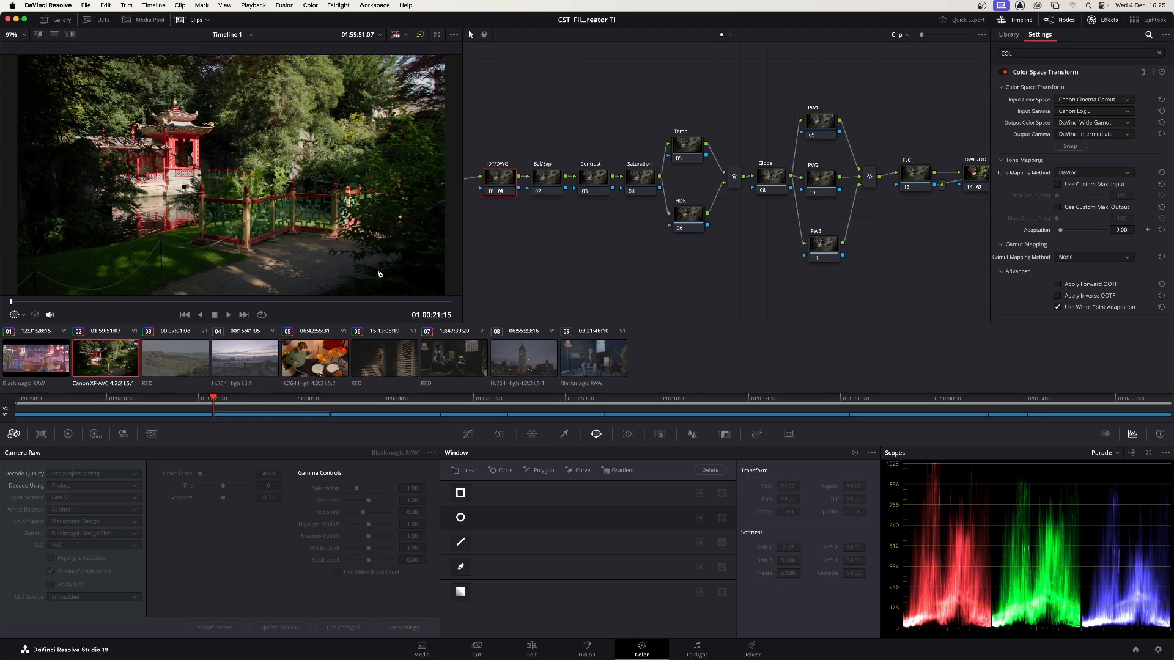
left_click(552, 176)
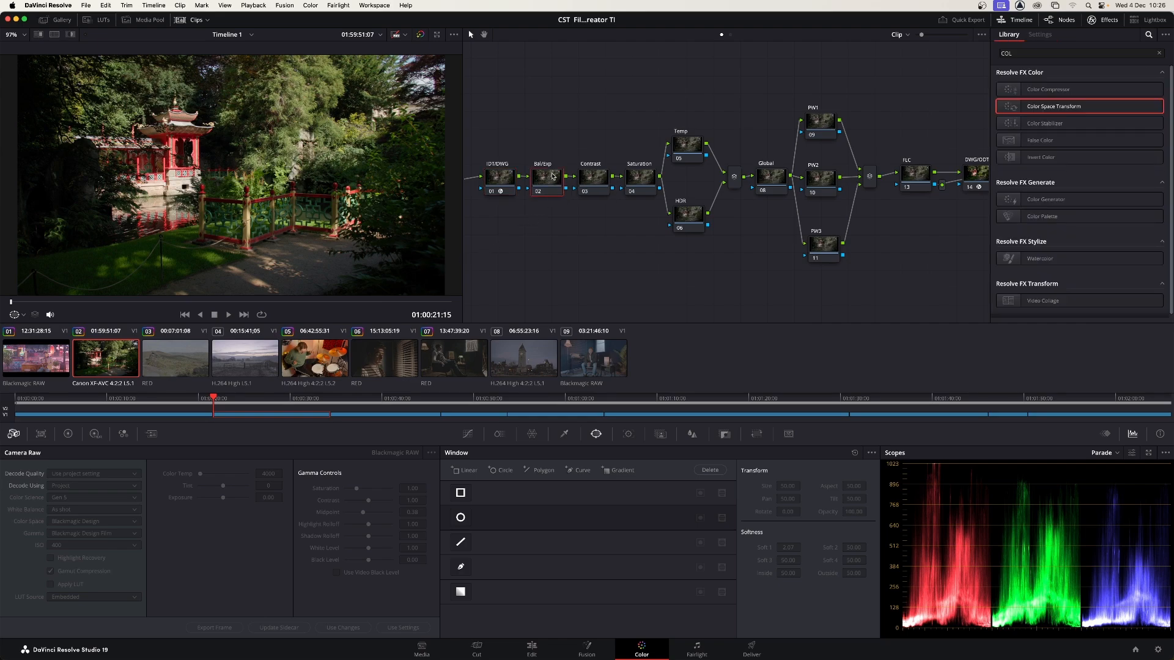
left_click(68, 434)
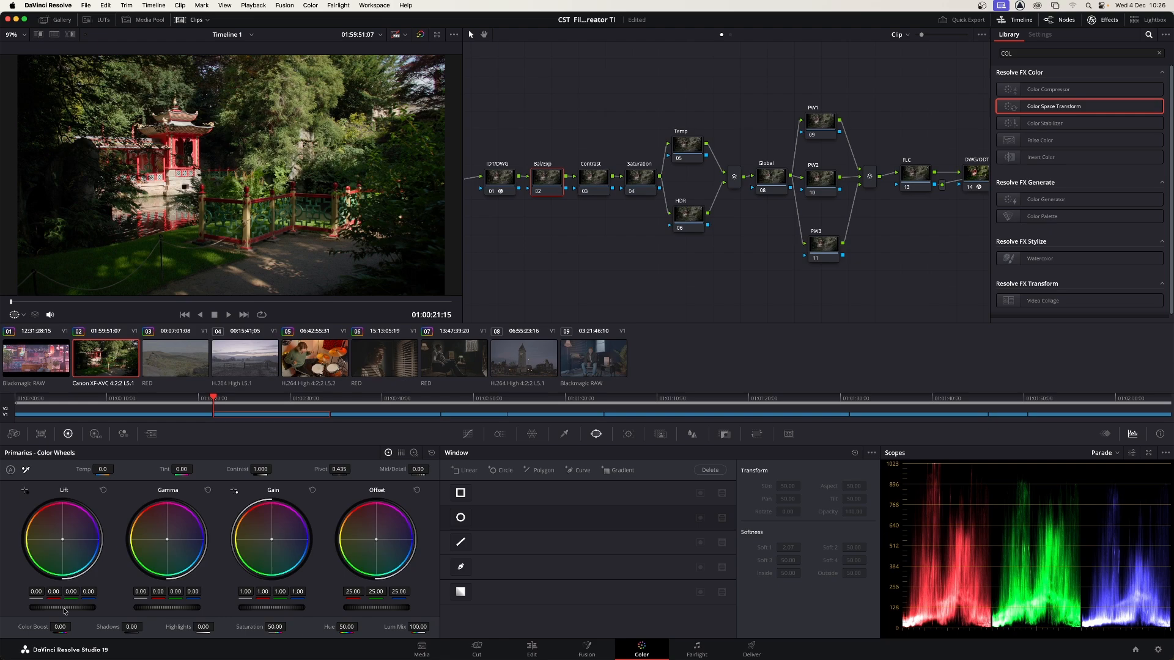
left_click_drag(63, 608, 64, 608)
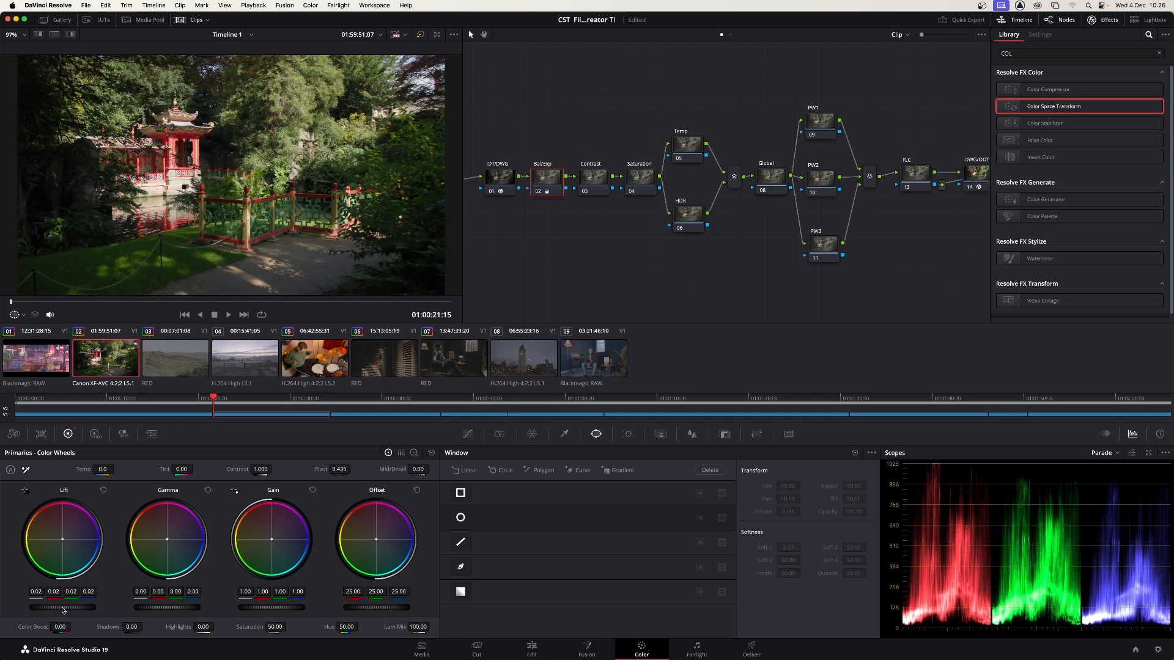
left_click_drag(166, 608, 168, 607)
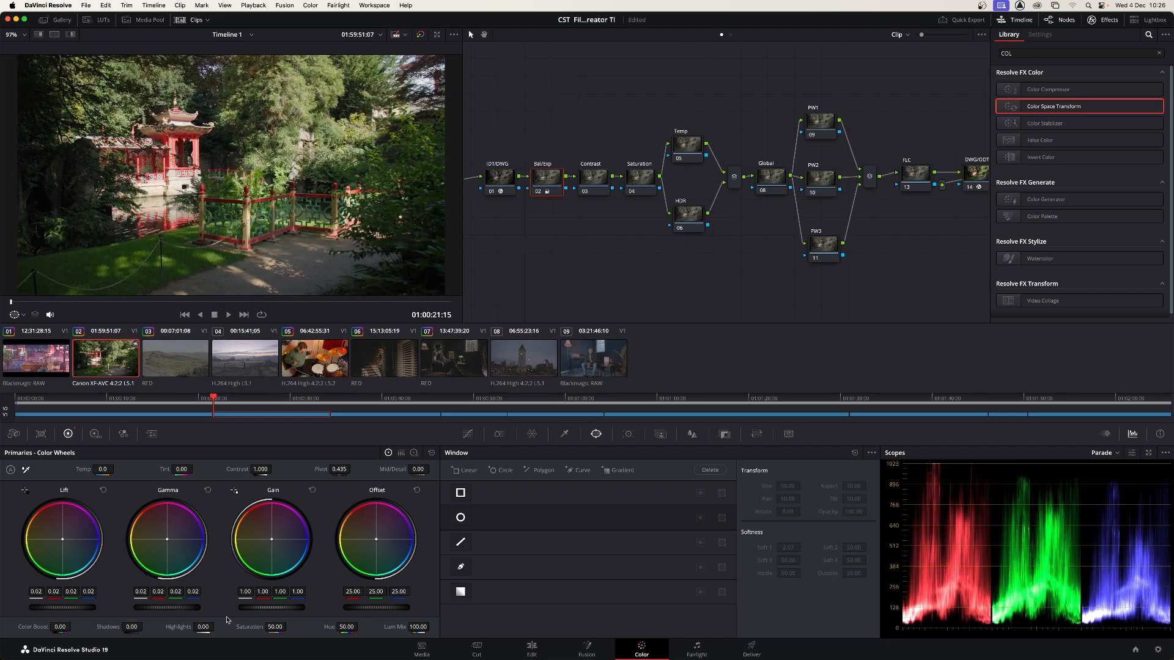
left_click_drag(275, 608, 275, 608)
key("super+s")
- Add a circular power window on the PW1 node, position it over the pagoda, and soften its edge to about 7.42
left_click(817, 127)
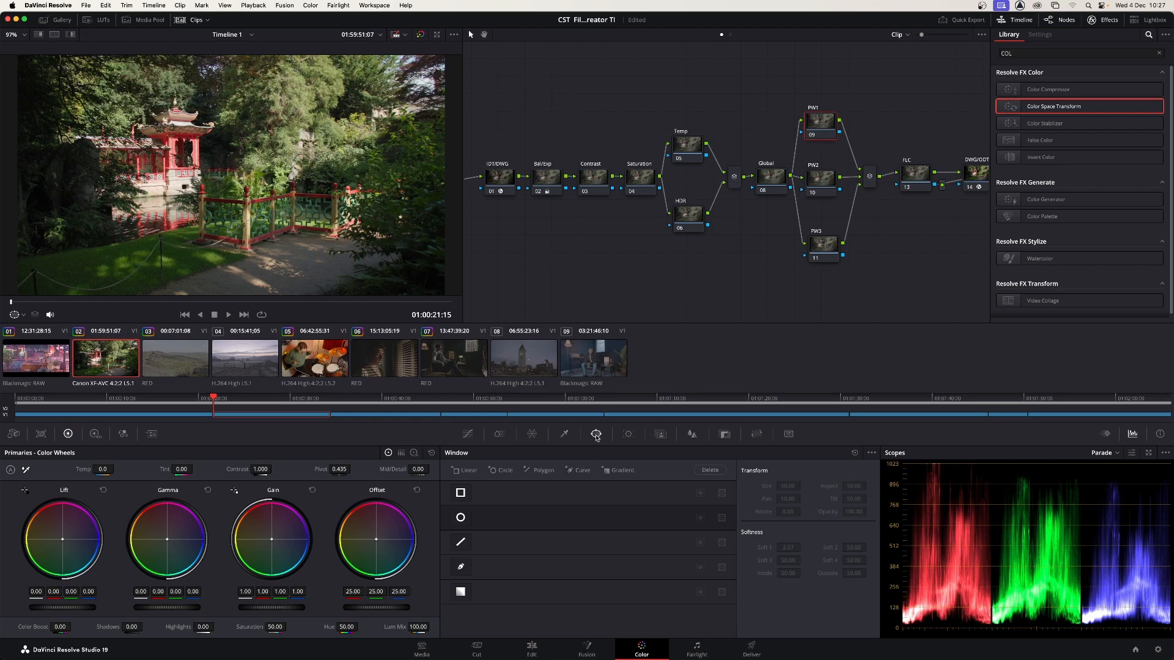
left_click(461, 518)
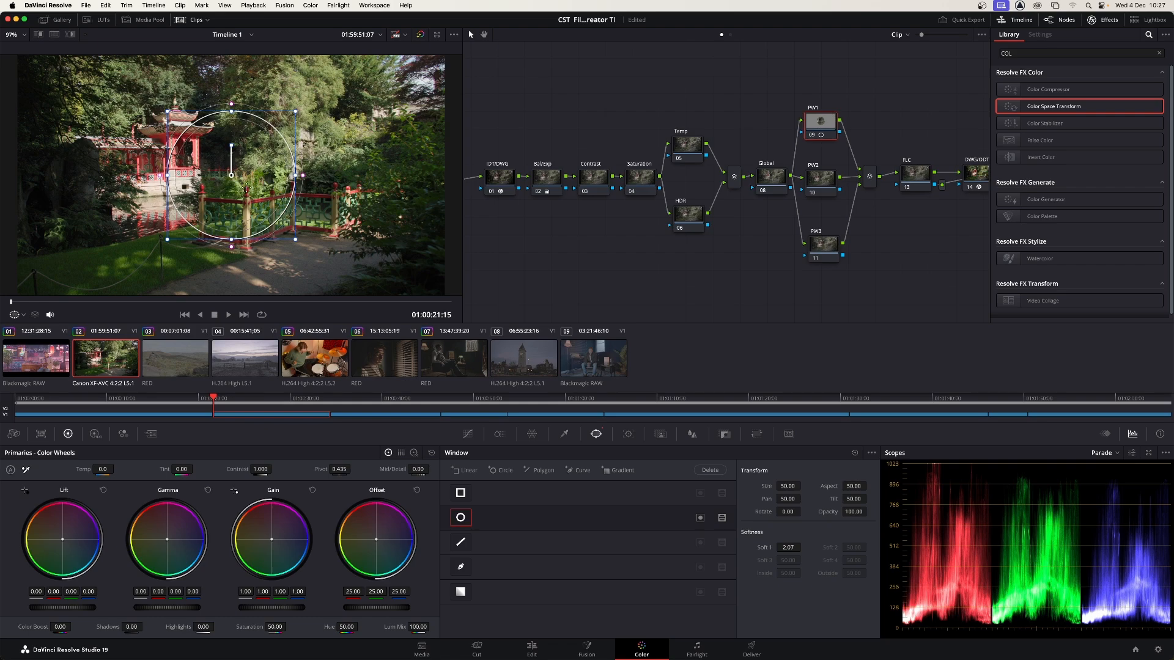
left_click_drag(254, 193, 190, 166)
left_click_drag(228, 88, 165, 72)
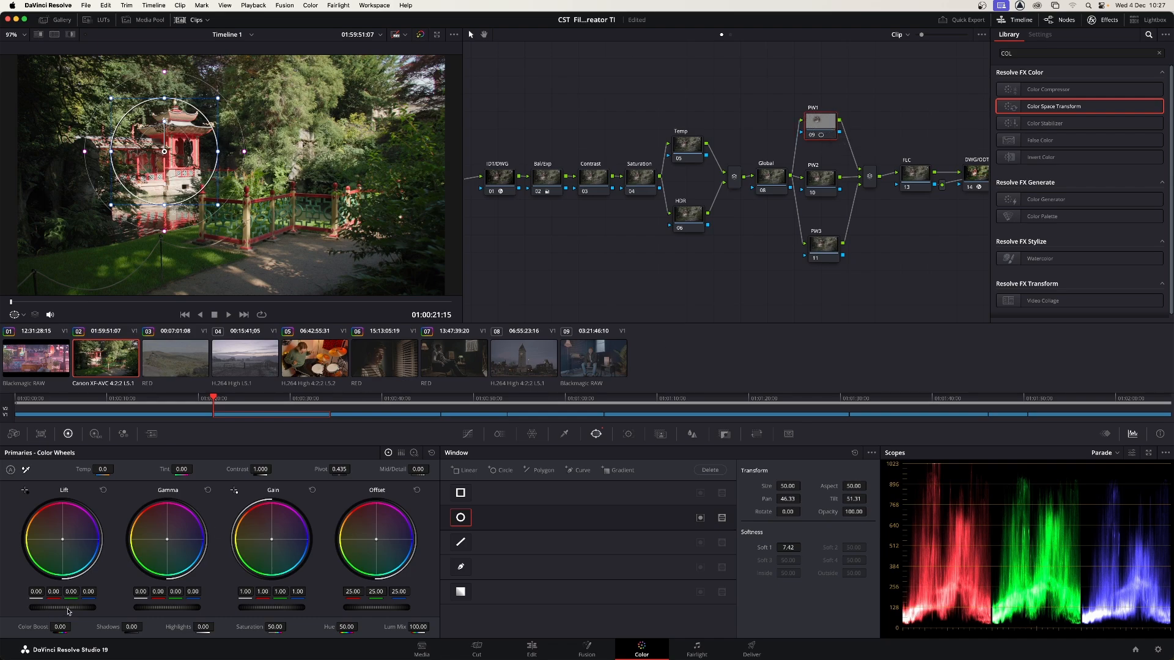
- Try raising Lift to 0.07 inside the pagoda window, and reset it
mouse_move(61, 607)
left_mouse_down()
mouse_move(92, 607)
mouse_move(71, 607)
left_mouse_up()
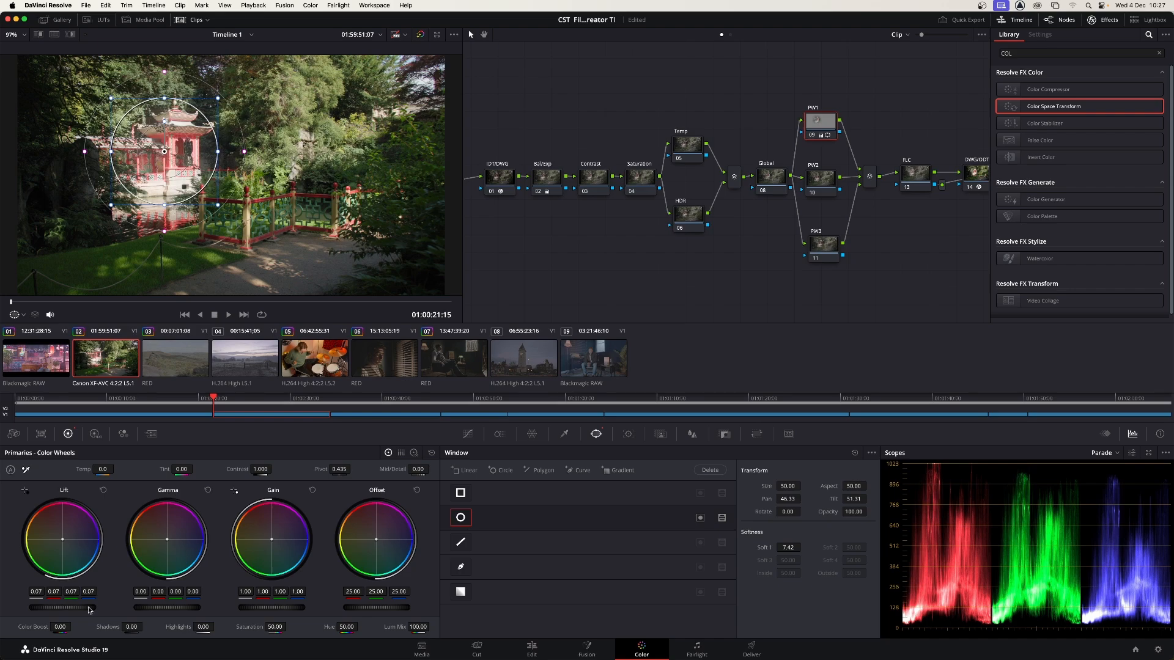
left_click(103, 491)
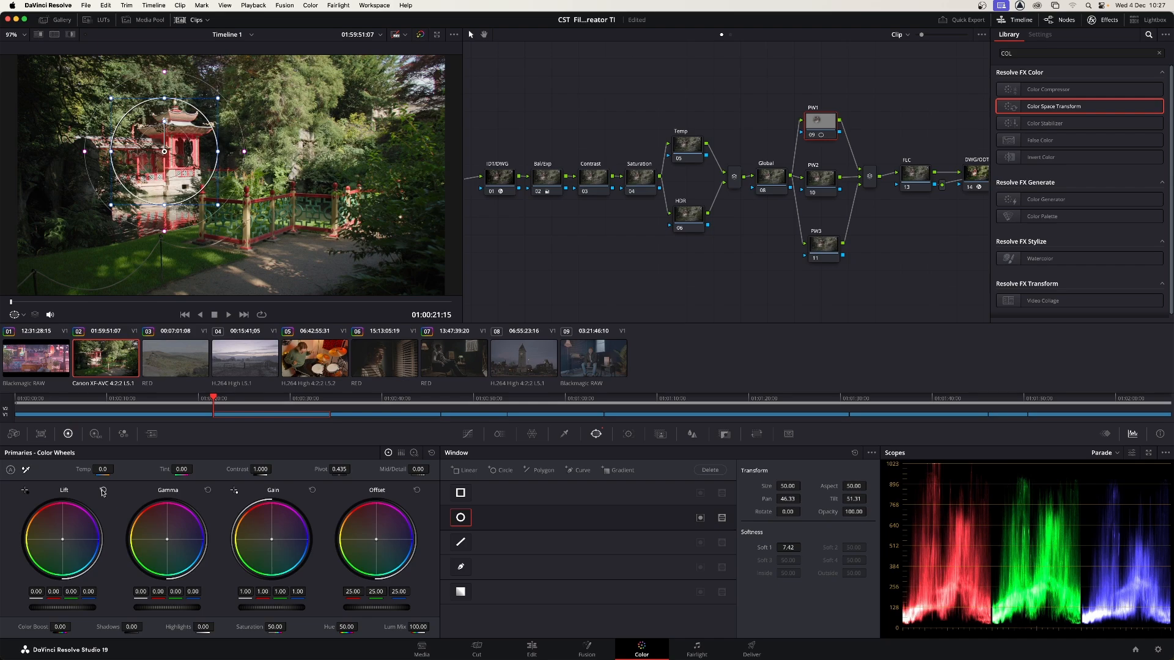
- Toggle the circular window's inversion on and off, and slightly enlarge the circle around the pagoda
left_click(700, 519)
left_click(701, 518)
left_click_drag(219, 99, 227, 90)
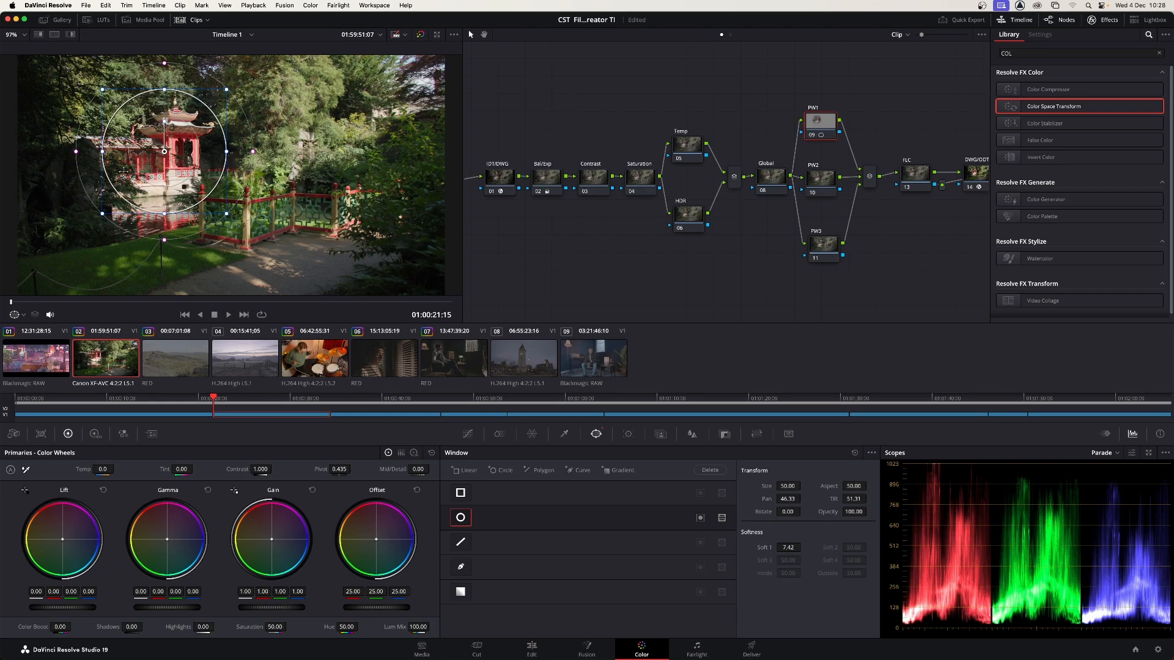
- Try a Lift of 0.02 and a reduced Gain of 0.93 inside the pagoda window, resetting each wheel
left_click_drag(63, 609, 39, 606)
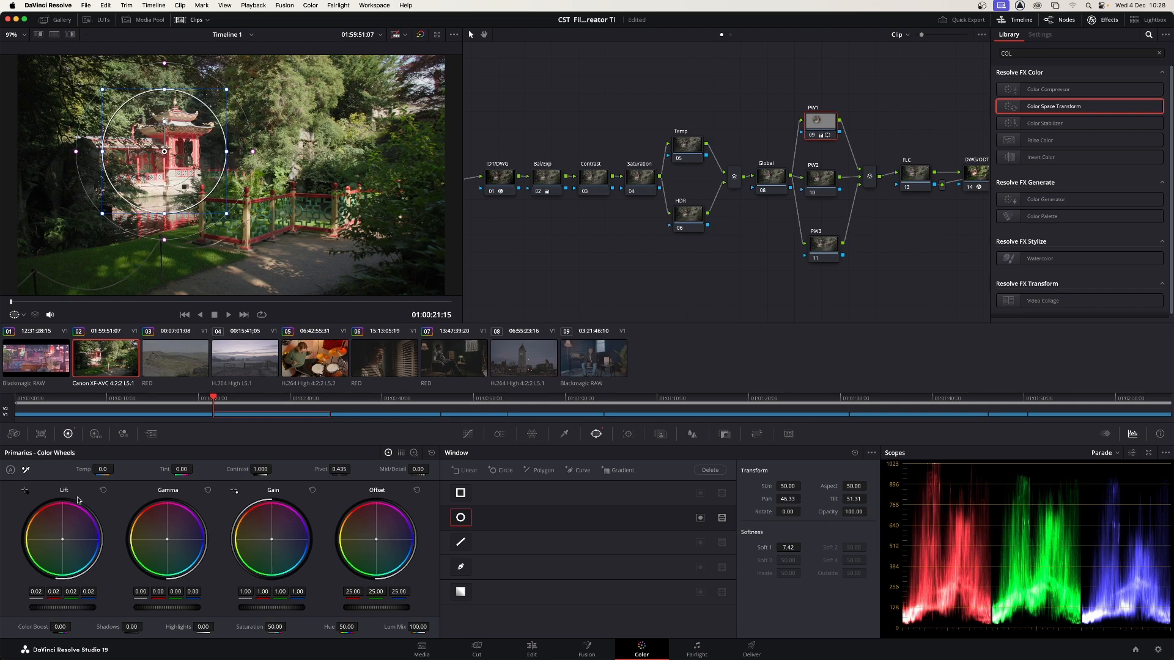
left_click(103, 490)
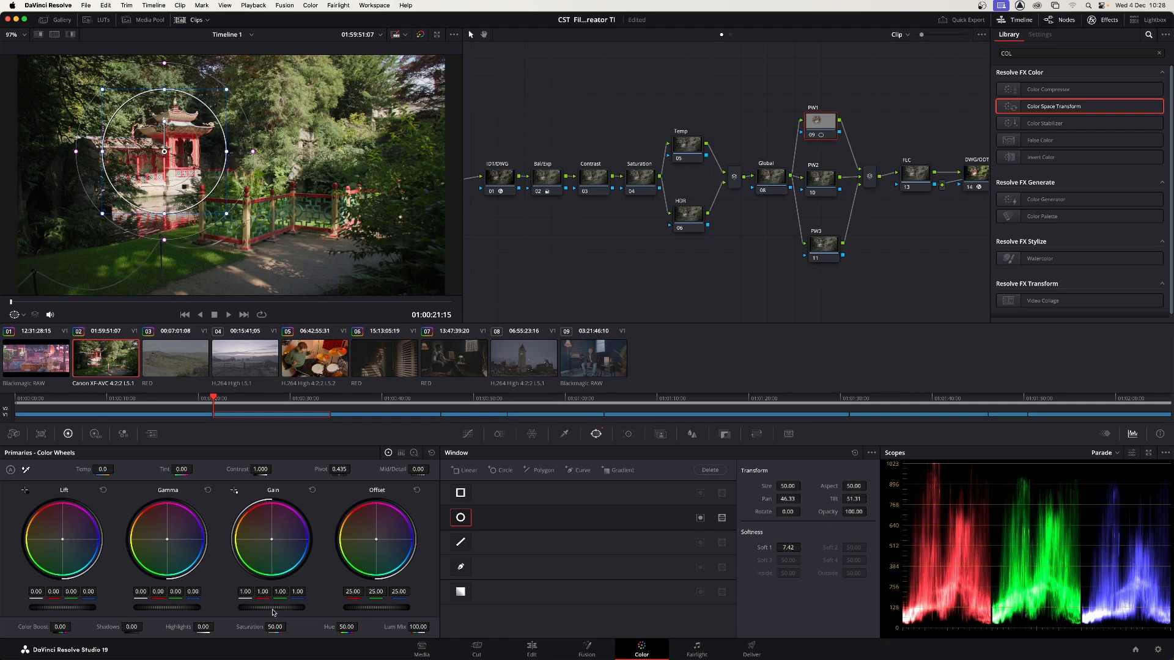
mouse_move(272, 607)
left_mouse_down()
mouse_move(258, 608)
mouse_move(278, 608)
left_mouse_up()
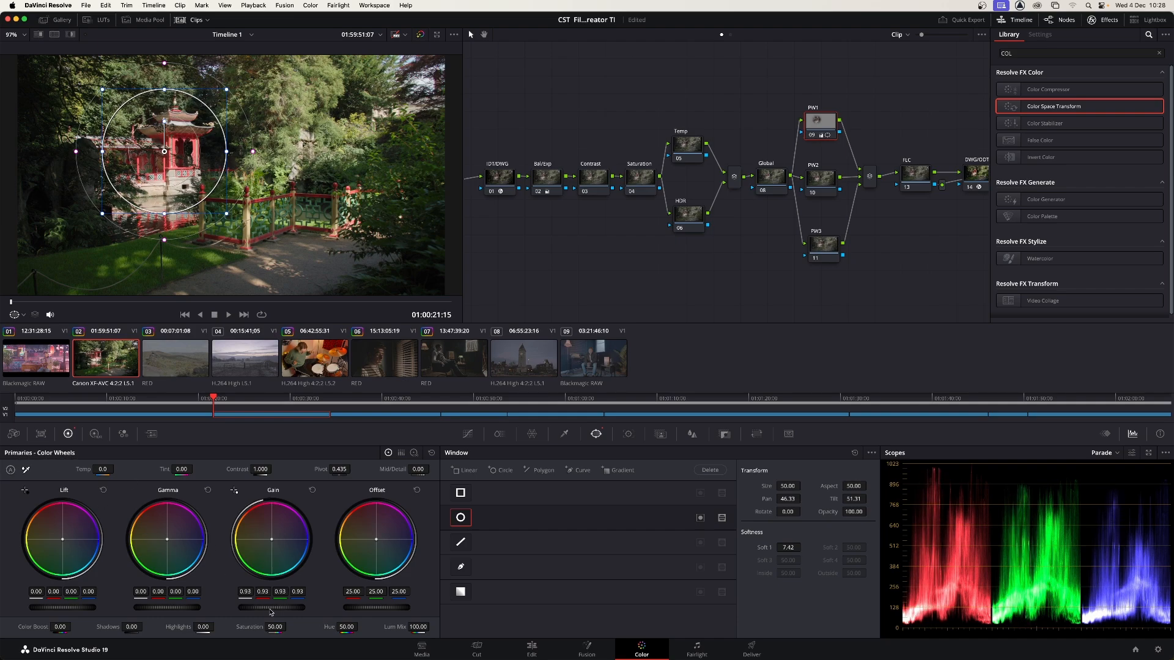
left_click_drag(271, 607, 259, 607)
left_click(312, 490)
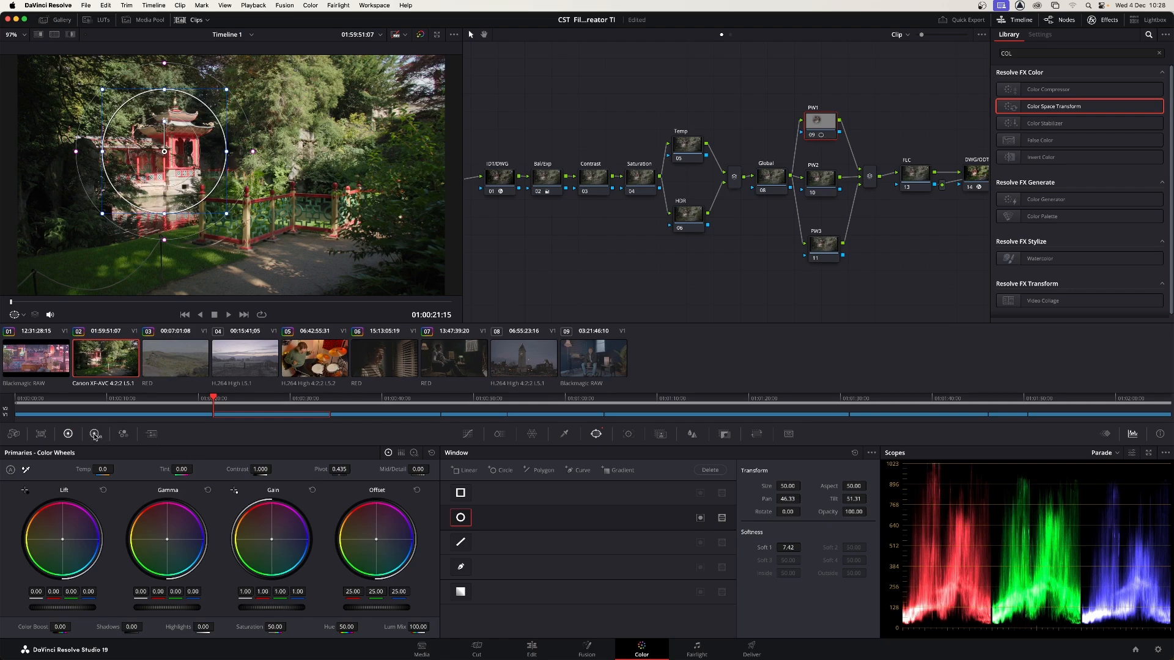
- Lower the Light zone's exposure to -1.03 on PW1 with the High Dynamic Range color wheels
left_click(94, 435)
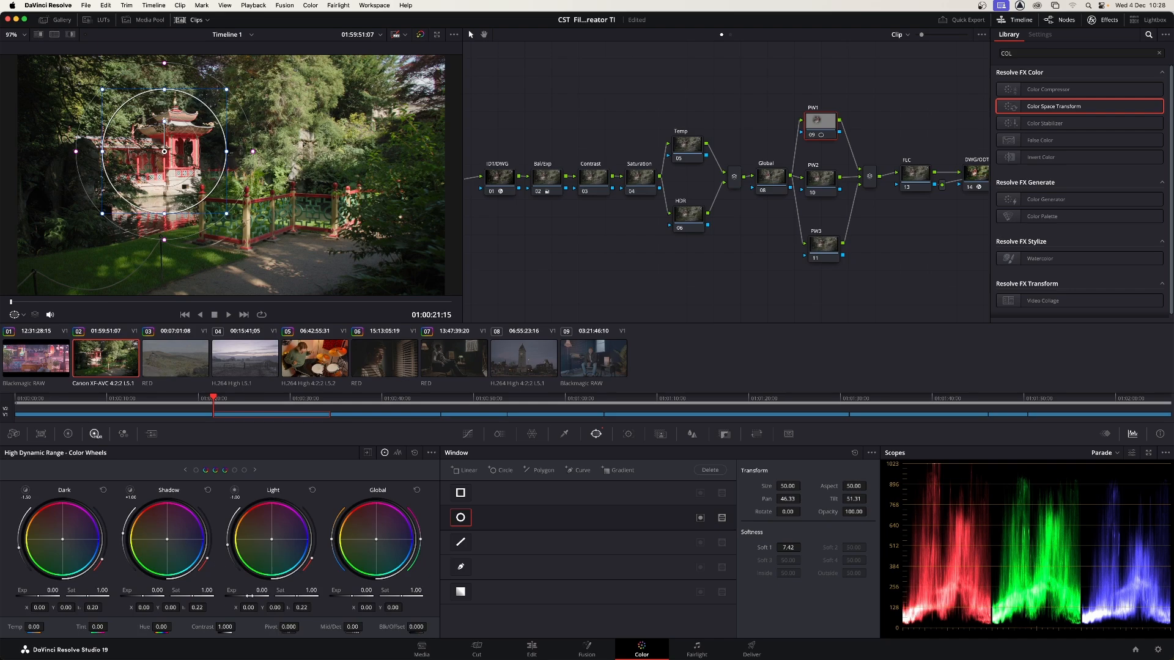
left_click_drag(261, 590, 245, 590)
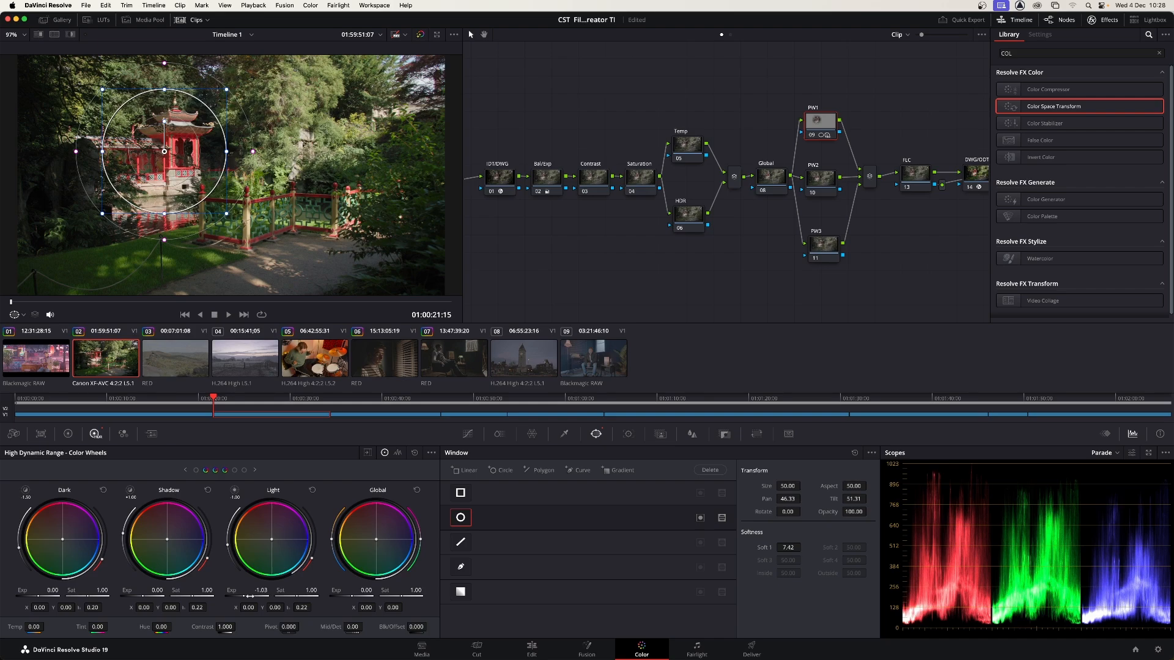
- Compare the pagoda area with the PW1 node repeatedly disabled and enabled
key("super+d")
key("super+d")
key("super+d")
key("super+d")
key("super+d")
key("super+d")
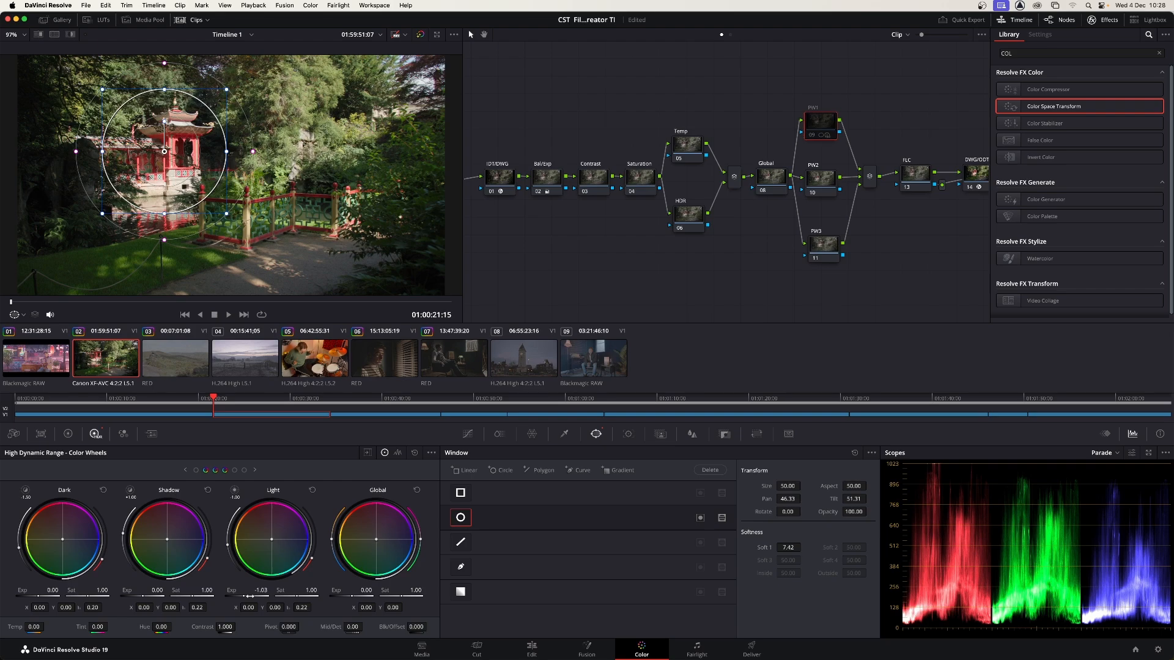
key("super+d")
key("super+d")
key("super+d")
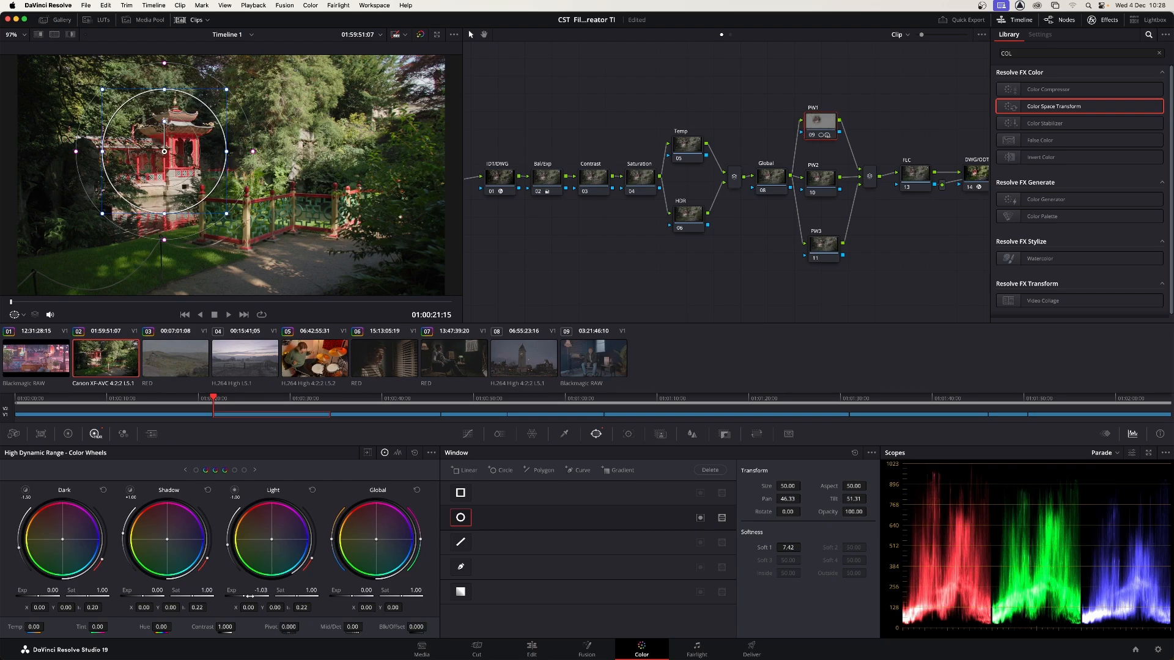
key("super+d")
key("super+d")
key("super+d")
- Try a saturation of 100 on the Saturation node, reset it, and raise the saturation to 57
left_click(646, 180)
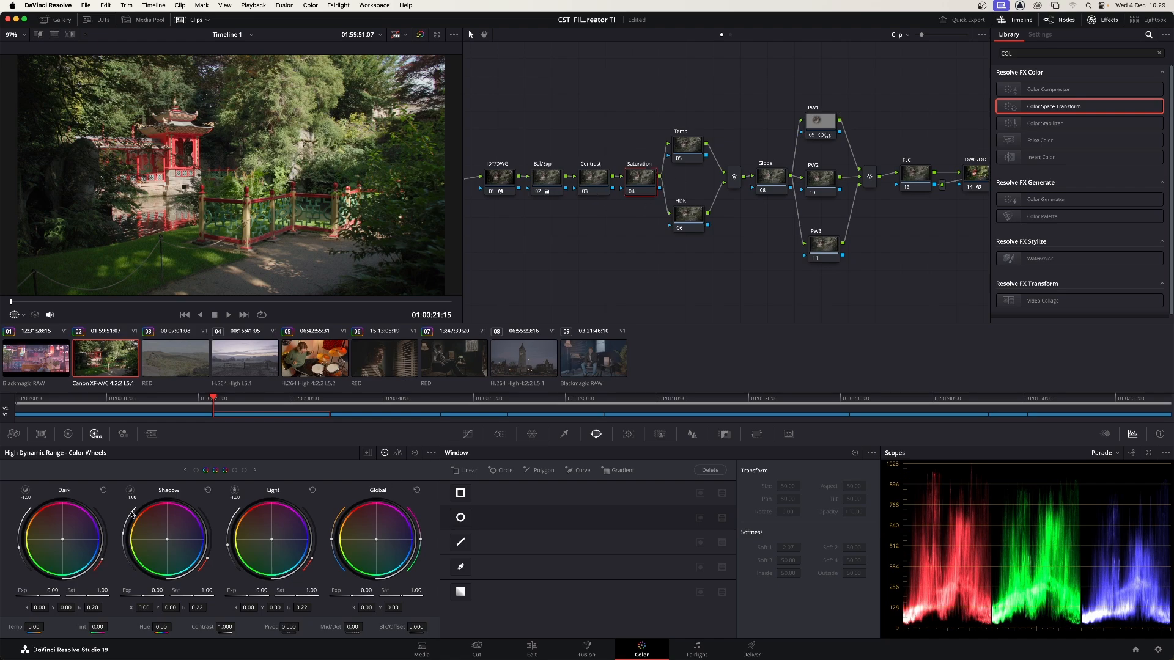
left_click(67, 434)
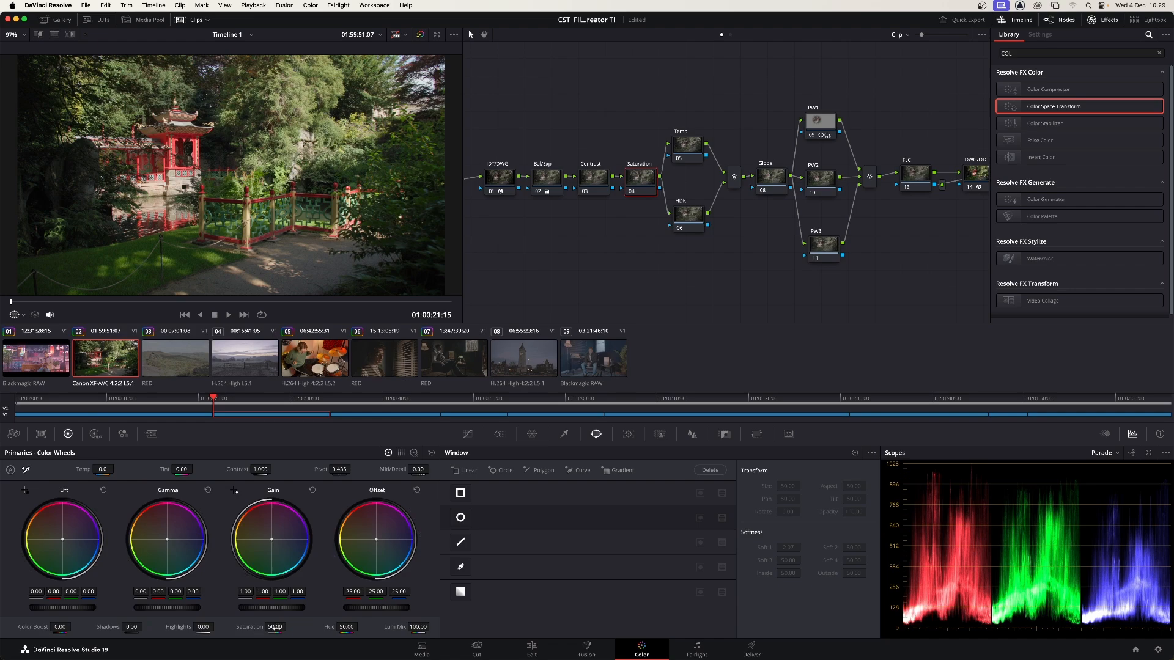
left_click_drag(290, 627, 350, 626)
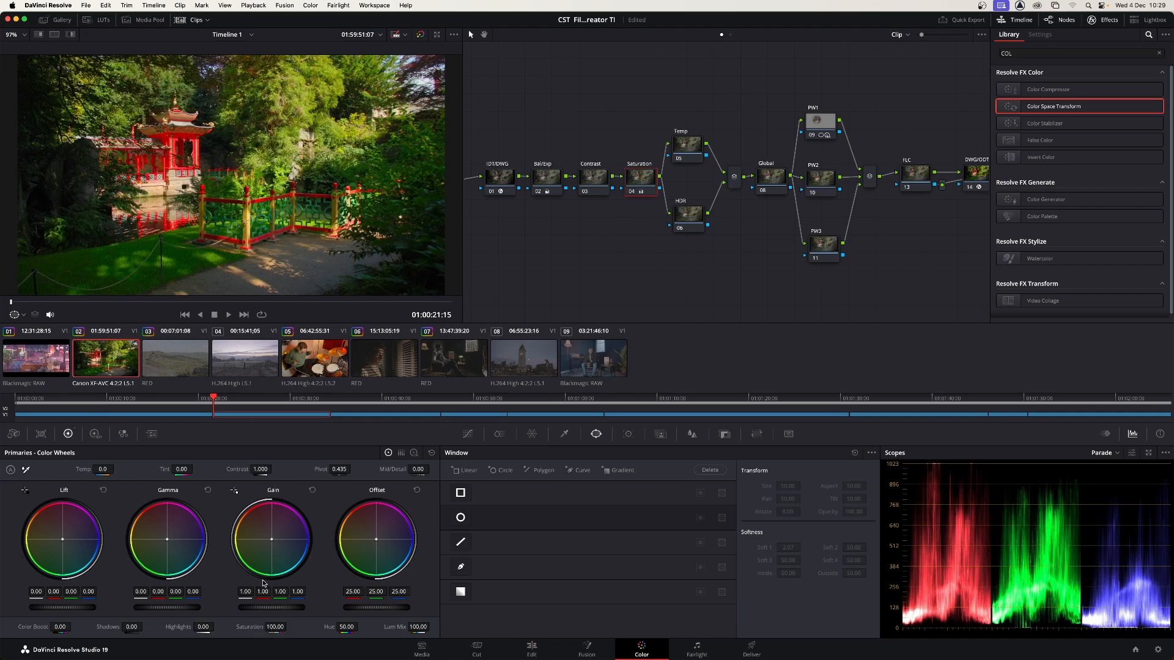
double_click(250, 628)
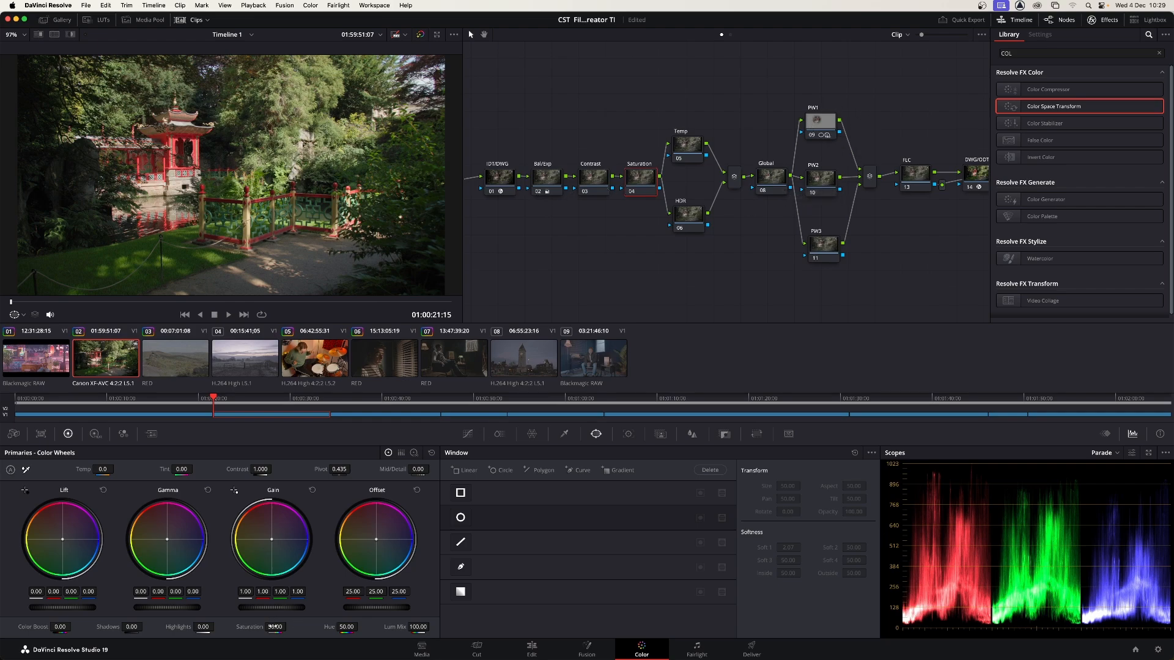
left_click_drag(289, 626, 306, 627)
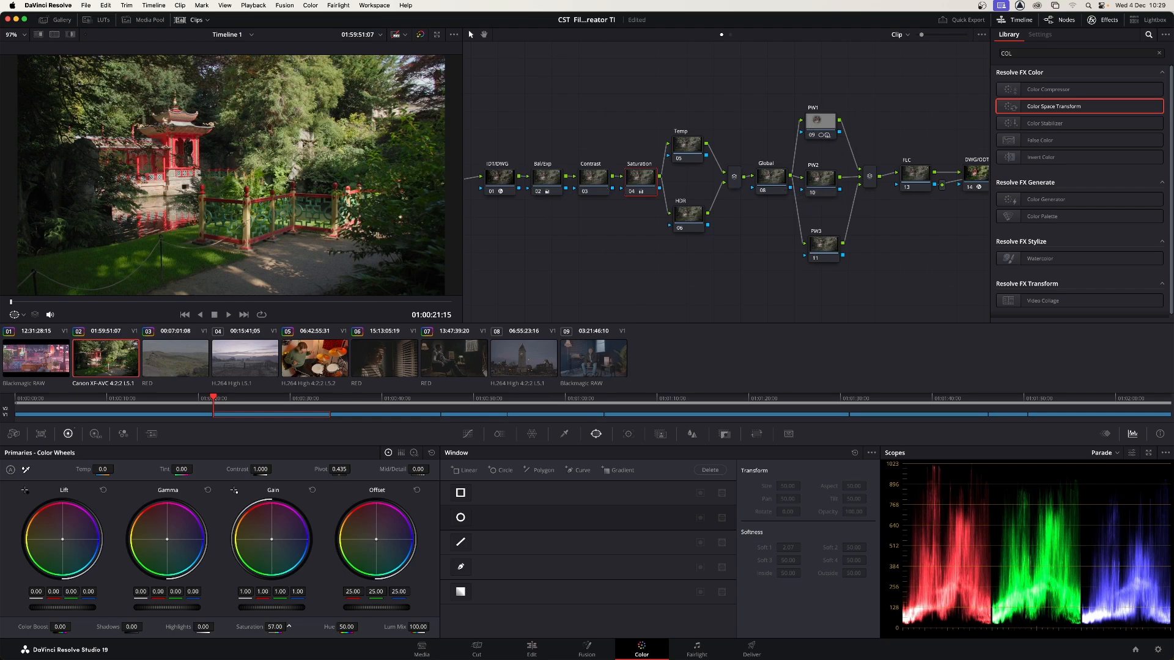
- Lower the Bal/Exp node's master Lift to 0.01
left_click(540, 182)
left_click_drag(63, 607, 52, 607)
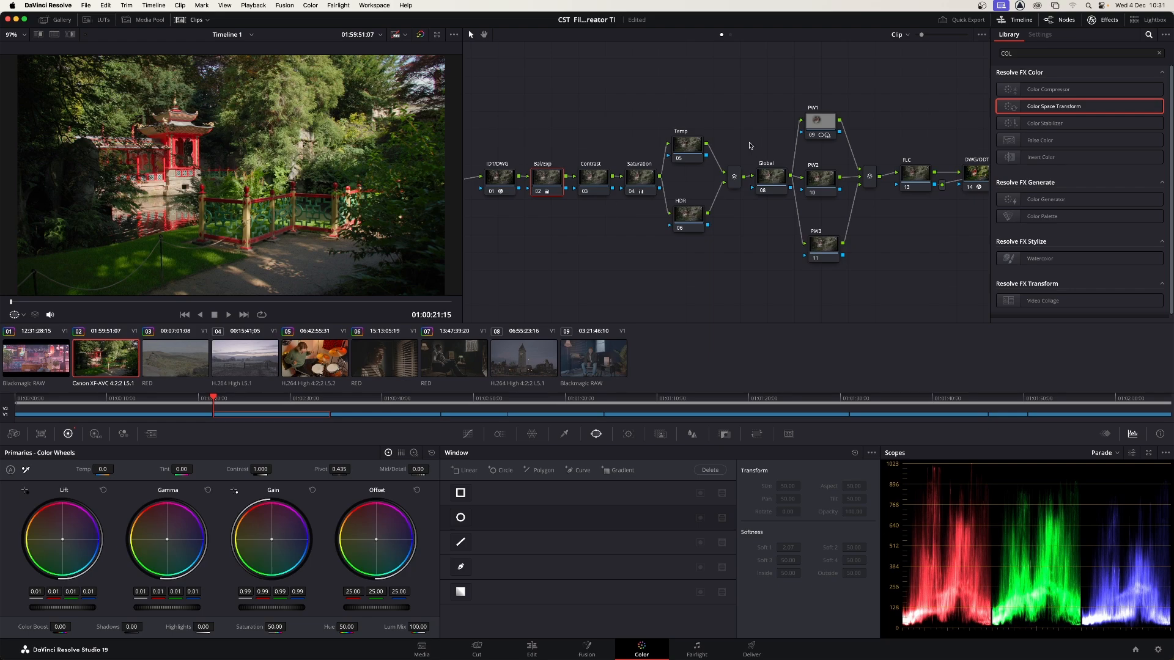
- Apply the node tree from gallery still 1.1.2 to RED clip 06 of the man beside the blinds
left_click(378, 367)
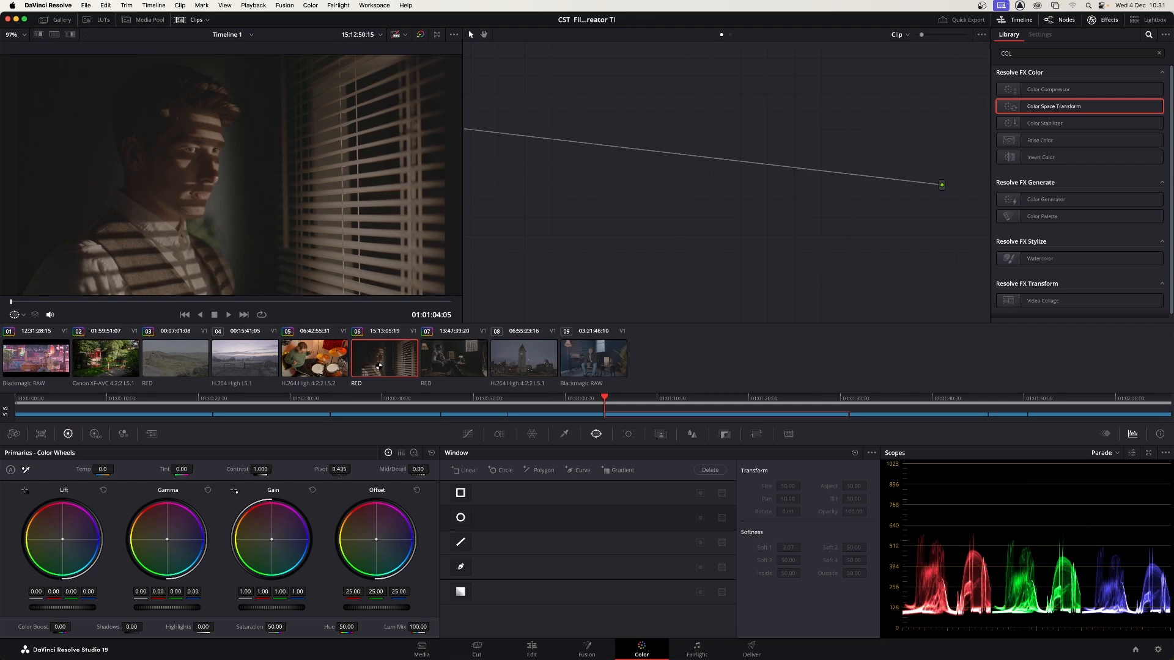
left_click_drag(513, 164, 598, 199)
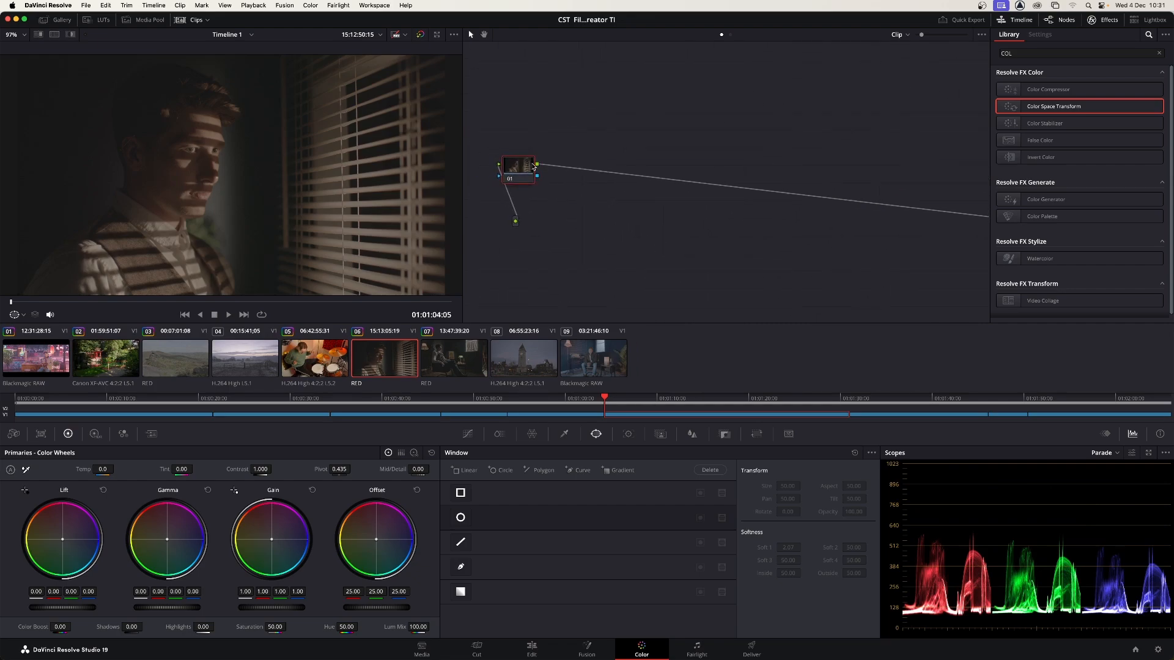
left_click_drag(526, 171, 581, 218)
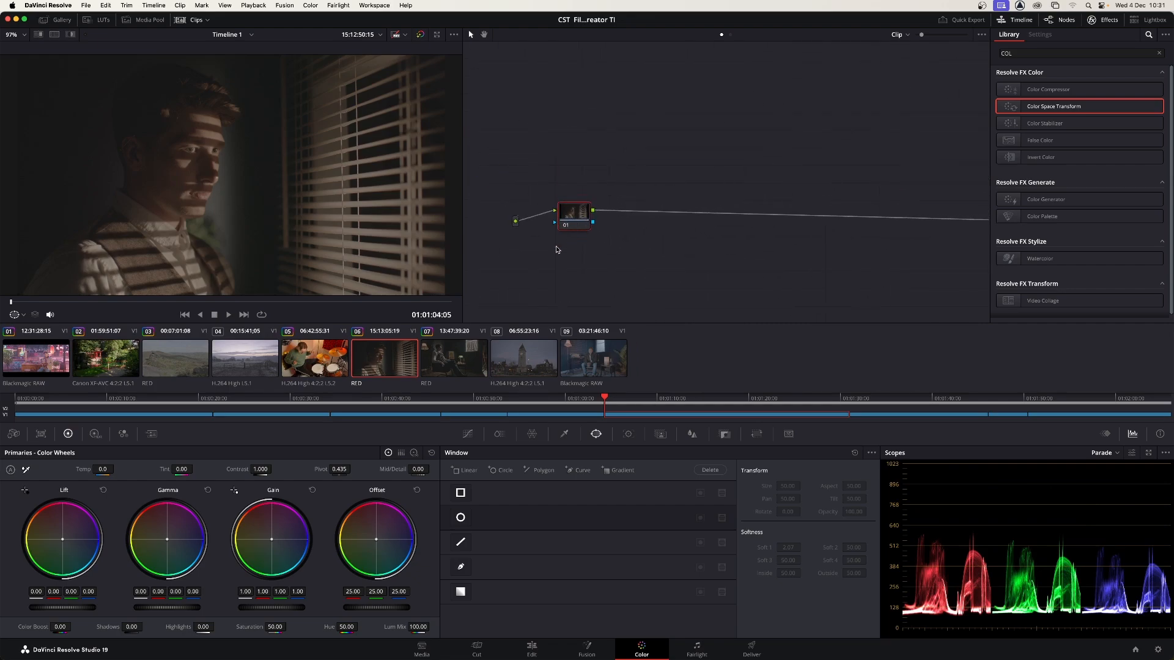
left_click(59, 20)
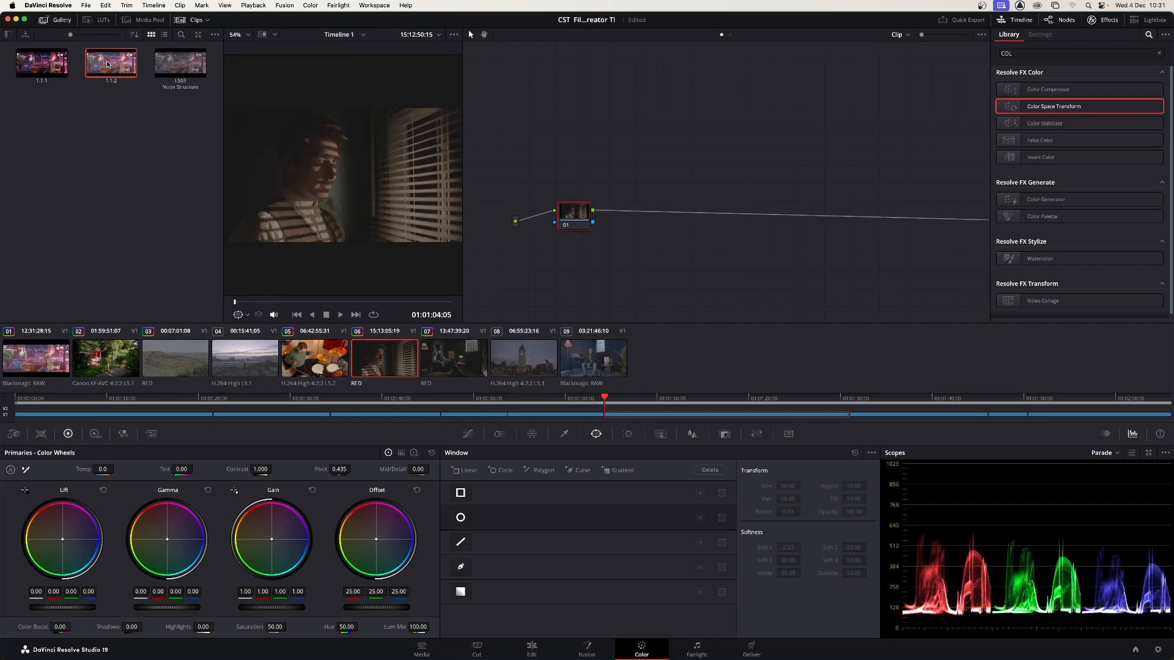
left_click_drag(110, 66, 314, 161)
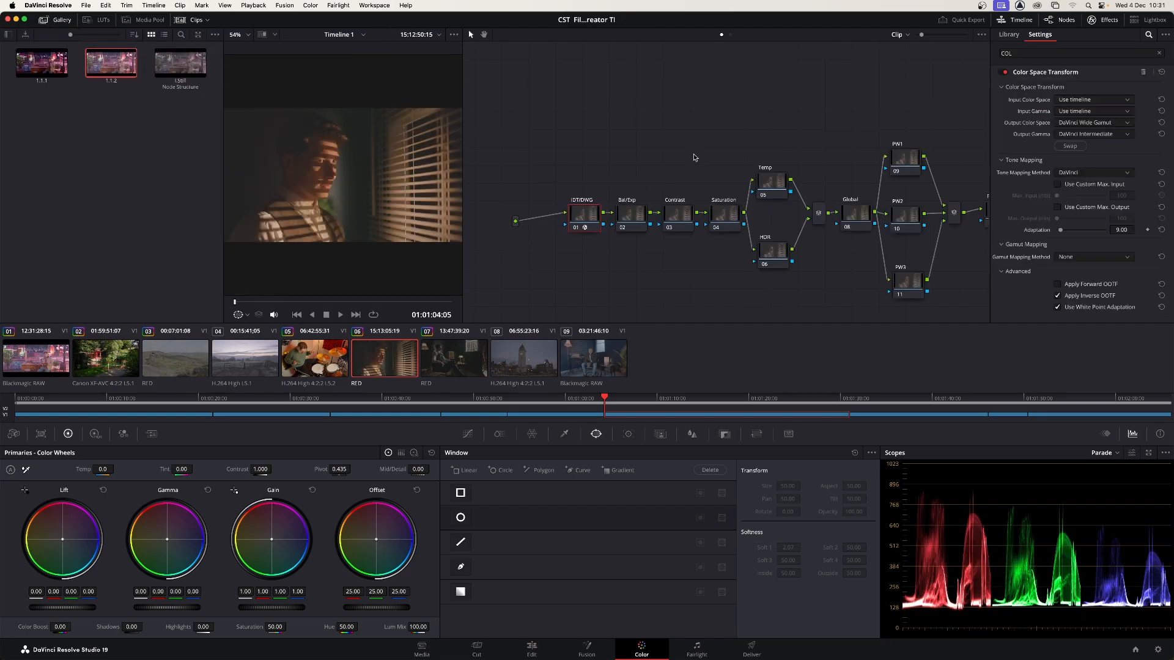
- Set the IDT/DWG transform's input color space to REDWideGamutRGB and input gamma to RED Log3G10, and close the gallery
left_click_drag(694, 158, 588, 133)
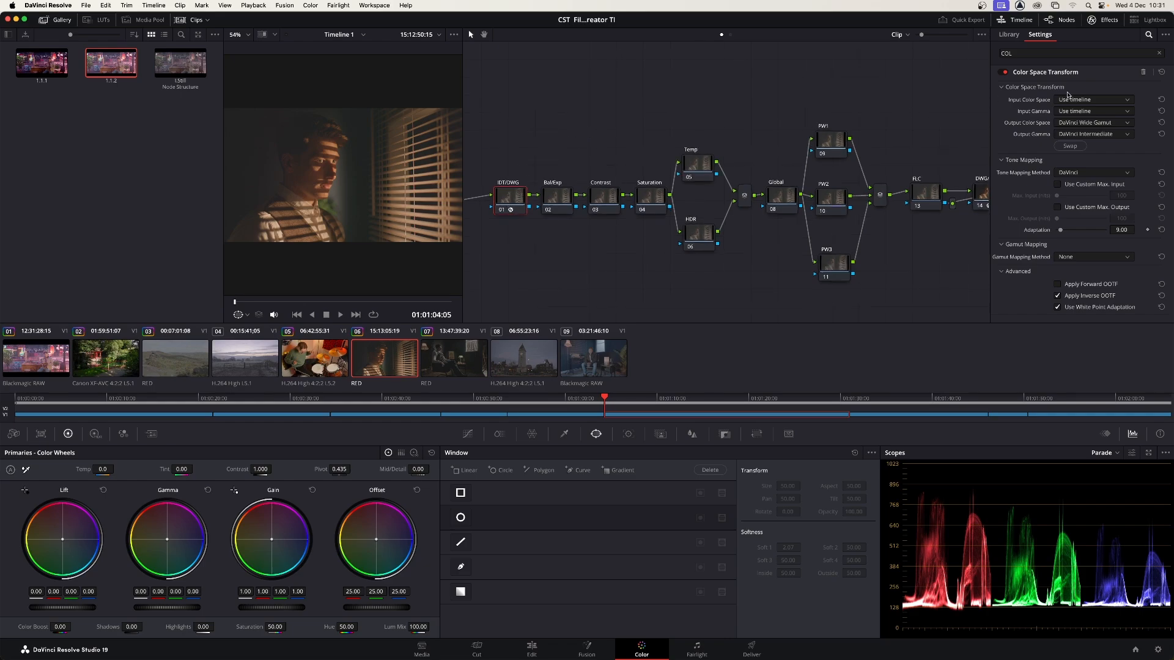
left_click(1103, 102)
left_click_drag(1170, 118, 1171, 182)
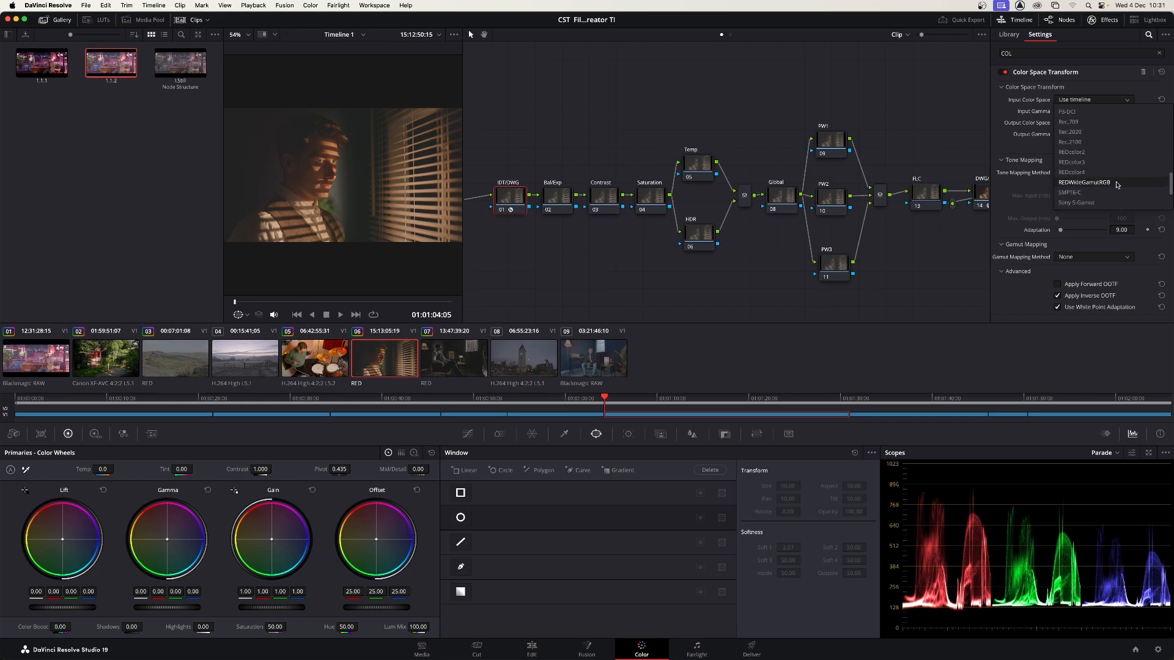
left_click(1117, 182)
left_click(1113, 111)
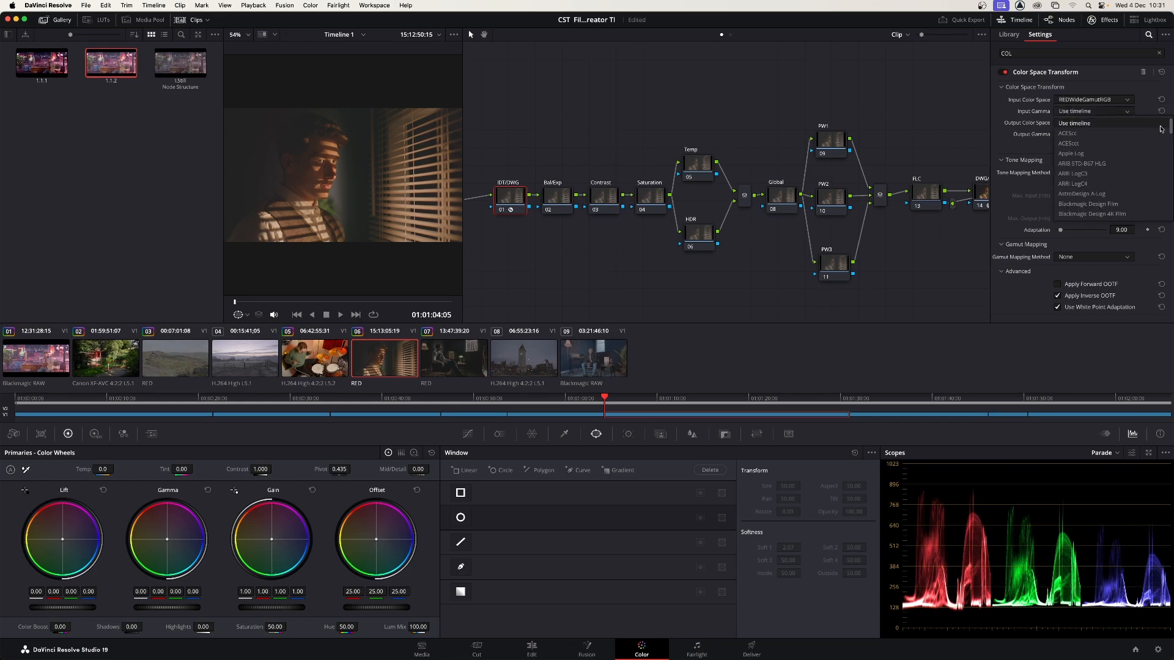
left_click_drag(1170, 127, 1170, 190)
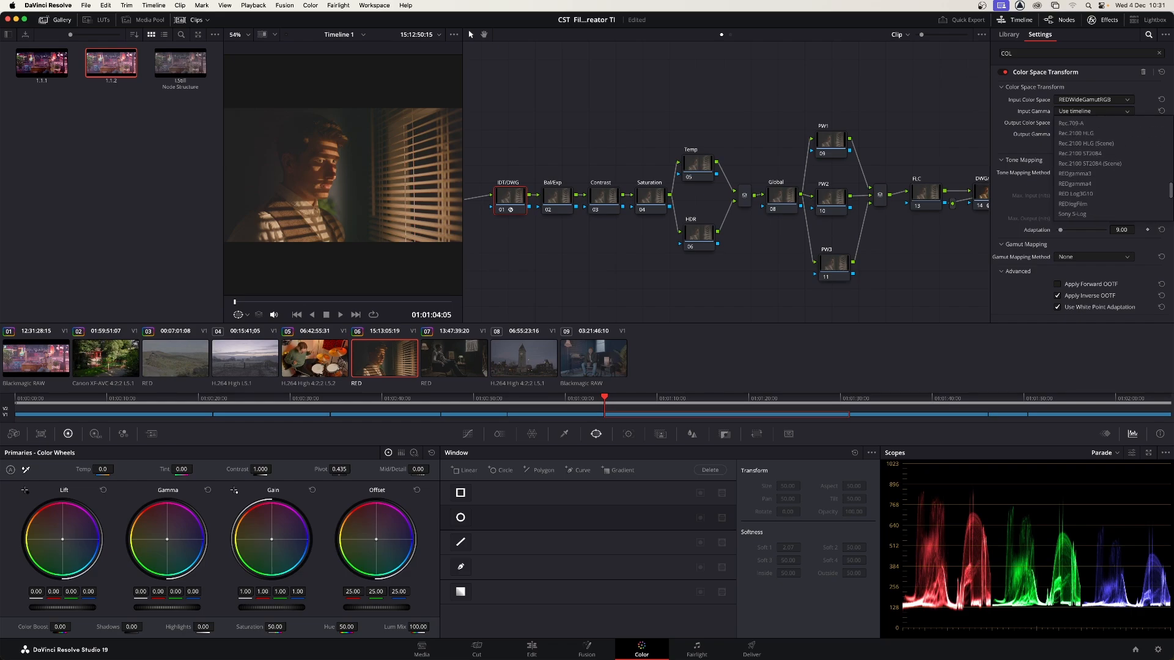
left_click(1112, 193)
key("alt+f")
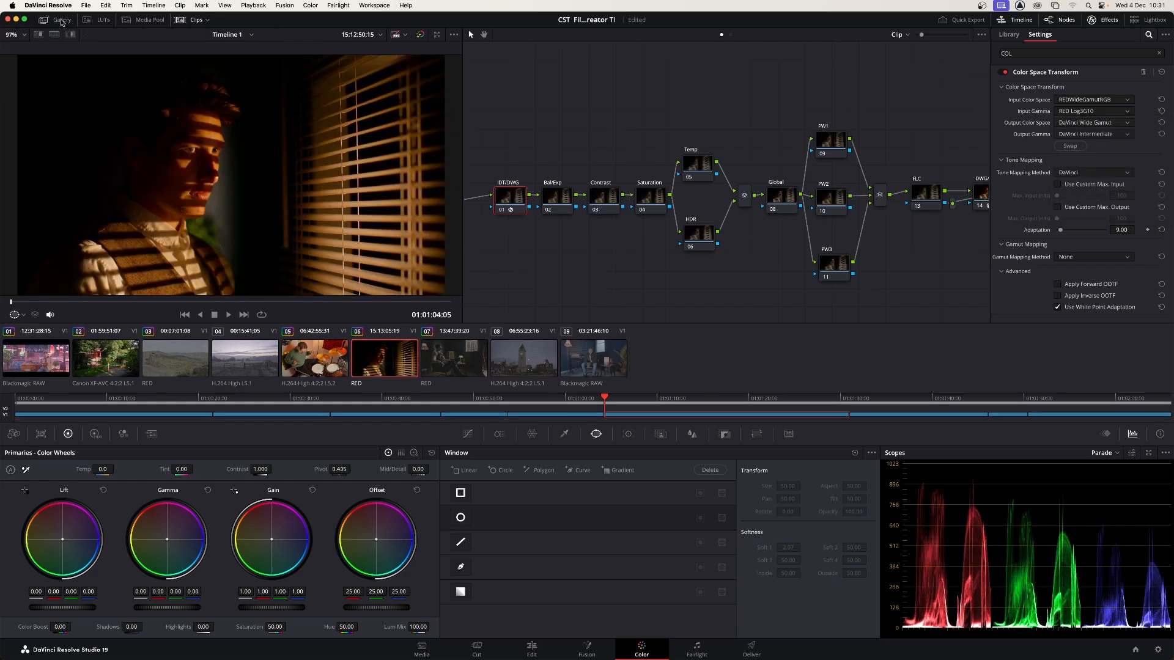
- Try a temperature of -2100 on the Temp node and reset it
left_click(532, 203)
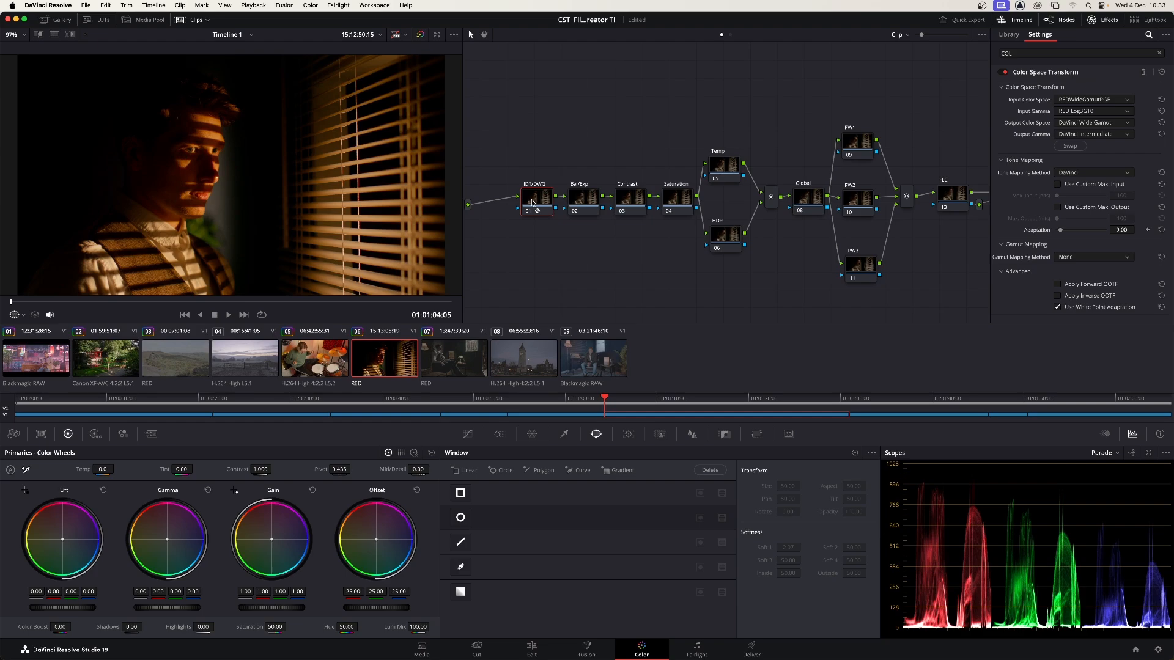
left_click(728, 165)
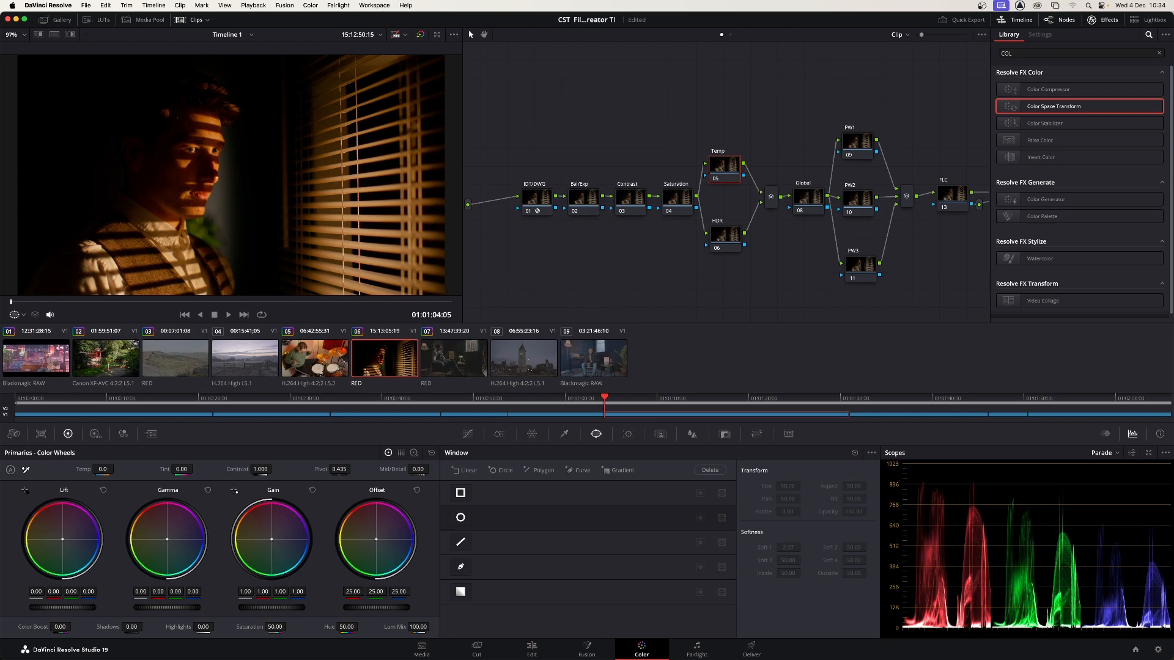
left_click_drag(103, 469, 117, 470)
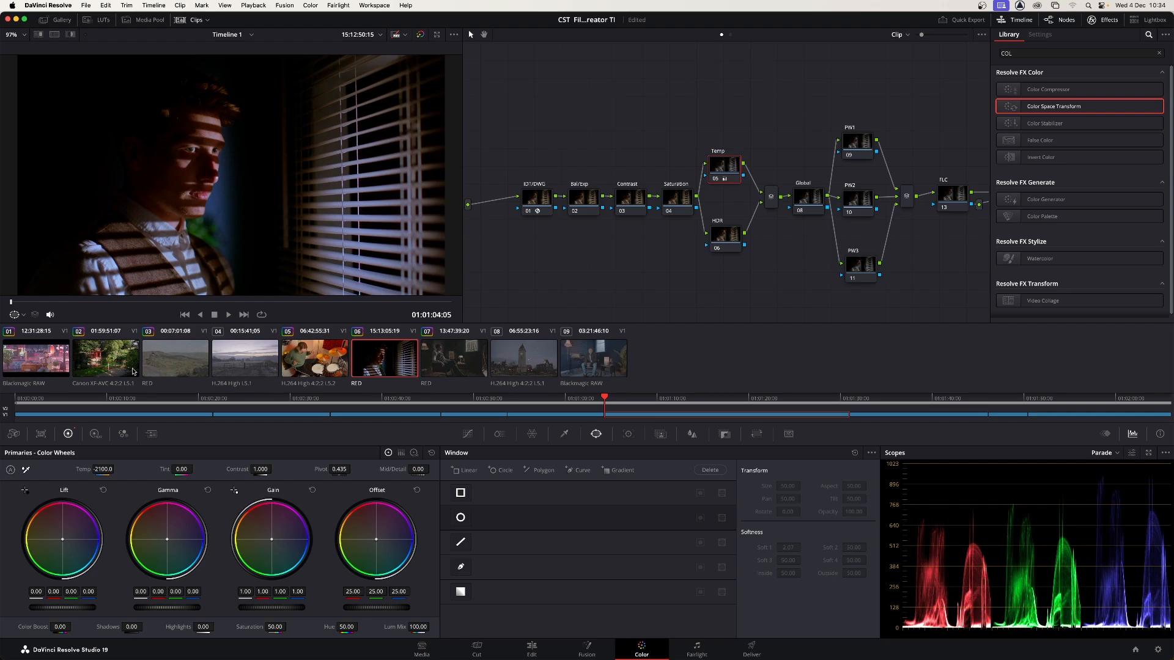
double_click(82, 470)
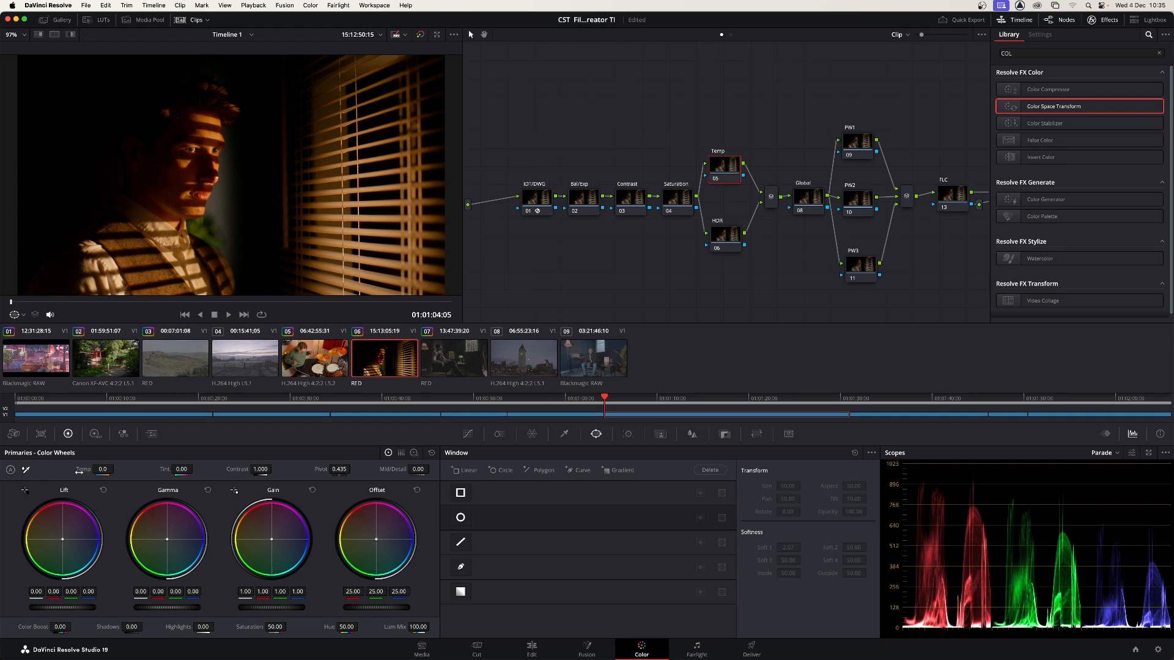
- Decode the RED clip's camera raw using Clip settings and lower its color temperature to 2767
left_click(13, 434)
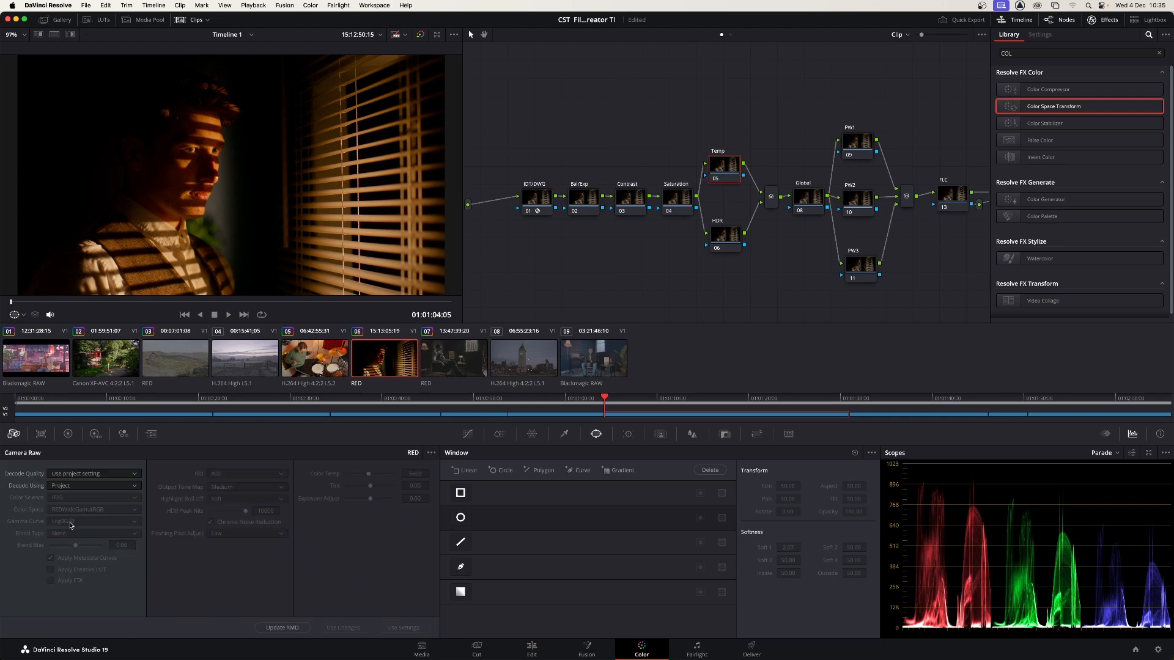
left_click(71, 487)
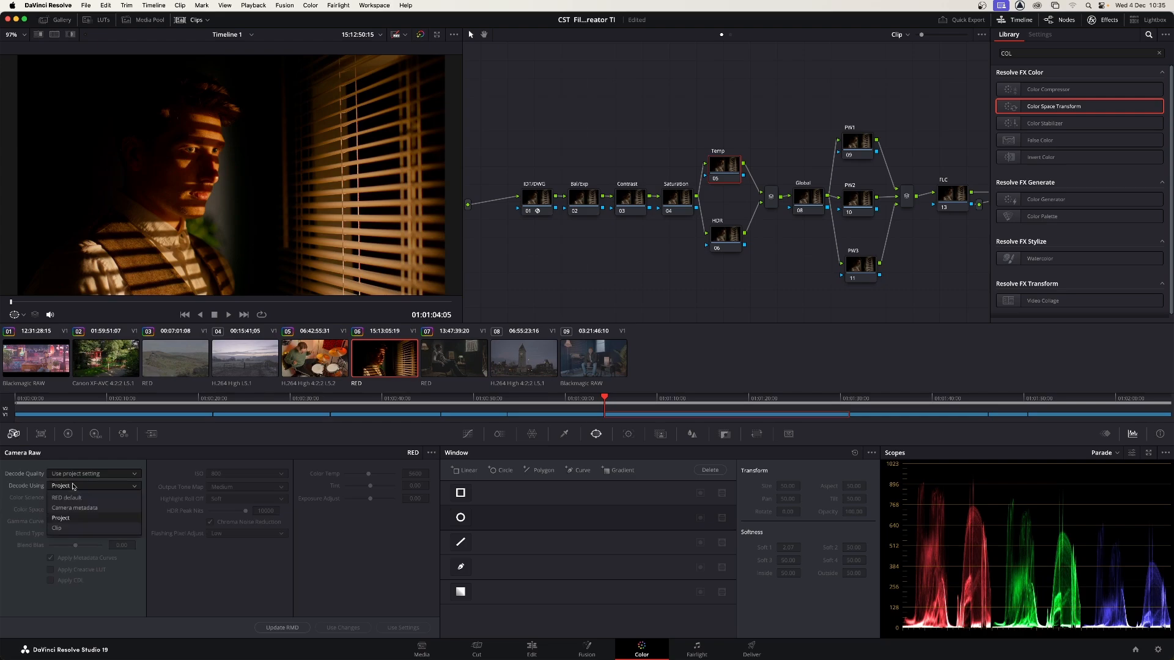
left_click(60, 527)
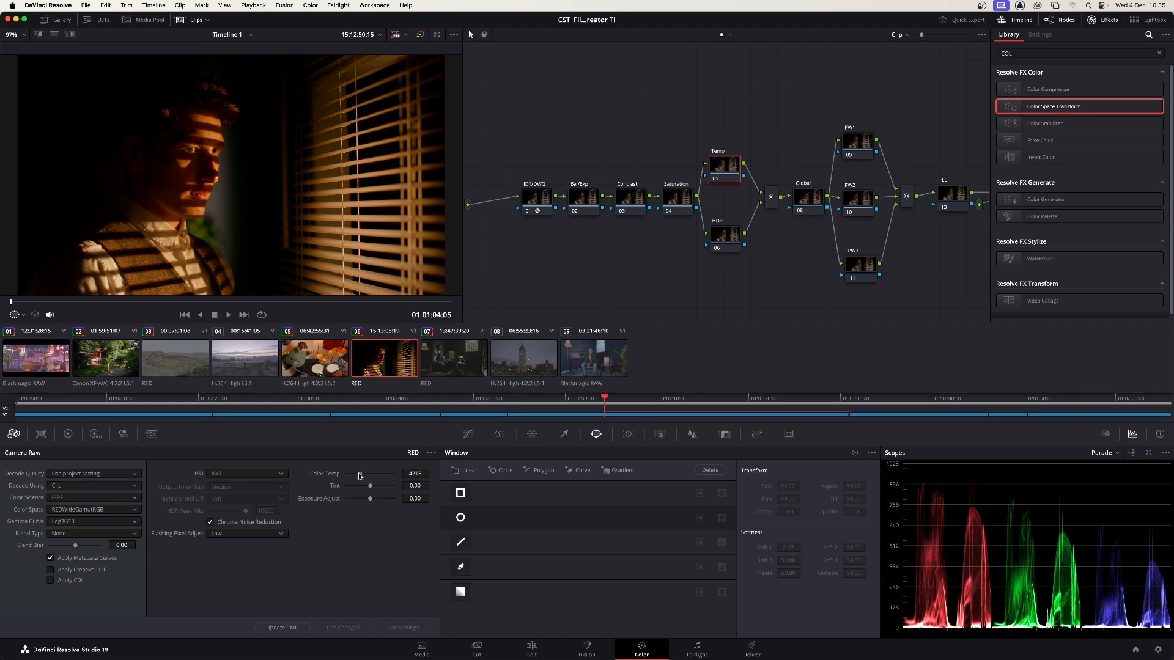
left_click_drag(365, 475, 352, 478)
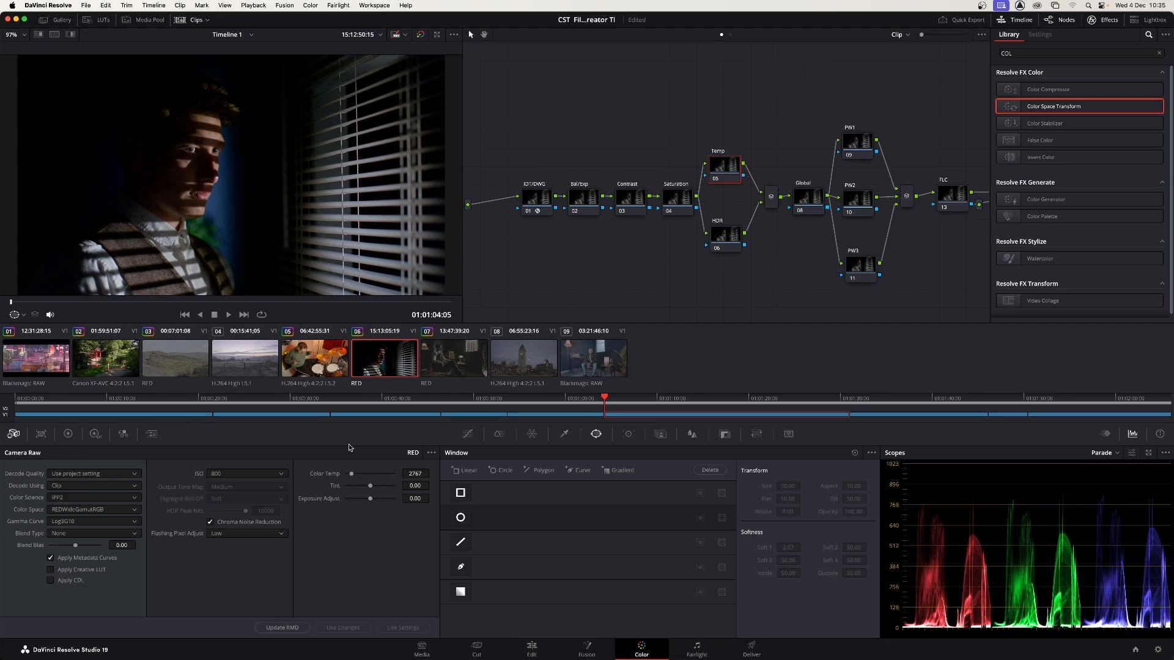
left_click(104, 357)
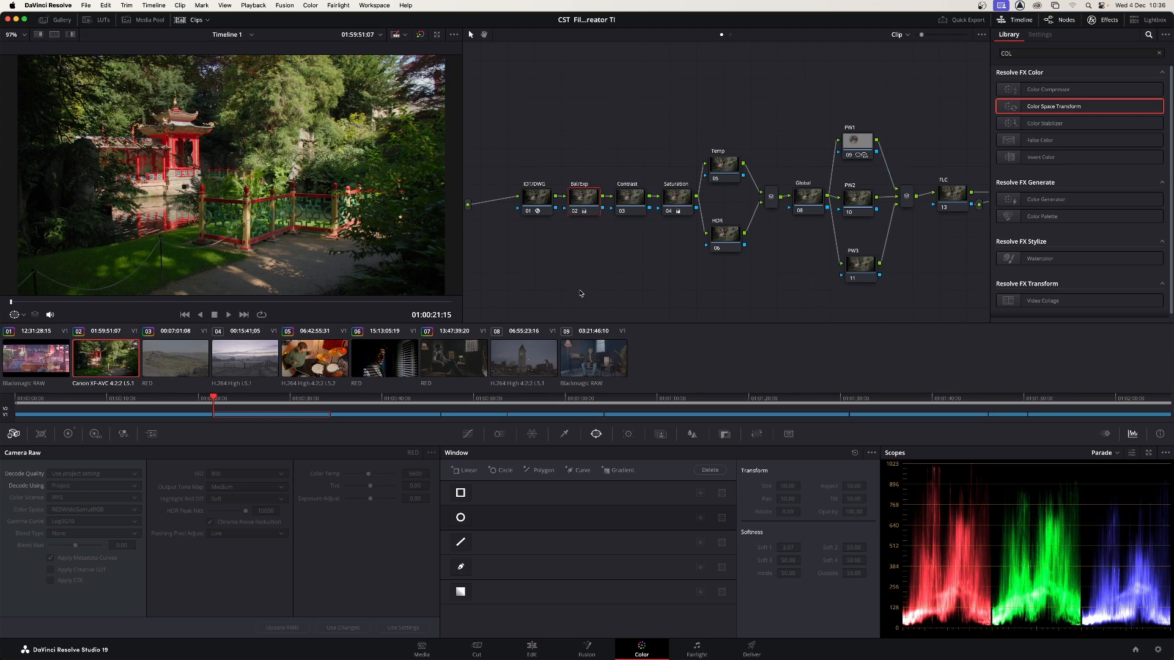
left_click(379, 359)
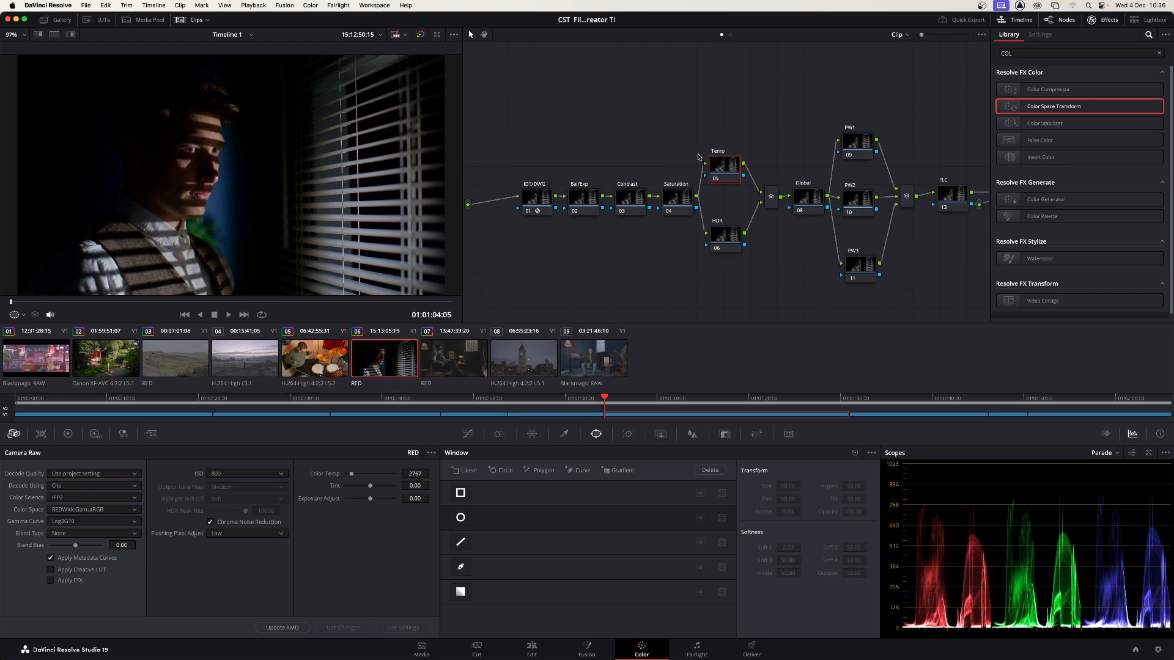
- Add a serial node after DWG/ODT on Blackmagic RAW clip 01 and label it Cineon
left_click(34, 361)
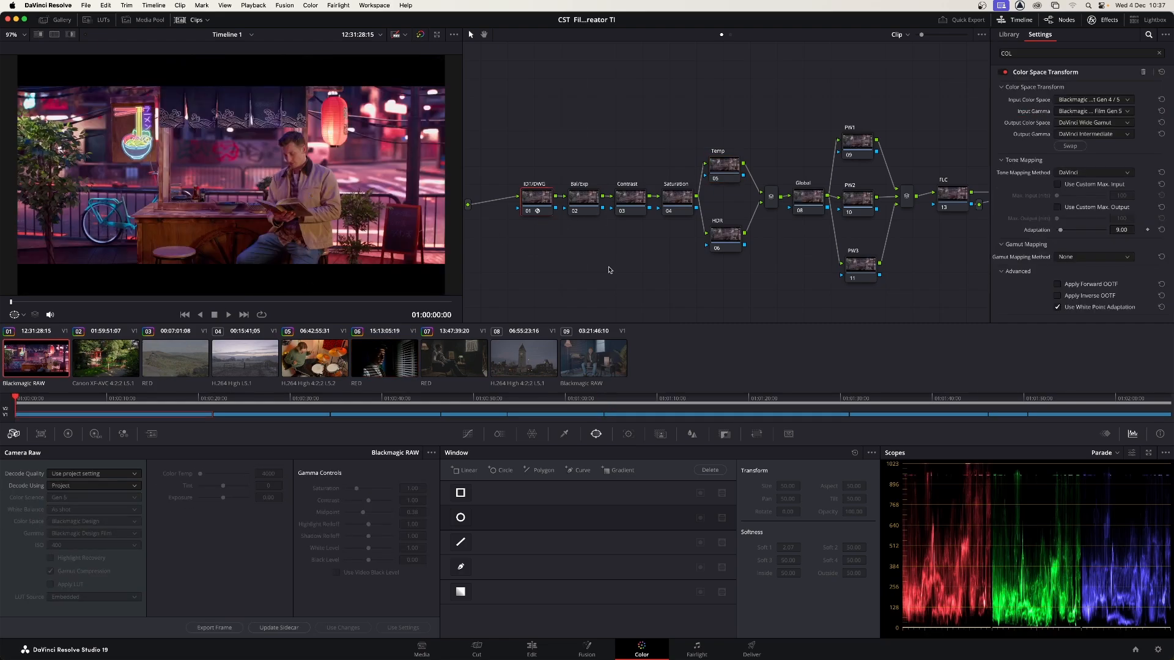
scroll(626, 262, "right", 5)
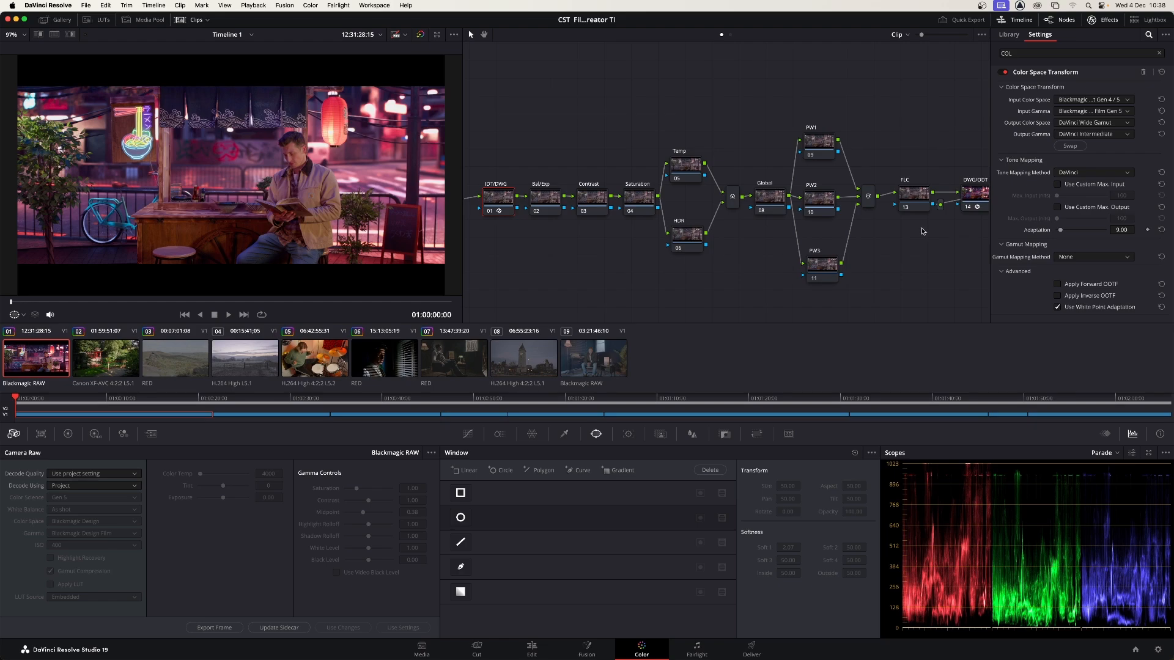
scroll(922, 231, "right", 5)
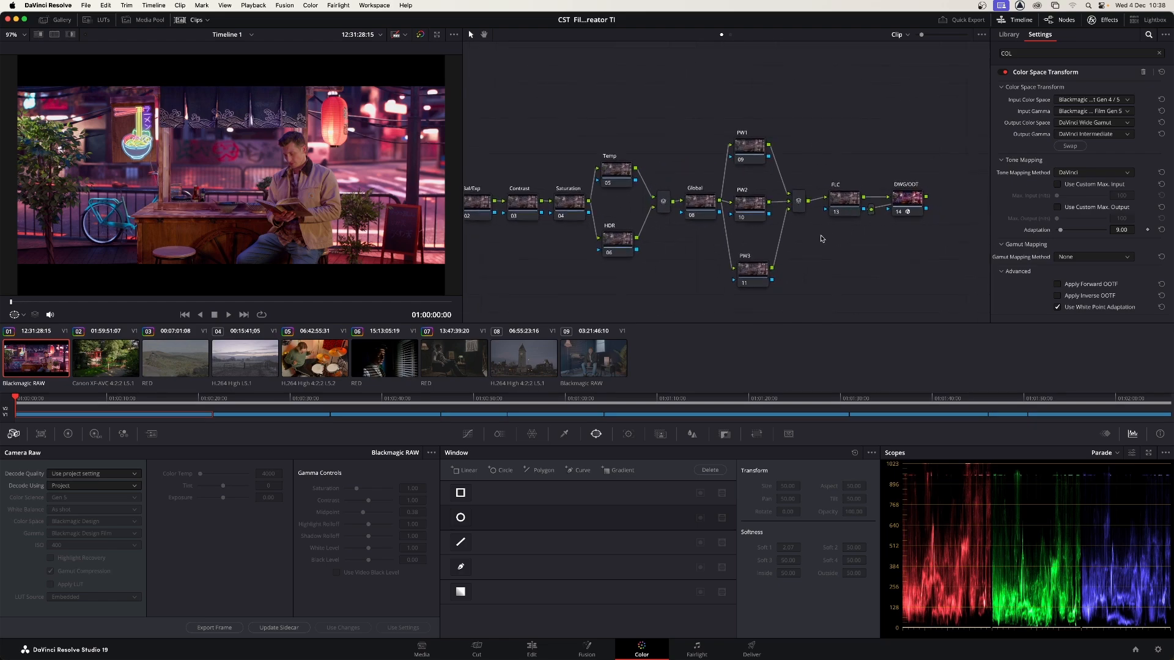
left_click(904, 197)
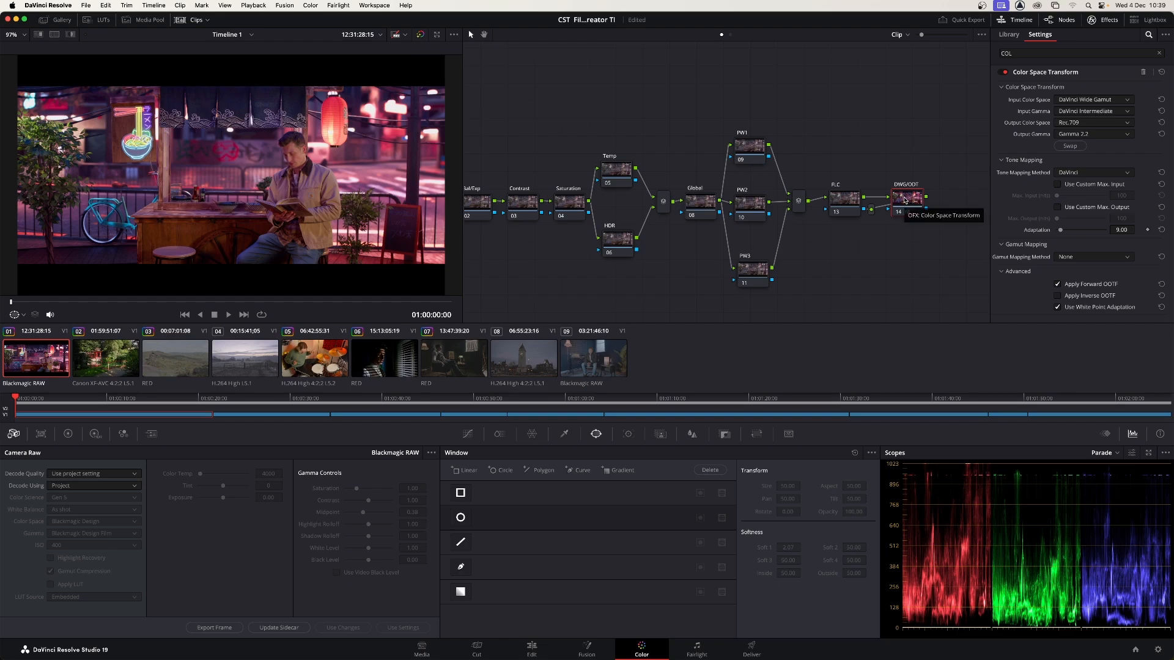
key("alt+s")
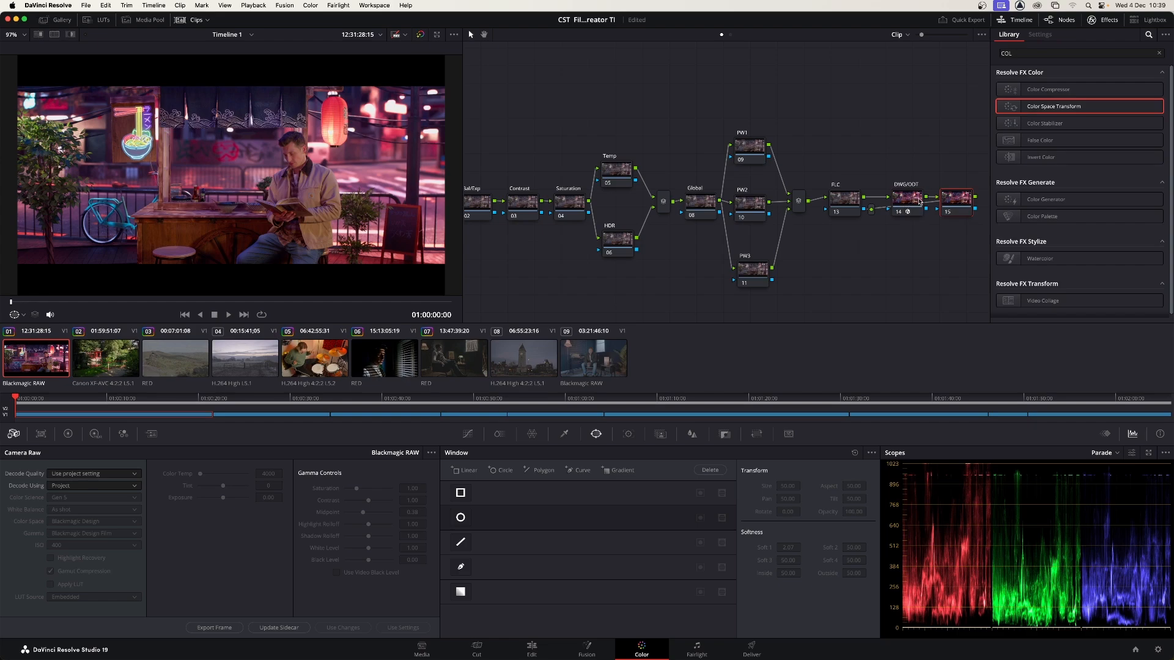
right_click(947, 201)
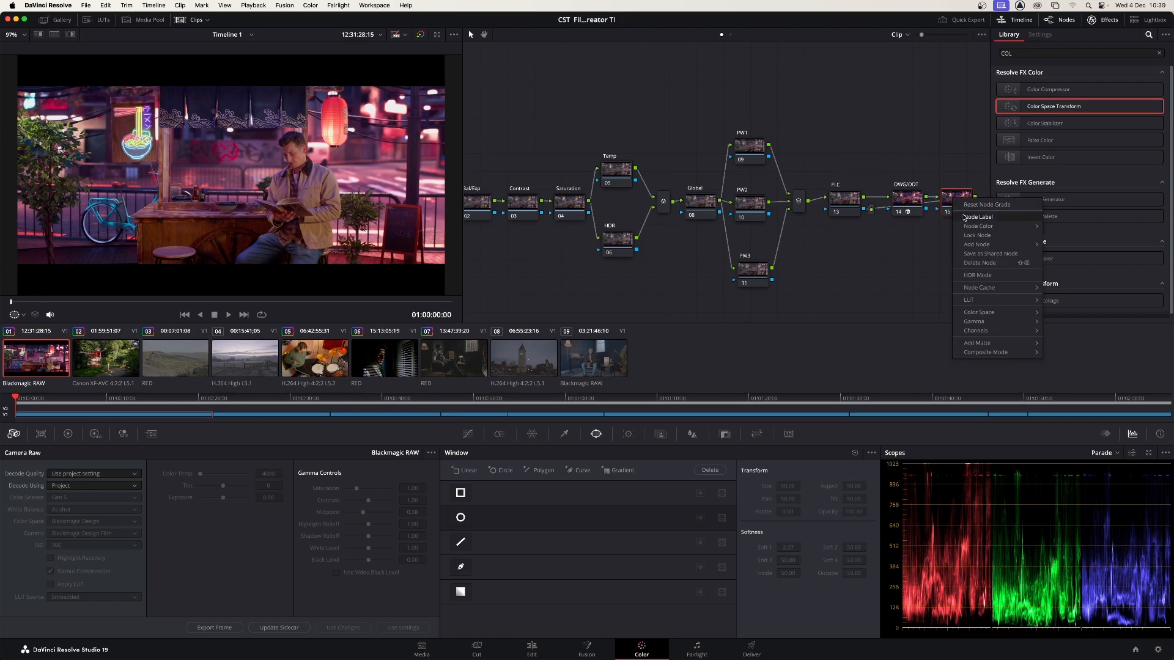
left_click(964, 217)
type("Cineon")
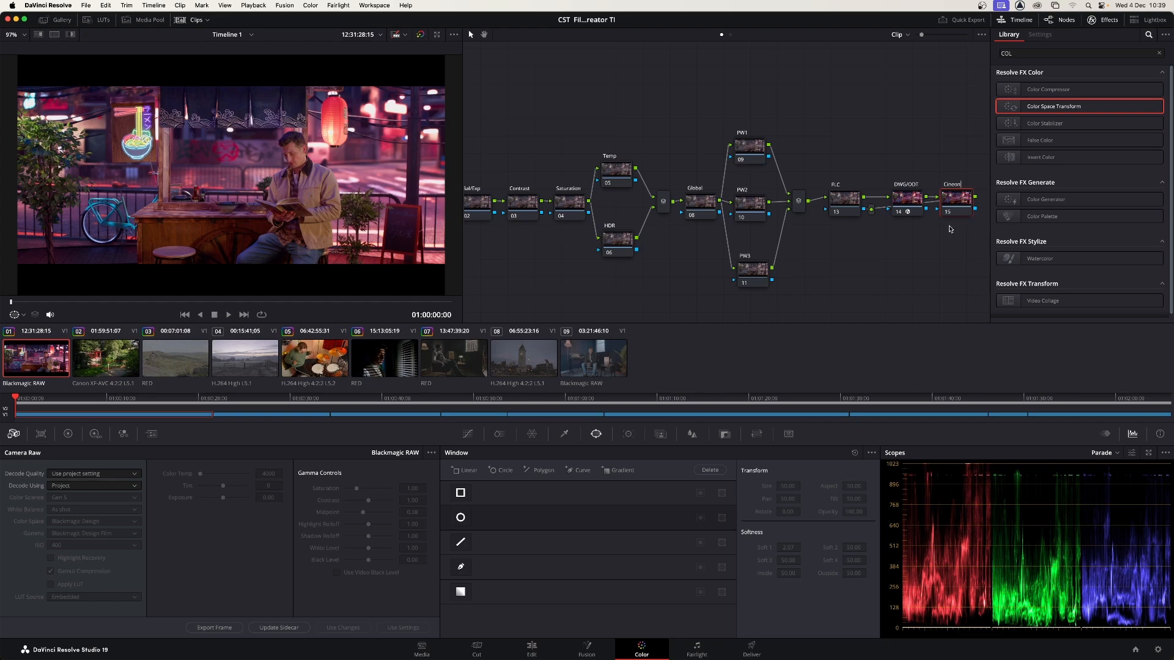
key("Return")
- Apply a Color Space Transform to the Cineon node with Rec.709 input color space and Gamma 2.2 input gamma, matching the DWG/ODT output
left_click_drag(1019, 111, 964, 209)
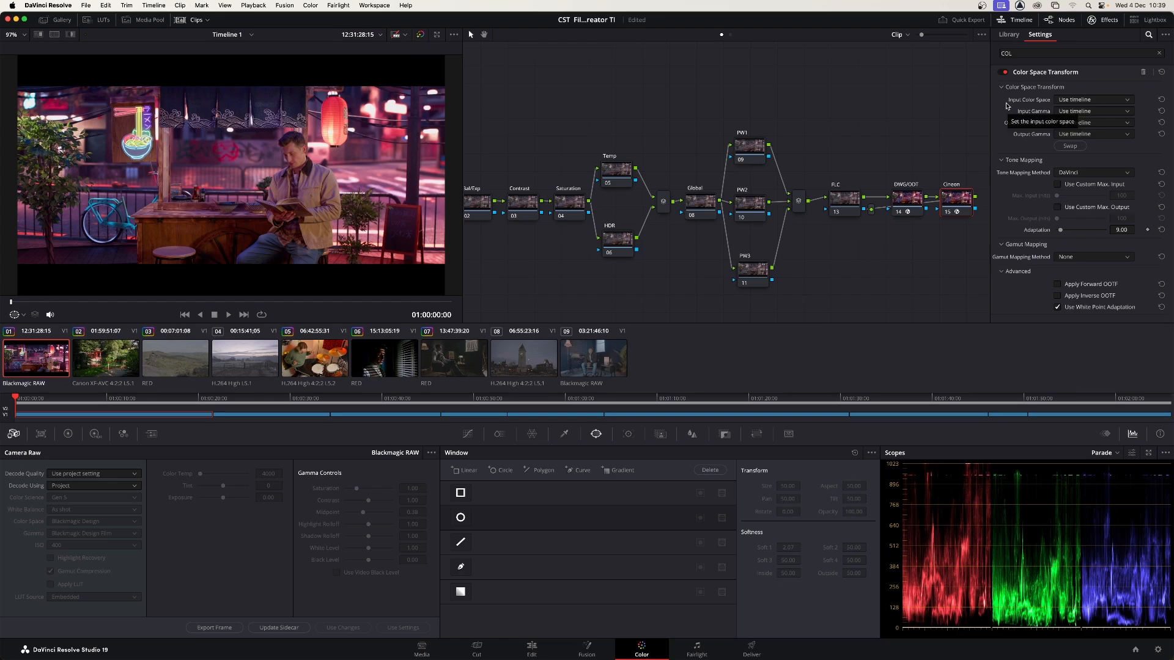
left_click(911, 198)
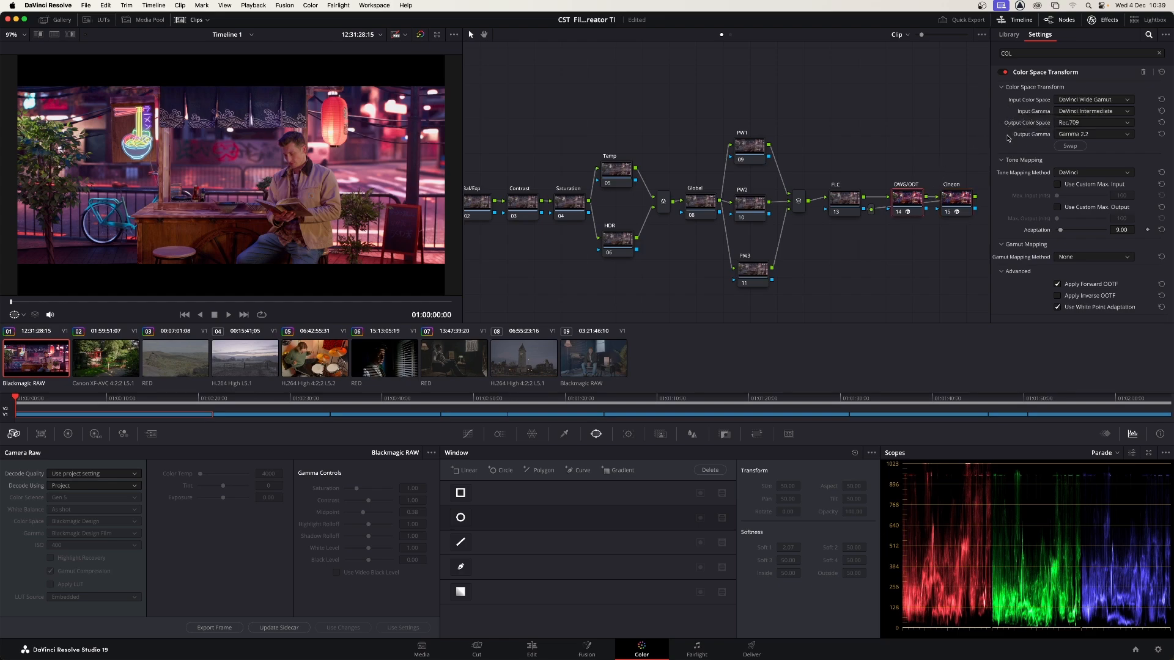
left_click(960, 204)
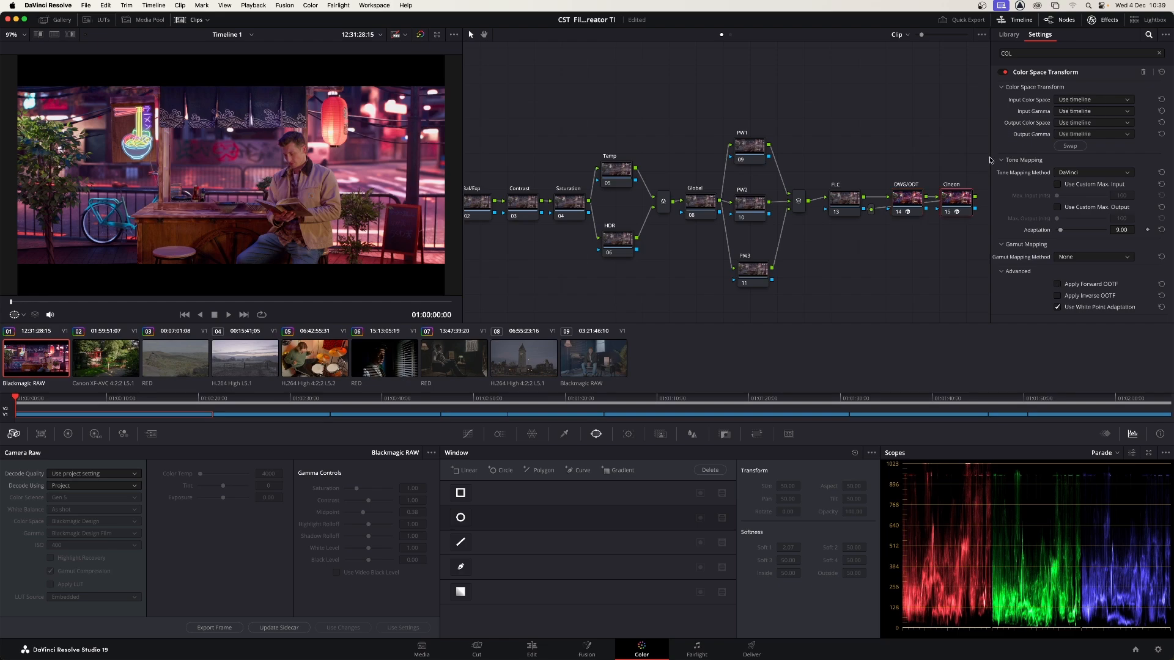
left_click(1079, 103)
scroll(1170, 125, "down", 1)
left_click_drag(1170, 124, 1170, 168)
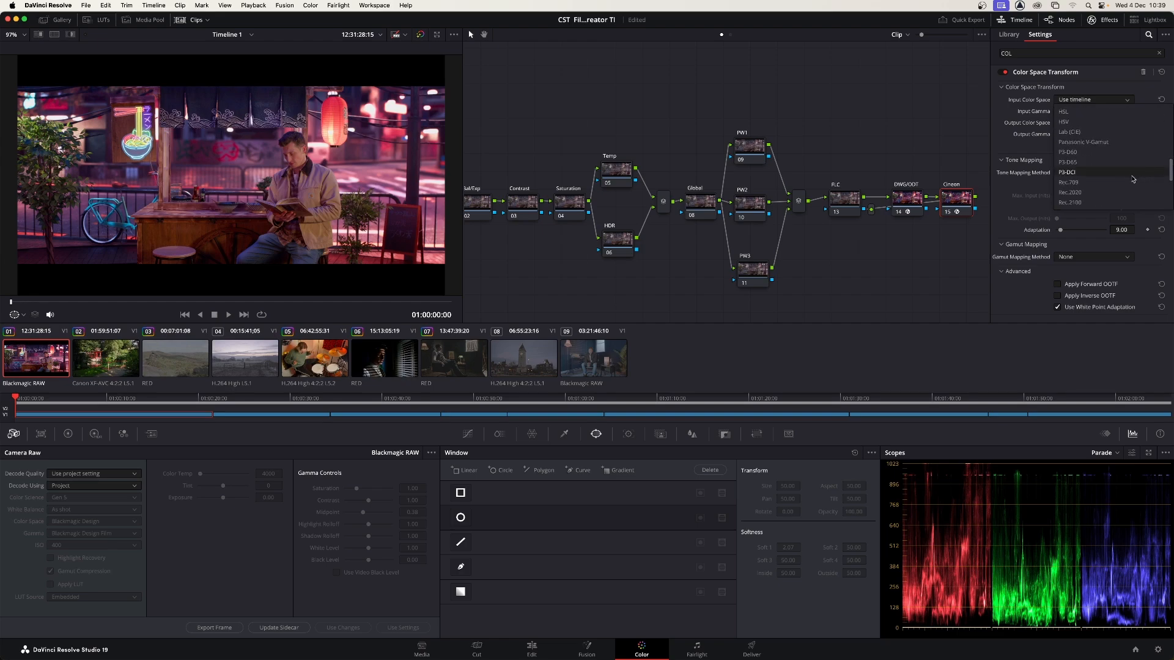
left_click(1069, 182)
left_click(1099, 112)
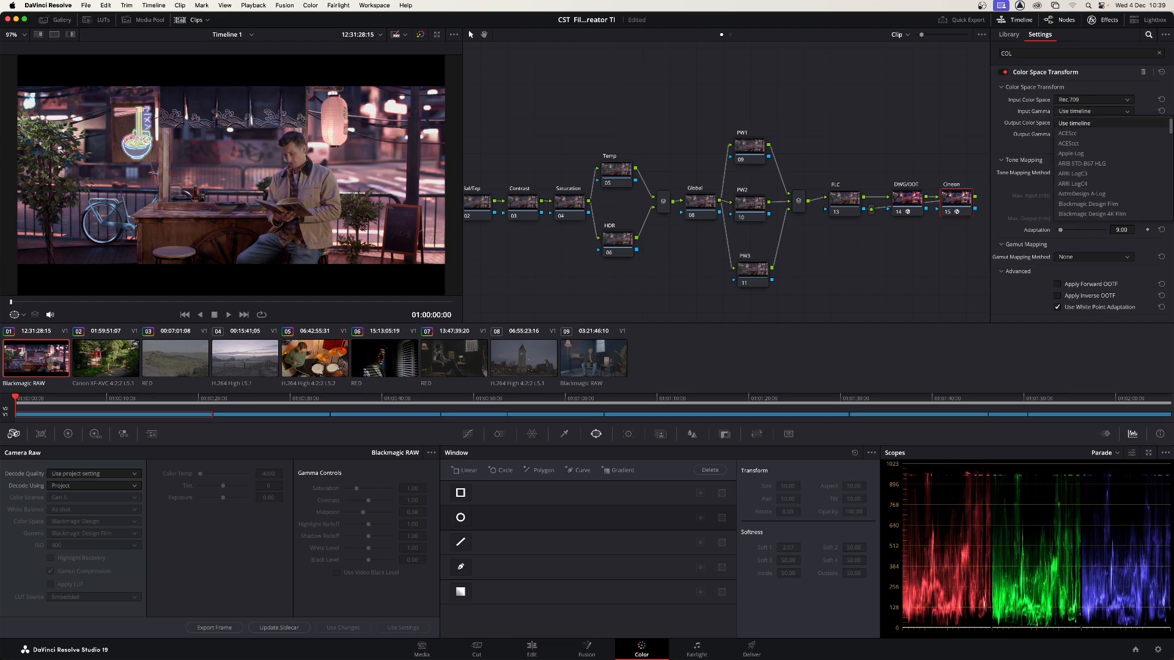
left_click_drag(1171, 130, 1172, 160)
left_click(1113, 204)
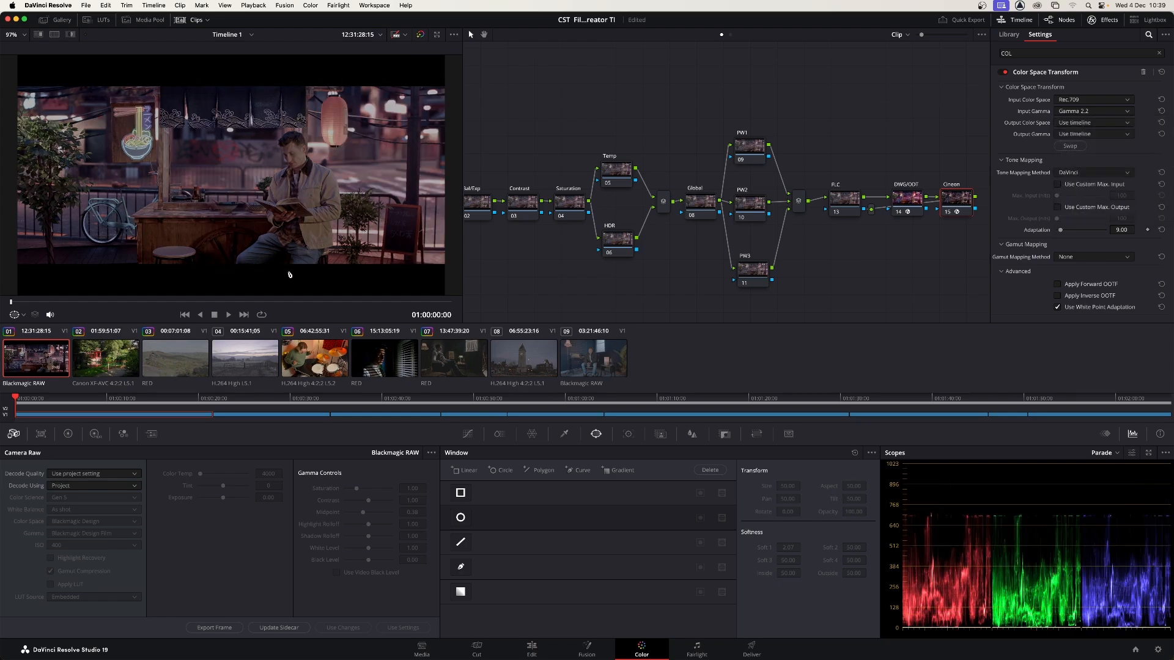
- Set the Cineon node's transform output gamma to Cineon Film Log
left_click(1083, 134)
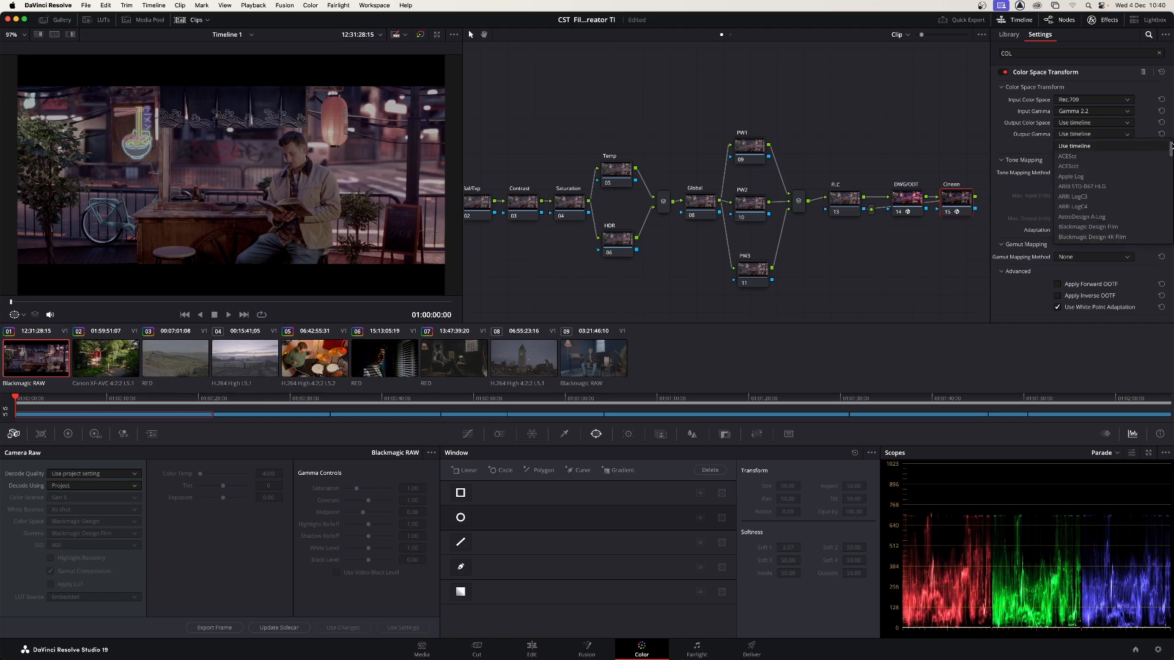
left_click_drag(1171, 145, 1172, 171)
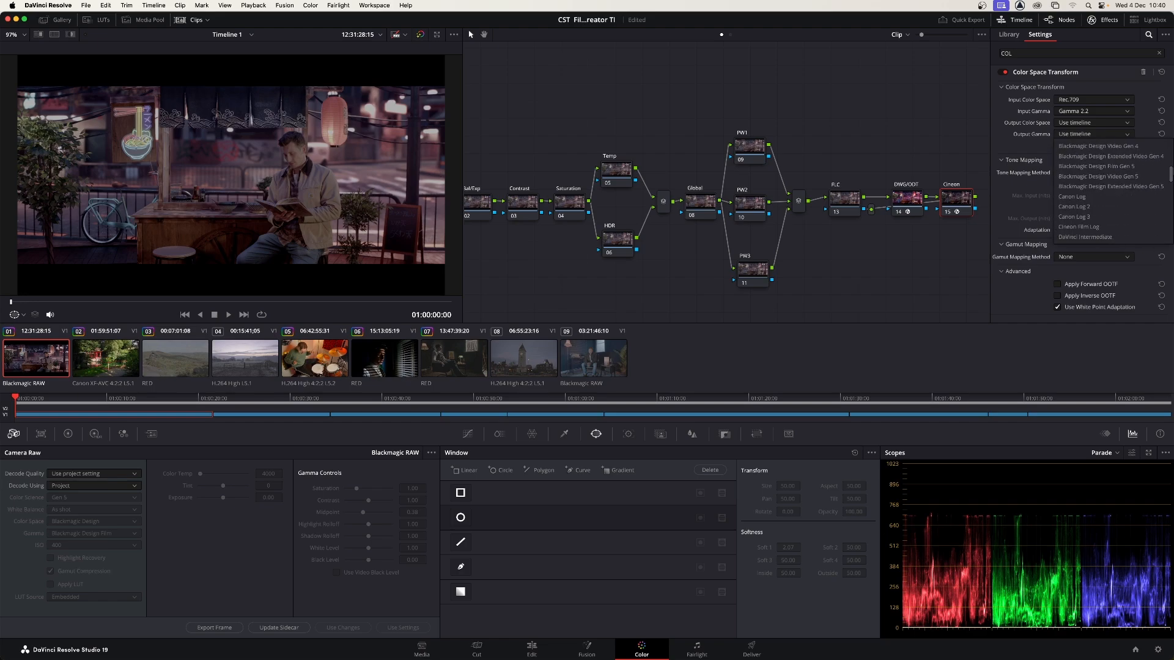
left_click(1078, 228)
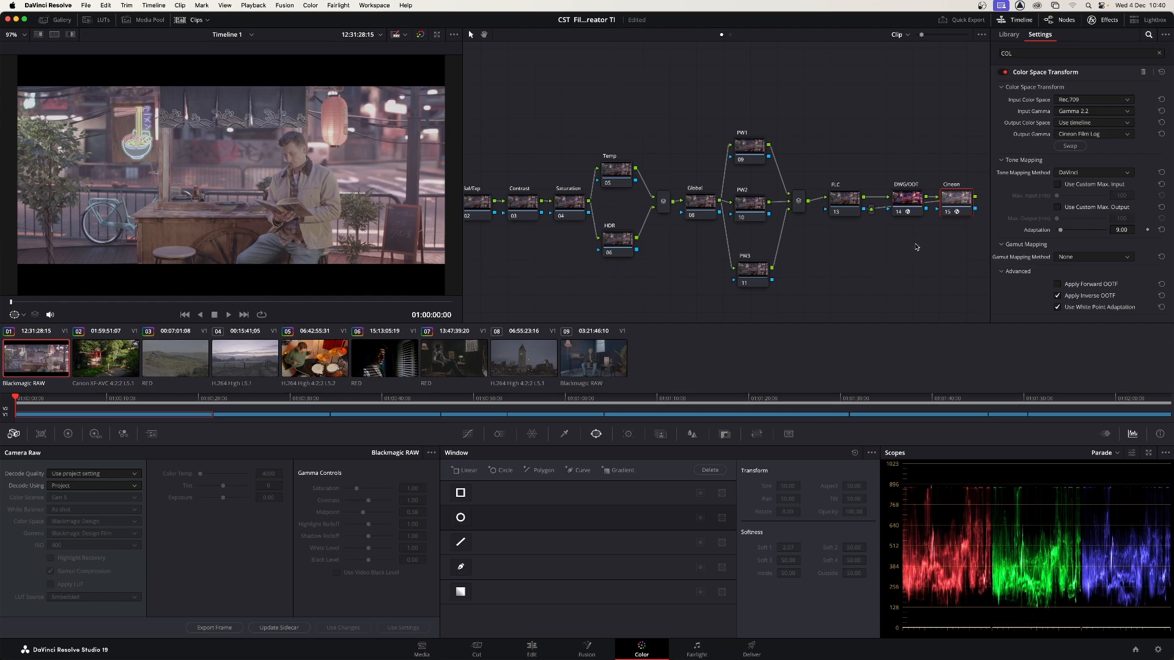
- Add a serial node after the Cineon node and label it KD2383
scroll(916, 247, "right", 2)
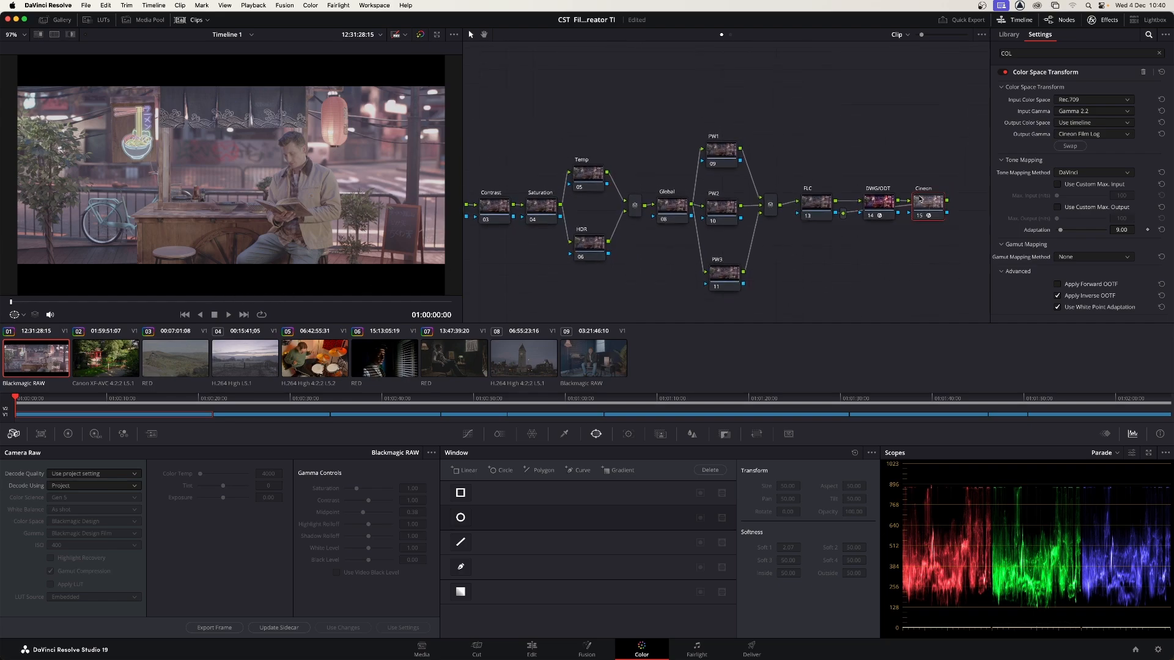
key("alt+s")
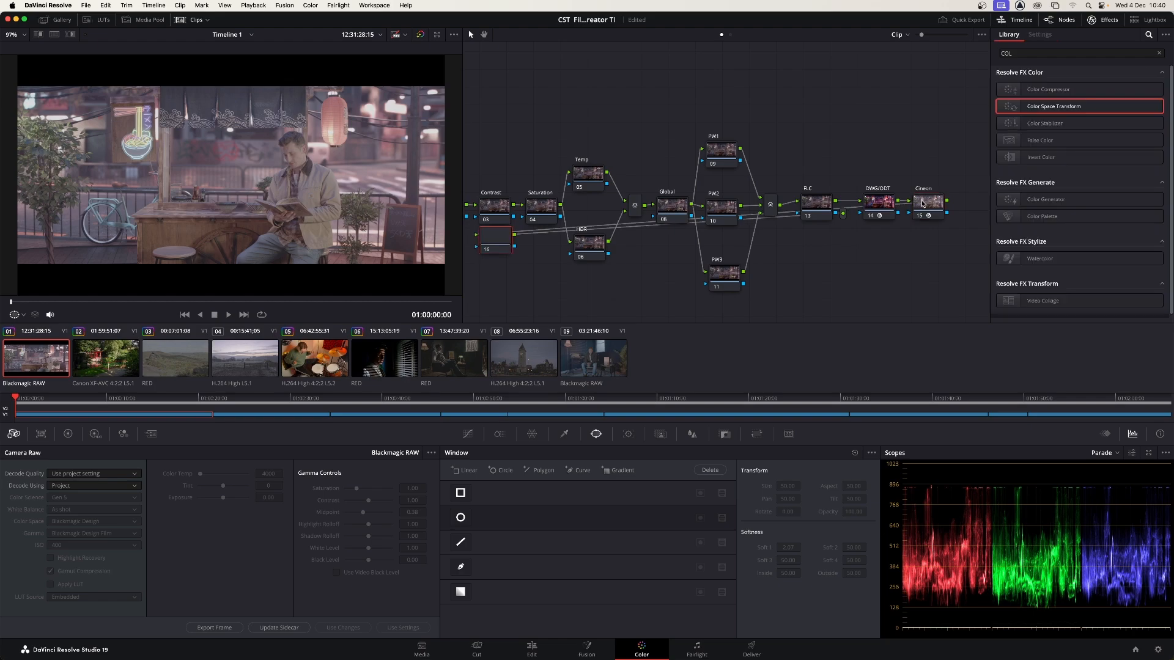
left_click_drag(502, 242, 978, 207)
right_click(978, 206)
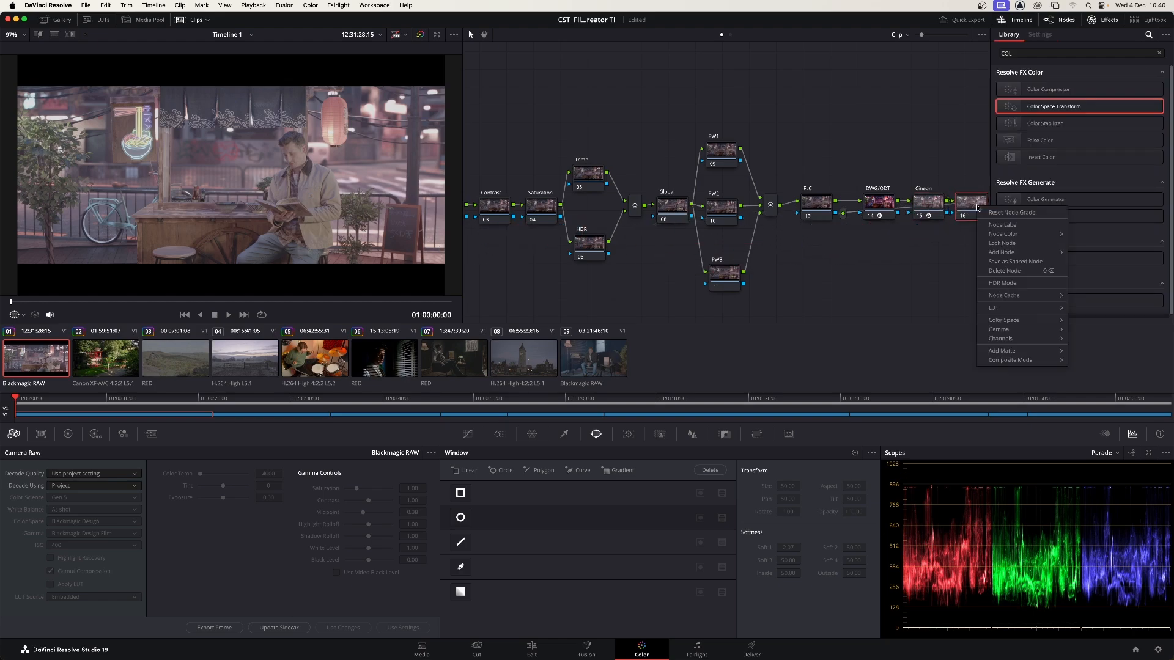
left_click(1003, 223)
type("K")
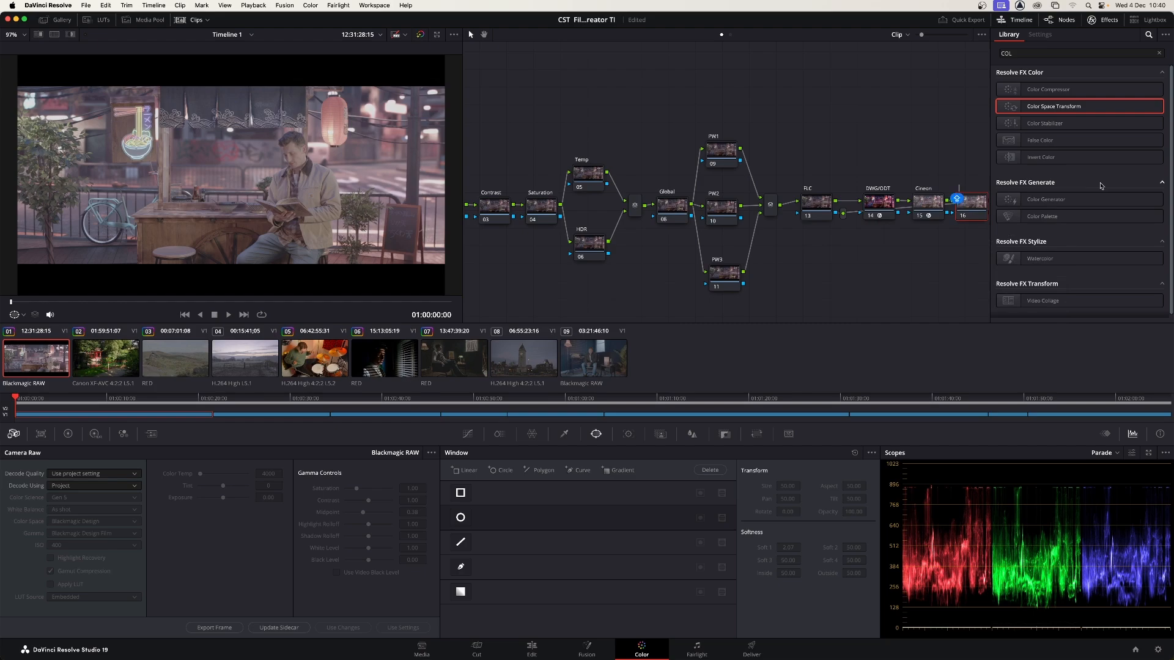
type("D2383")
left_click(963, 237)
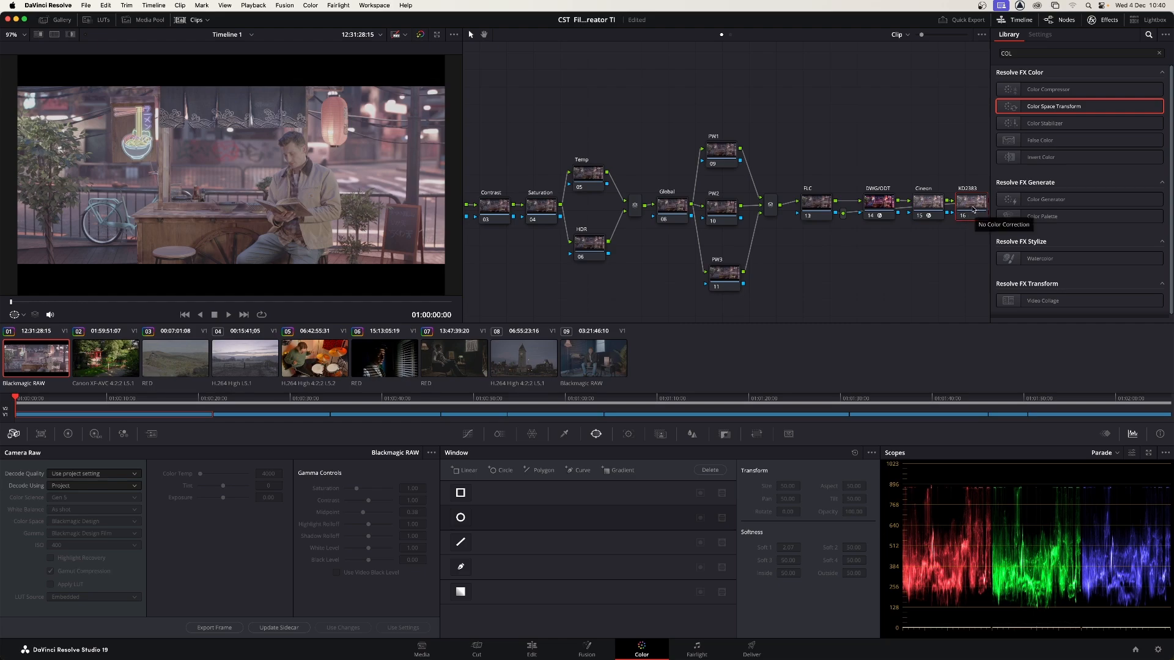
right_click(973, 209)
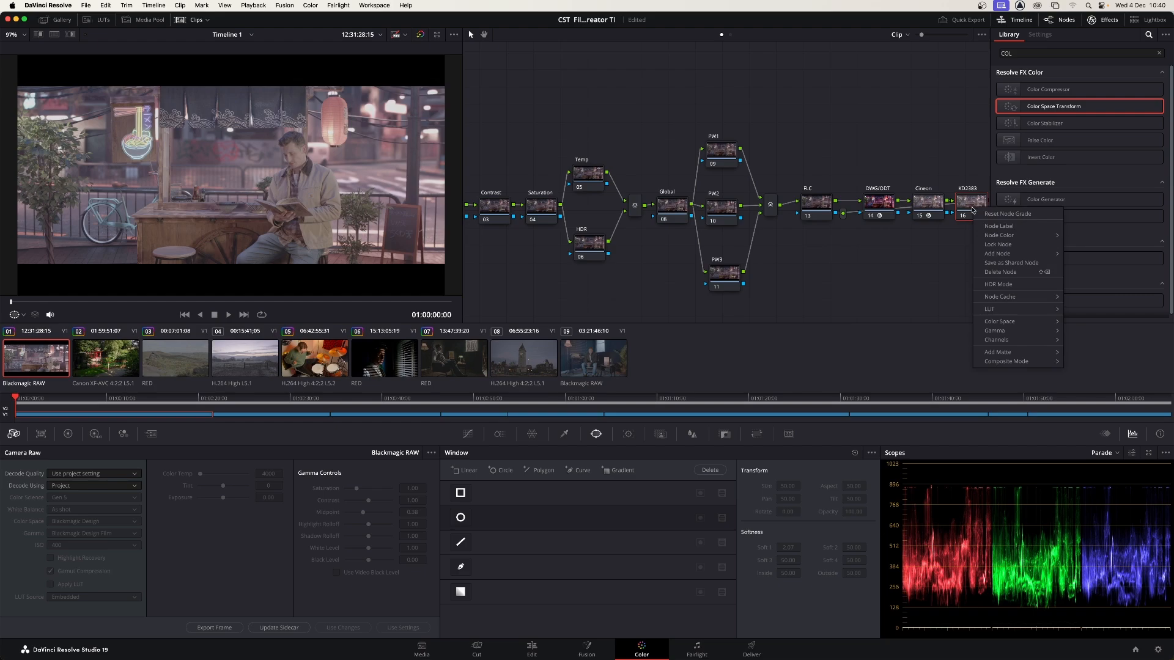
mouse_move(1001, 309)
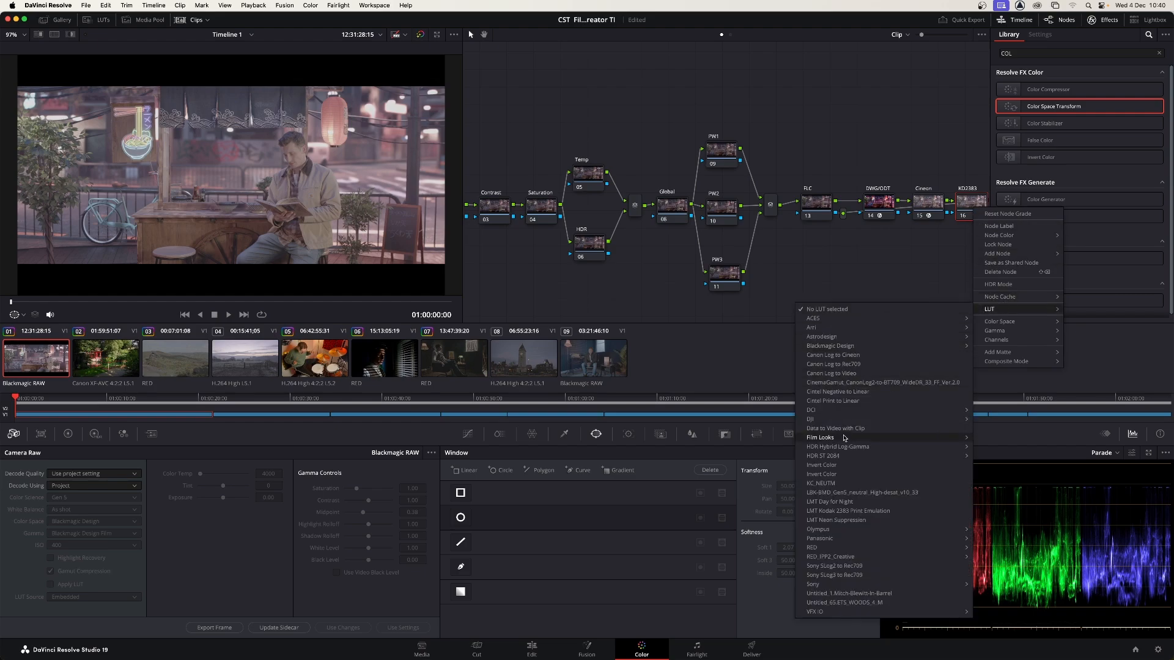
mouse_move(846, 439)
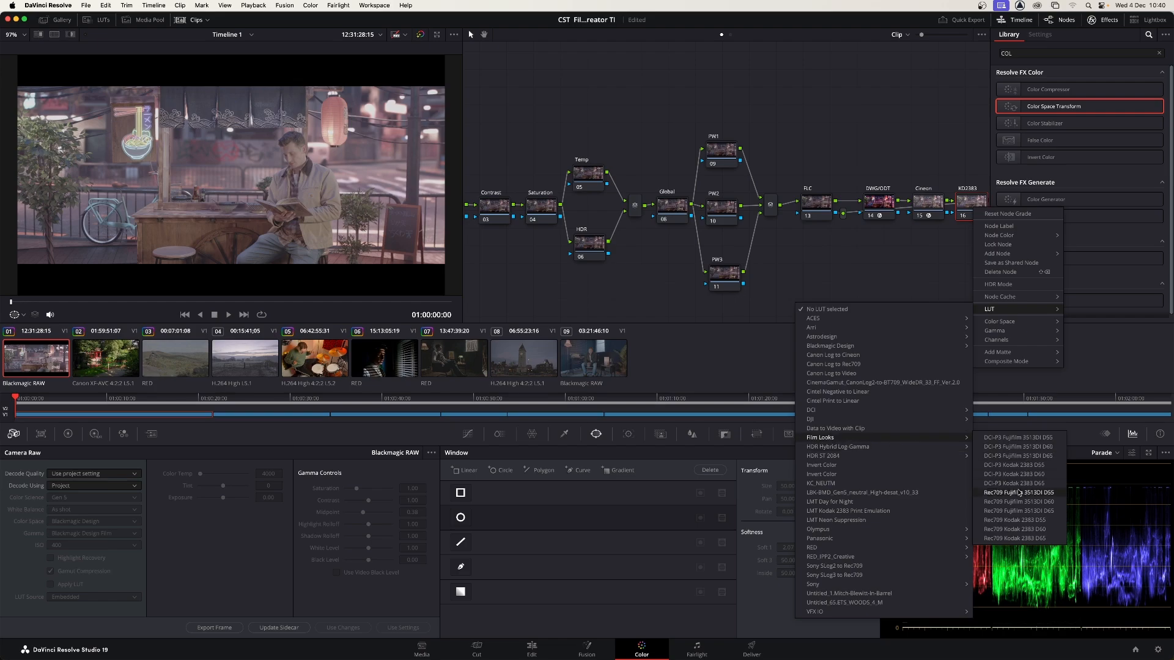
left_click(1027, 520)
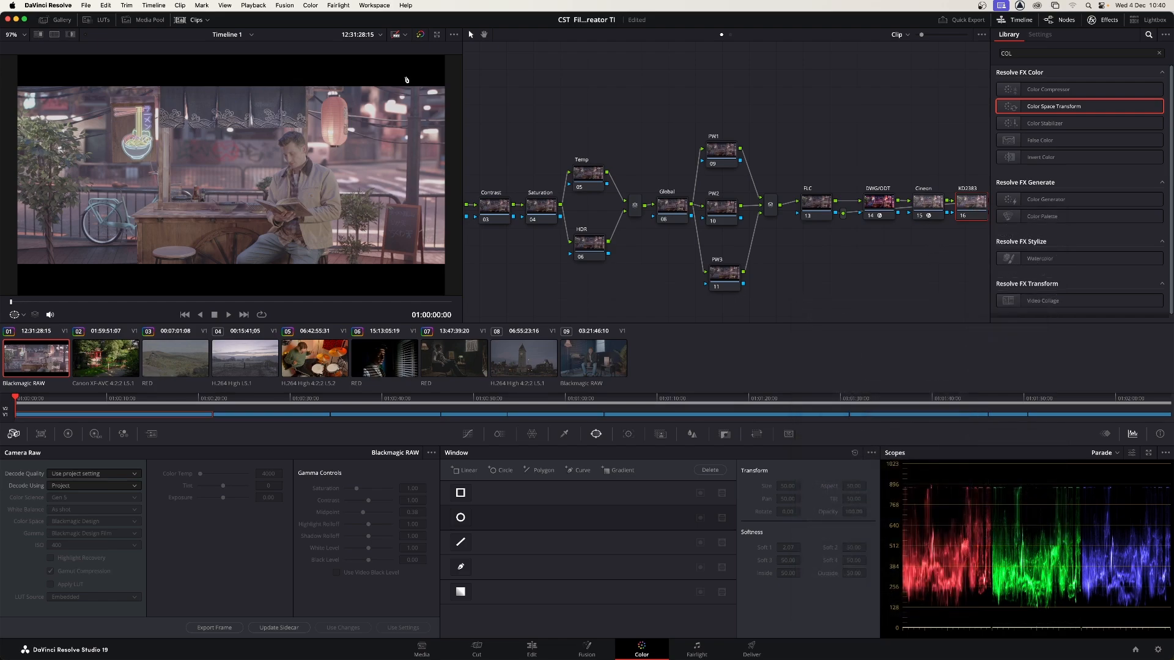
- Apply the Rec709 Kodak 2383 D60 LUT from the Film Looks collection to the KD2383 node and close the LUT browser
left_click(98, 21)
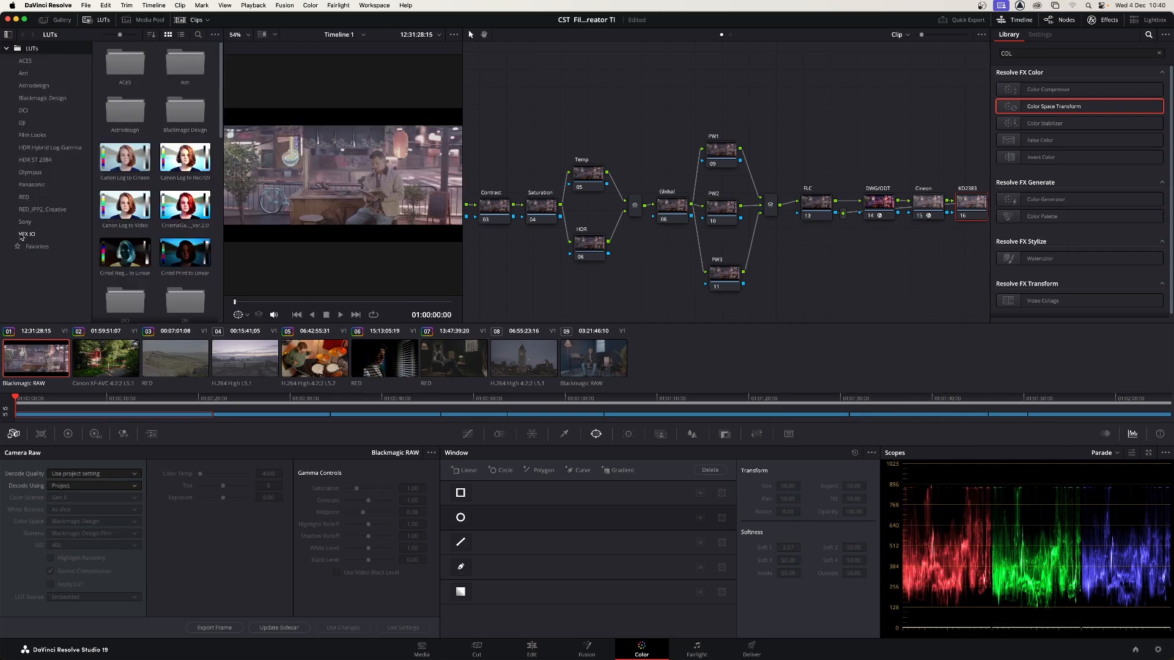
left_click(38, 137)
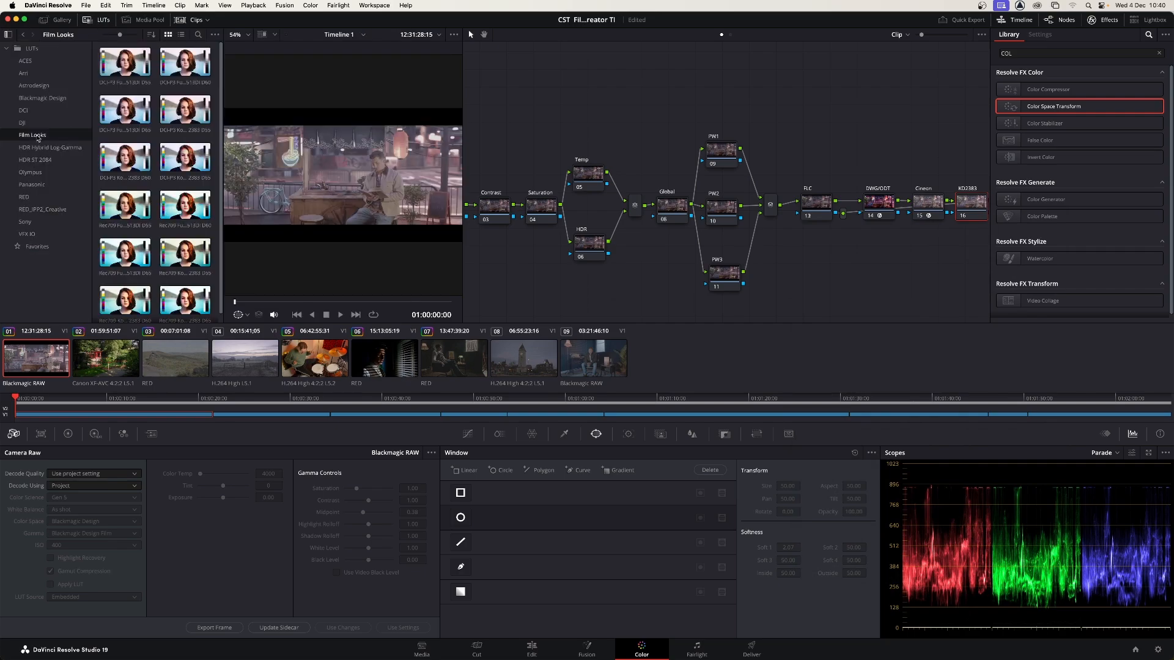
left_click(36, 247)
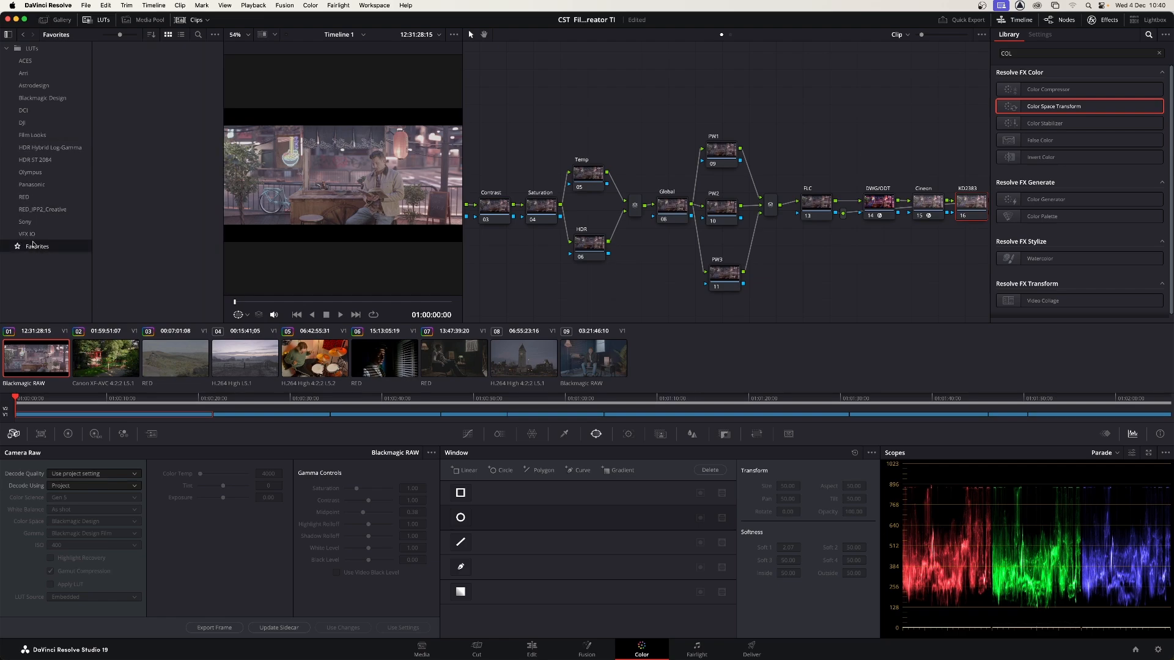
left_click(48, 138)
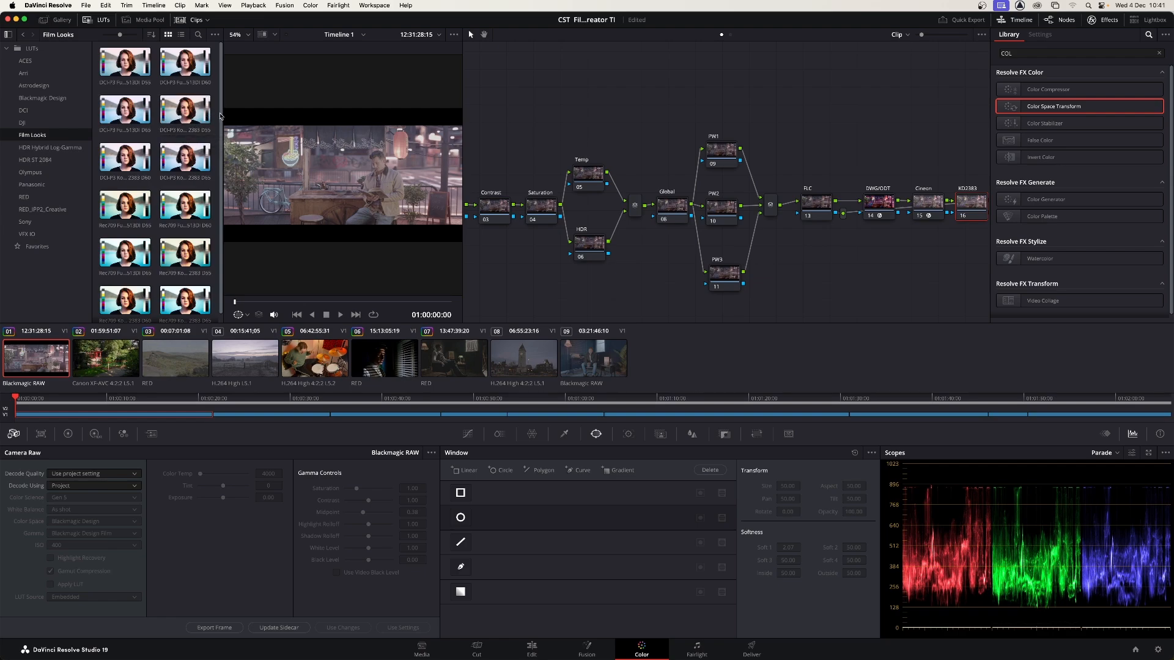
scroll(219, 134, "down", 1)
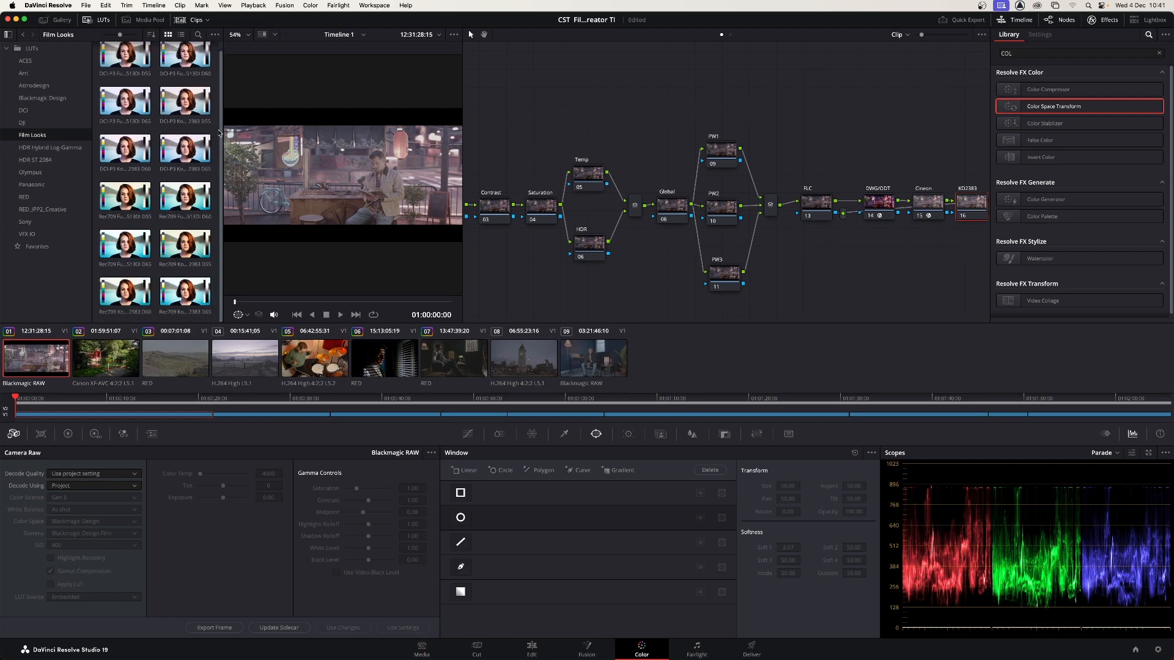
left_click(163, 289)
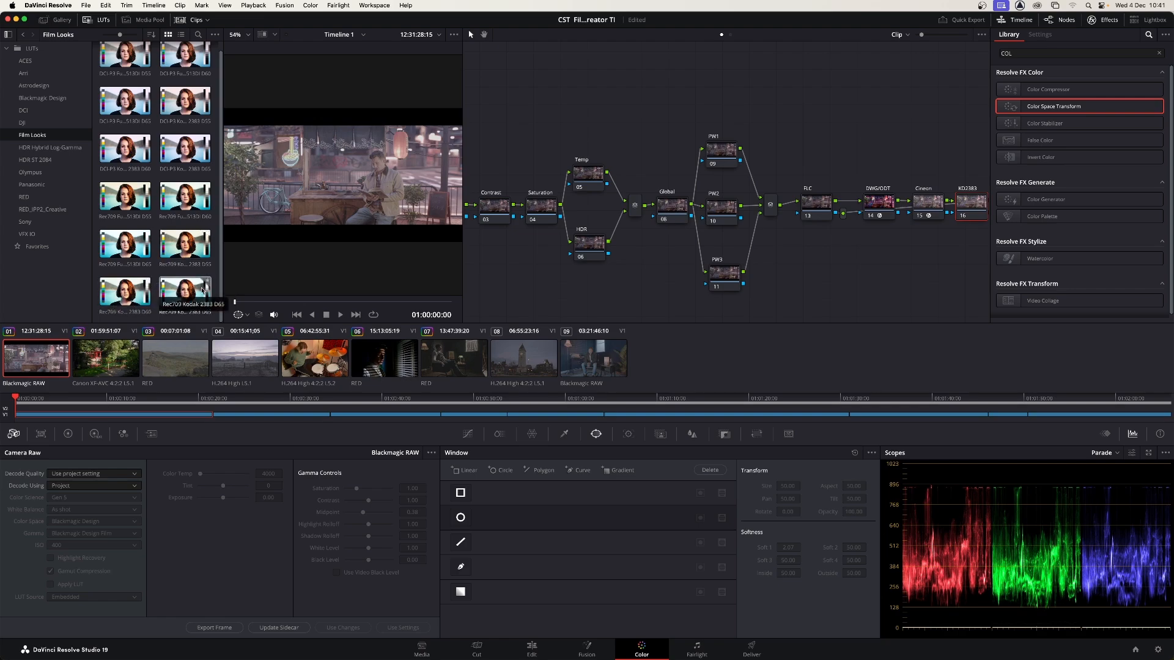
left_click(129, 292)
left_click_drag(129, 291, 346, 168)
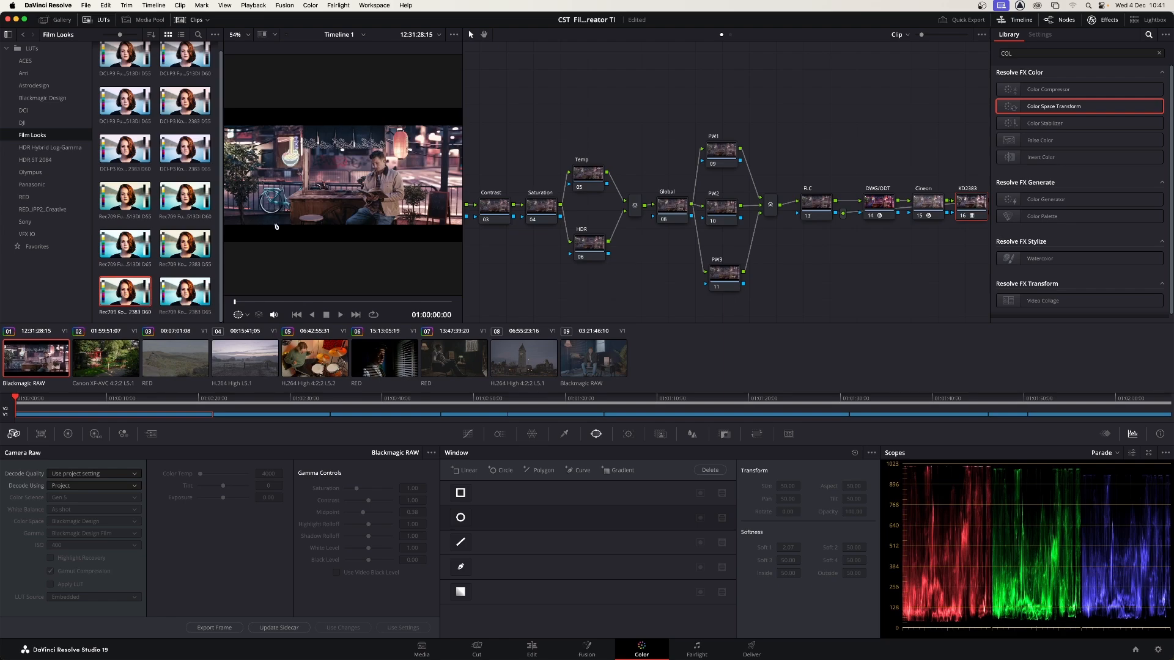
left_click(87, 22)
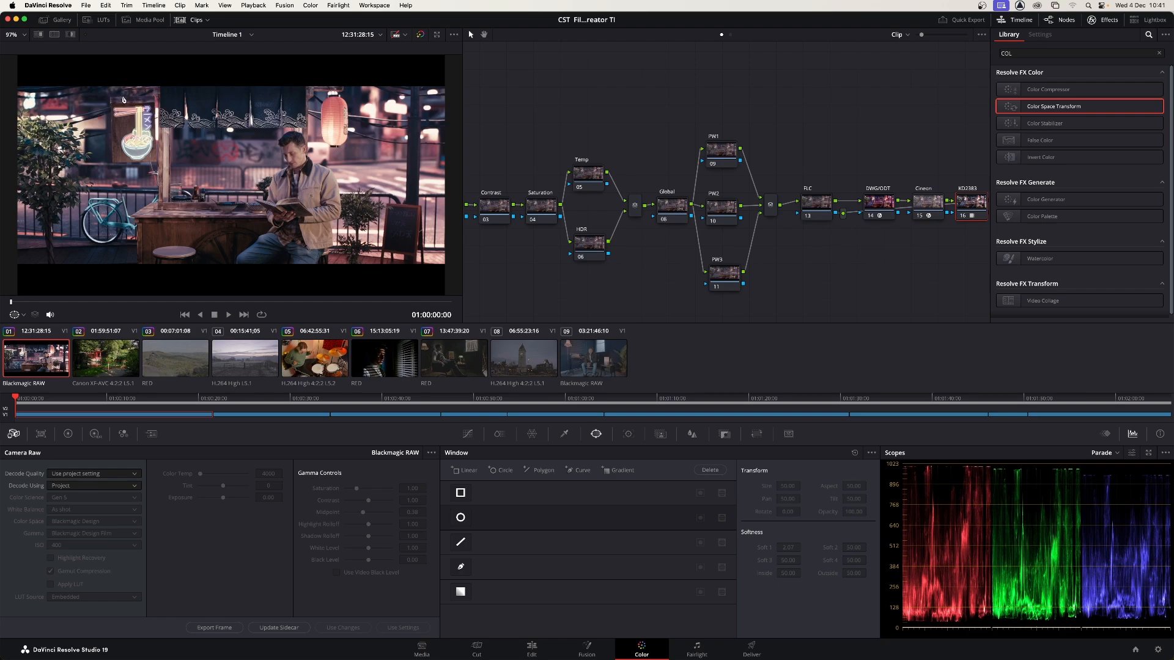
- Combine the Cineon and KD2383 nodes into a compound node and place it beside the DWG/ODT node
left_click_drag(916, 173, 981, 231)
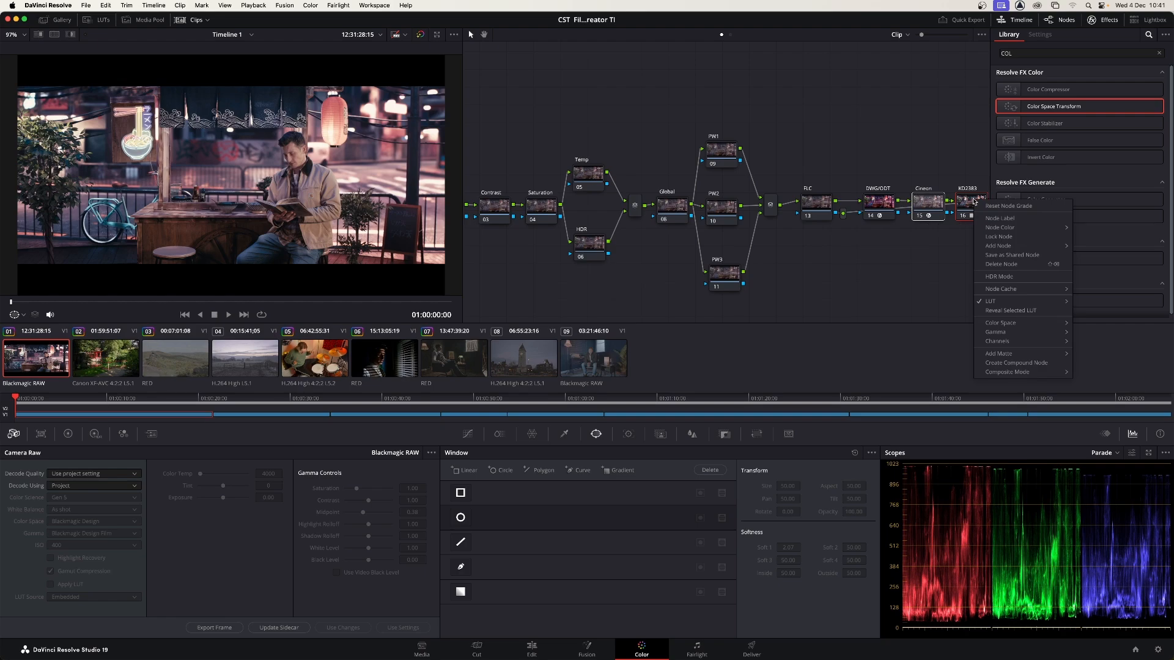
right_click(974, 204)
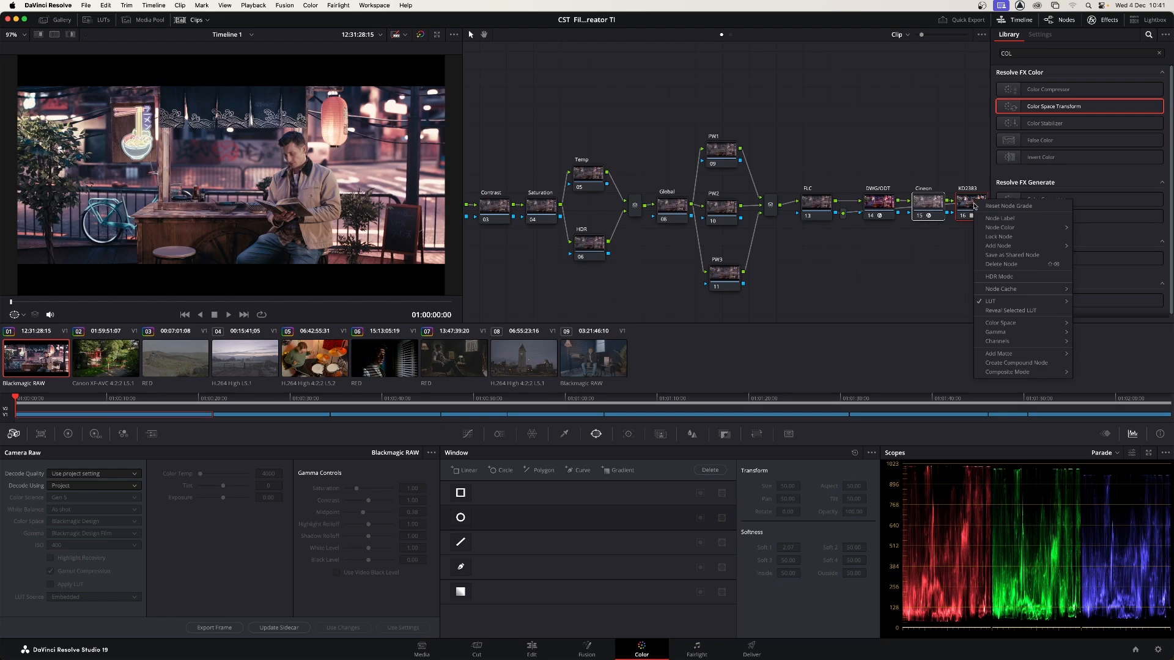
left_click(1005, 365)
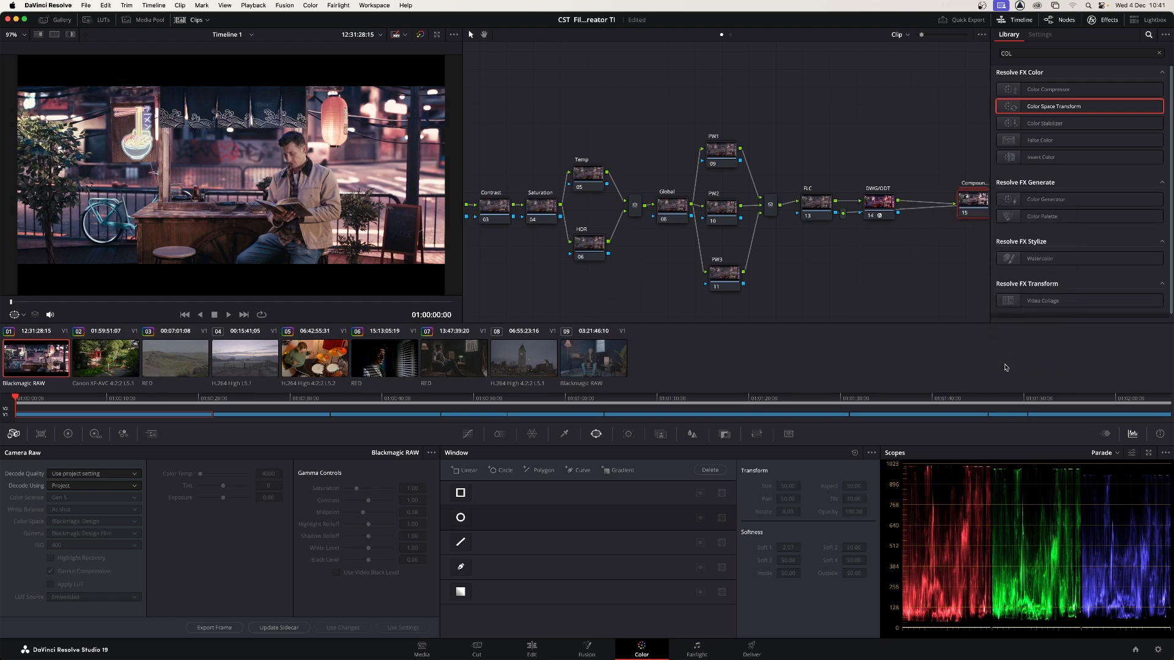
left_click_drag(974, 201, 936, 204)
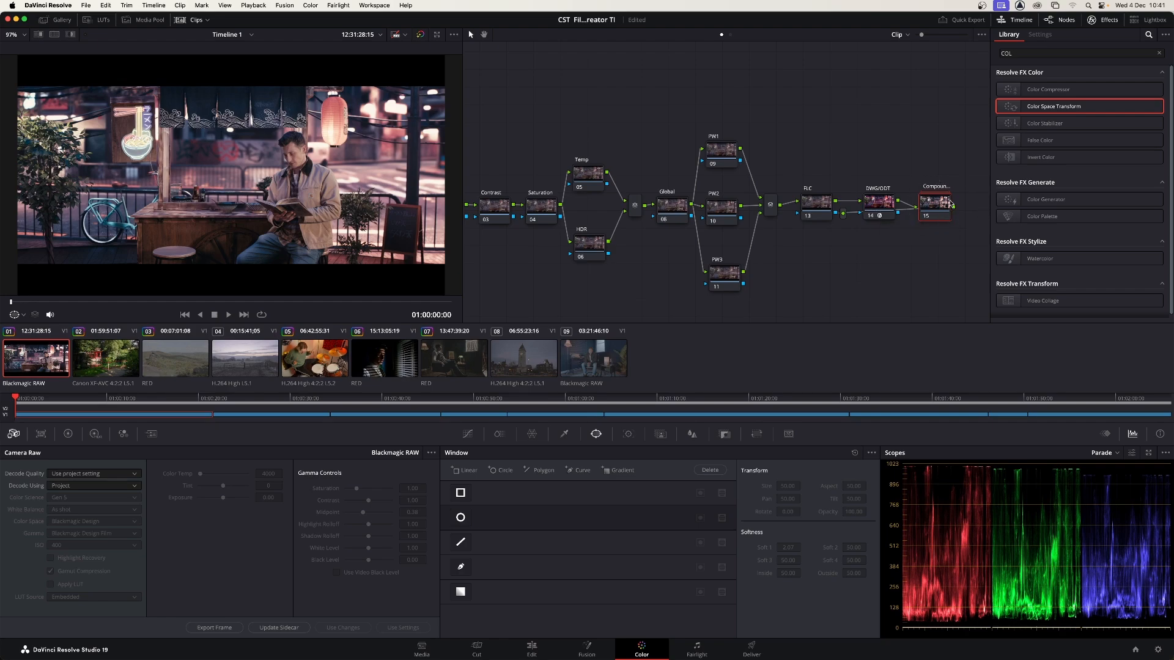
- Lower the compound node's key output gain to 0.303
left_click(725, 435)
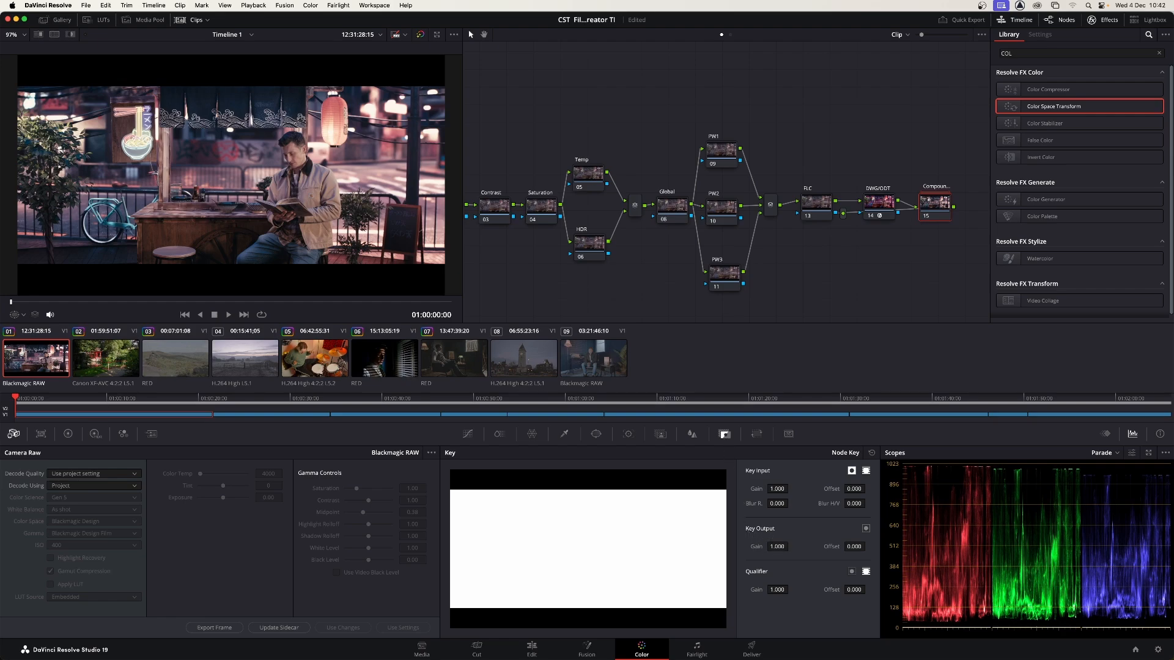
mouse_move(757, 546)
left_mouse_down()
mouse_move(703, 546)
mouse_move(780, 546)
left_mouse_up()
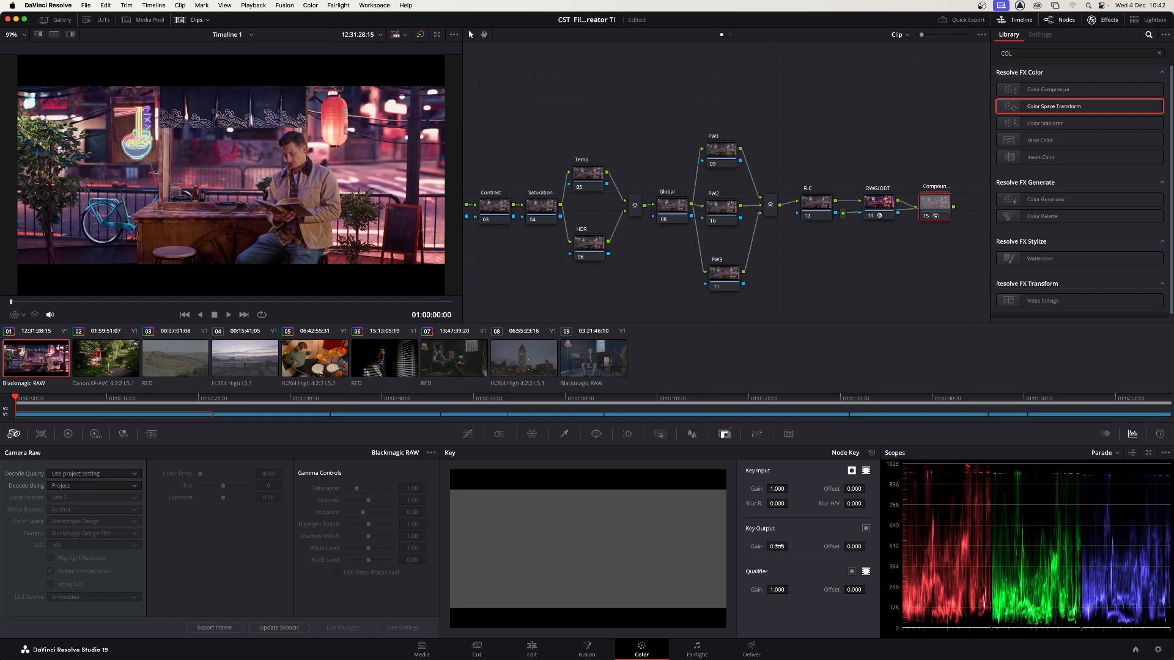
- Compare the image with the compound film-look node repeatedly disabled and enabled, and examine the full node tree
key("super+d")
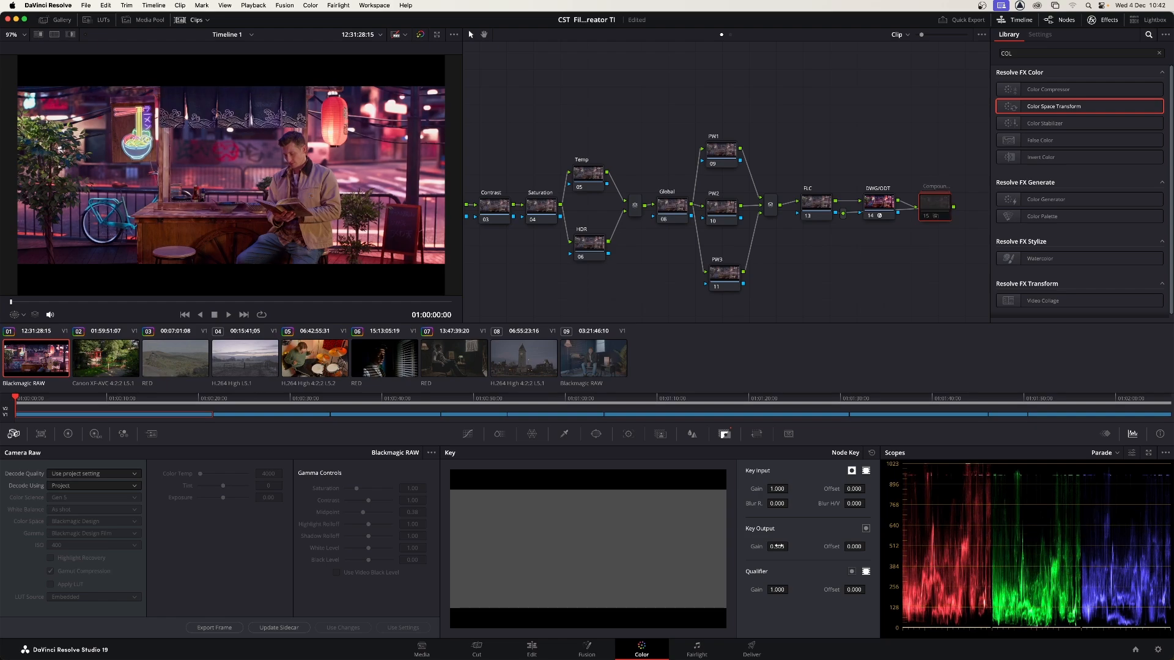
key("super+d")
key("super+d")
key("super+d")
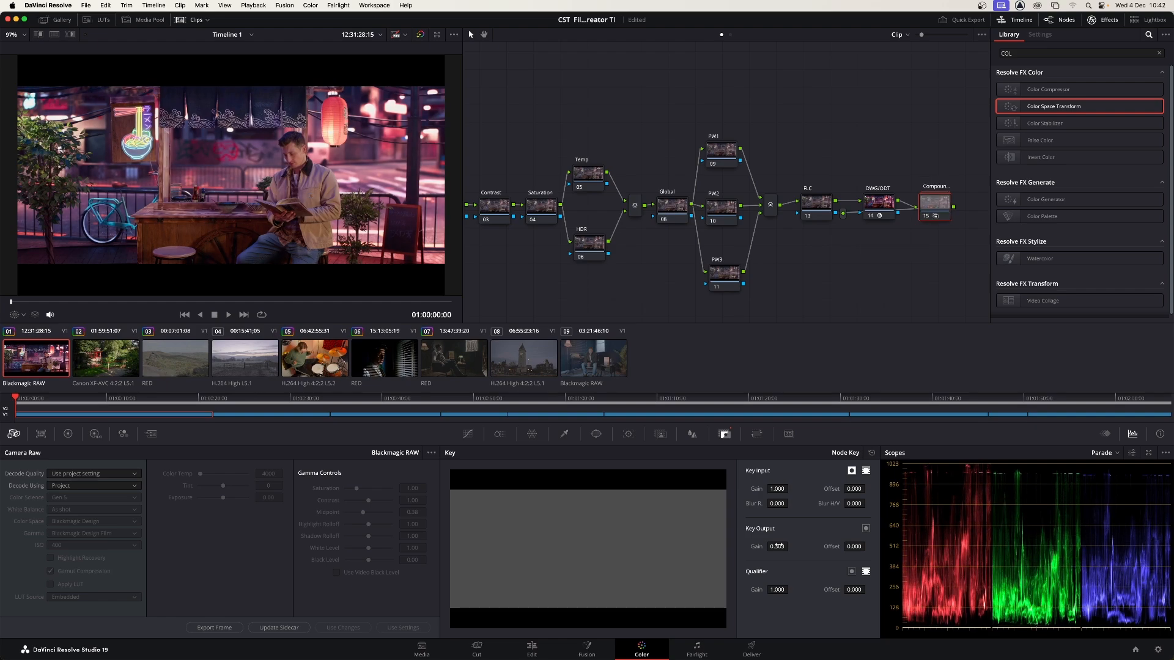
key("super+d")
key("super+d")
key("super+d")
key("super+d")
key("super+d")
key("super+d")
key("super+d")
key("super+d")
left_click_drag(855, 250, 945, 255)
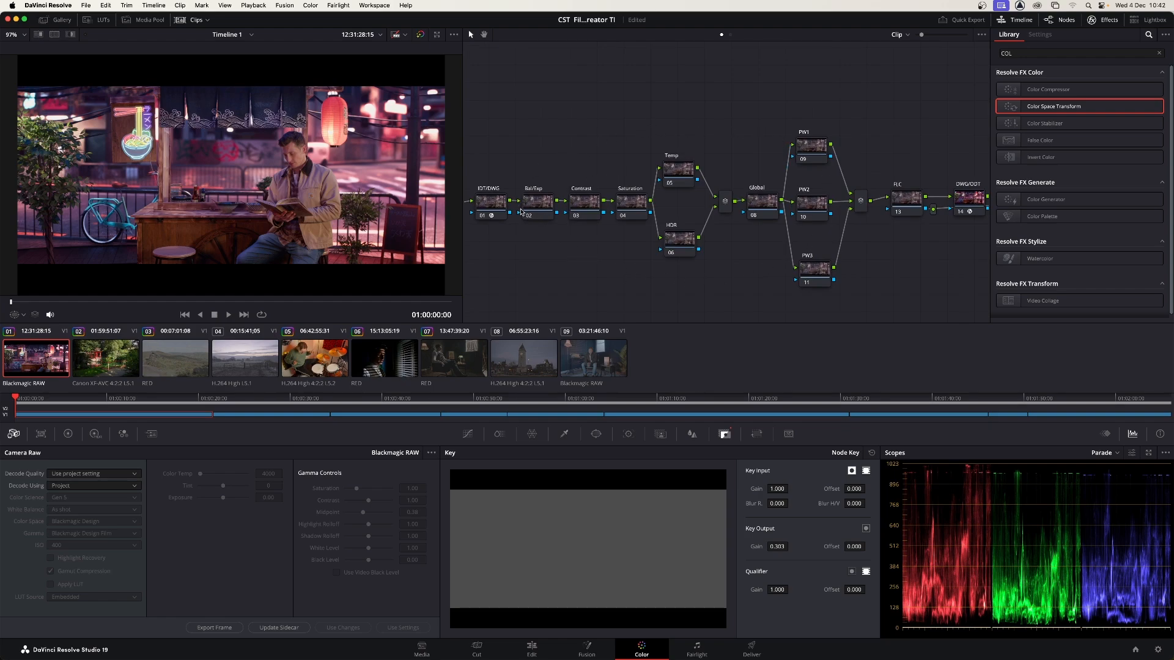
- On the Bal/Exp node, lower the master Lift to -0.02 and raise the master Gain to 1.08
left_click(545, 208)
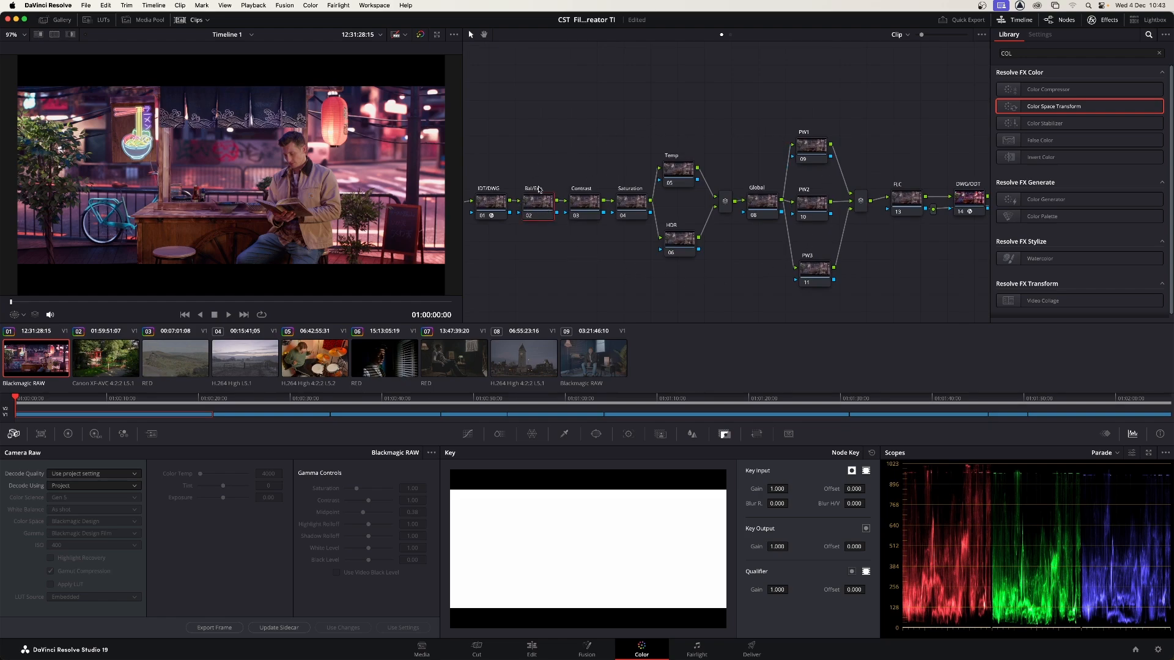
left_click(68, 434)
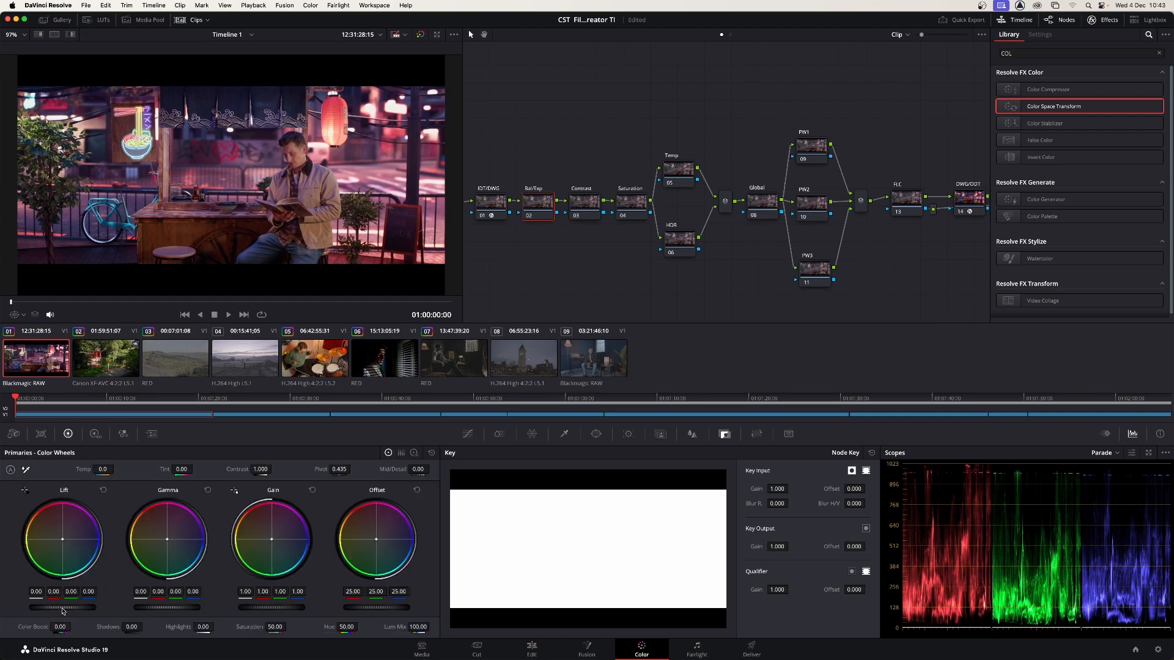
left_click_drag(90, 607, 73, 607)
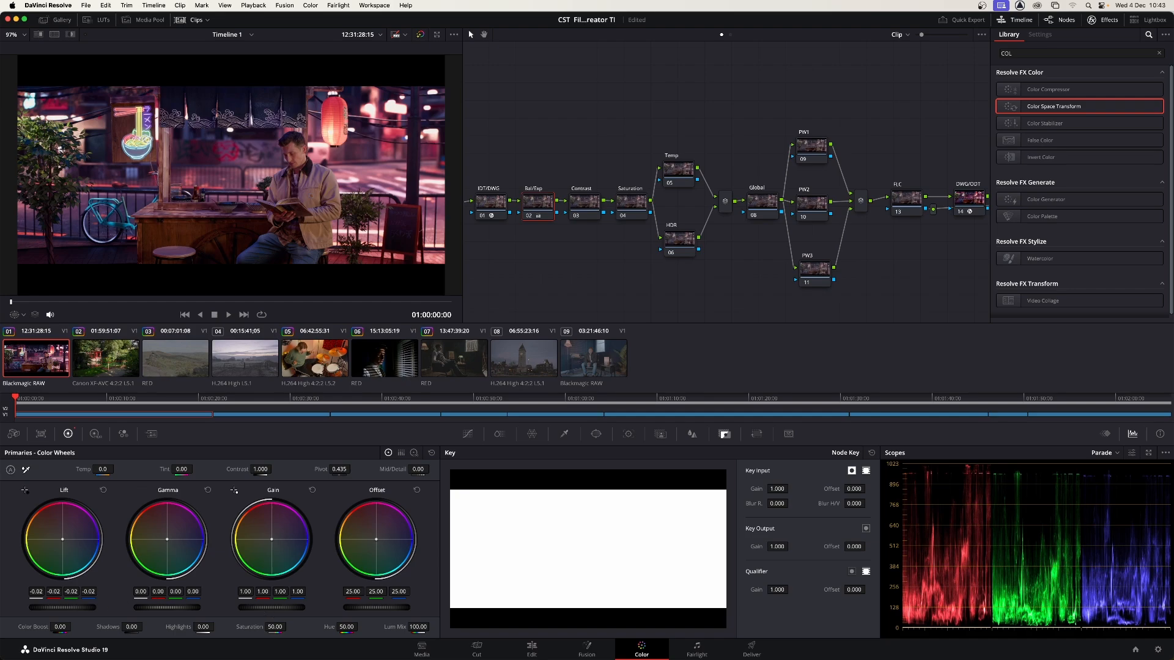
left_click_drag(262, 607, 276, 607)
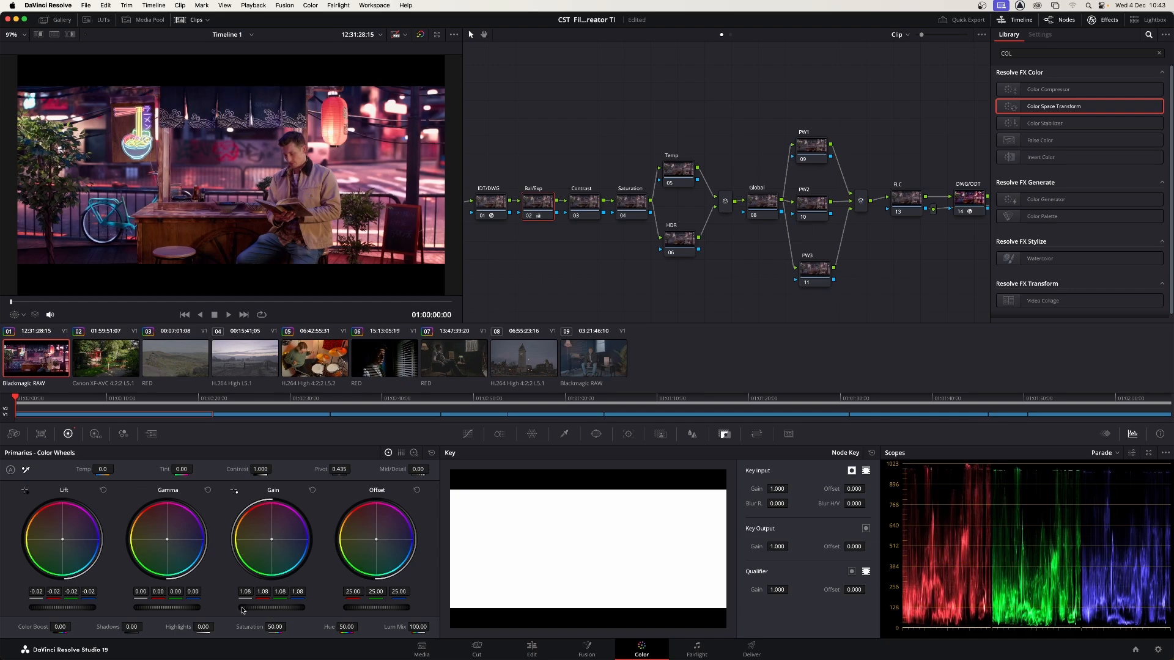
- Raise the Saturation node's saturation to 53.40 and the compound node's key output gain to 0.397
left_click(626, 207)
left_click_drag(952, 254, 753, 242)
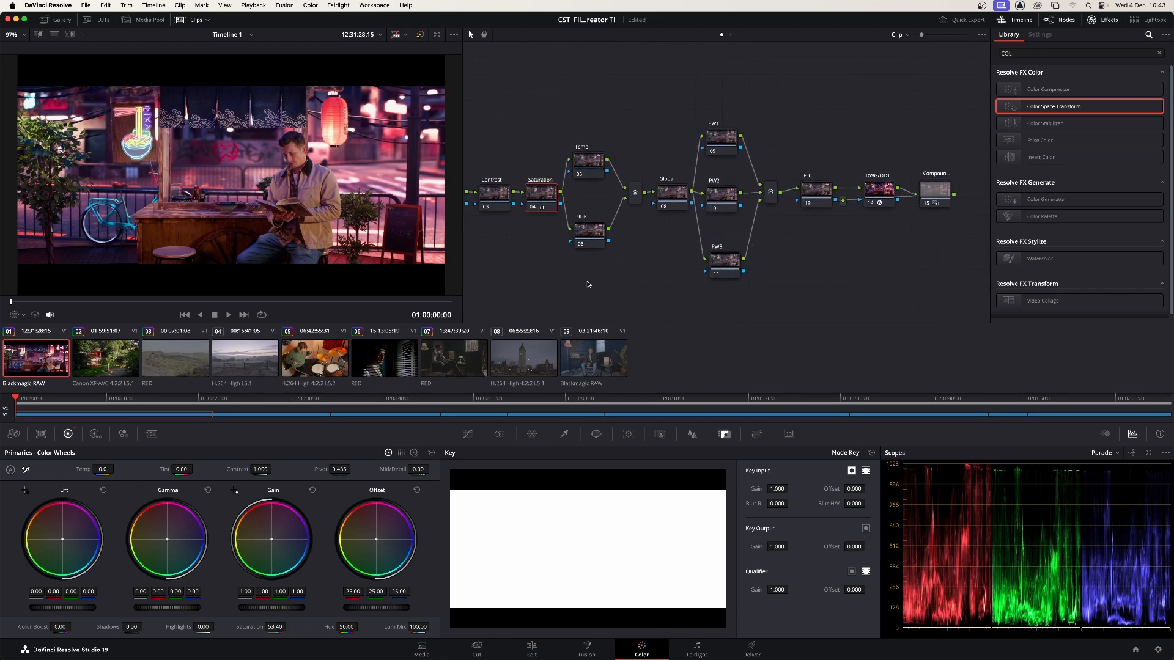
left_click(934, 193)
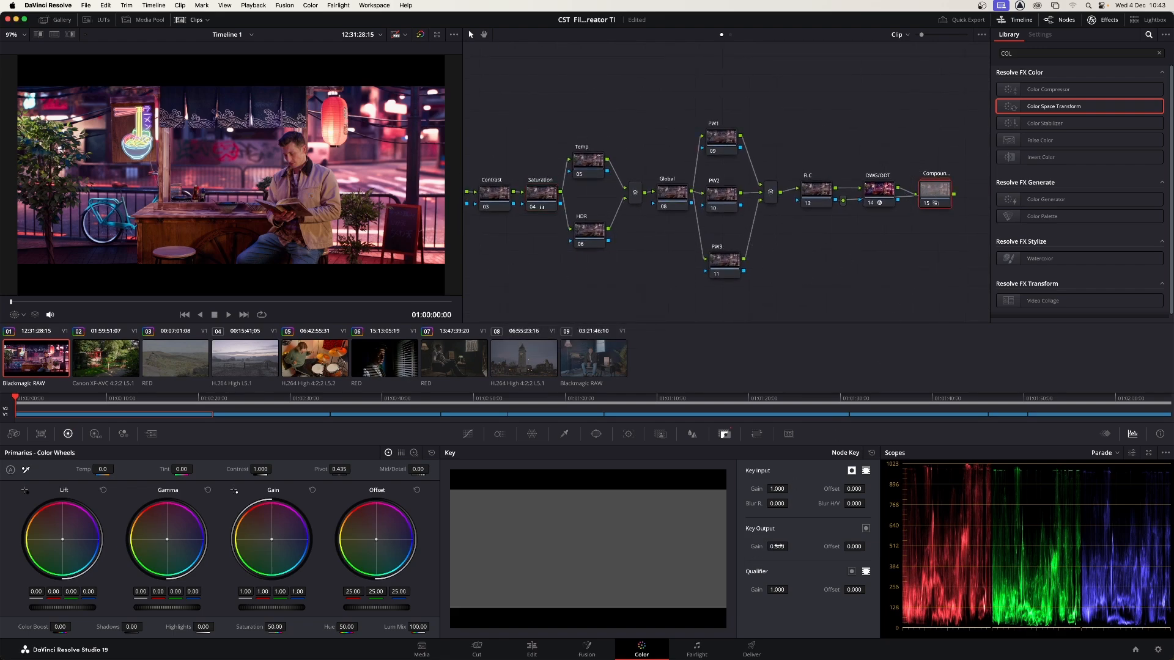
left_click_drag(791, 549, 791, 546)
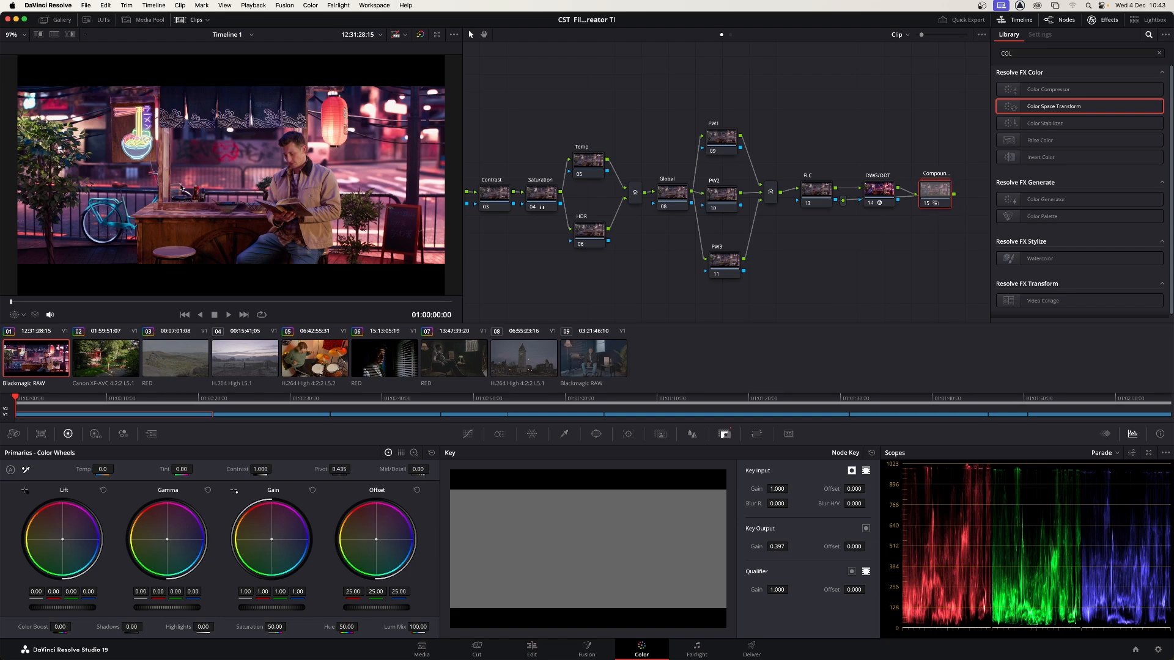
- Grab a still of the graded ramen stall clip and open the gallery
right_click(219, 152)
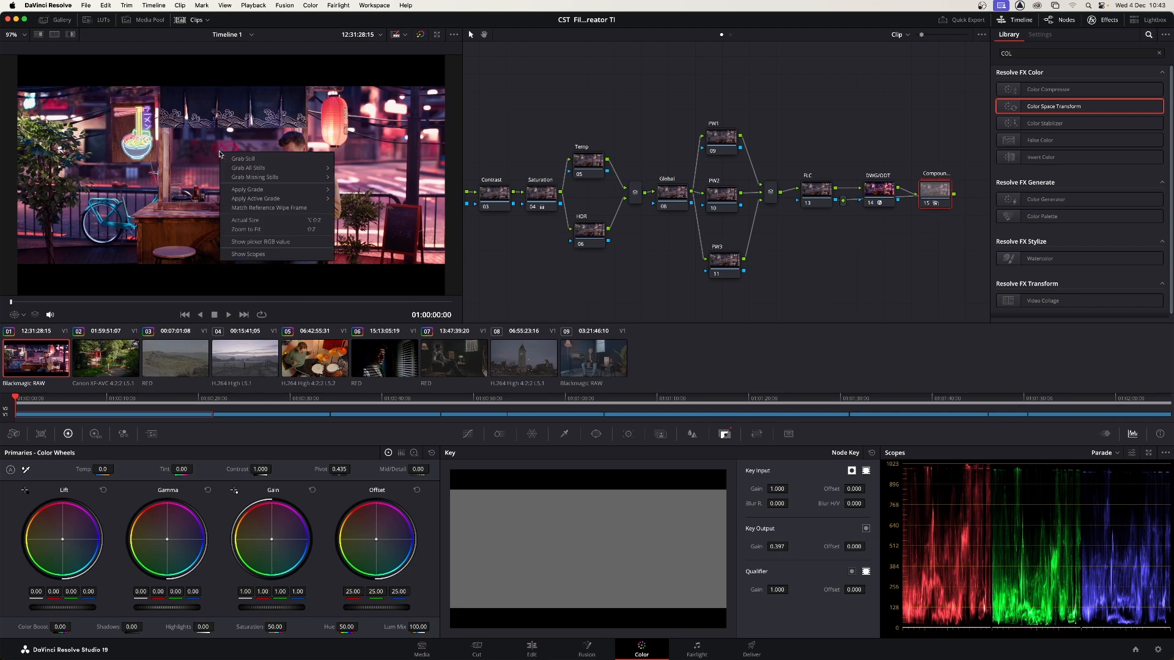
left_click(249, 160)
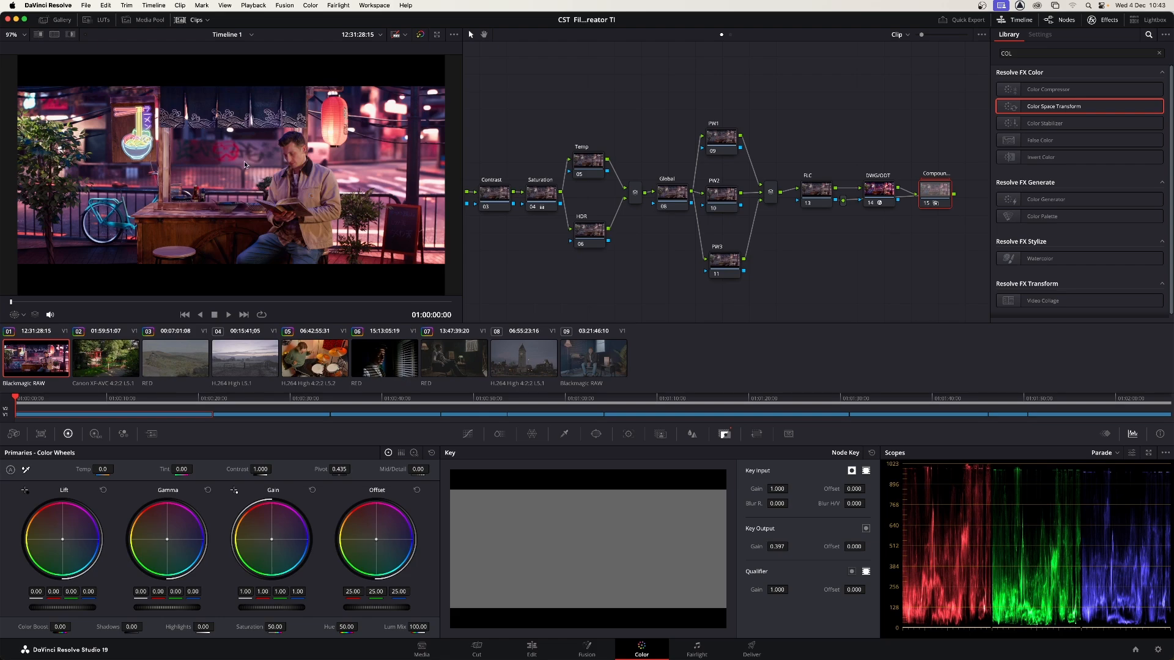
left_click(61, 22)
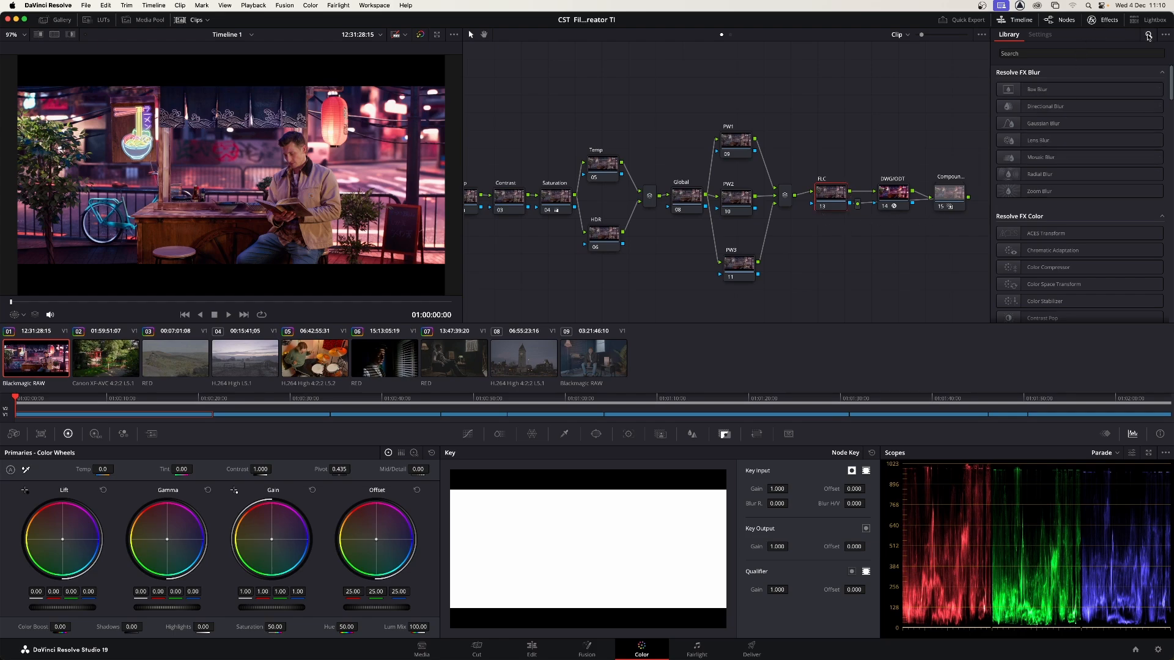
- Add the Film Look Creator effect to the FLC node and choose its Clean Slate preset
left_click(1082, 56)
type("film")
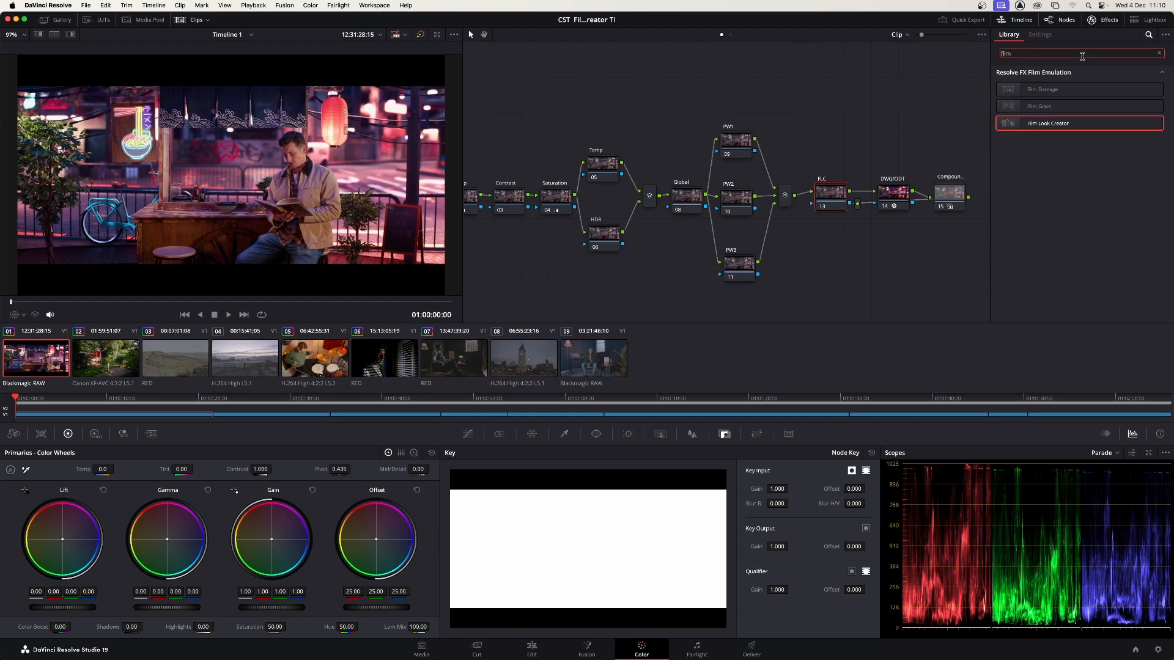
left_click_drag(1012, 125, 831, 200)
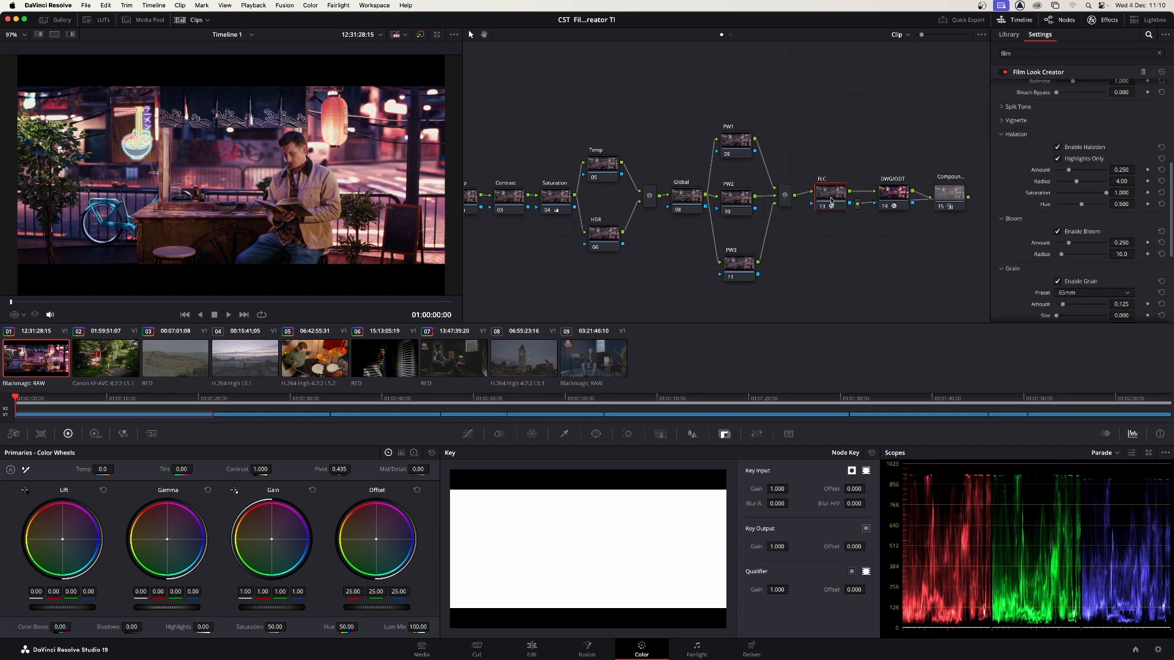
scroll(1004, 92, "up", 8)
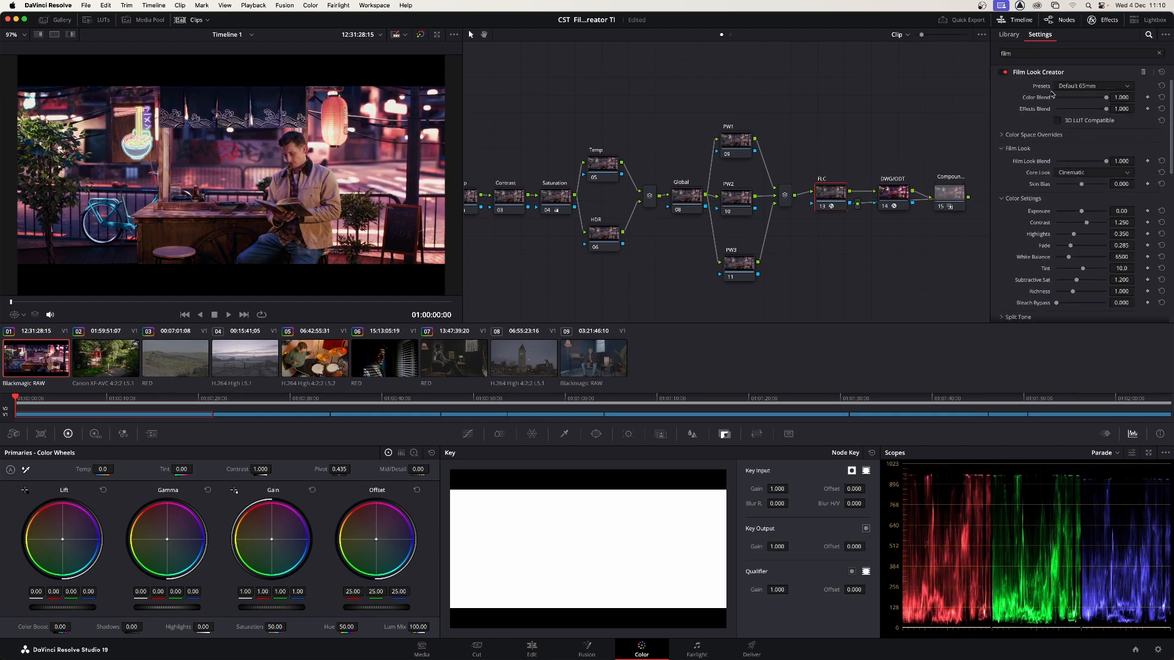
left_click(1093, 87)
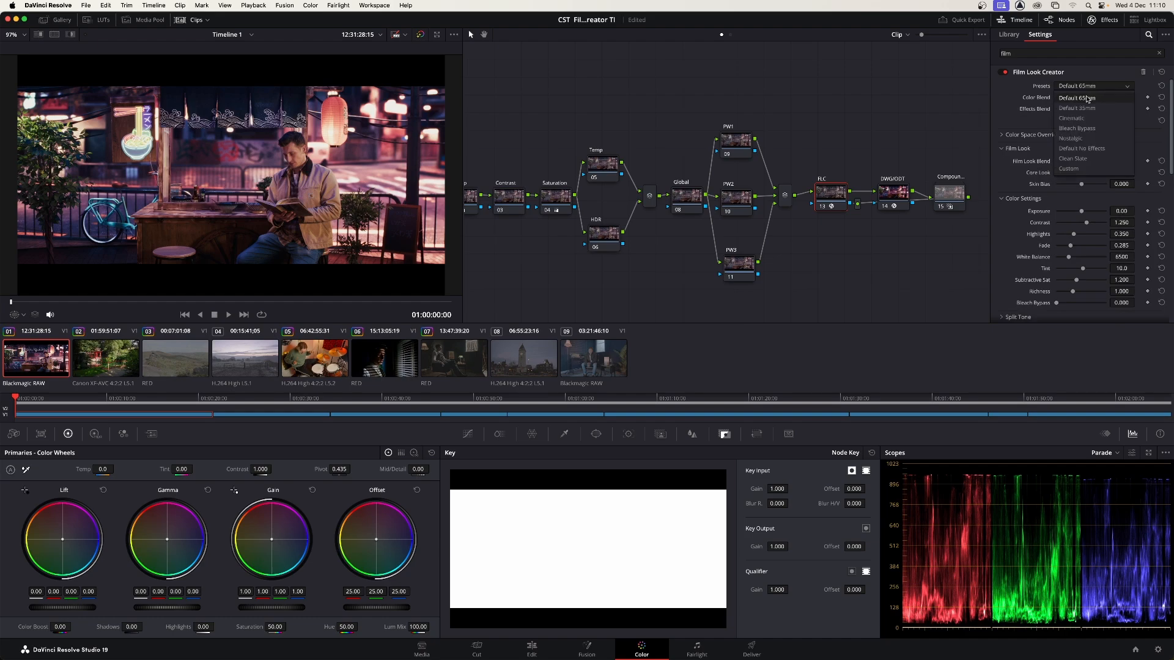
left_click(1081, 160)
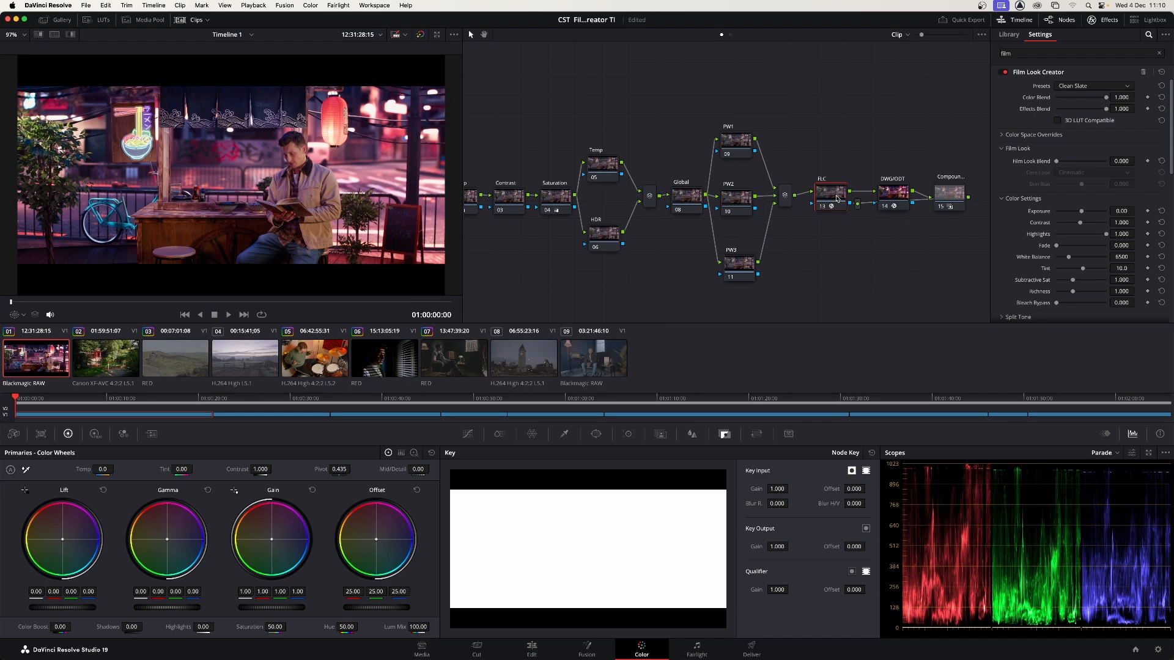
- Compare the image with the FLC node repeatedly disabled and enabled
key("super+d")
key("super+d")
key("super+d")
key("super+d")
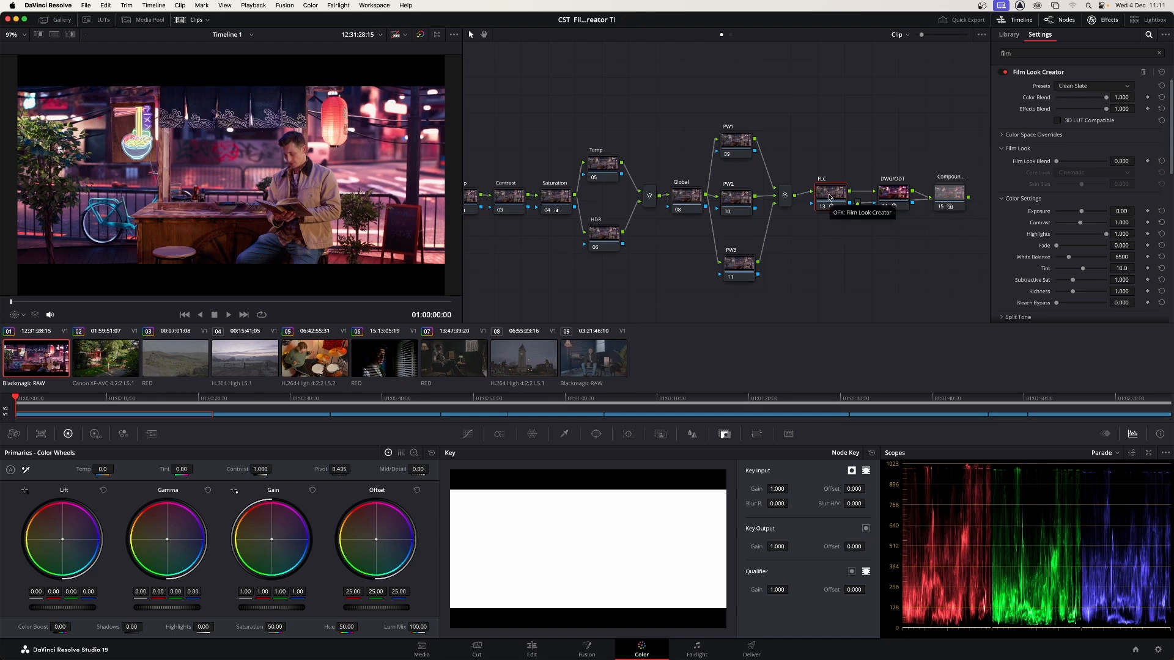
- Swap the FLC node with the DWG/ODT node so it follows the output transform, and compare the image with FLC disabled and enabled
left_click_drag(829, 197, 895, 196)
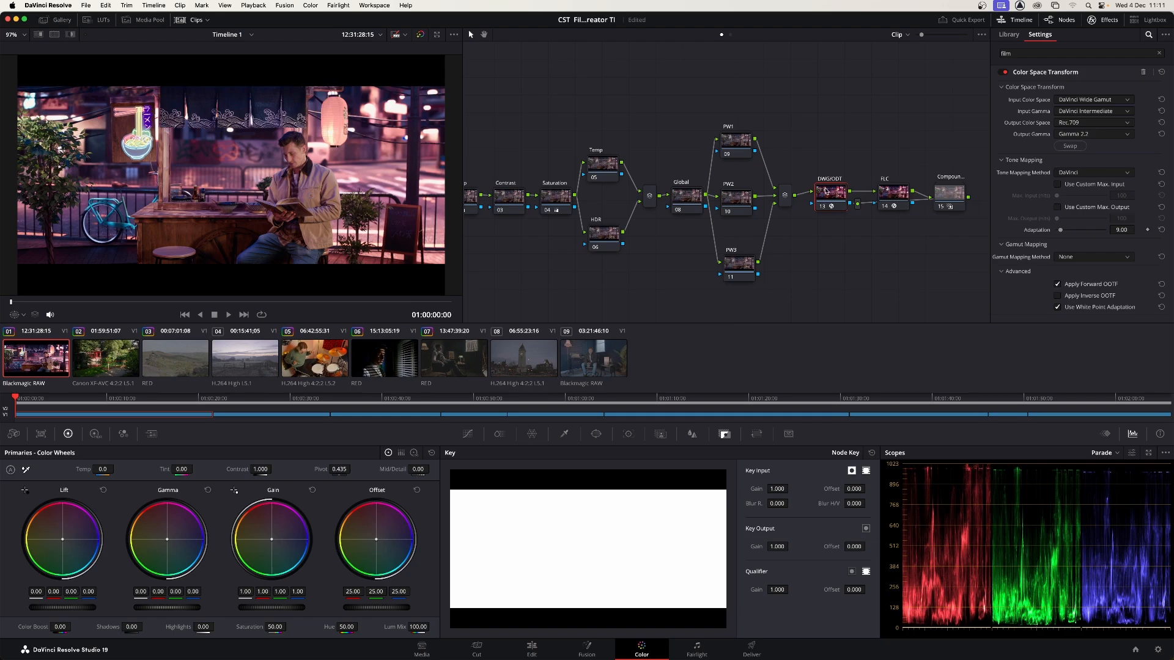
left_click(896, 200)
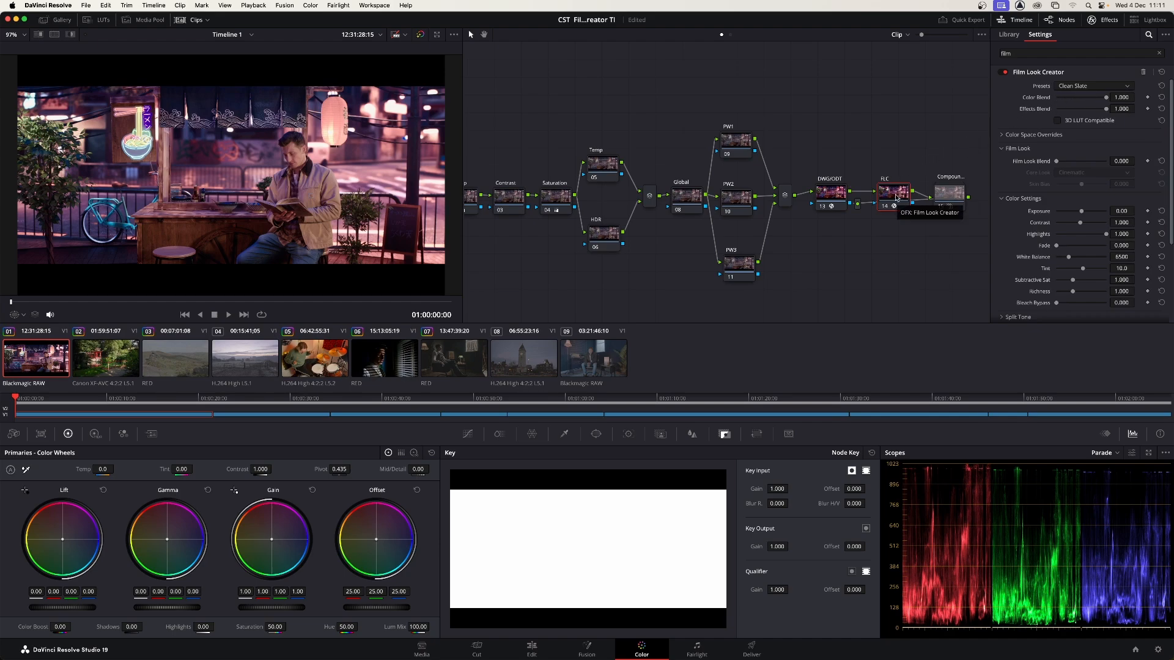
key("ctrl+d")
key("ctrl+d")
key("ctrl+d")
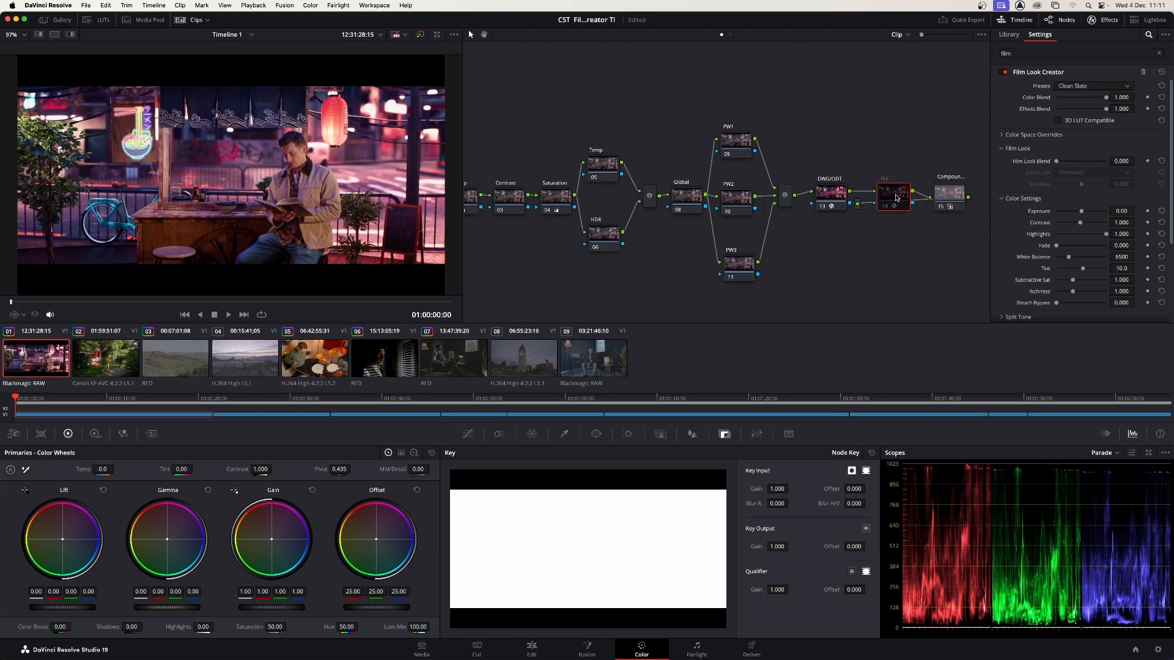
key("ctrl+d")
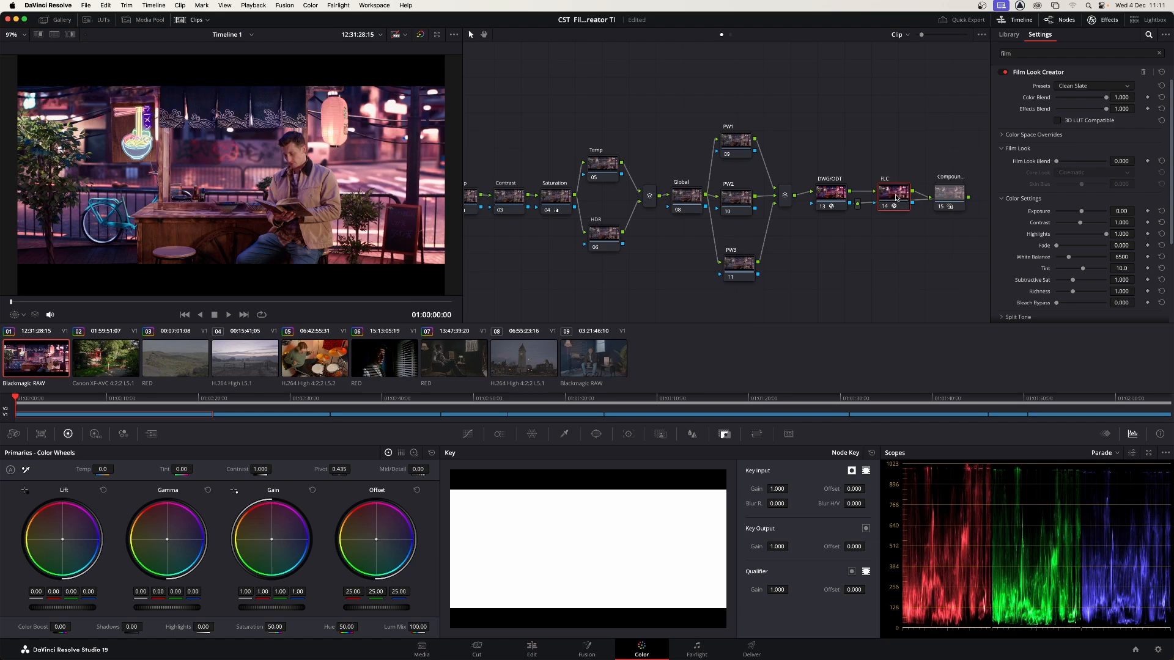
key("ctrl+d")
key("ctrl+d")
key("ctrl+d")
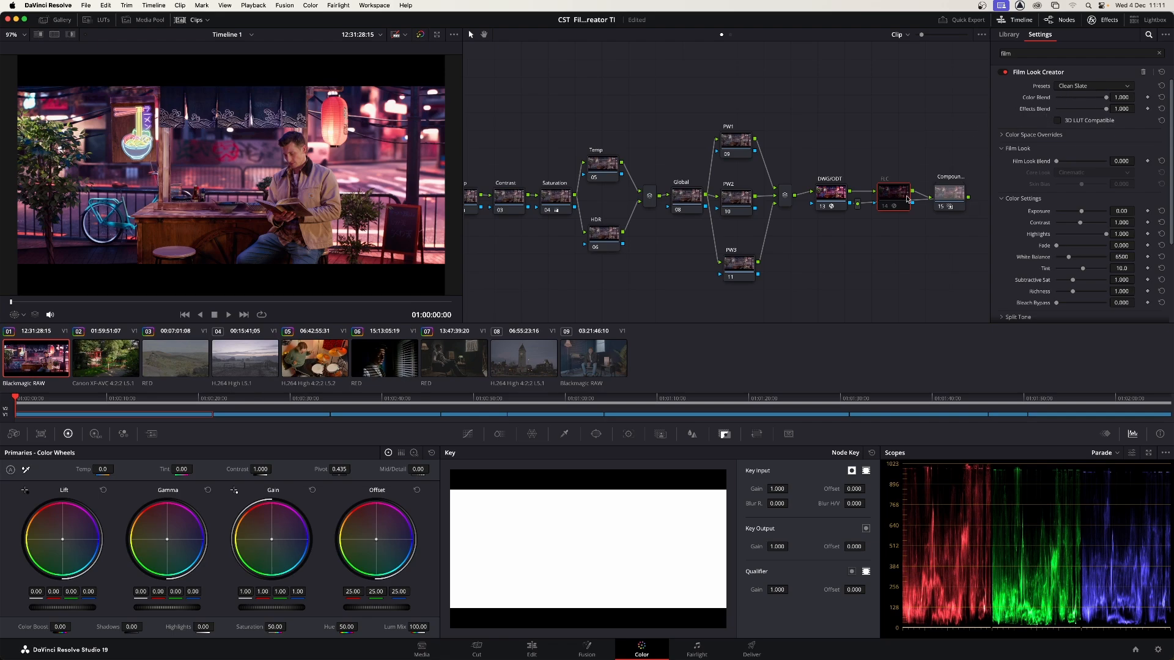
key("ctrl+d")
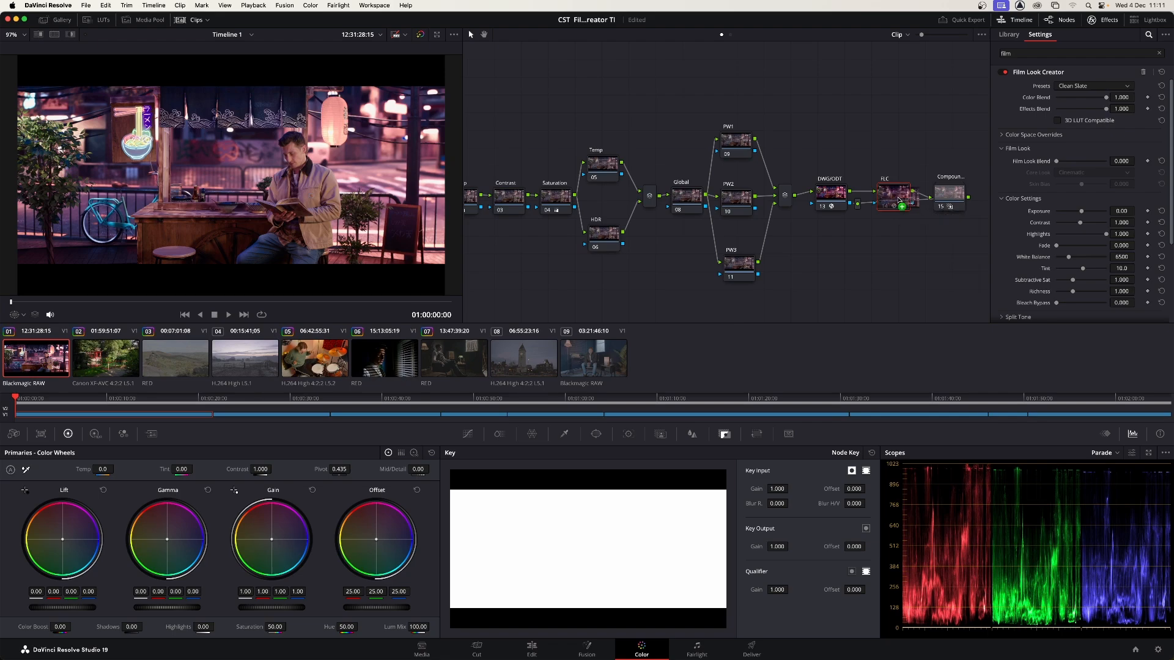
- Swap the FLC node back ahead of the DWG/ODT node and check both nodes' settings
left_click_drag(898, 201, 832, 198)
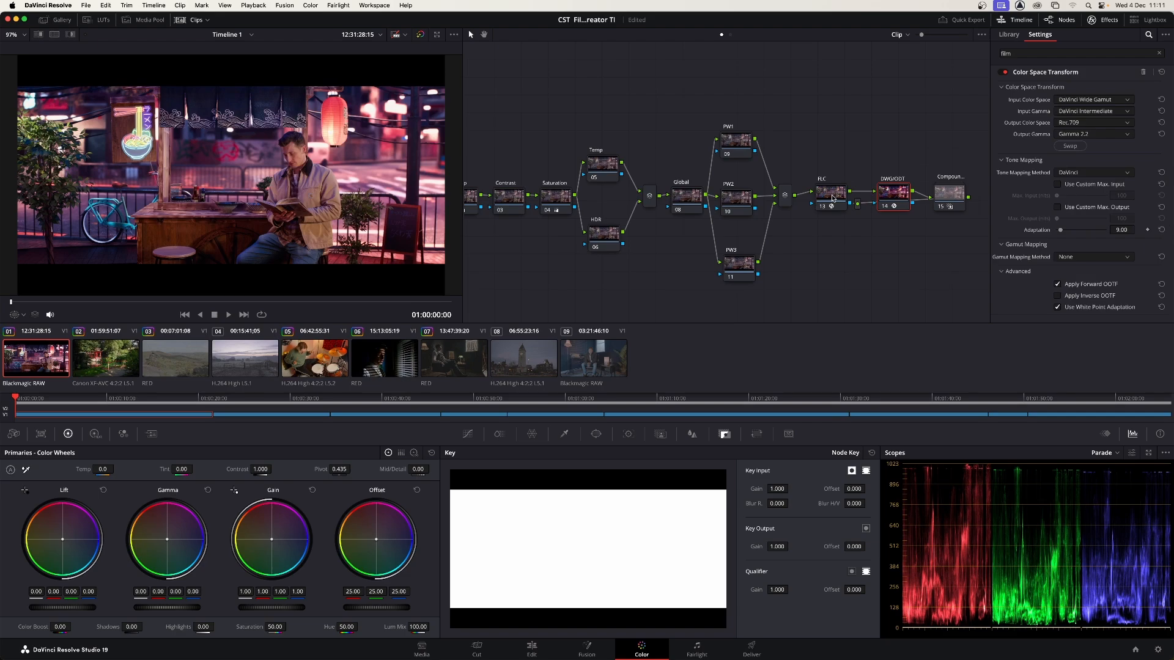
left_click(833, 198)
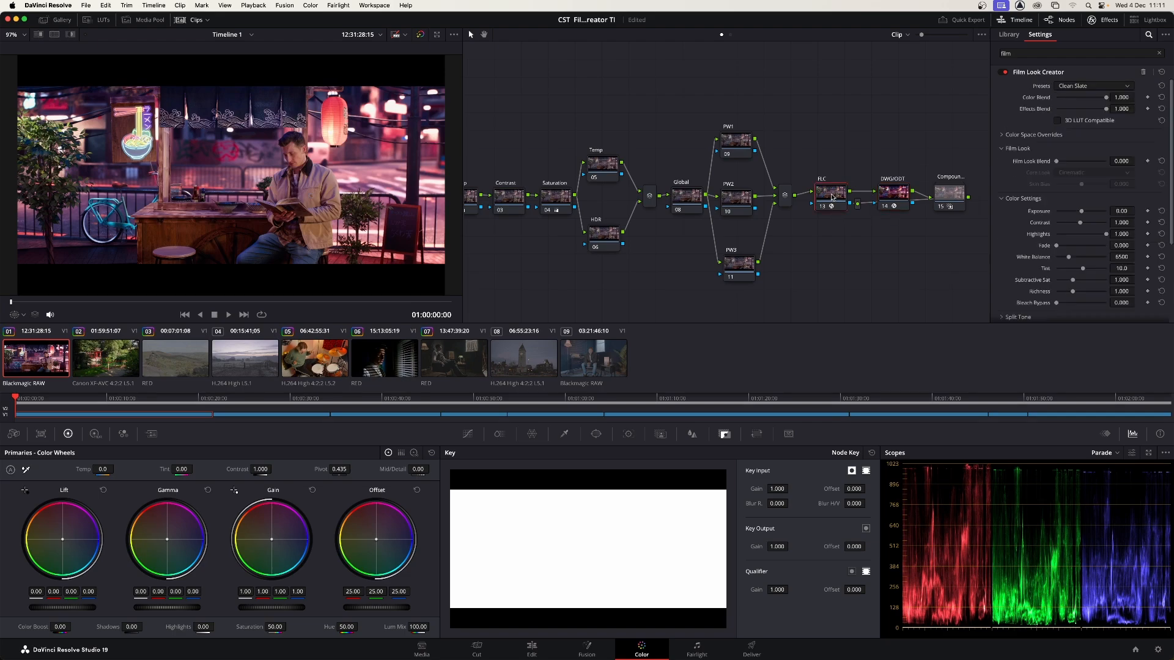
mouse_move(831, 197)
left_mouse_down()
mouse_move(900, 195)
mouse_move(832, 195)
left_mouse_up()
left_click(900, 194)
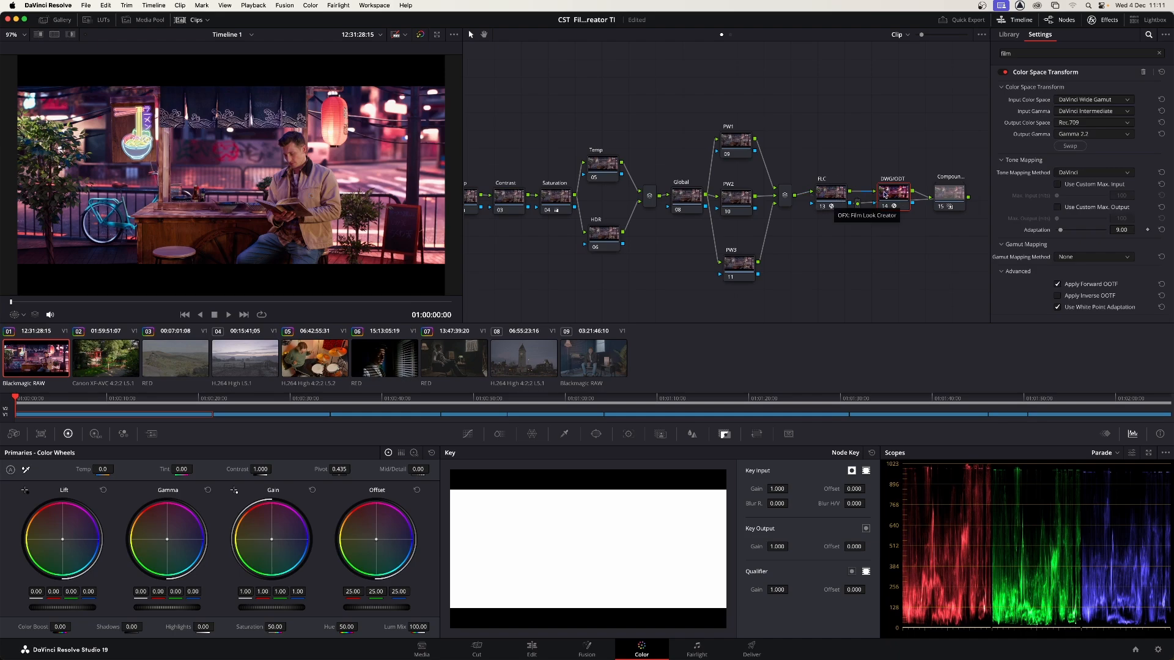
left_click(832, 197)
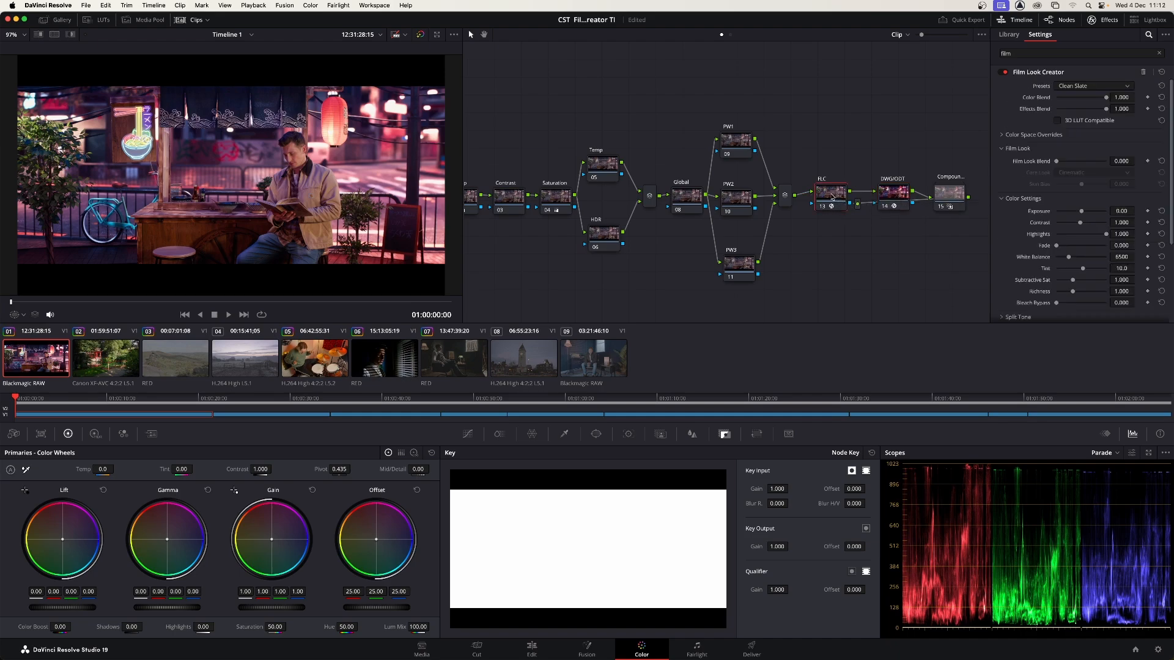
key("ctrl+d")
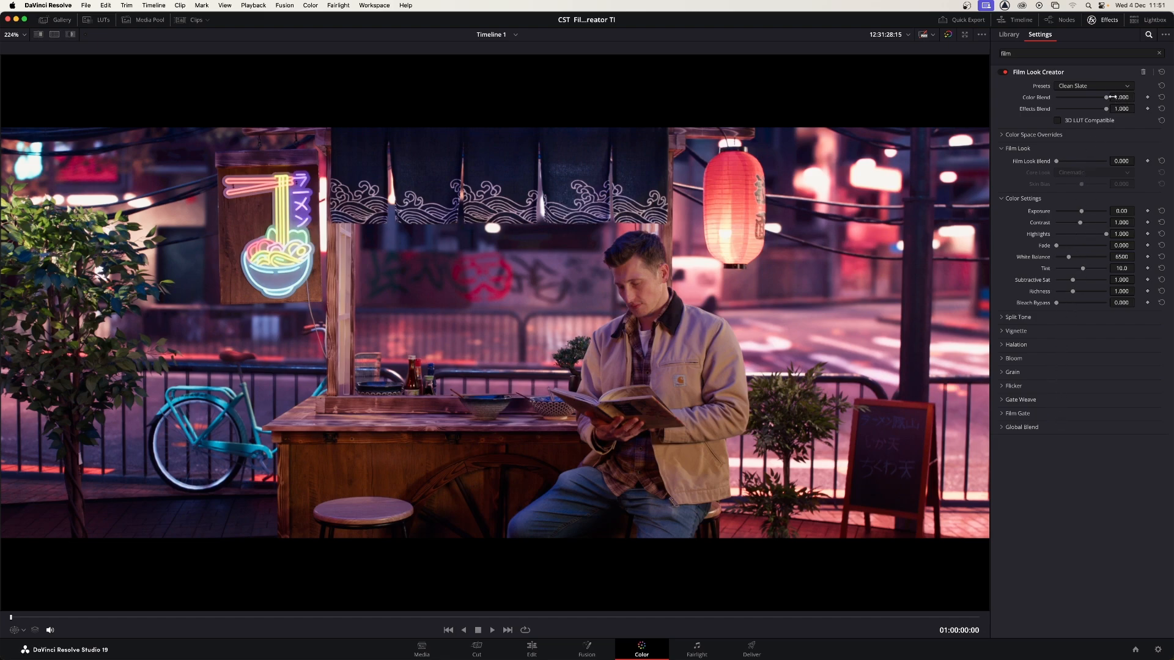
- Try the Film Look Creator's Color Blend and Effects Blend at 0.000, returning each to 1.000
left_click_drag(1106, 97, 1043, 101)
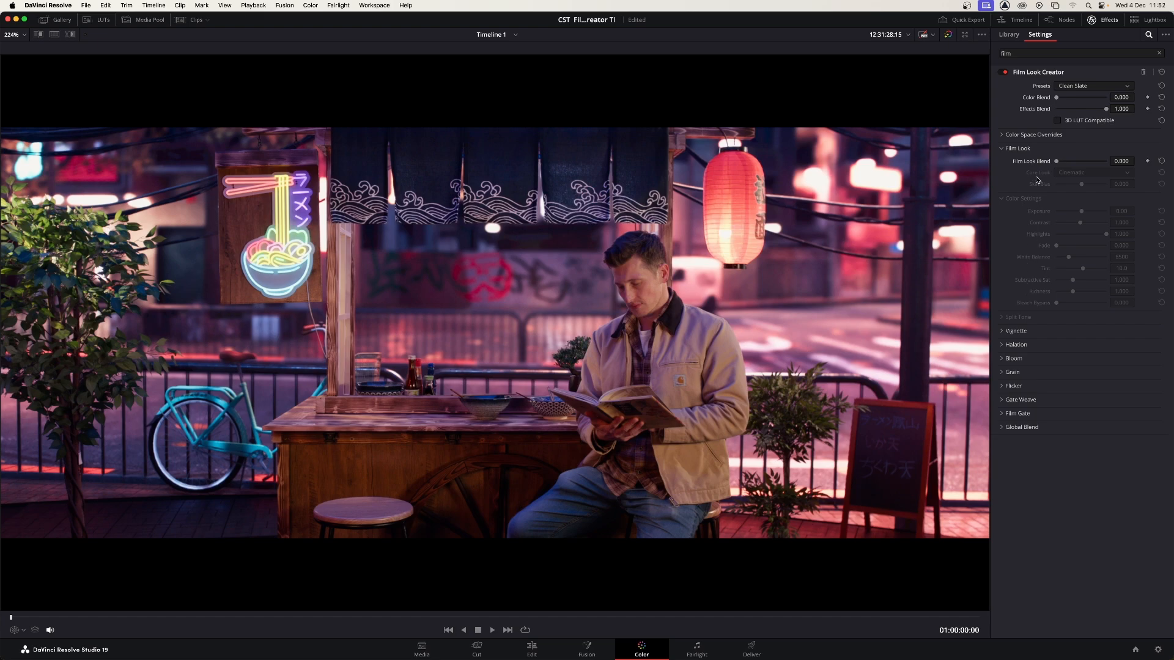
mouse_move(1056, 97)
left_mouse_down()
mouse_move(1123, 96)
mouse_move(1042, 112)
left_mouse_up()
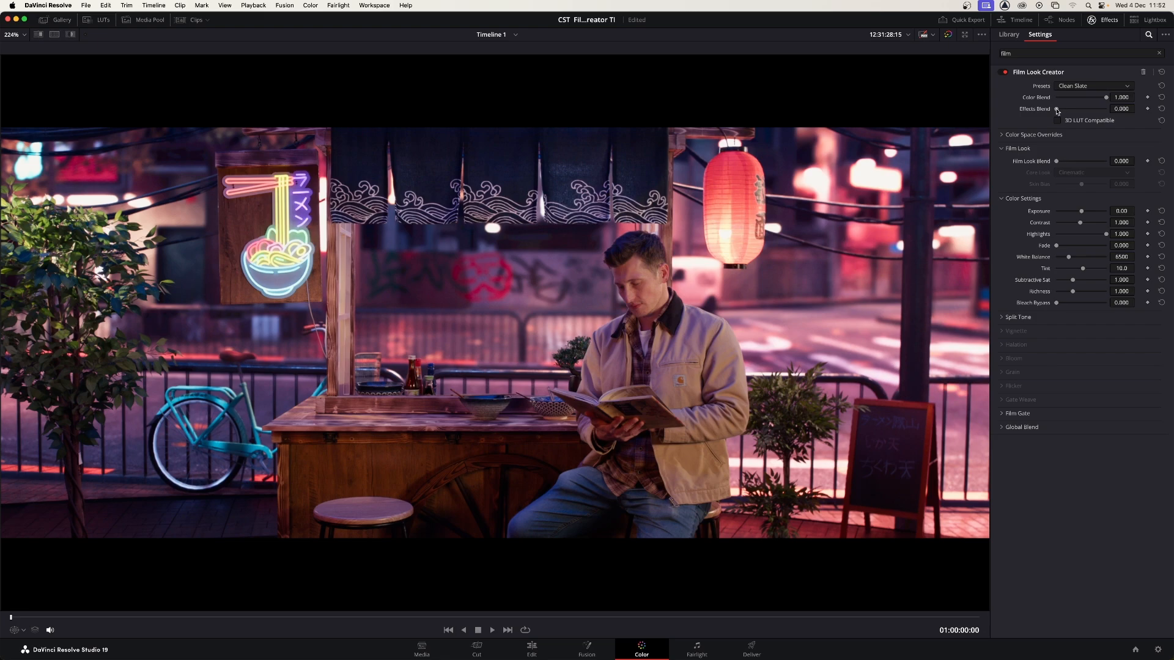
left_click_drag(1057, 111, 1108, 110)
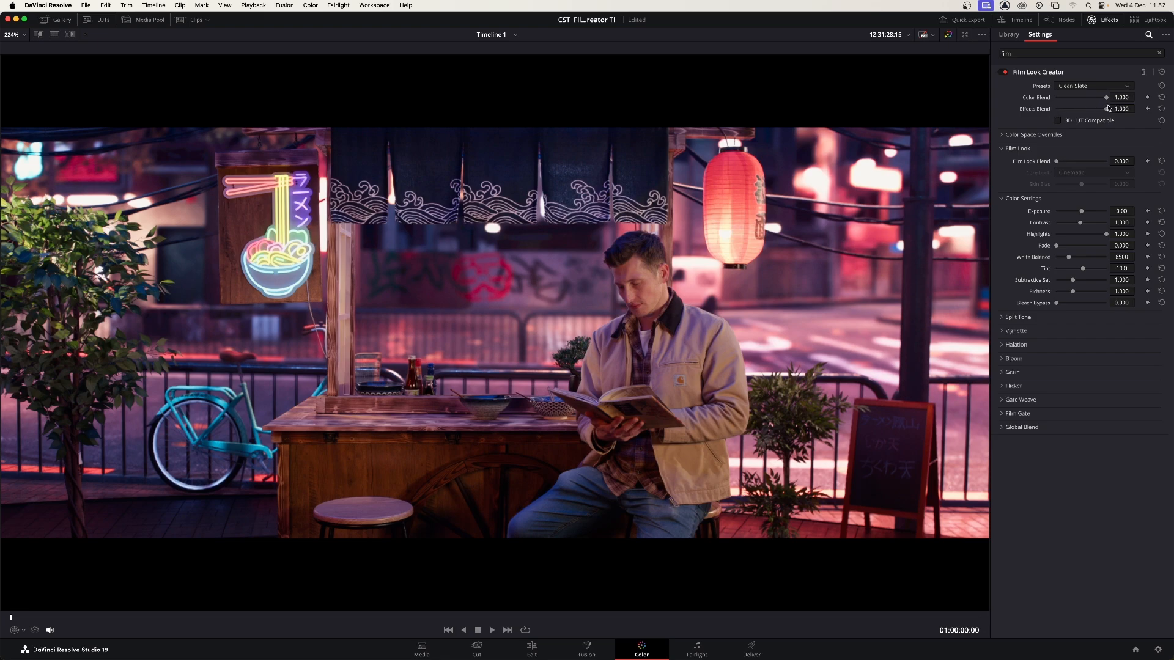
- Turn 3D LUT compatibility on and off again, and review the Color Space Overrides of the Film Look Creator
left_click(1058, 120)
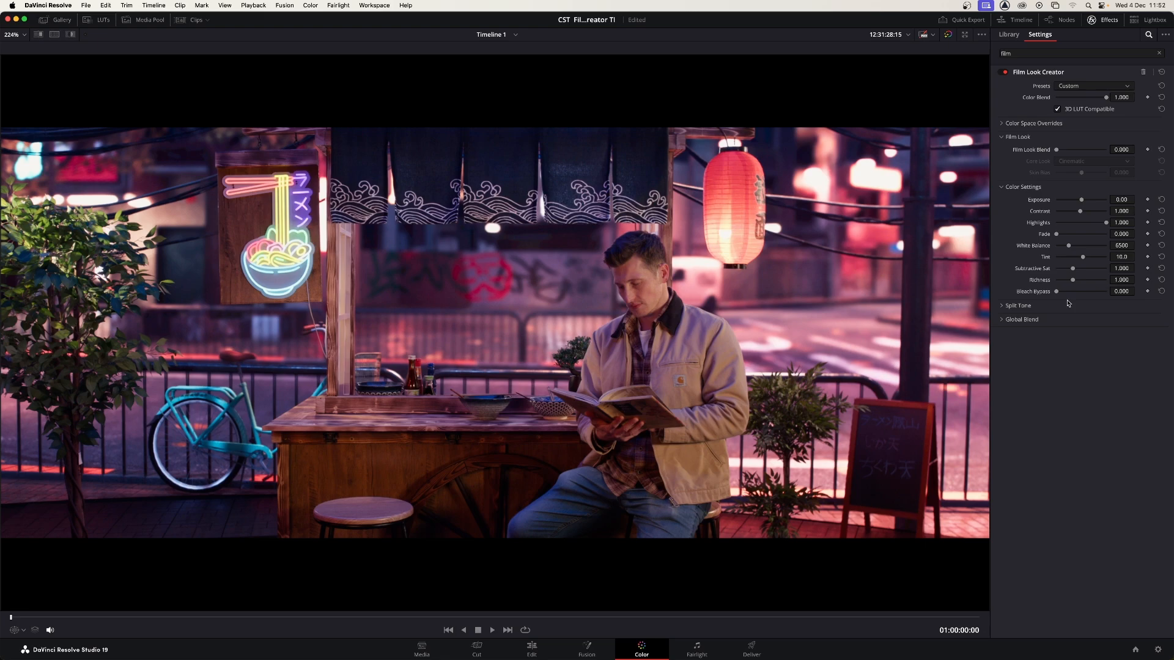
left_click(1059, 110)
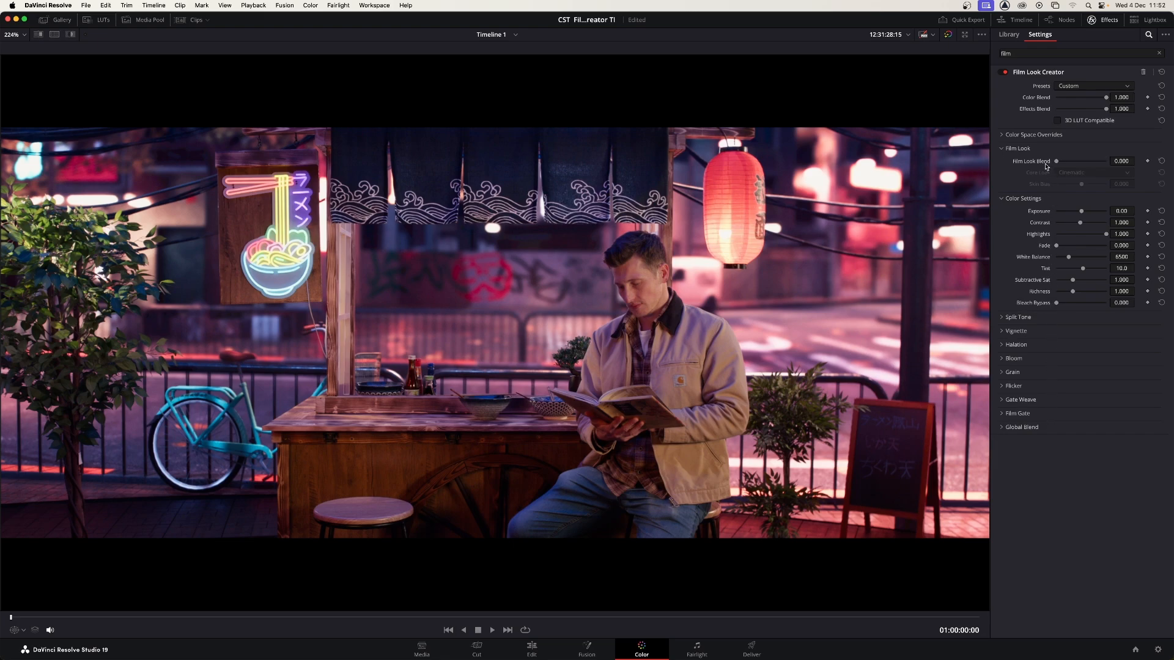
left_click(1002, 135)
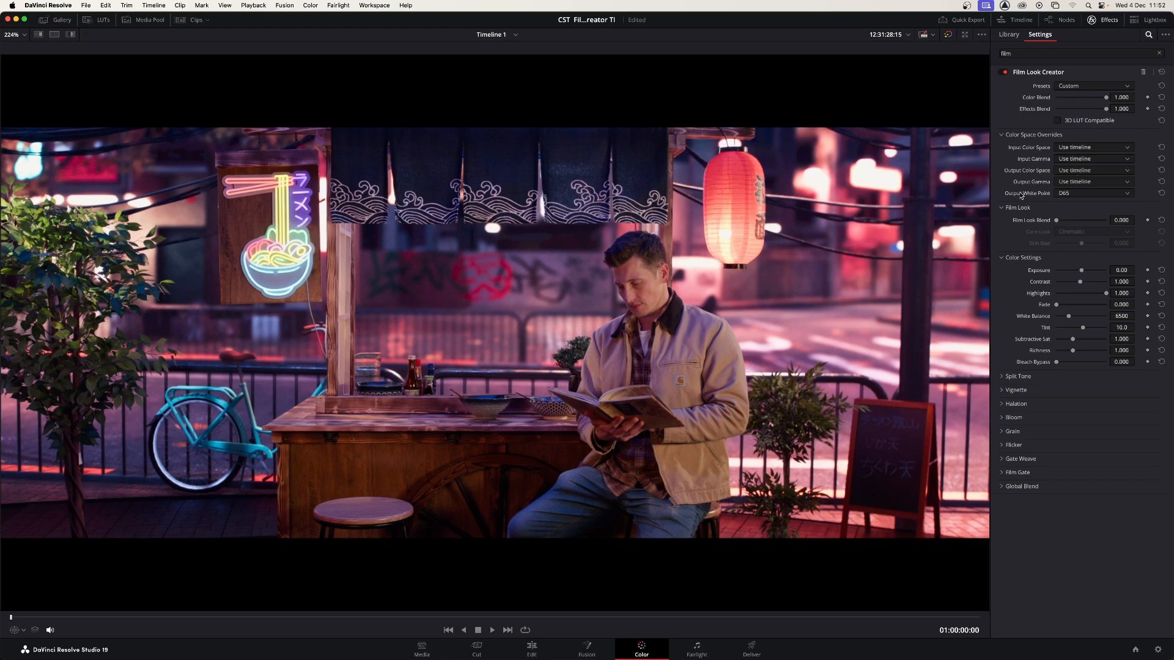
left_click(1003, 135)
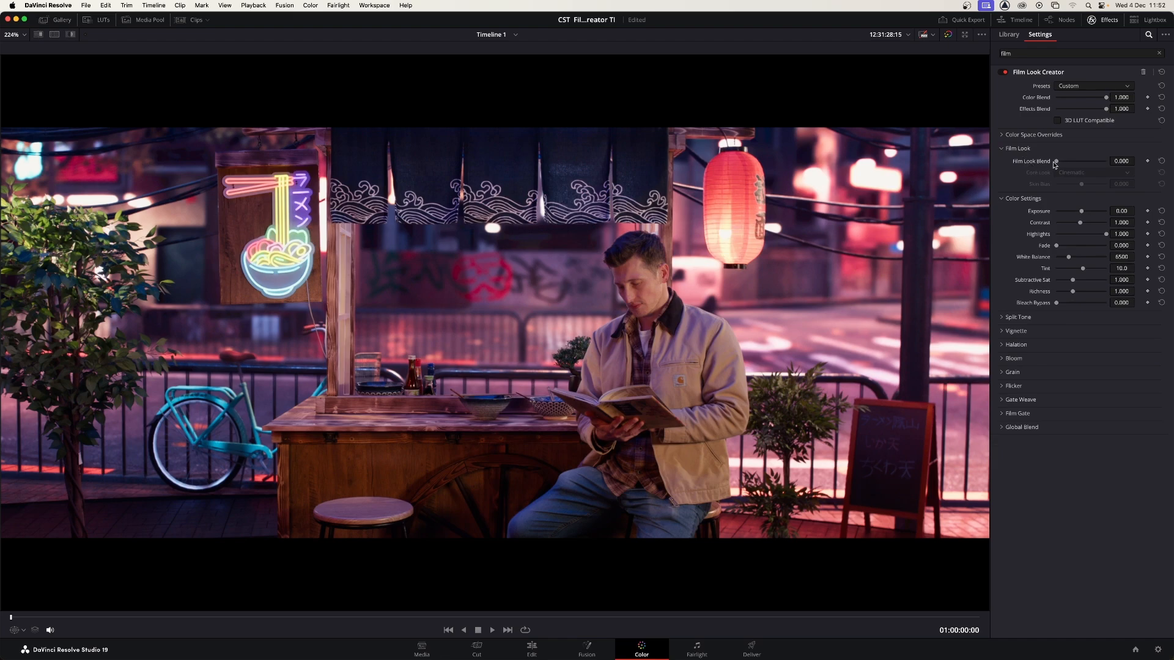
- Set the Film Look Blend to 0.569
left_click_drag(1056, 162, 1084, 162)
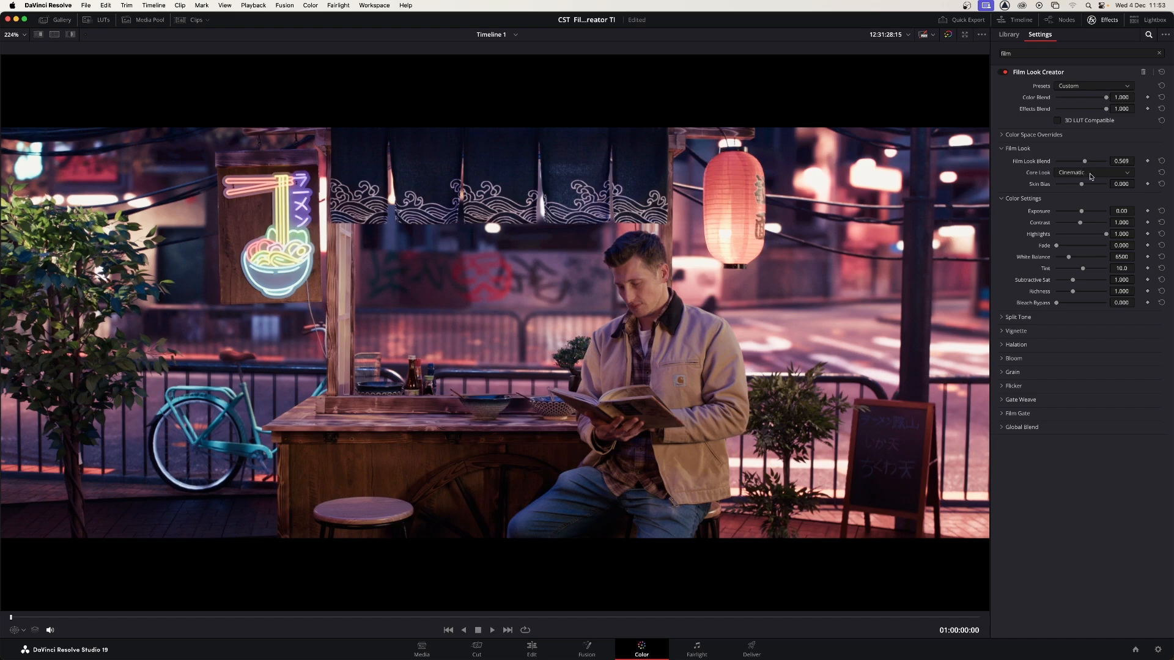
- Set the Film Look Blend to 1.000
left_click(1093, 175)
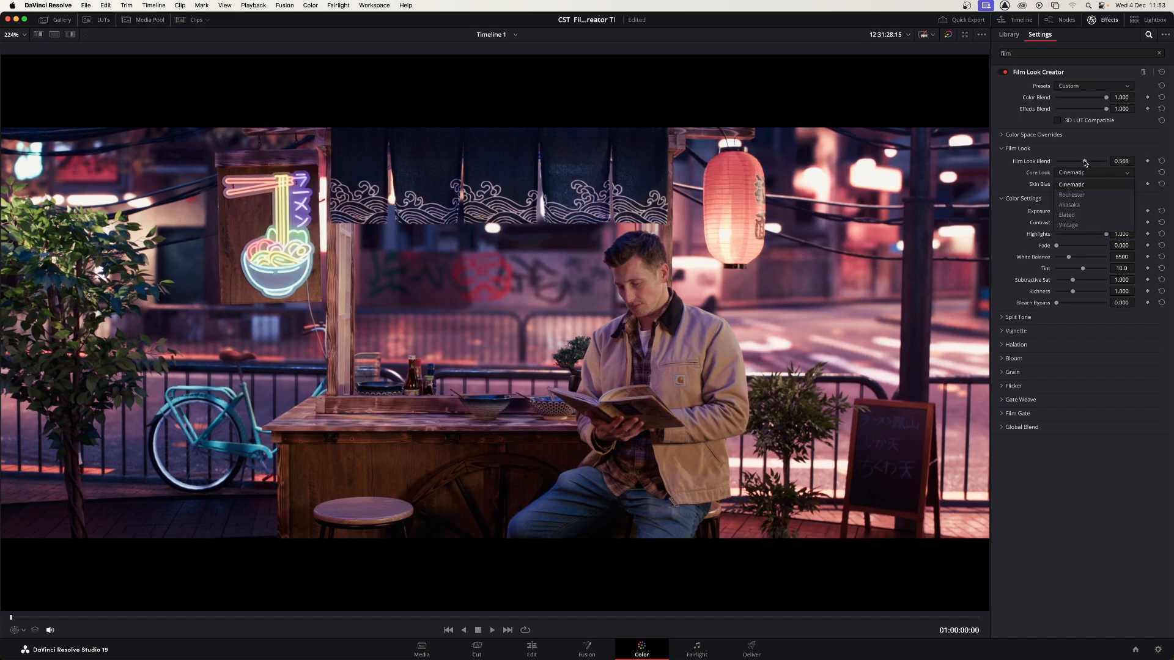
left_click(1087, 164)
left_click_drag(1087, 163, 1109, 163)
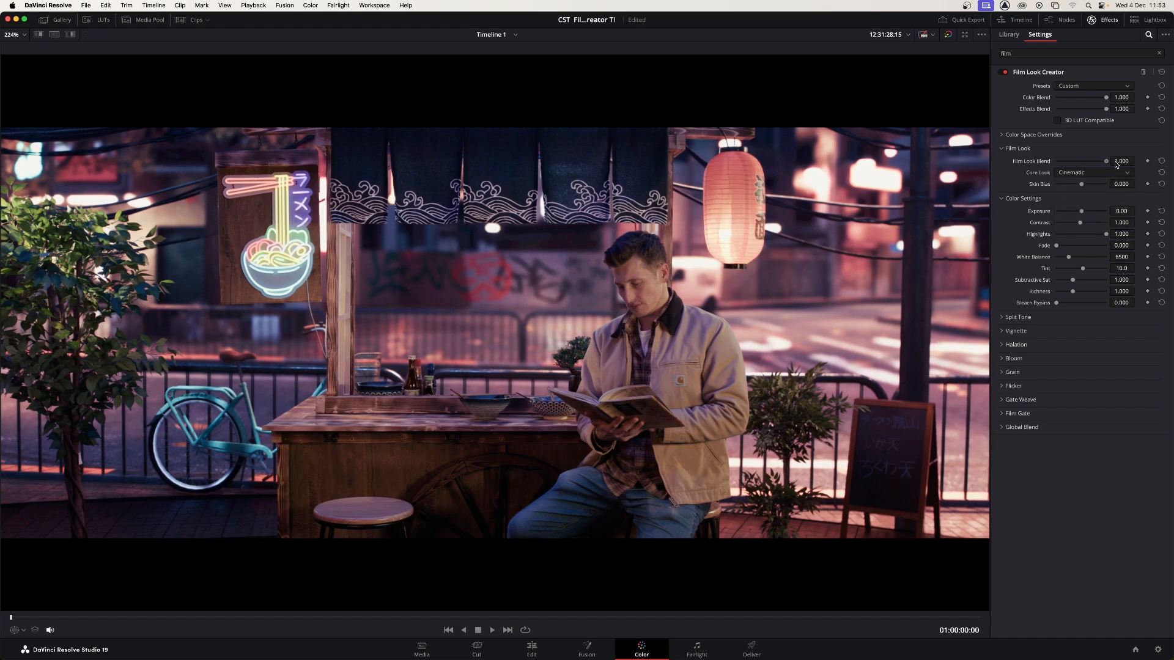
- Try the core looks Rochester, Akasaka, Elated and Vintage one after another in the Film Look Creator
left_click(1104, 174)
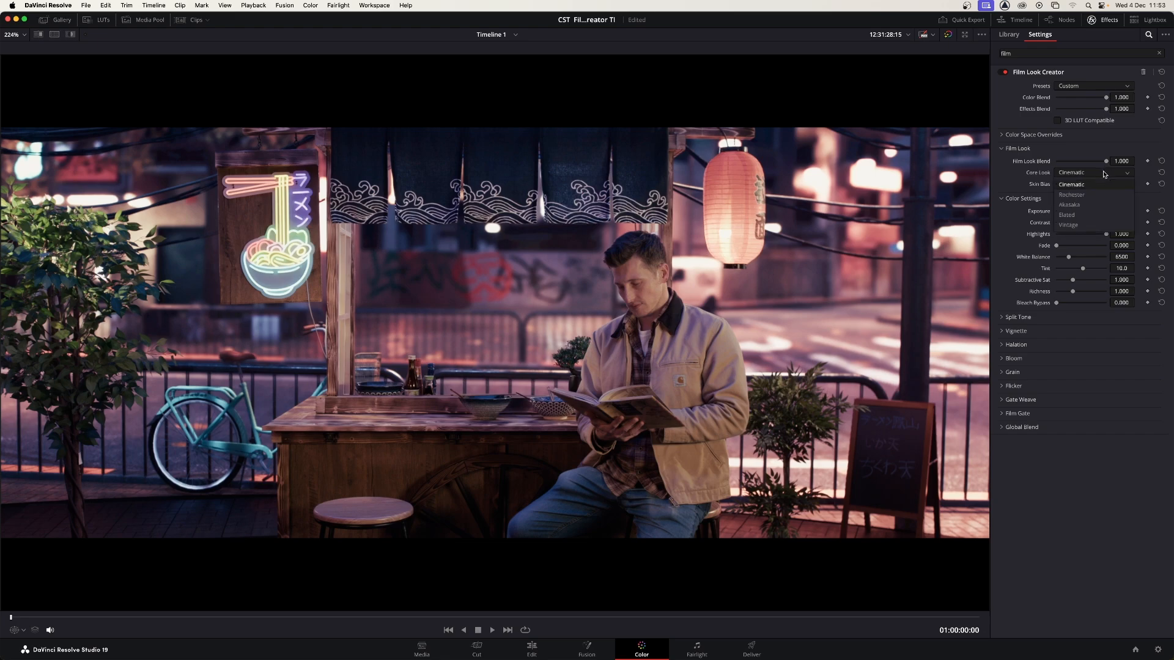
left_click(1081, 195)
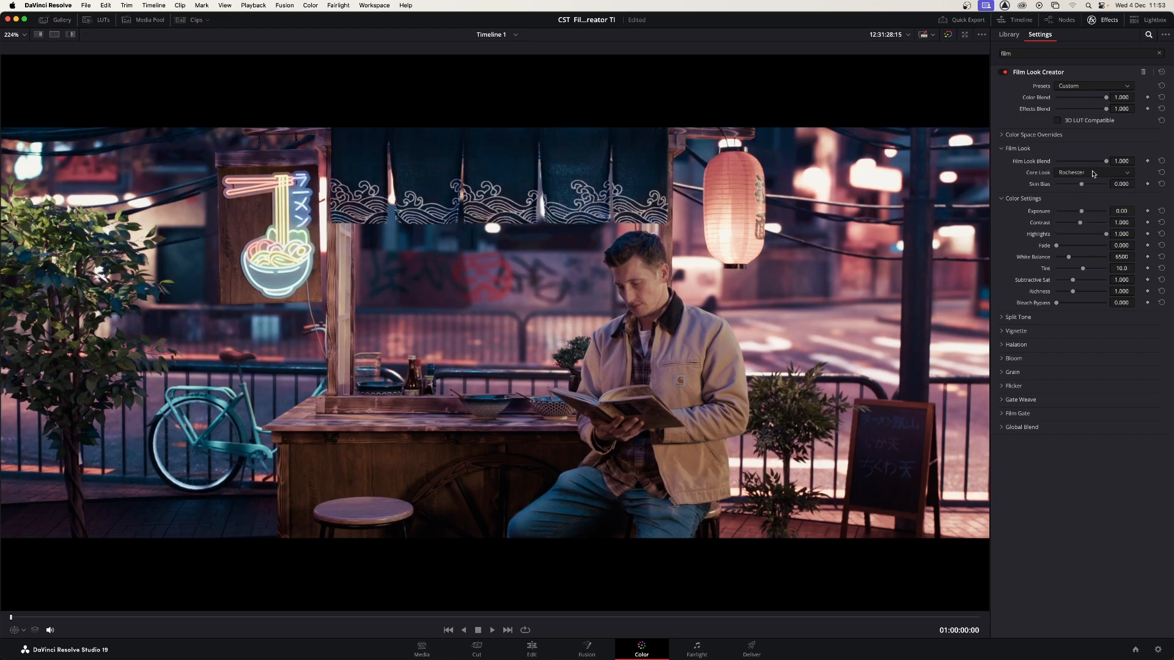
left_click(1093, 174)
left_click(1088, 205)
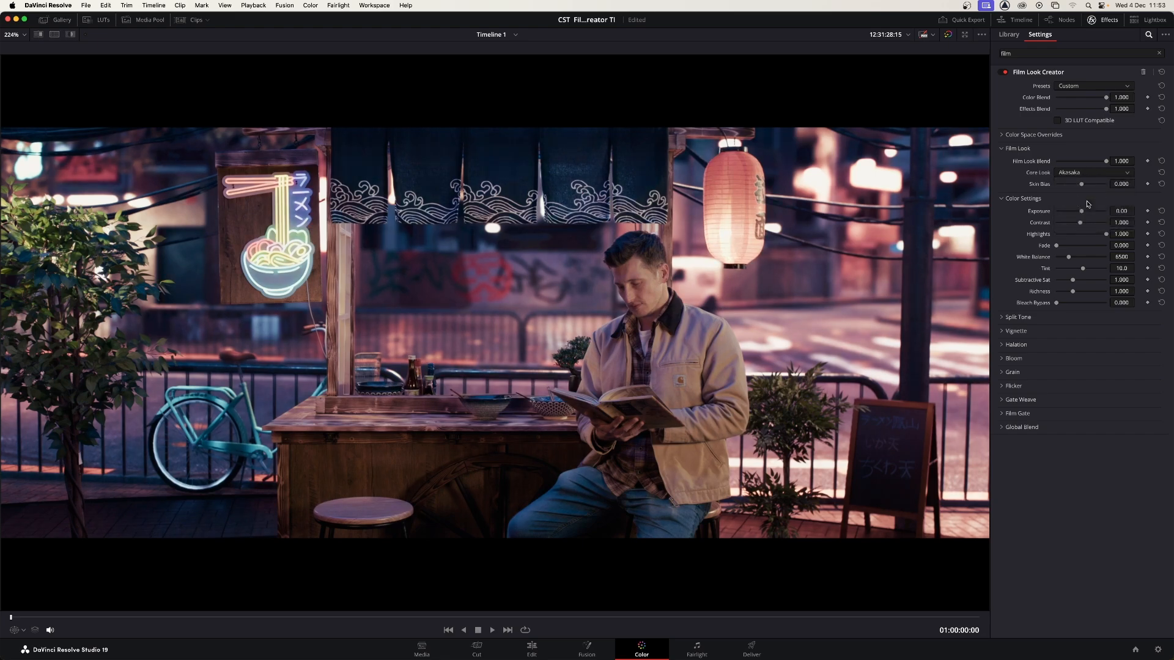
left_click(1094, 174)
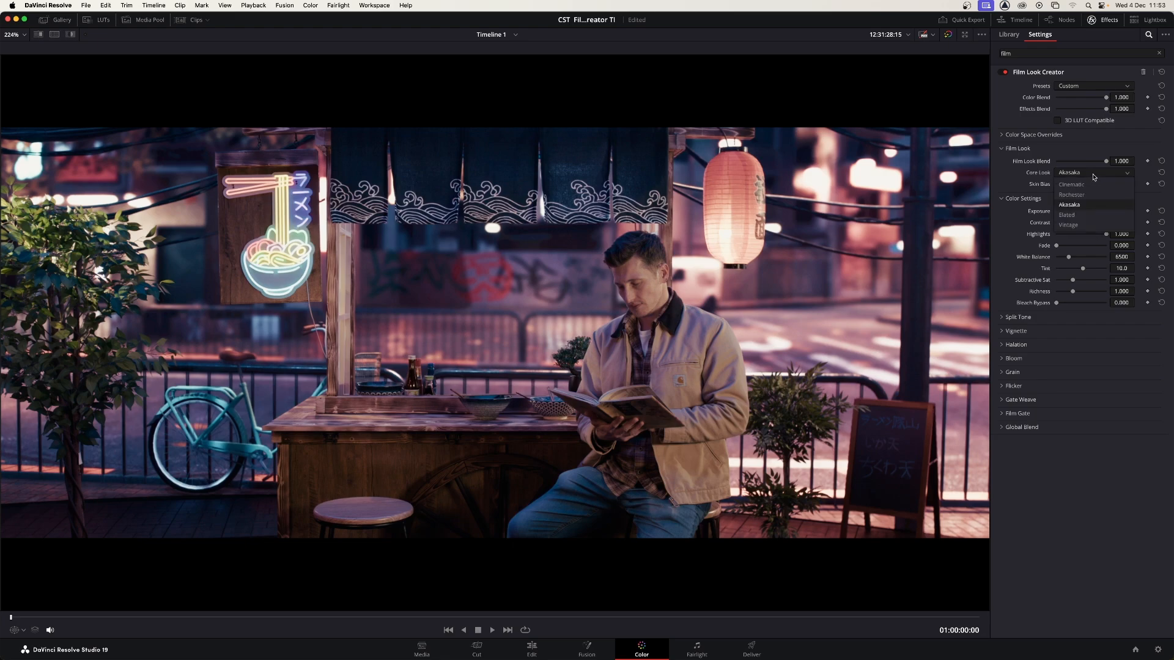
left_click(1087, 216)
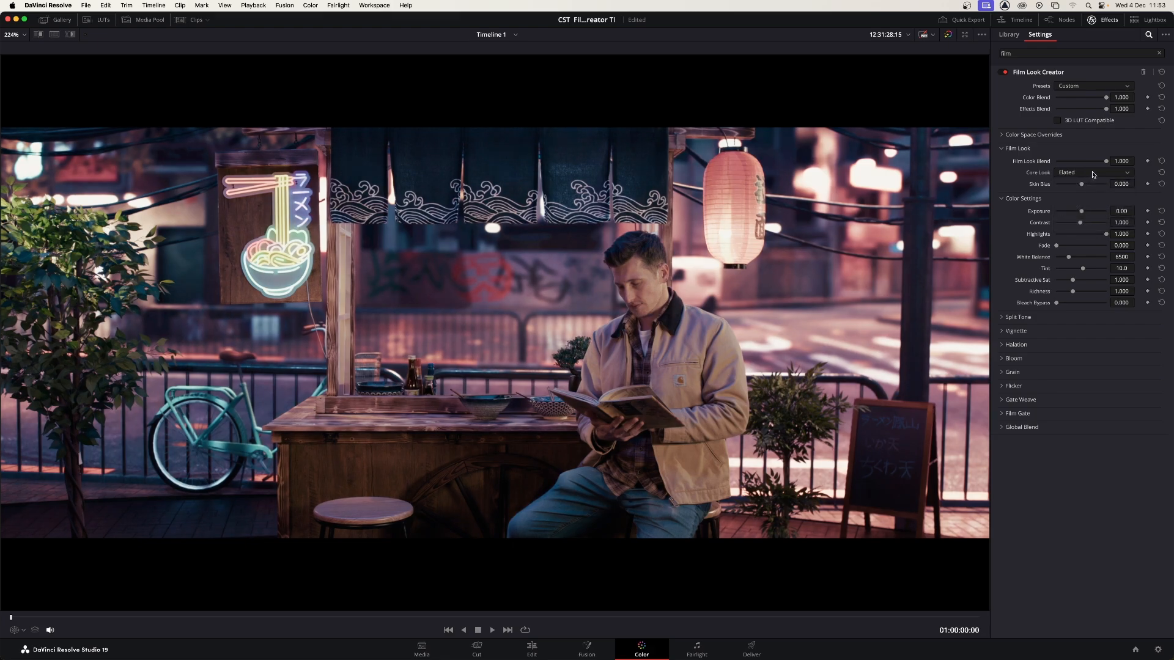
left_click(1092, 176)
left_click(1083, 225)
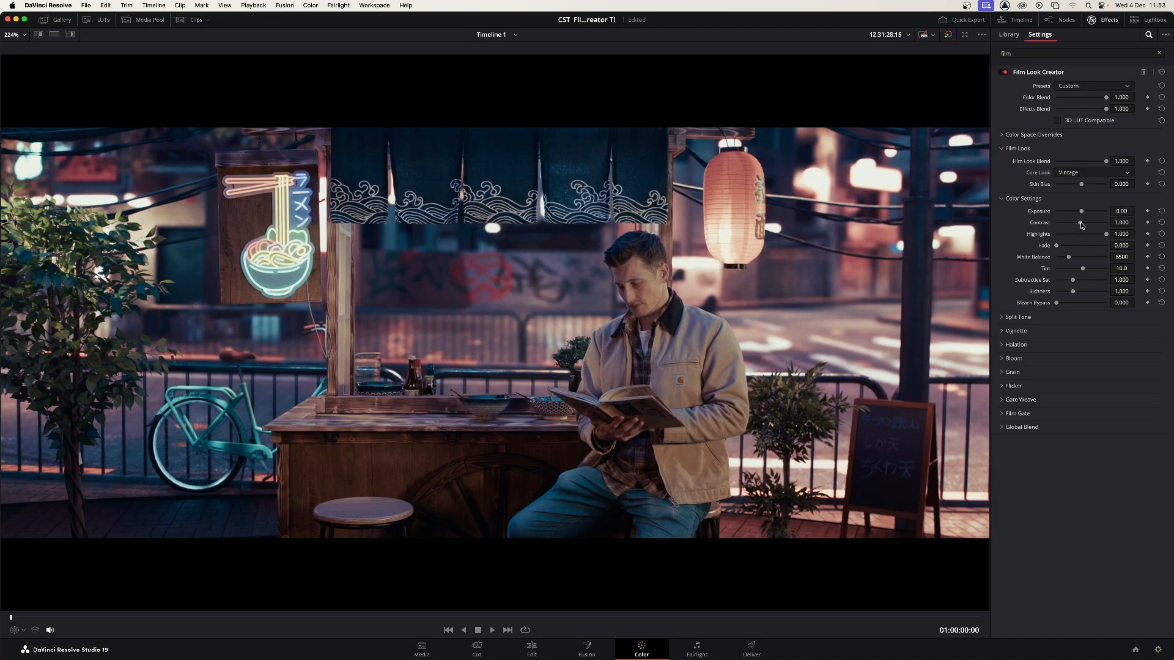
- Compare the Rochester and Akasaka core looks, choose Rochester, and lower the Film Look Blend to 0.248
left_click(1092, 175)
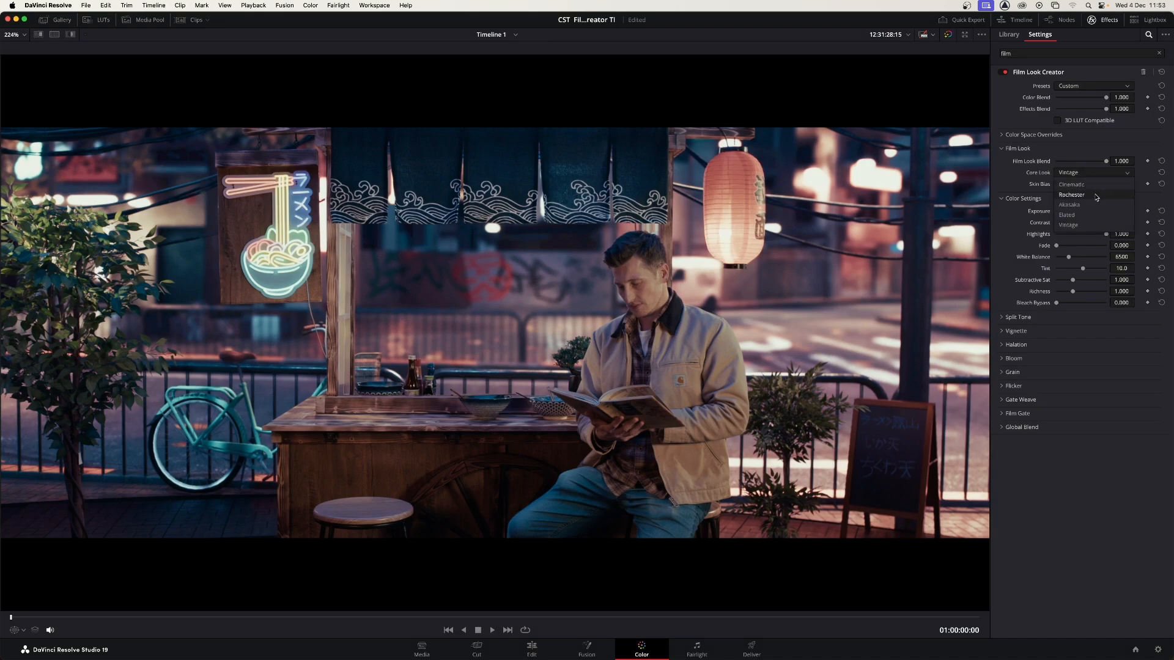
left_click(1097, 195)
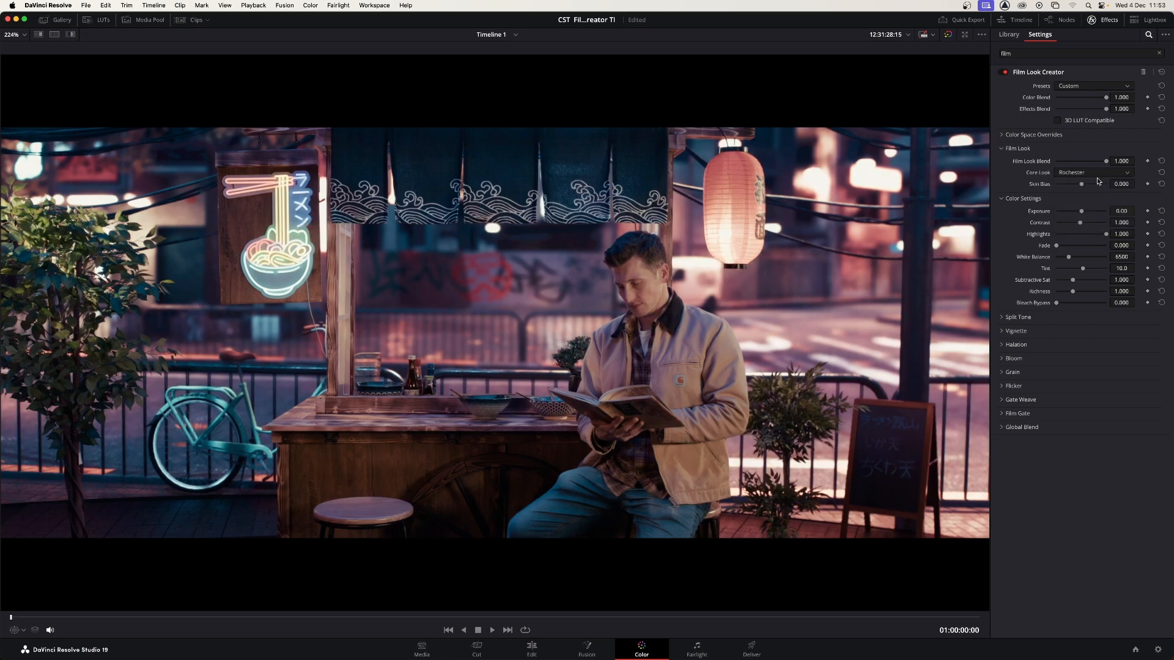
left_click(1094, 173)
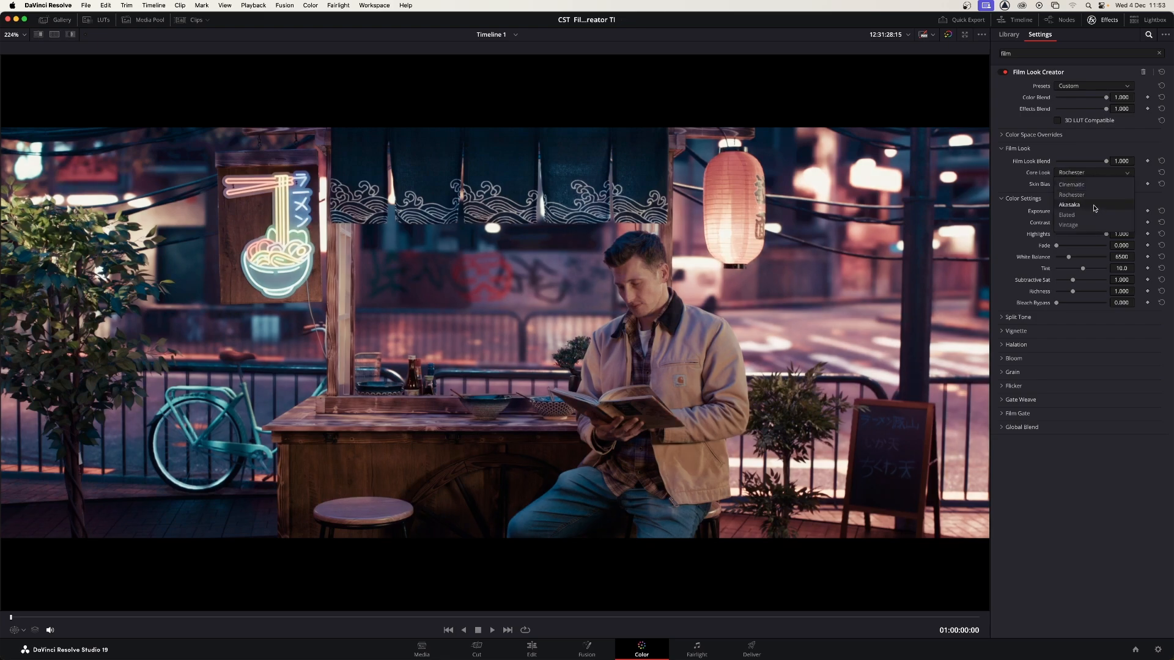
left_click(1094, 205)
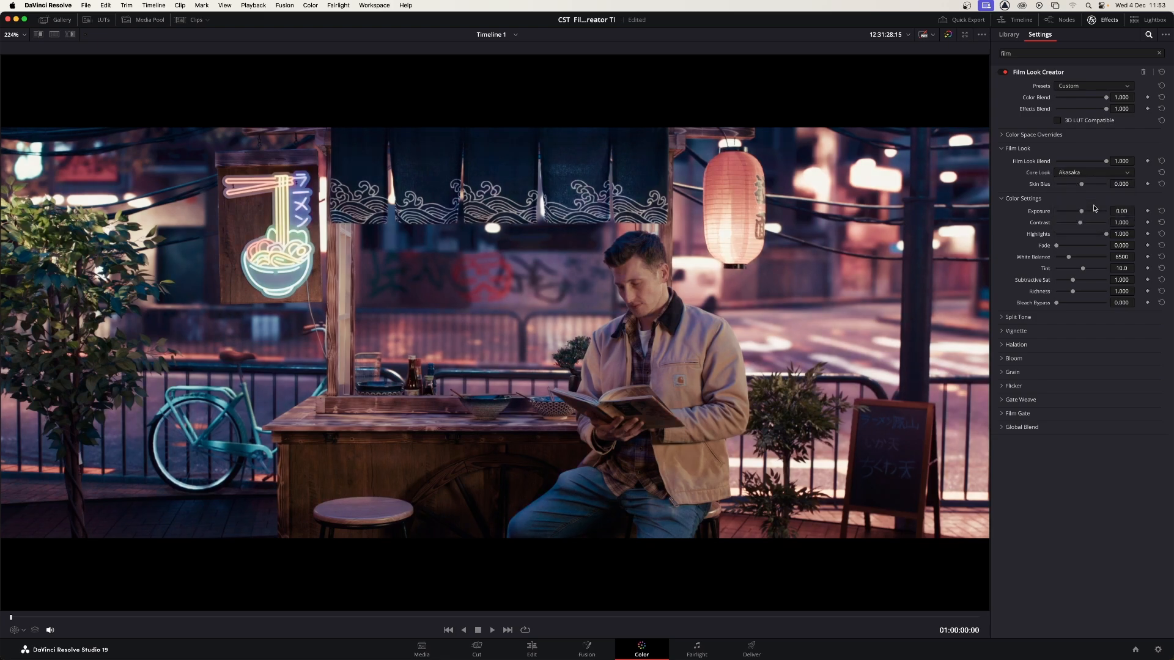
left_click(1095, 174)
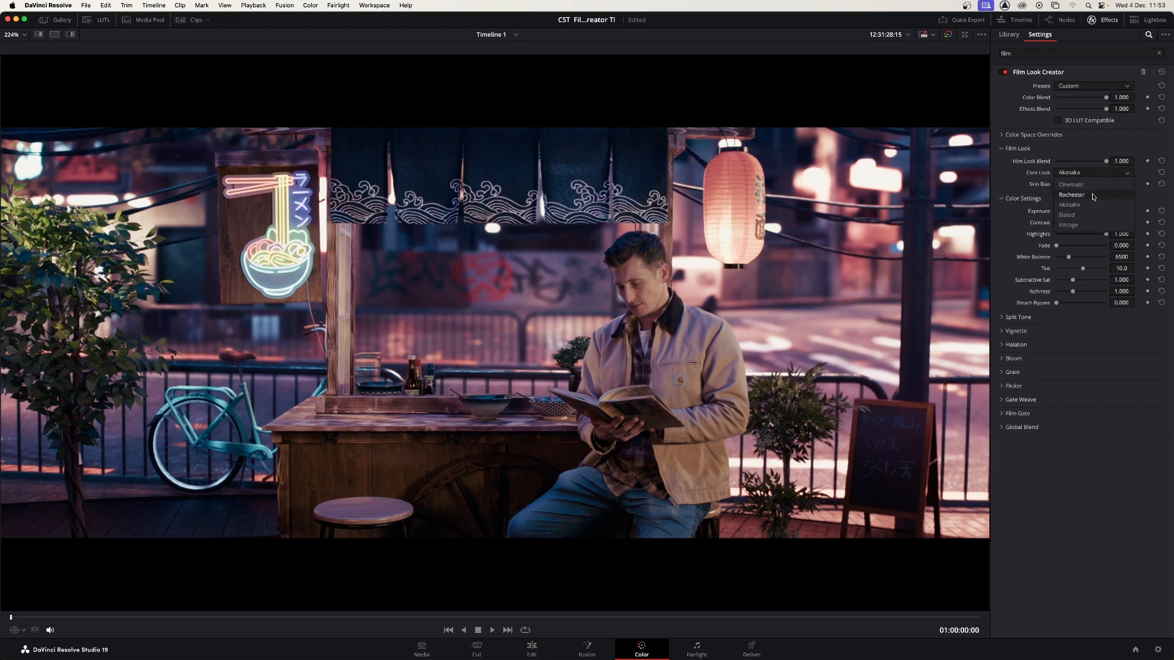
left_click(1093, 196)
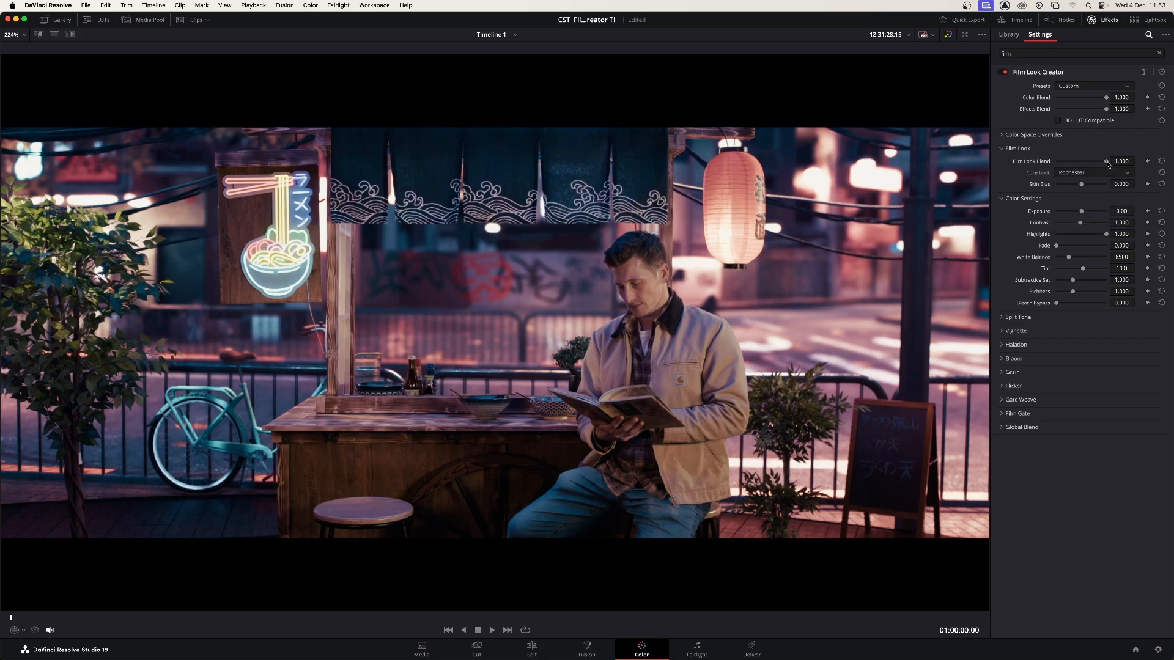
left_click_drag(1108, 164, 1069, 164)
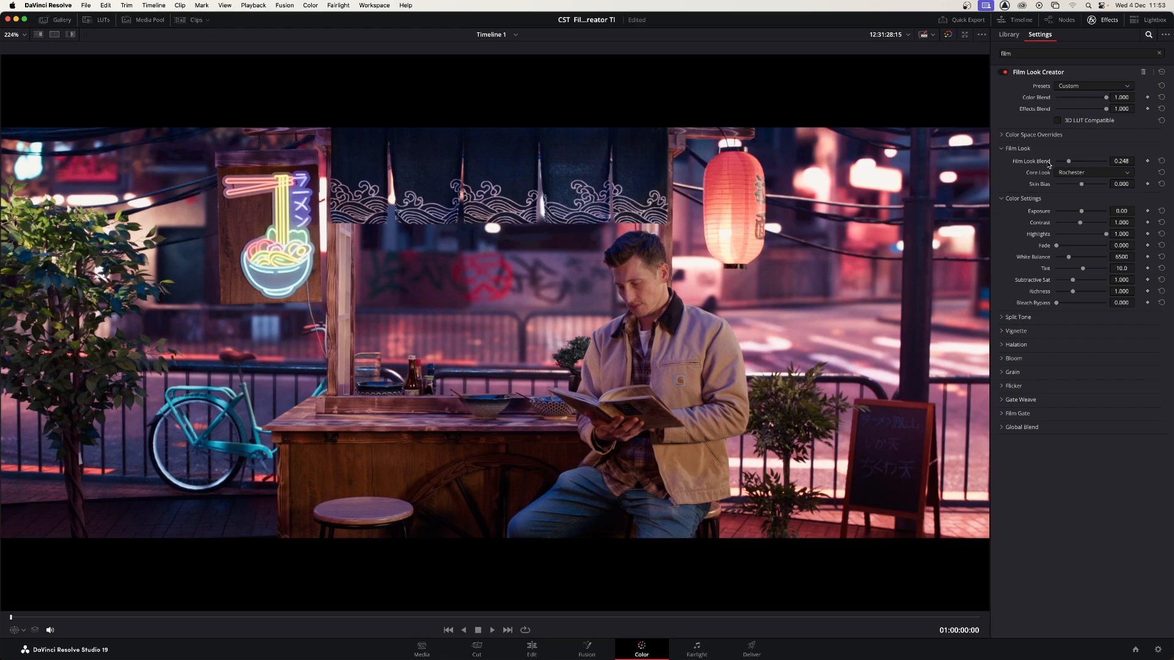
- Review the FLC, DWG/ODT and compound nodes at the end of the node tree, and return to the enlarged viewer
key("alt+f")
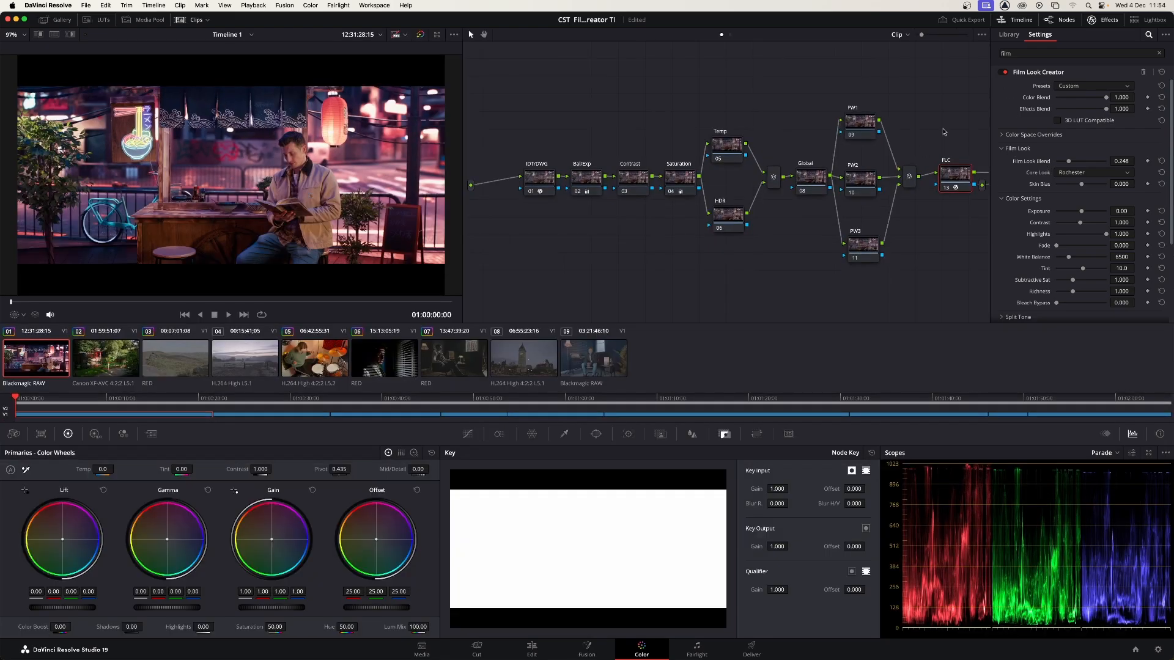
left_click_drag(925, 132, 780, 144)
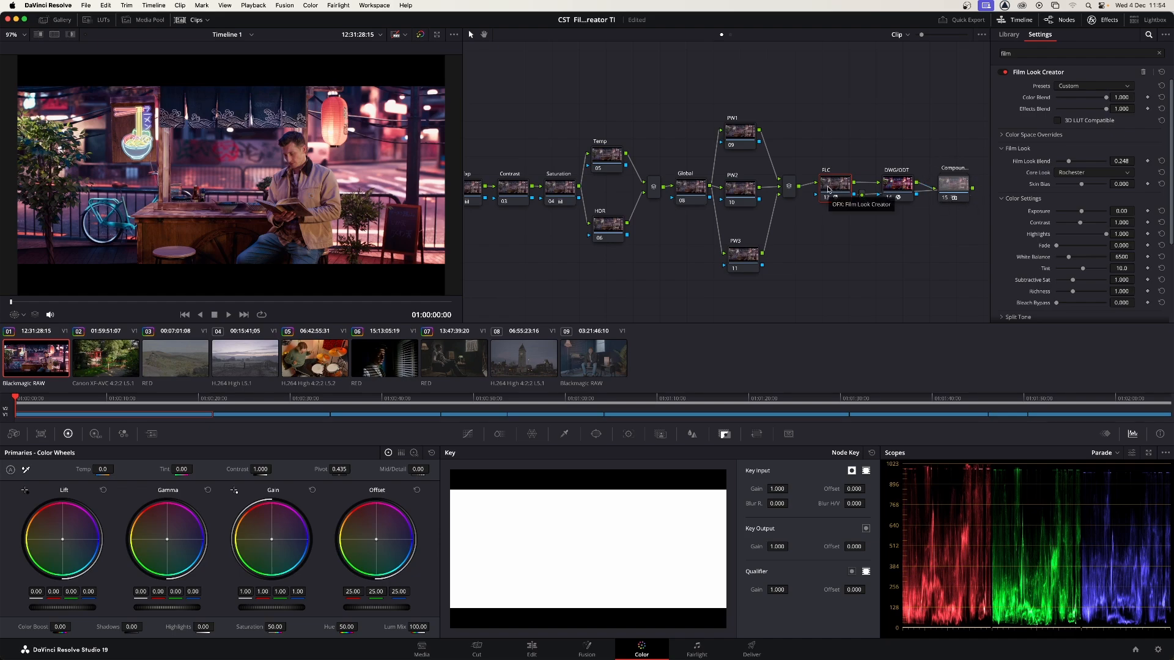
key("alt+f")
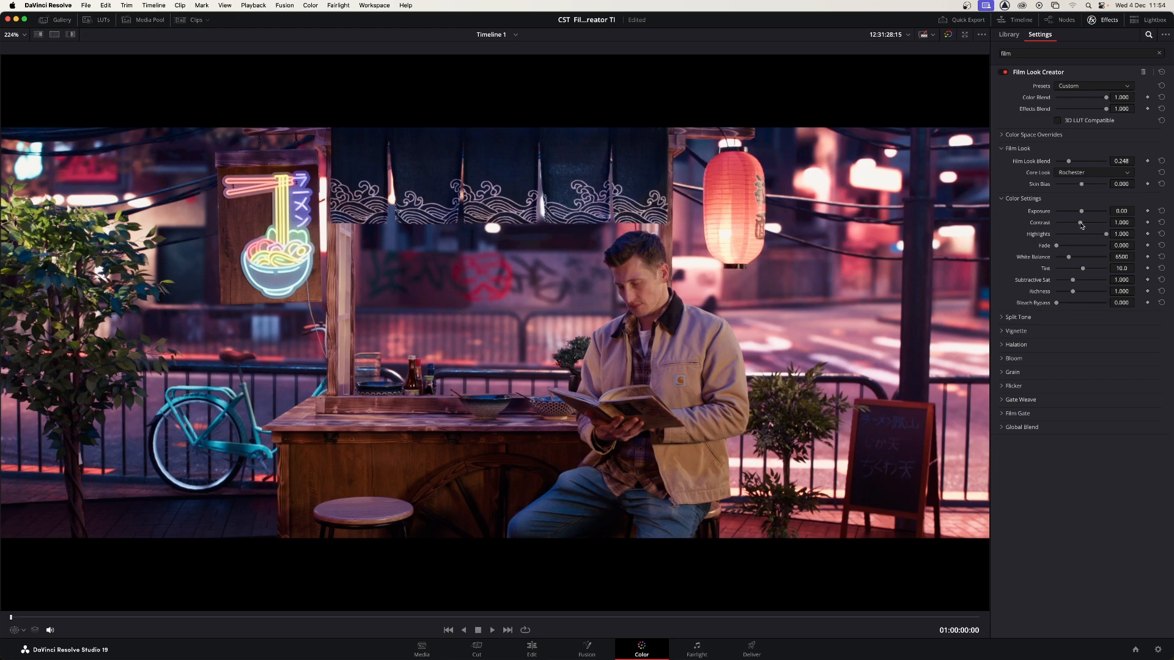
- Try different Contrast values in the Film Look Creator's Color Settings, including 1.250, and return it to 1.000
mouse_move(1081, 225)
left_mouse_down()
mouse_move(1068, 227)
mouse_move(1079, 225)
left_mouse_up()
left_click(1162, 223)
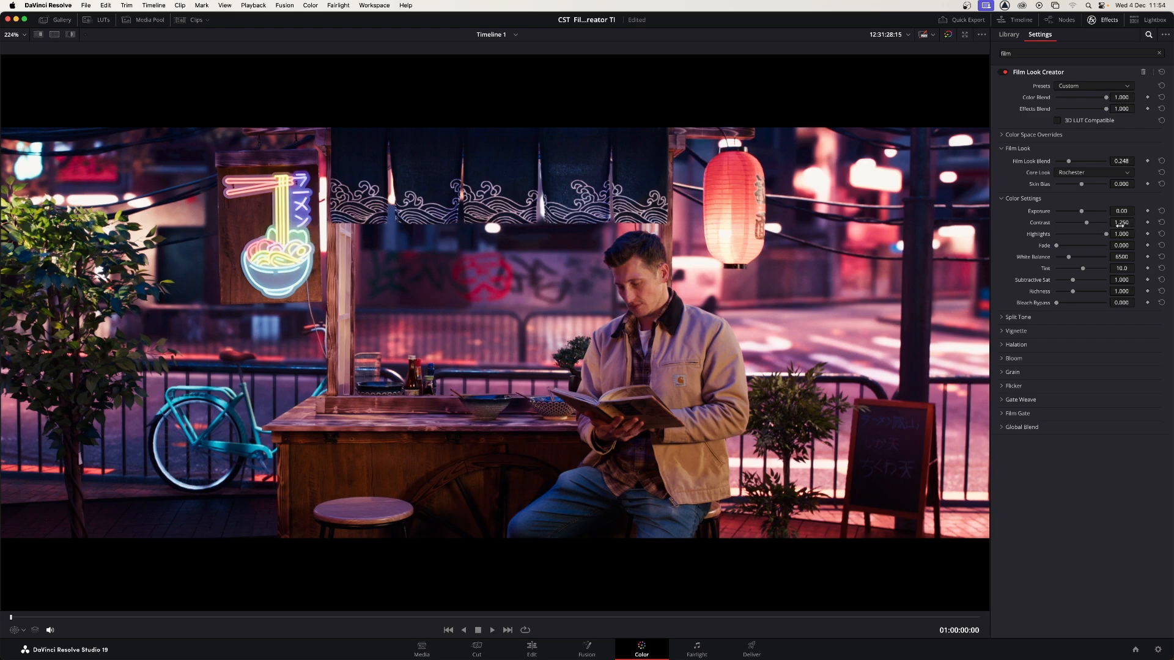
left_click_drag(1086, 223, 1081, 228)
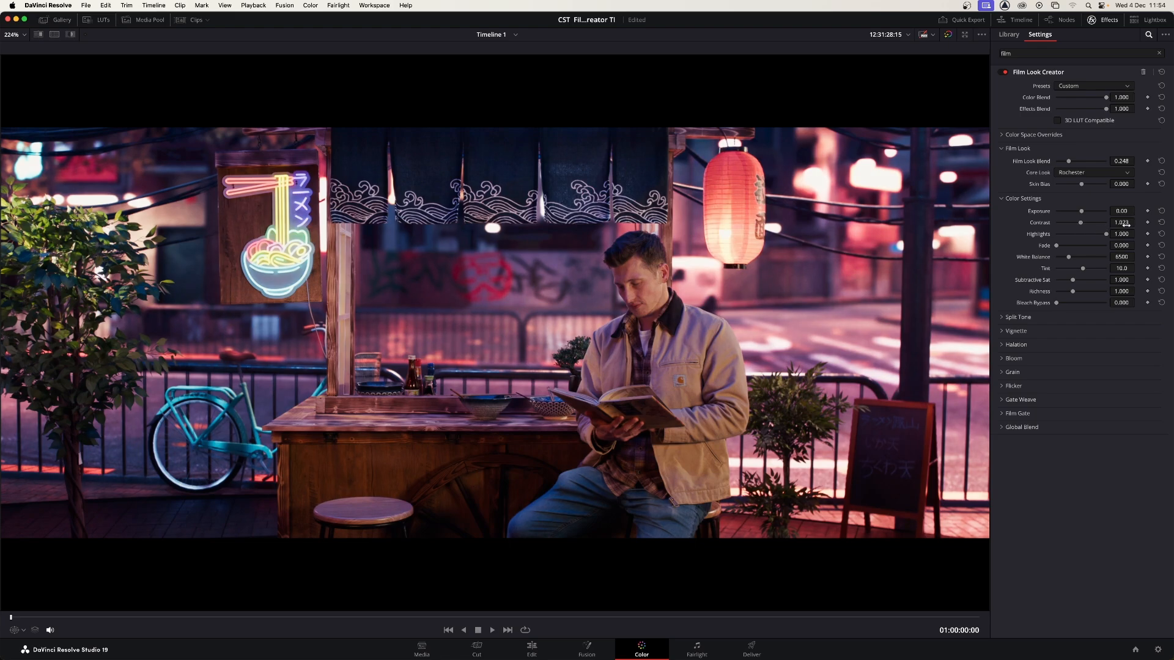
left_click(1127, 224)
type("1.000")
key("Return")
- Set Subtractive Sat to 1.184 and briefly try Bleach Bypass, returning it to 0.000
mouse_move(1074, 283)
left_mouse_down()
mouse_move(1088, 283)
mouse_move(1066, 284)
mouse_move(1076, 284)
left_mouse_up()
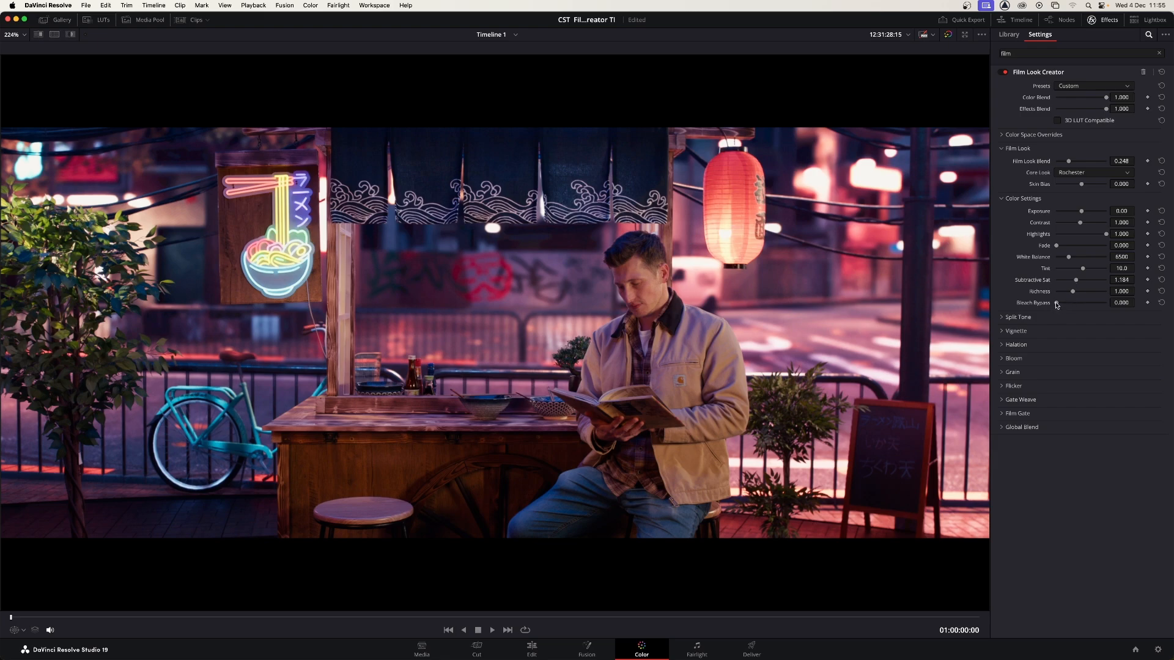
mouse_move(1057, 304)
left_mouse_down()
mouse_move(1114, 308)
mouse_move(1059, 304)
left_mouse_up()
mouse_move(1046, 291)
- Try the Film Look Creator's vignette with a stronger amount, turn it off again, and check the FLC node in the node tree
left_click(1001, 332)
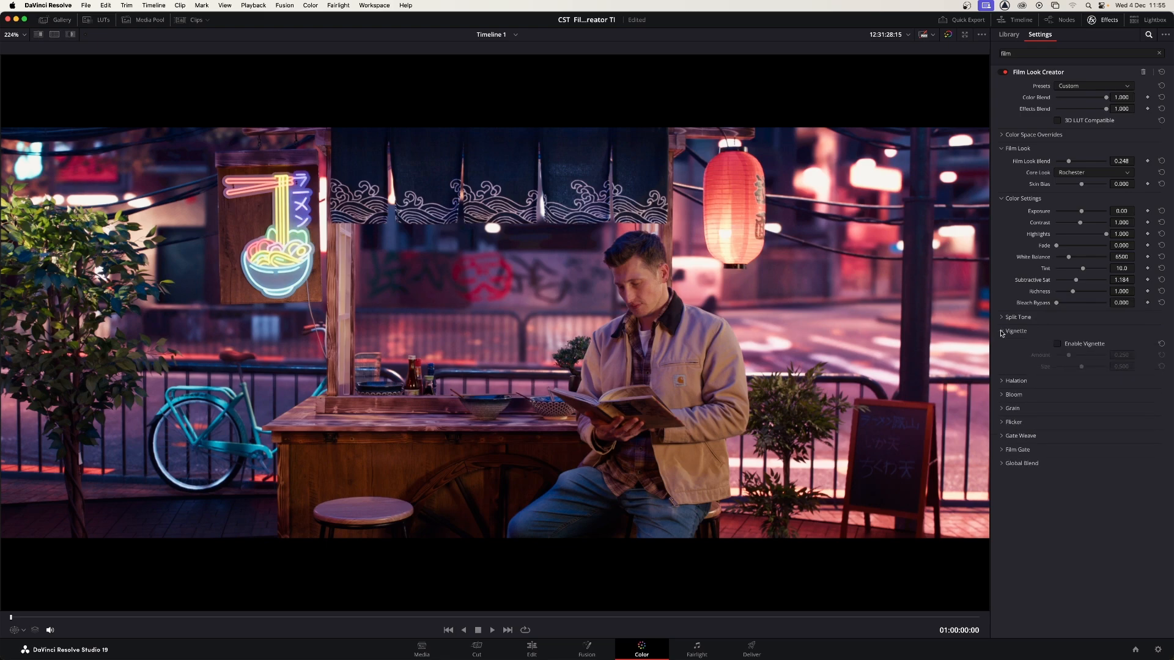
left_click(1058, 345)
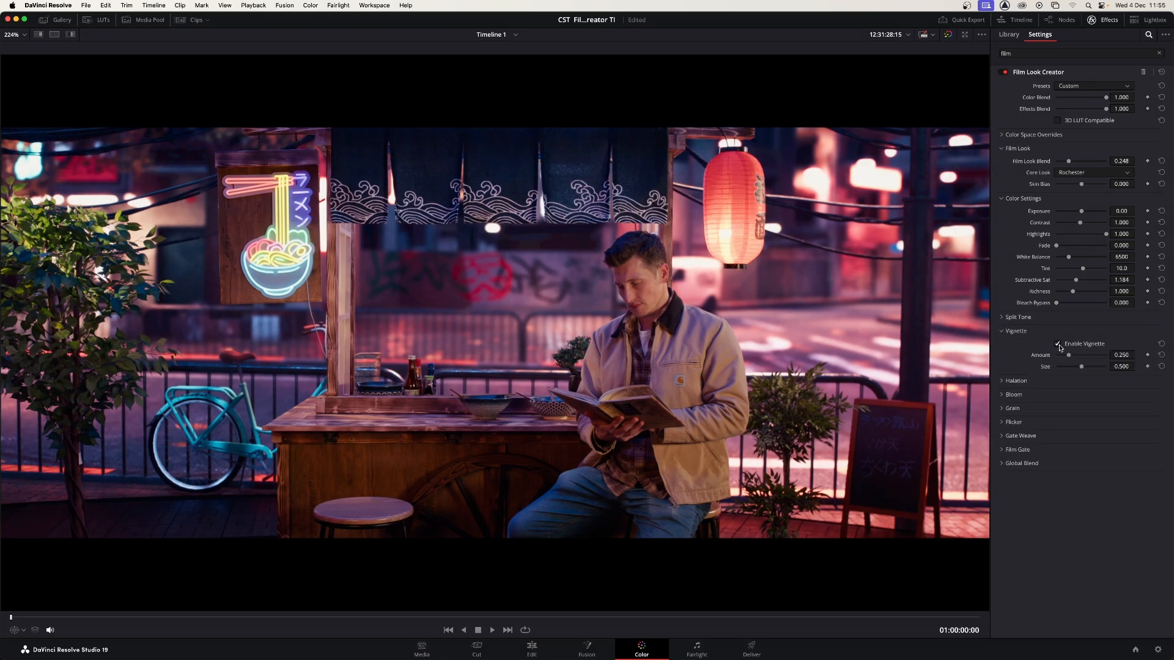
mouse_move(1069, 355)
left_mouse_down()
mouse_move(1096, 358)
mouse_move(1076, 364)
left_mouse_up()
left_click(1057, 345)
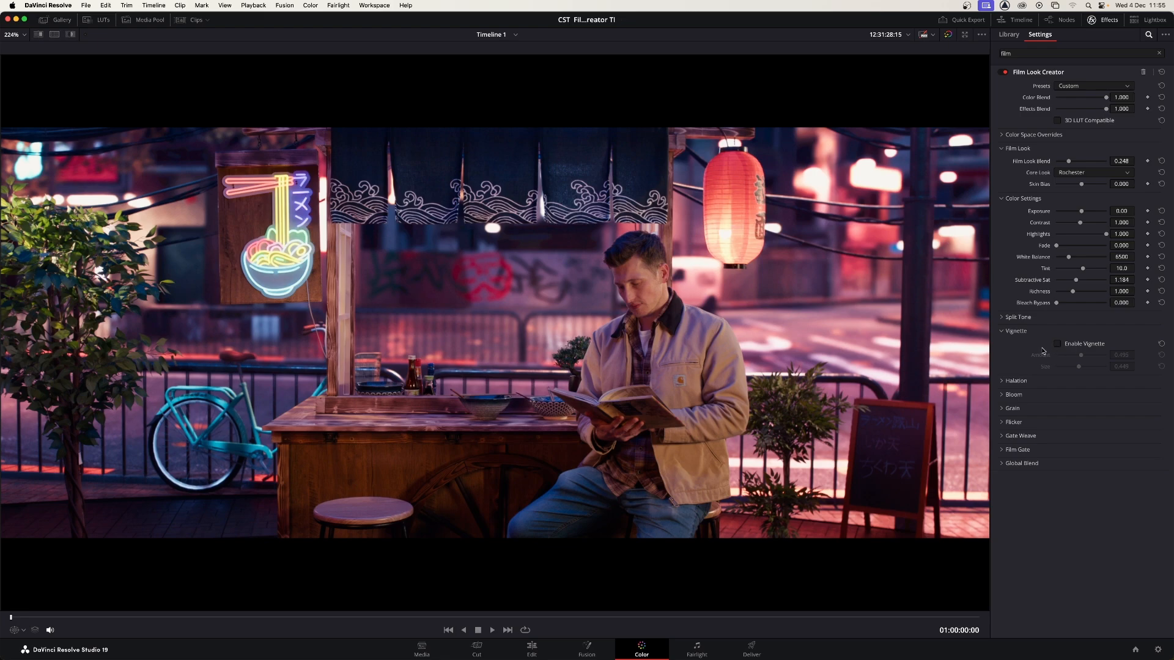
key("alt+f")
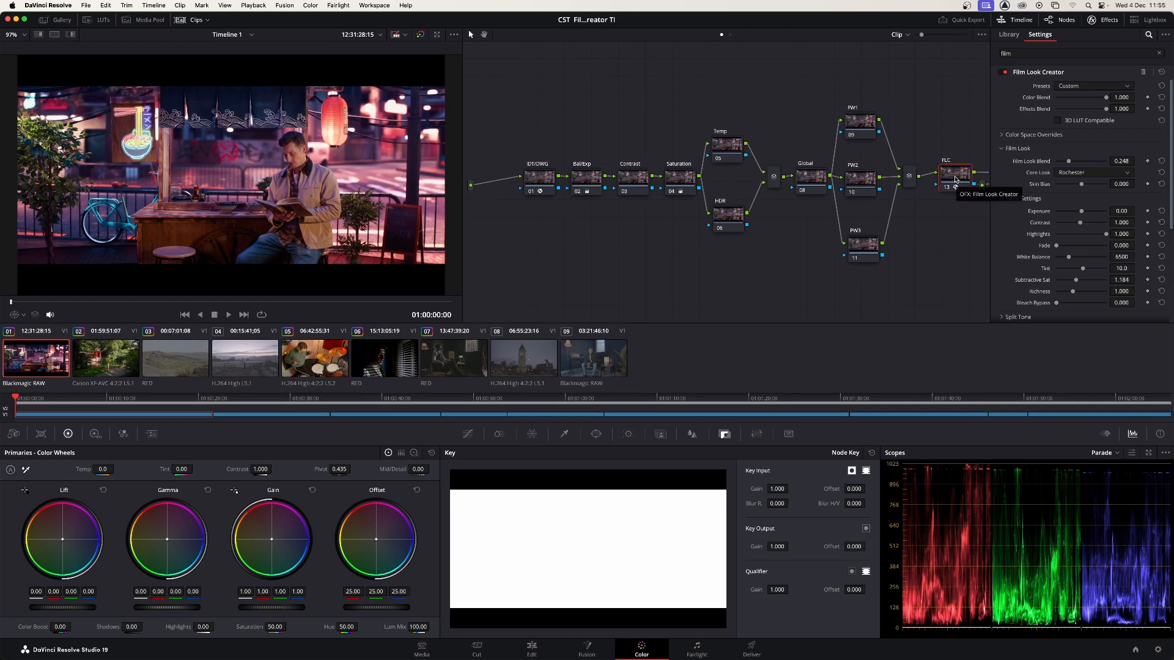
key("alt+f")
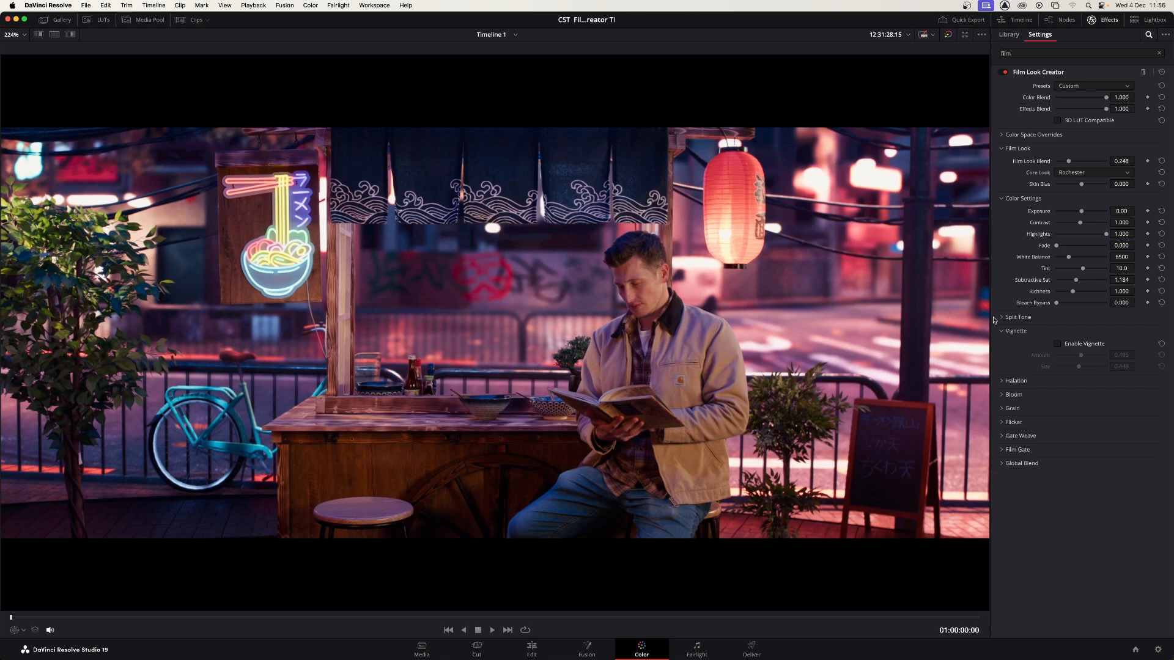
left_click(1003, 332)
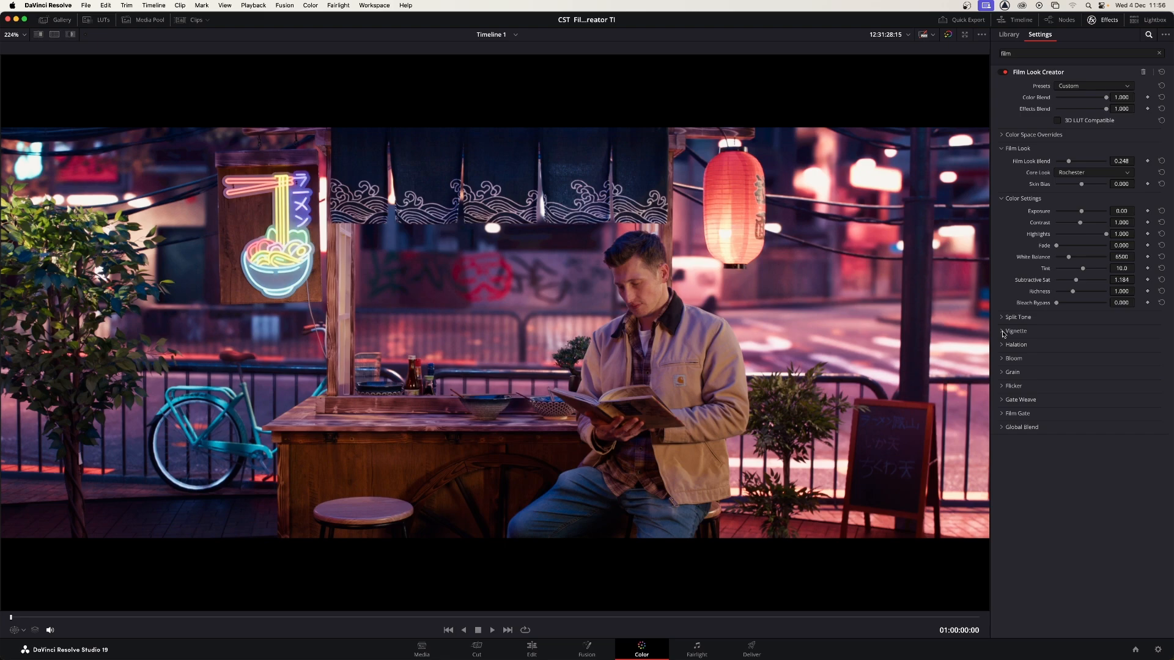
- Enable Halation and compare it with Highlights Only off and on, keeping Highlights Only enabled
left_click(1002, 346)
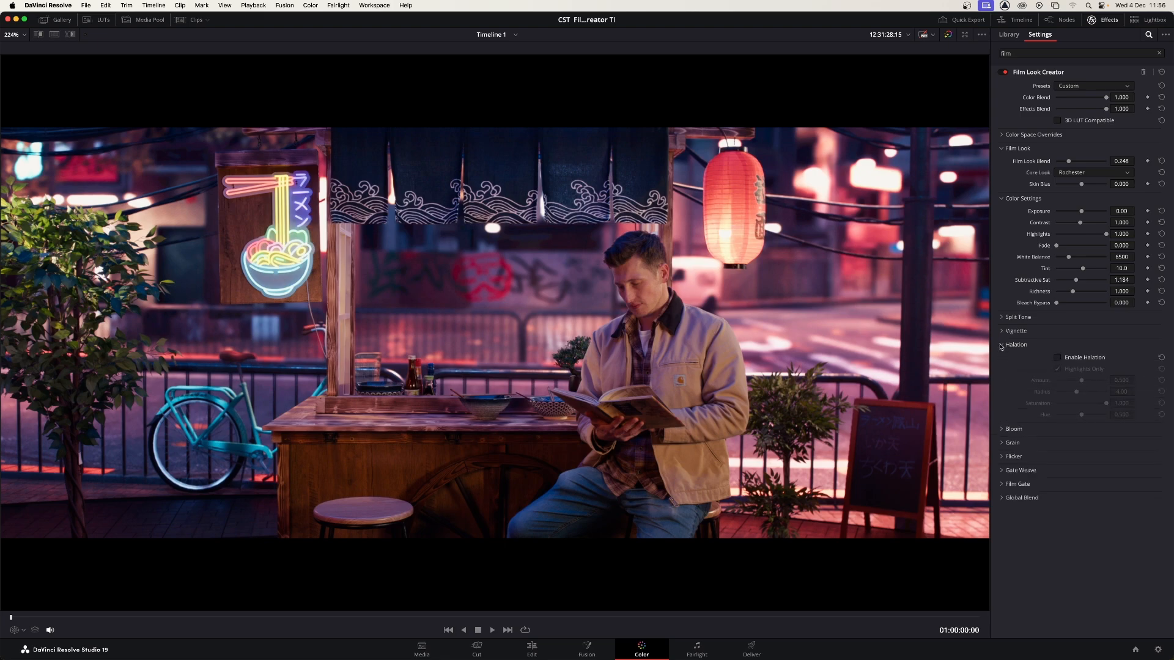
left_click(1058, 358)
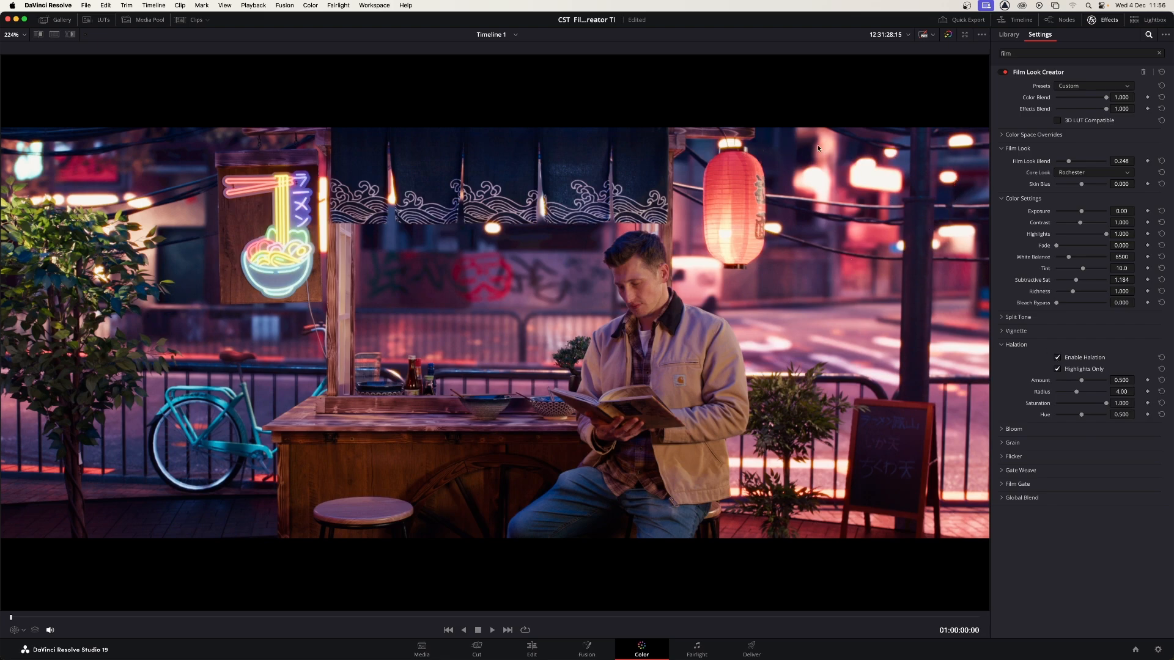
left_click(1058, 369)
left_click(1058, 369)
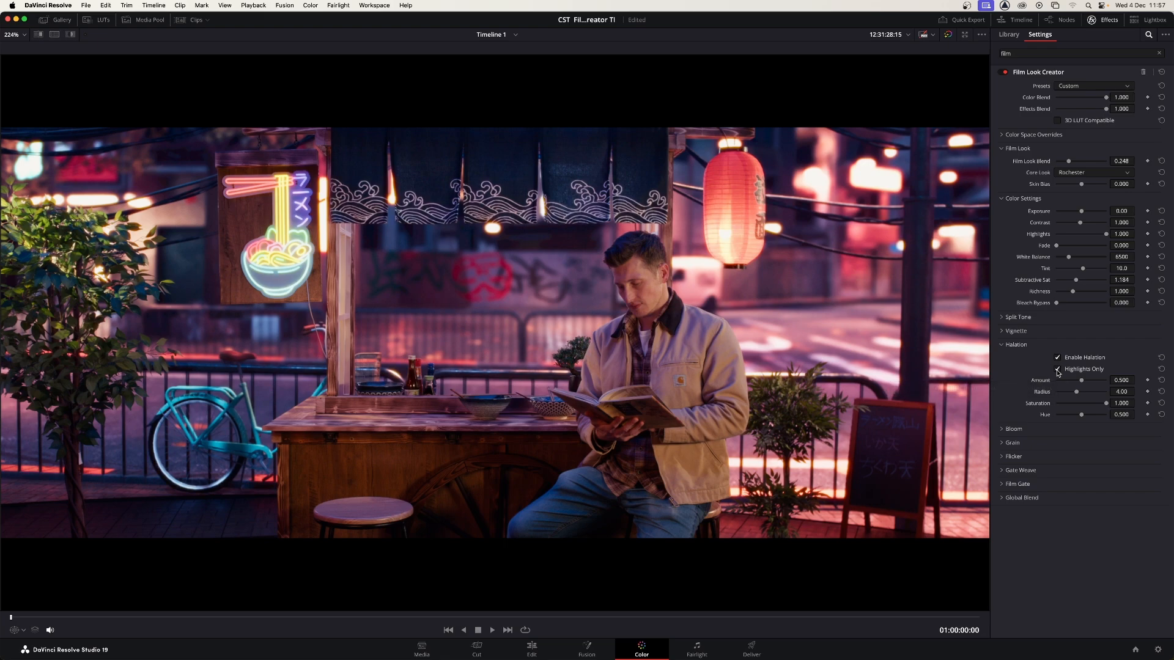
left_click(1057, 370)
left_click(1058, 369)
left_click(1057, 369)
- Try the Halation Amount at 0.817, reduce it to 0.495, and raise the Radius to 7.53
mouse_move(1081, 383)
left_mouse_down()
mouse_move(1110, 383)
mouse_move(1043, 385)
mouse_move(1092, 385)
left_mouse_up()
double_click(1042, 382)
left_click_drag(1056, 380, 1097, 380)
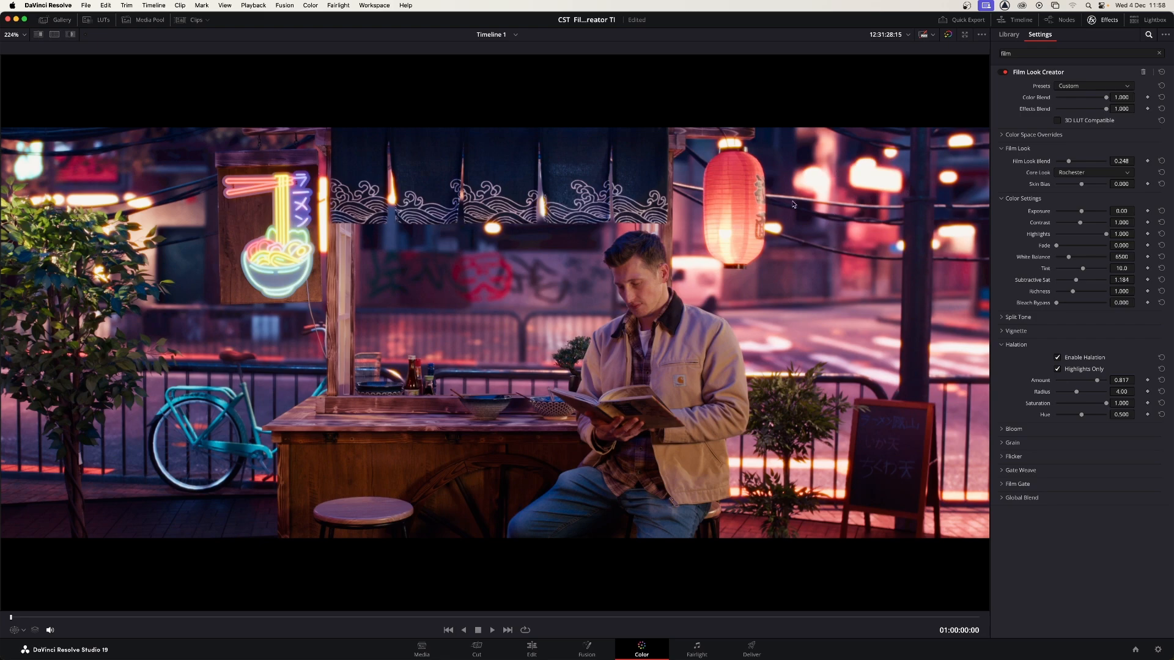
left_click_drag(1099, 380, 1078, 459)
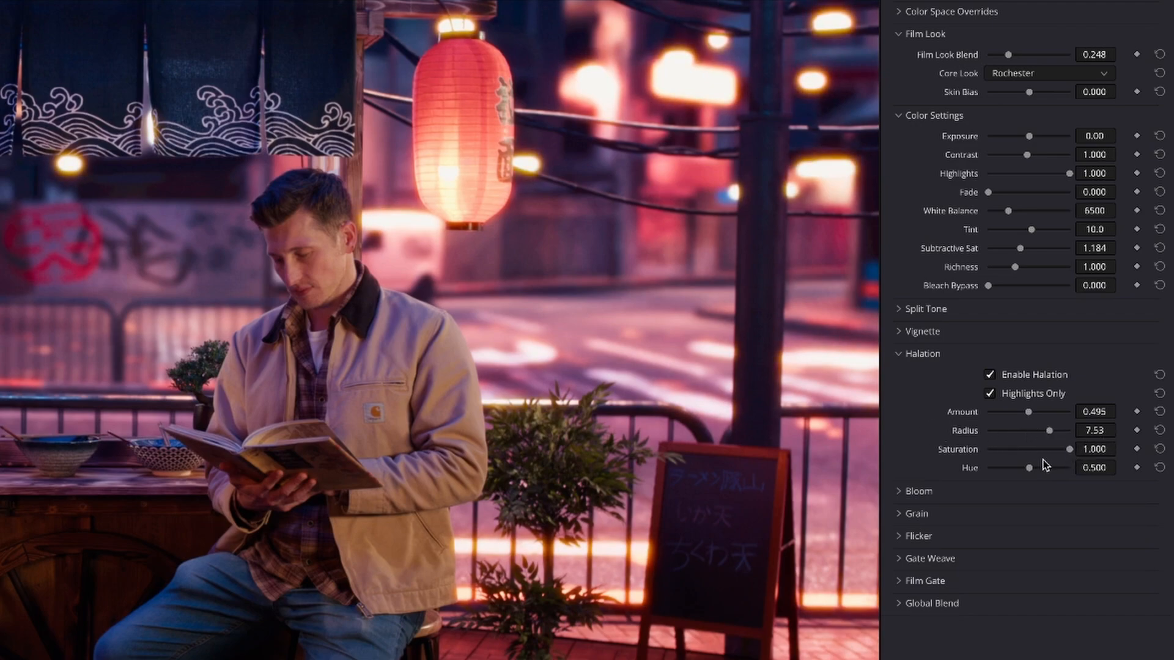
- Shift the Halation Hue to about 0.24 and settle on an Amount of about 0.33 with a Radius of about 4
mouse_move(1030, 469)
left_mouse_down()
mouse_move(998, 472)
mouse_move(1093, 469)
mouse_move(991, 474)
mouse_move(1008, 471)
left_mouse_up()
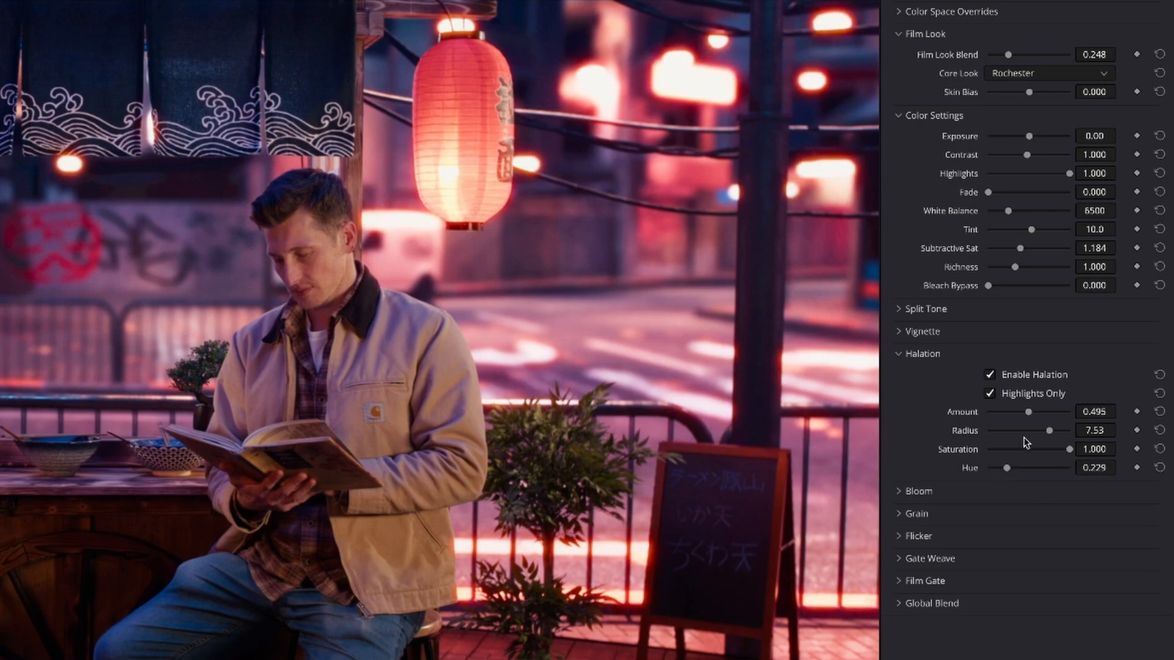
left_click_drag(1048, 430, 1069, 392)
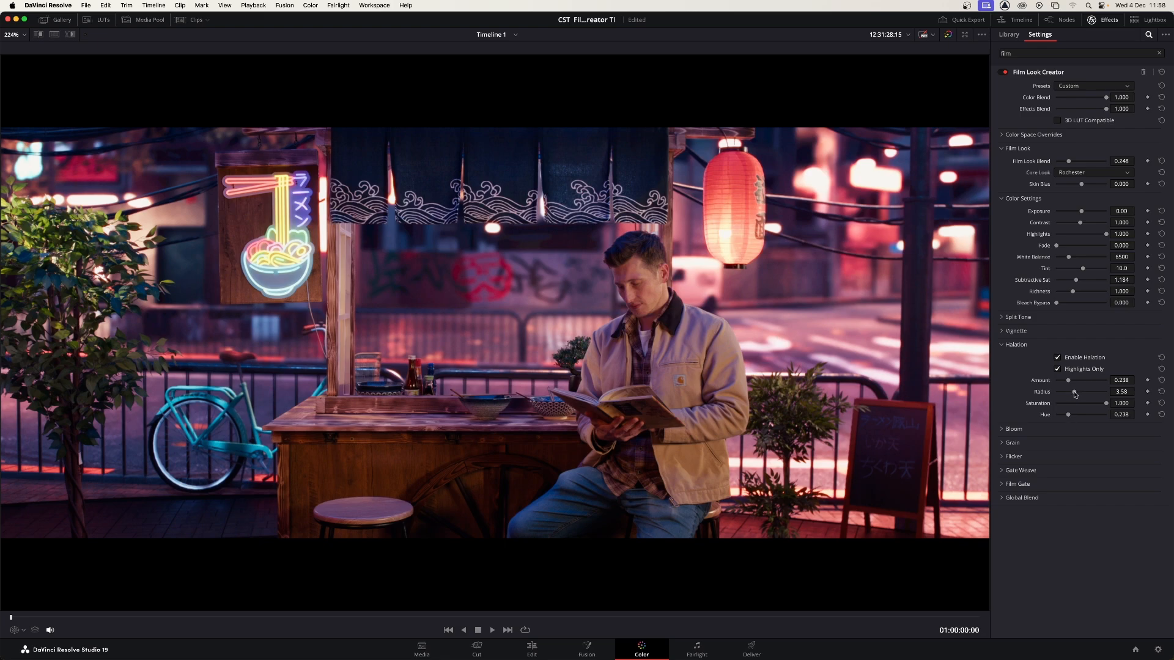
left_click_drag(1075, 394, 1073, 383)
- Toggle Halation off and on to compare its effect on the image, ending with it off
left_click(1058, 359)
left_click(1058, 358)
left_click(1058, 361)
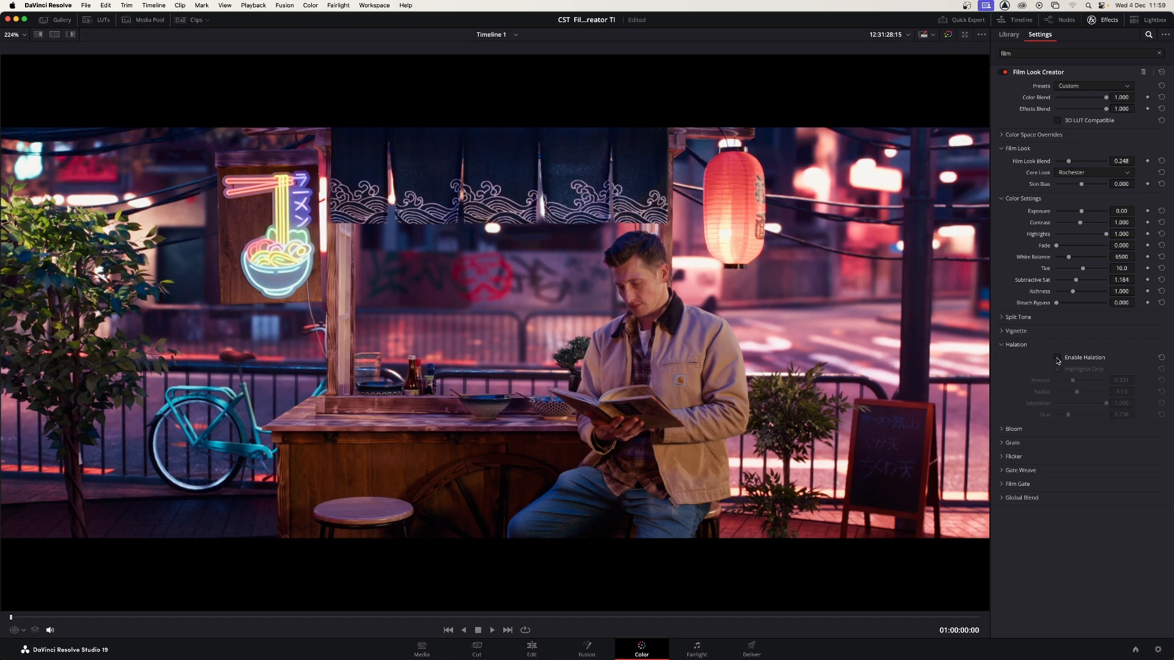
- Compare the image with and without Halation several times, leaving Halation enabled
left_click(1058, 361)
left_click(1058, 360)
left_click(1058, 361)
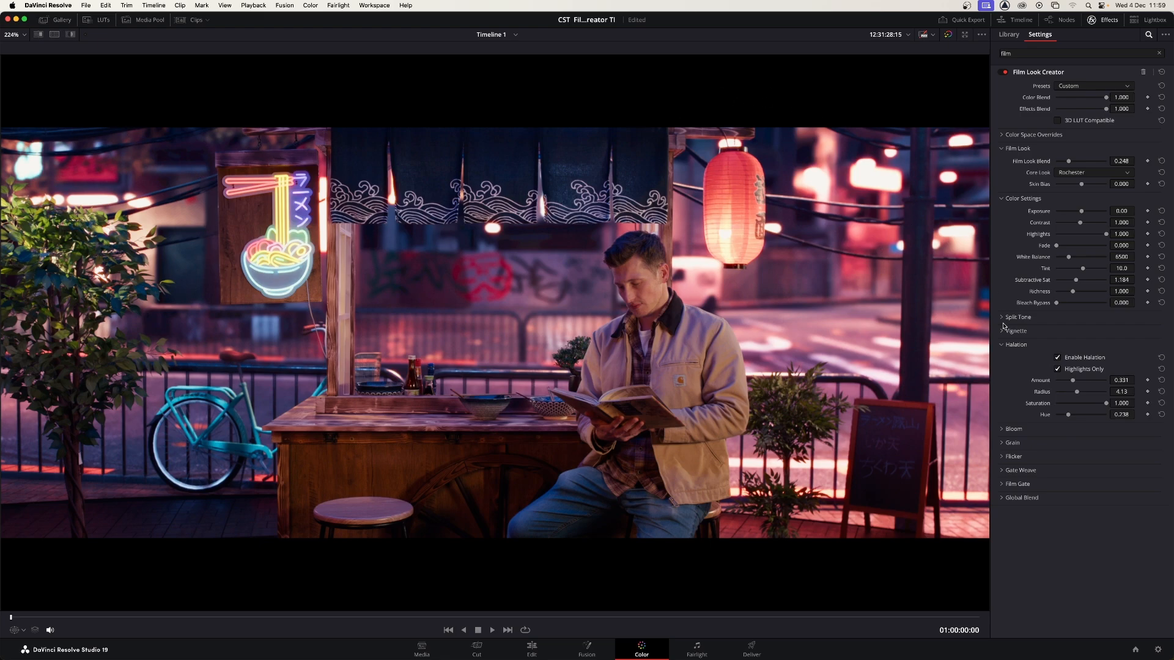
left_click(1059, 360)
left_click(1058, 360)
left_click(1059, 359)
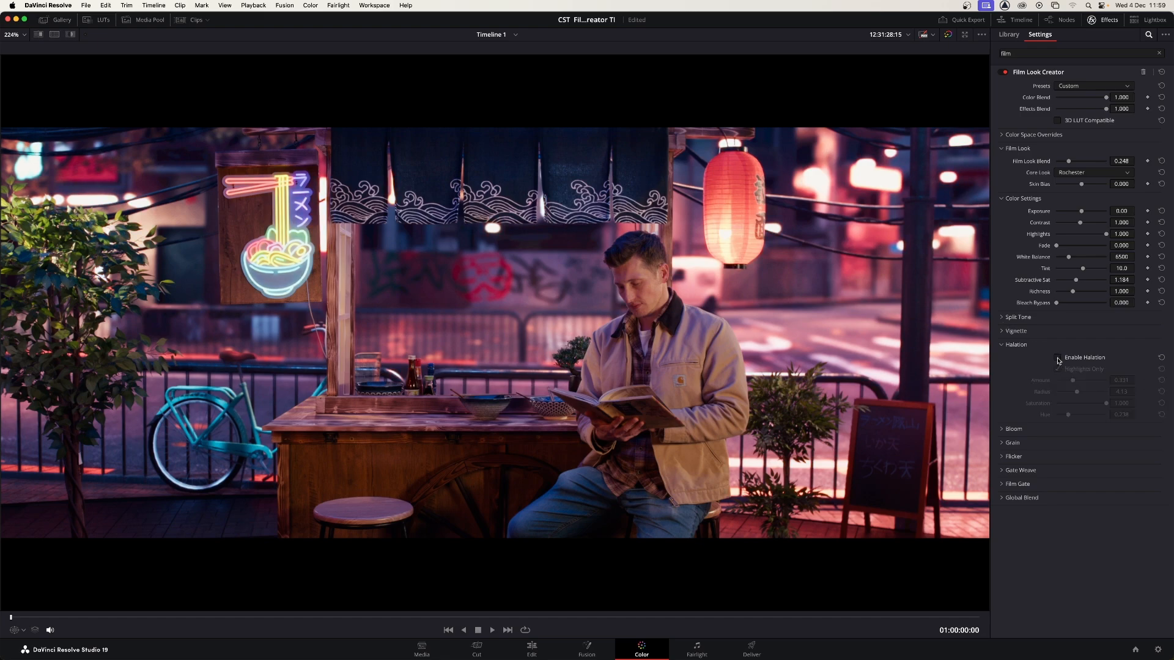
left_click(1058, 359)
left_click(1058, 359)
left_click(1059, 359)
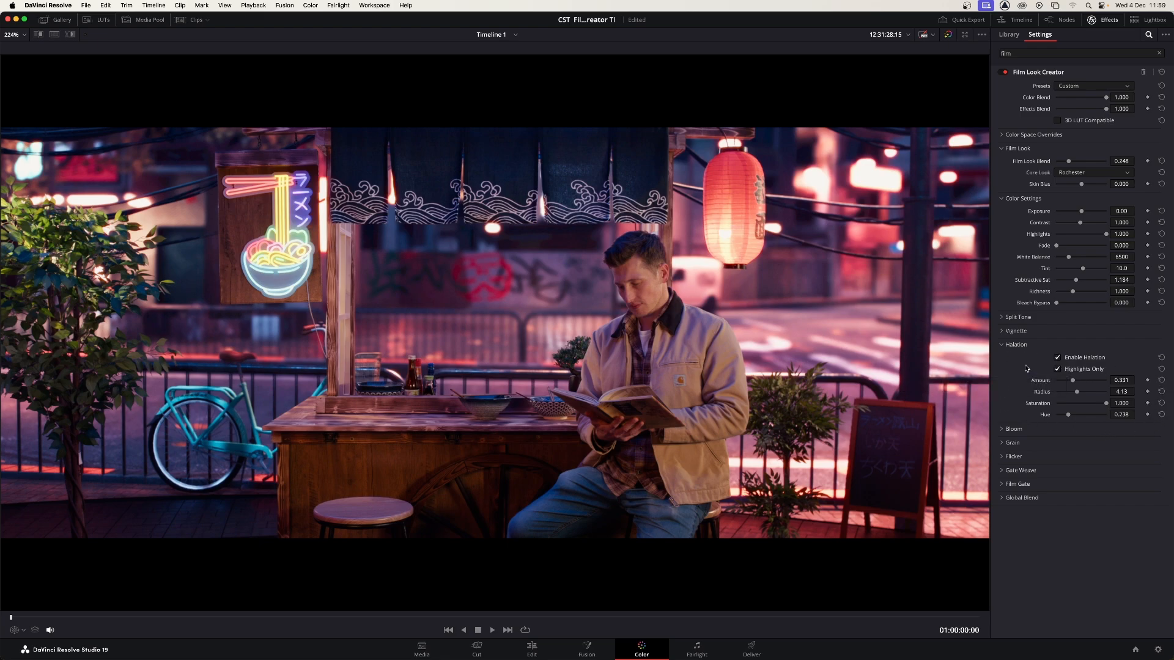
- Enable Bloom and compare the image with it off and on, leaving it enabled
left_click(1002, 430)
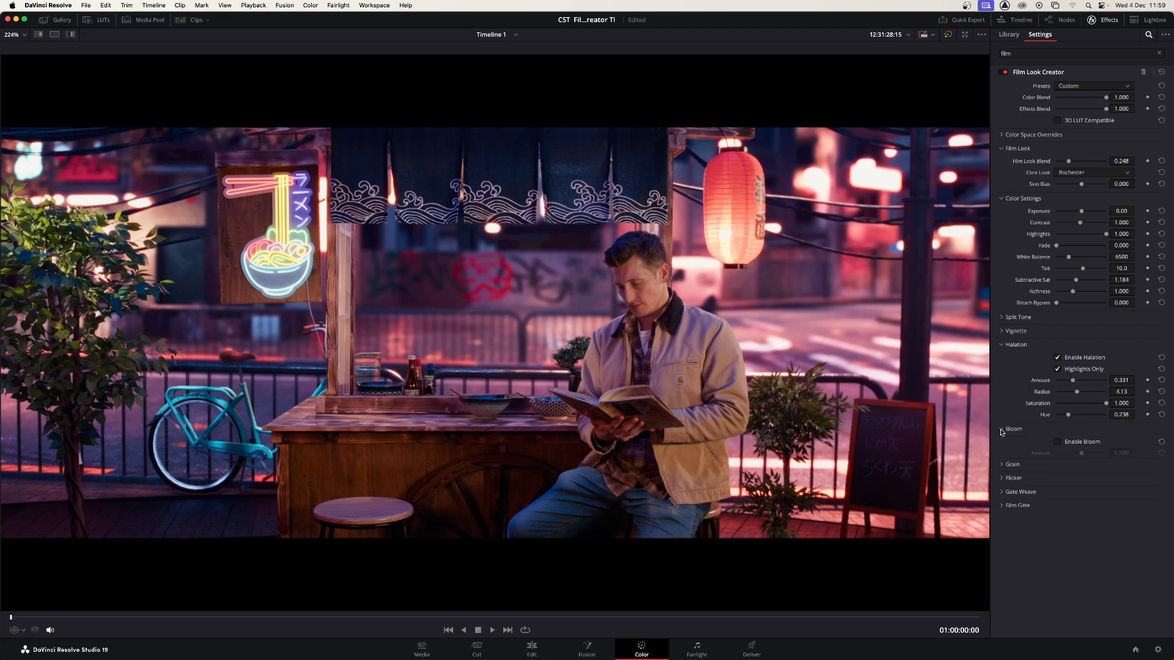
left_click(1059, 442)
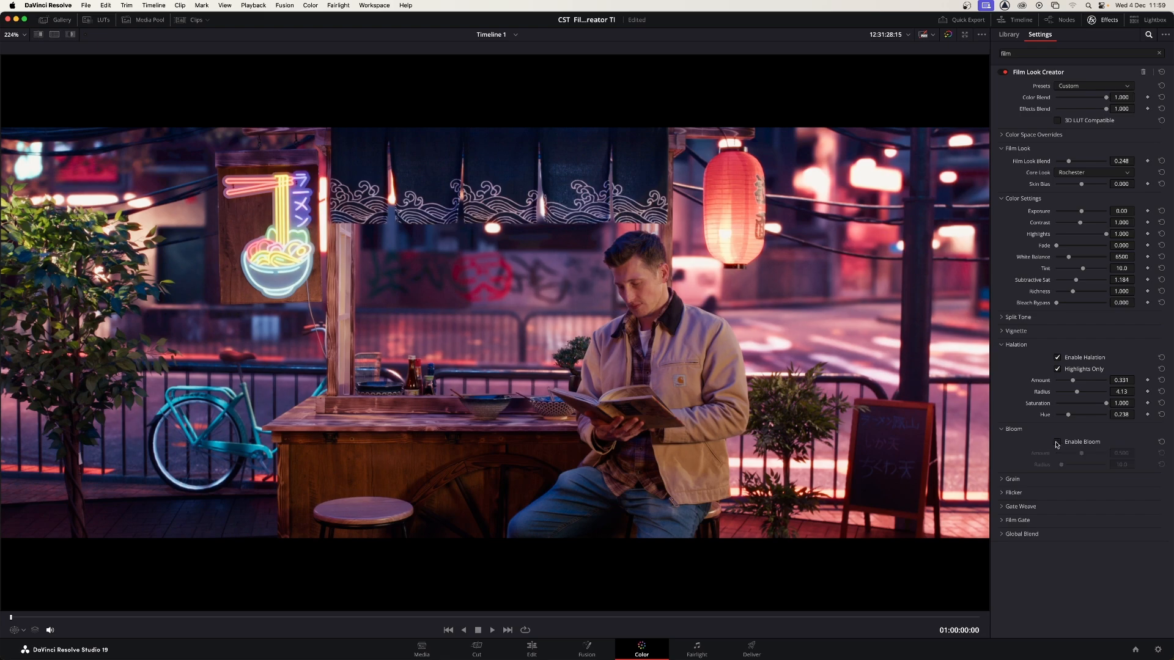
left_click(1060, 443)
left_click(1060, 443)
left_click(1059, 443)
left_click(1059, 443)
left_click(1059, 442)
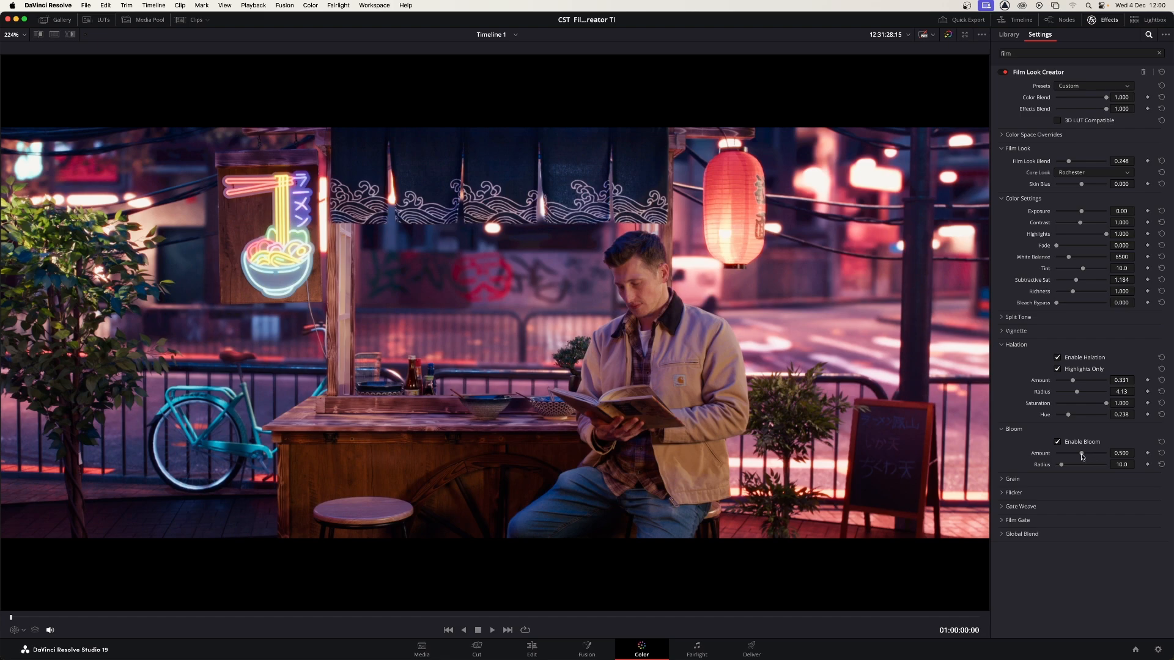
- Raise the Bloom Amount to 0.780 and the Radius to 43.1, comparing the result with Bloom off and on
left_click_drag(1082, 454, 1050, 469)
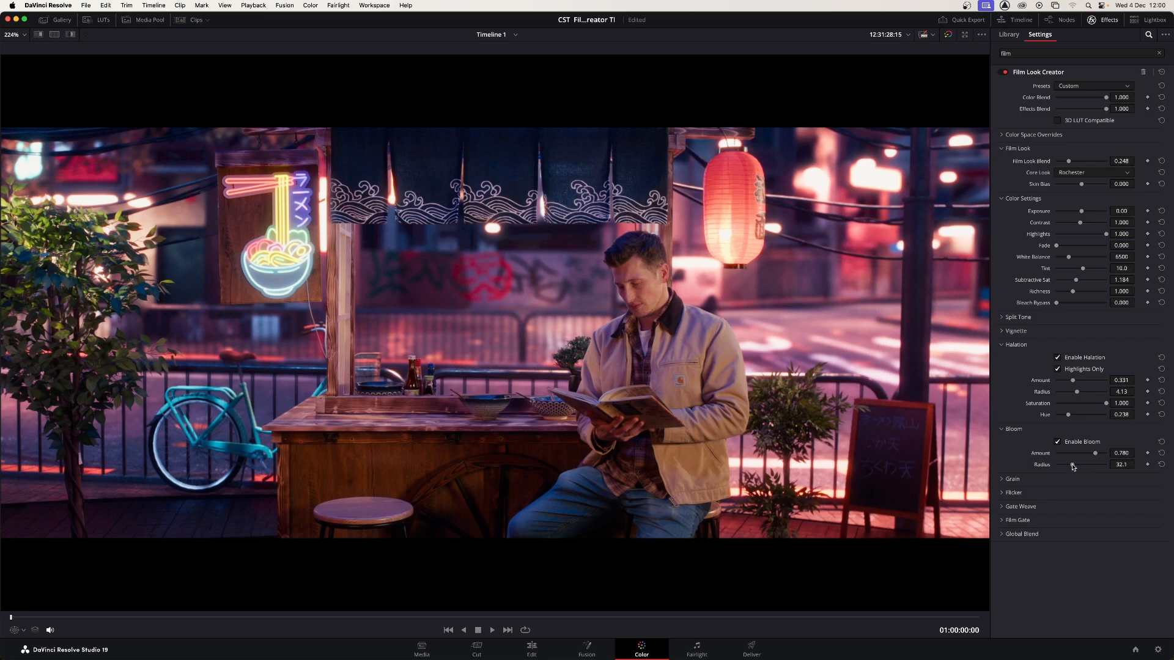
mouse_move(1073, 466)
left_mouse_down()
mouse_move(1102, 470)
mouse_move(1061, 476)
mouse_move(1078, 470)
left_mouse_up()
left_click(1059, 442)
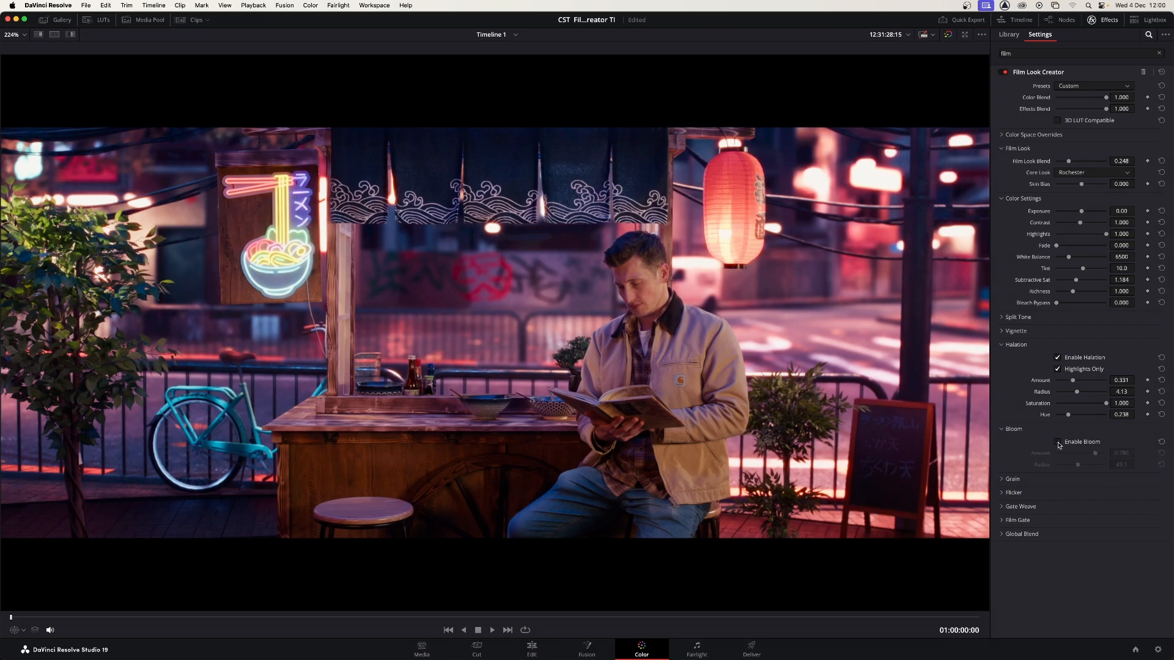
left_click(1058, 442)
left_click(1058, 442)
left_click(1058, 442)
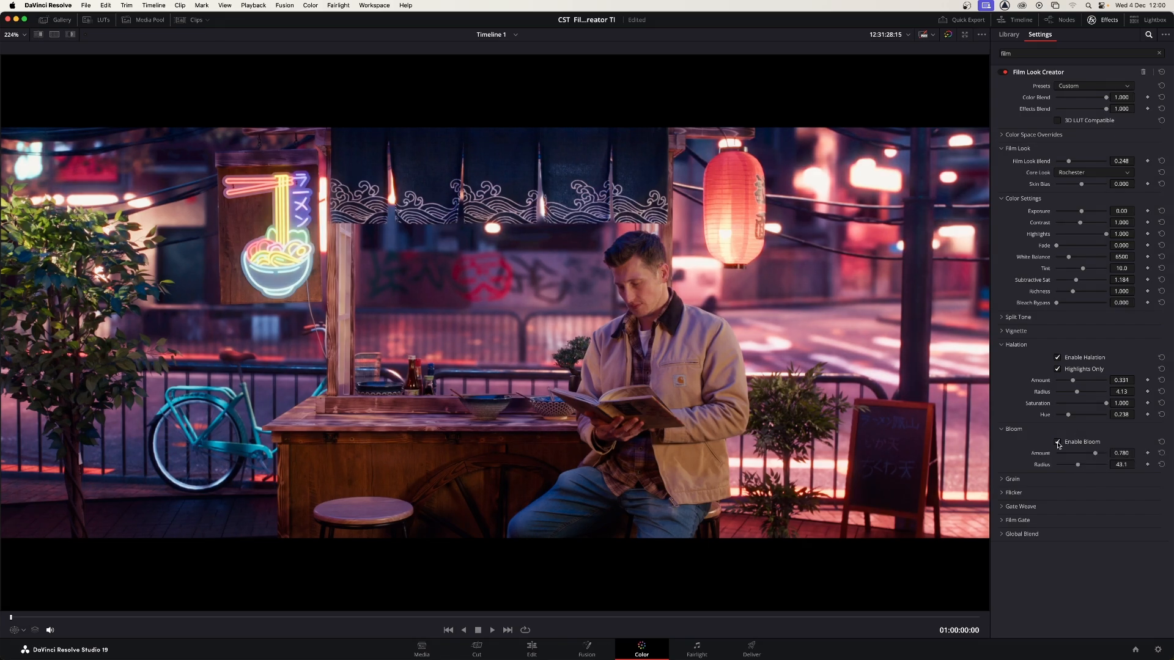
left_click(1058, 442)
left_click(1058, 442)
left_click(1059, 442)
left_click(1058, 442)
left_click_drag(1078, 466, 1077, 466)
left_click(1058, 442)
left_click(1057, 443)
- Enable Grain, try the 65mm preset, and return to the 35mm preset
left_click(1003, 480)
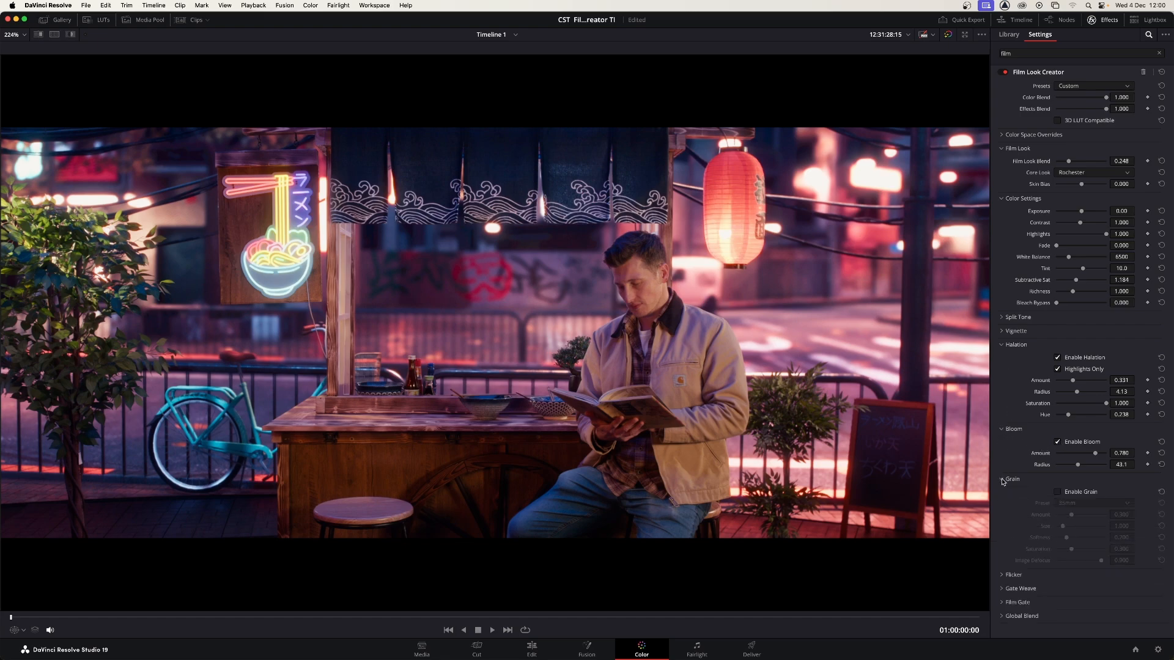
left_click(1058, 493)
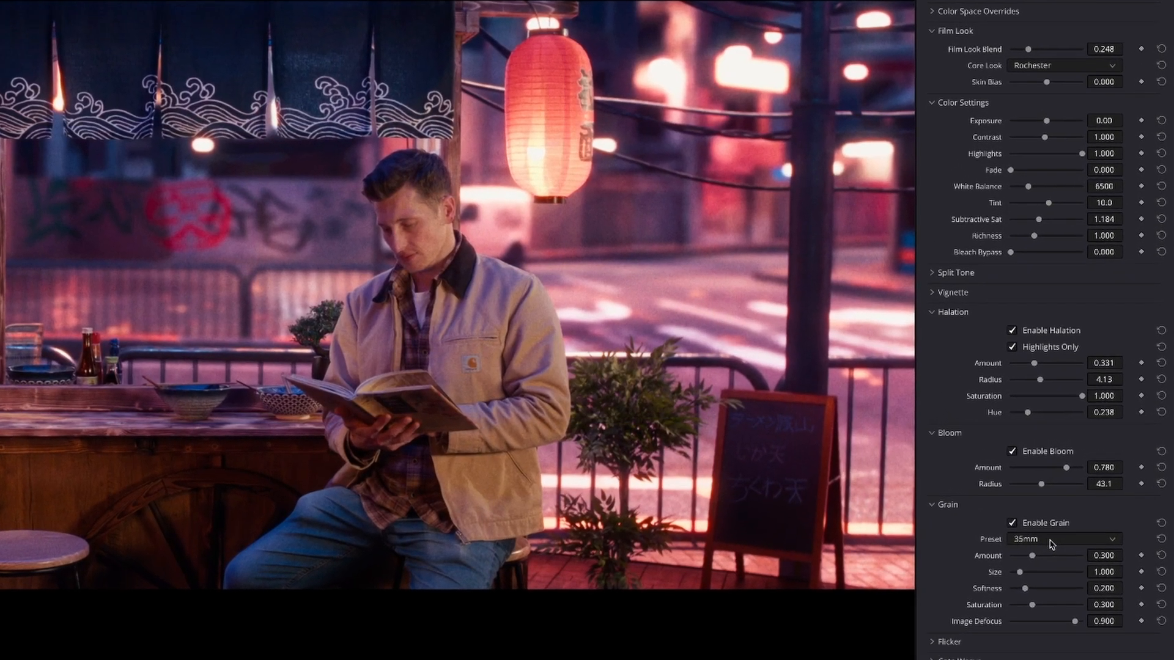
left_click(1084, 505)
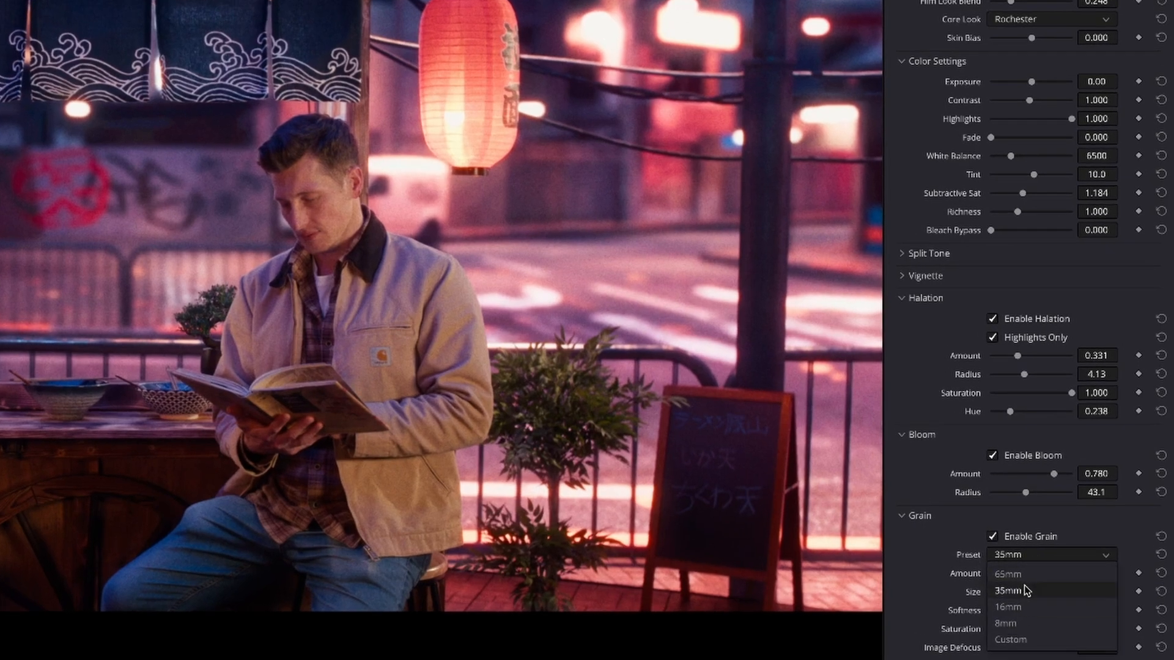
left_click(1025, 577)
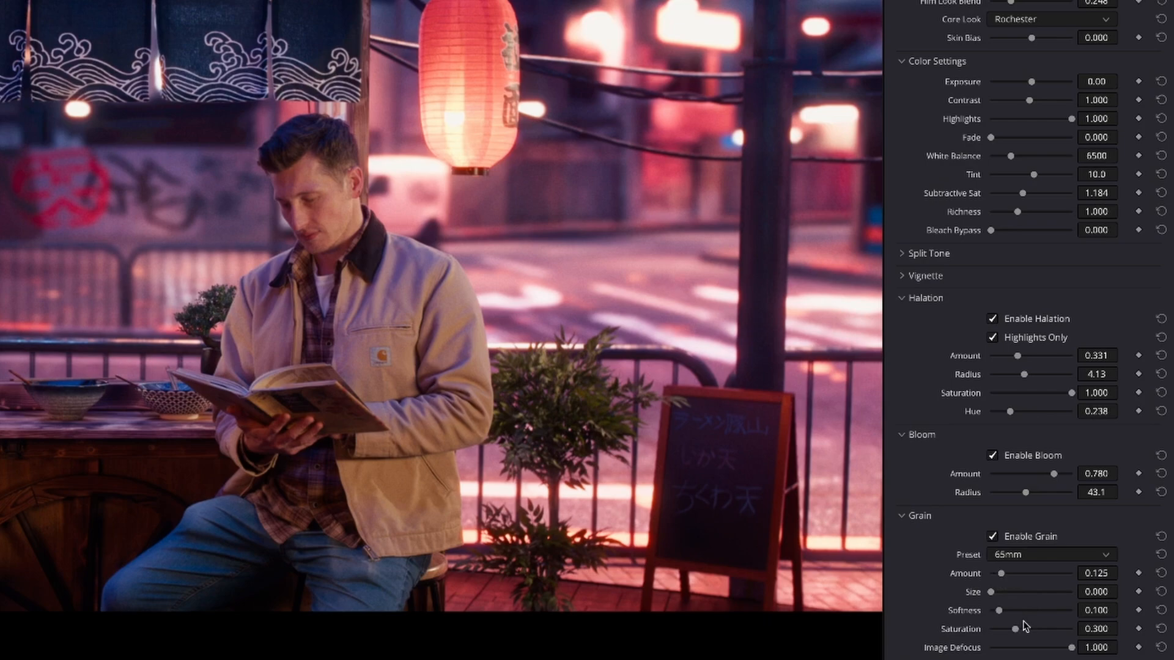
left_click(1041, 557)
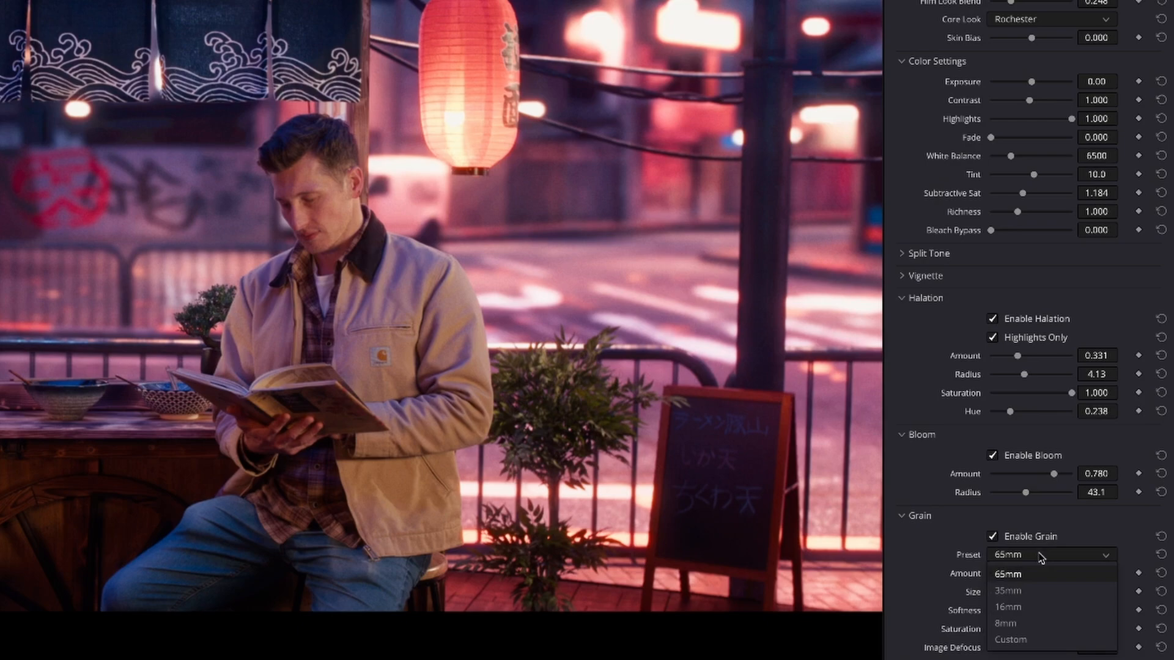
left_click(1024, 592)
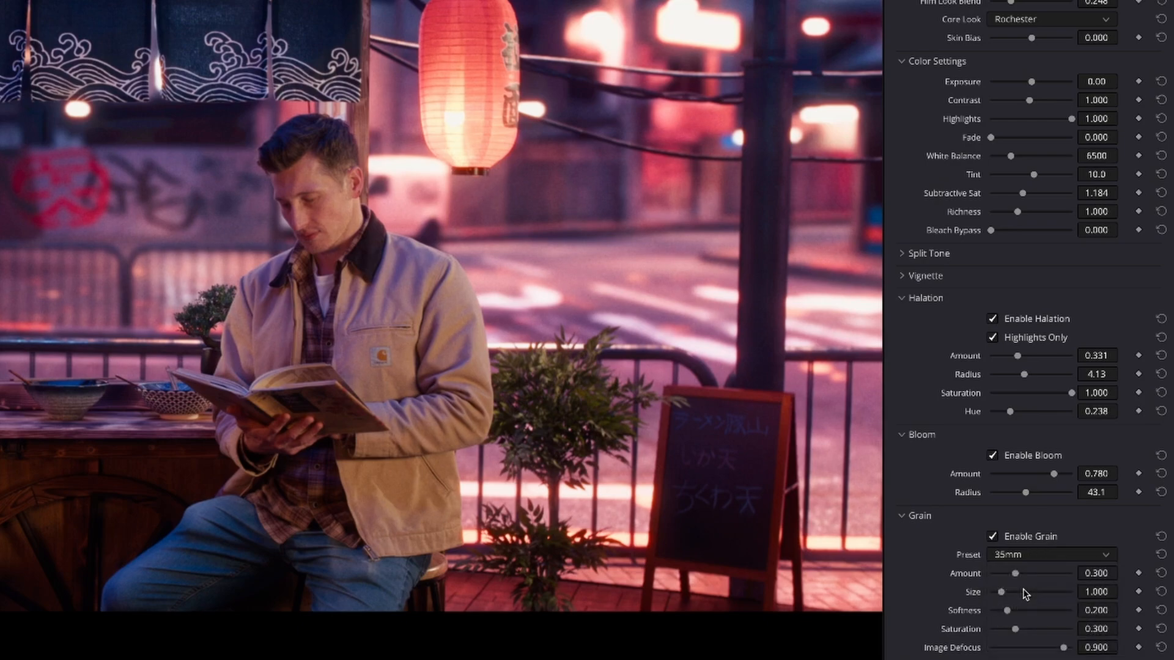
- Try the 16mm and 8mm grain presets in turn
left_click(1034, 555)
left_click(1026, 606)
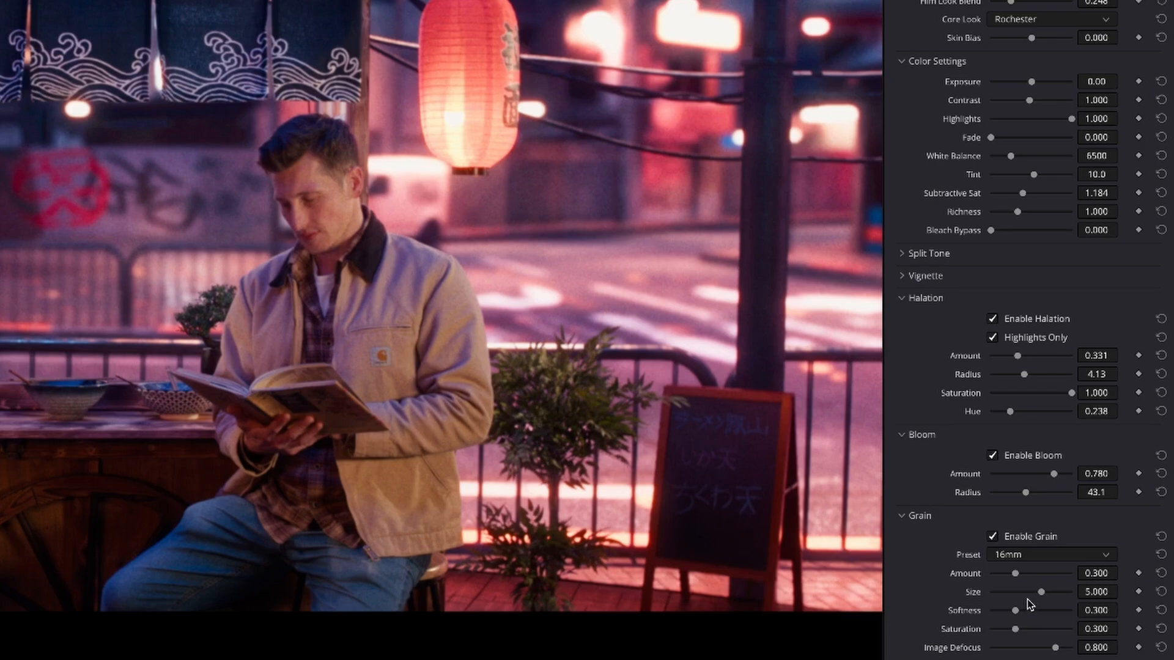
left_click(1029, 555)
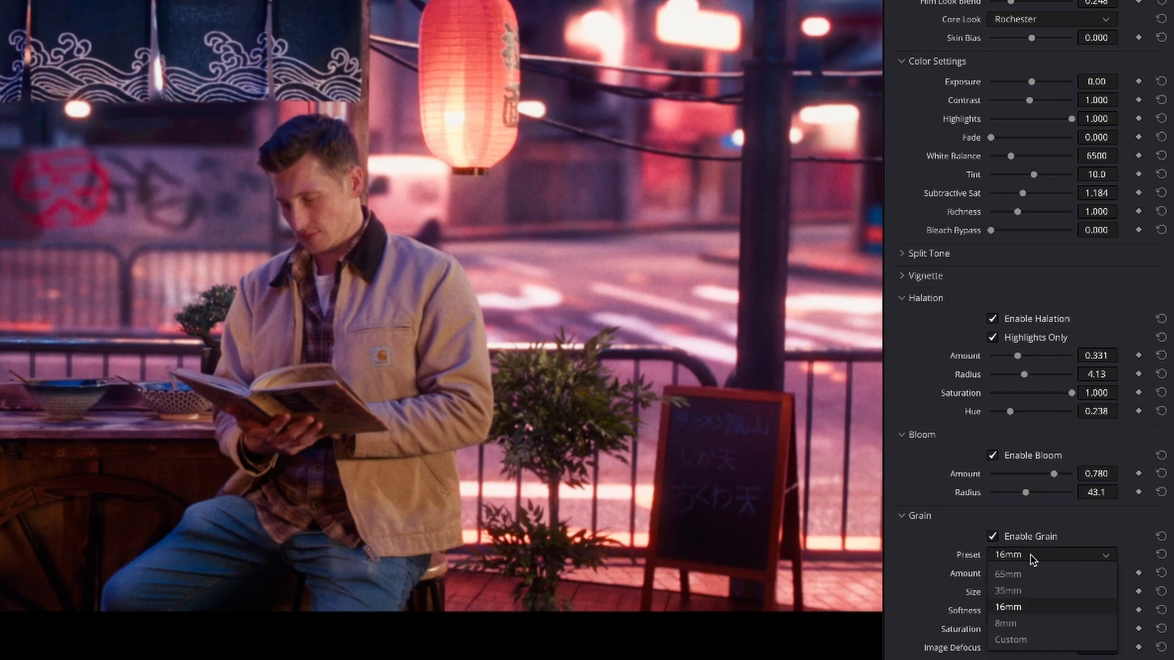
left_click(1022, 624)
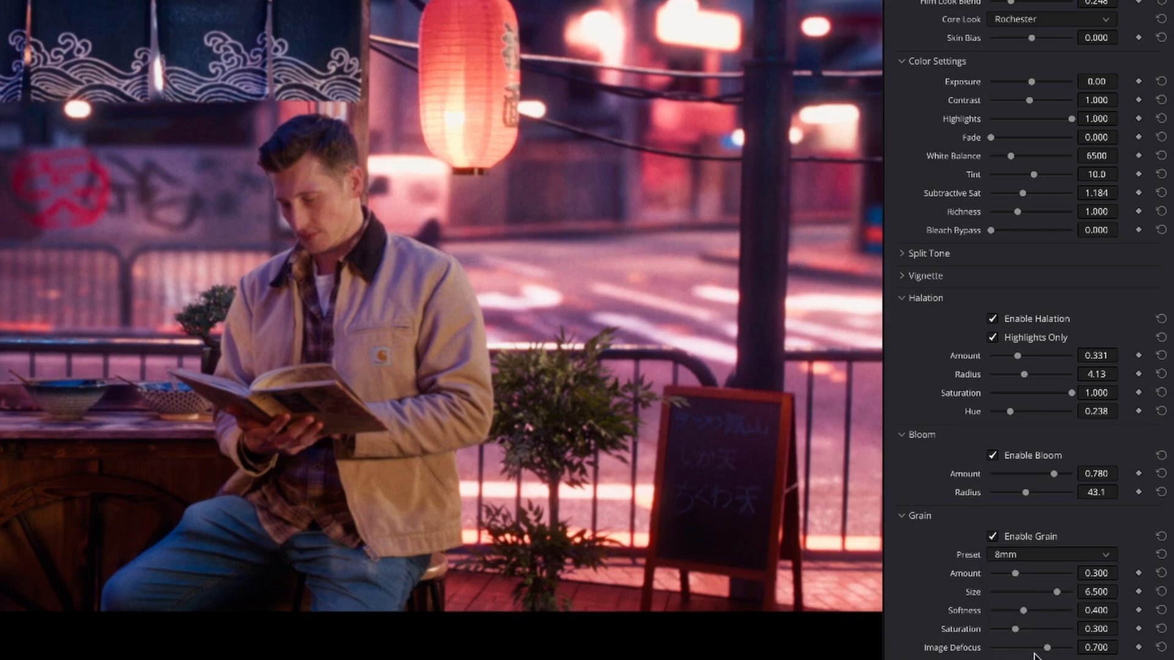
- Try a grain Image Defocus of 1.000 on the 8mm settings, and go back to the 35mm preset
left_click_drag(1048, 648, 1075, 653)
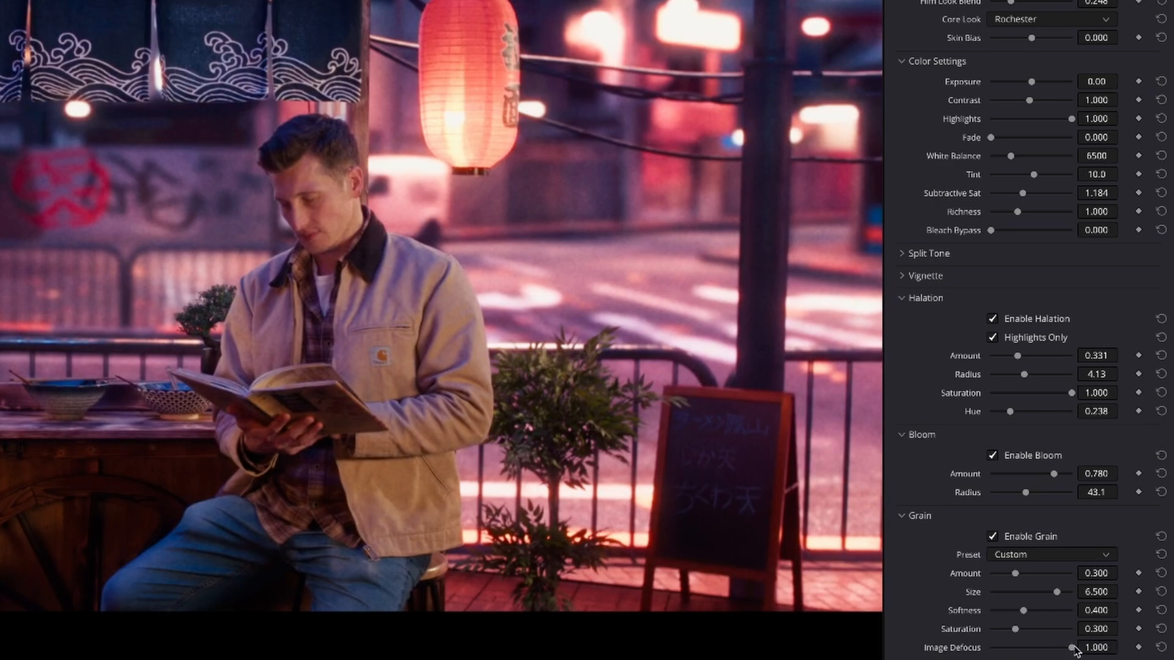
left_click(1047, 554)
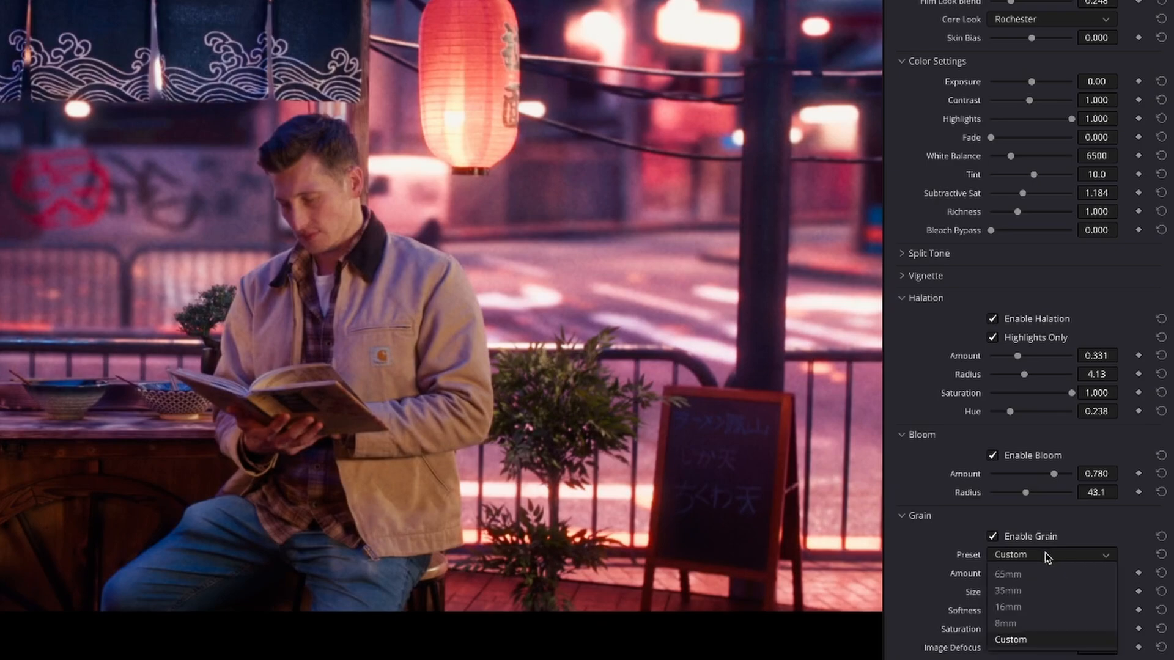
left_click(1027, 591)
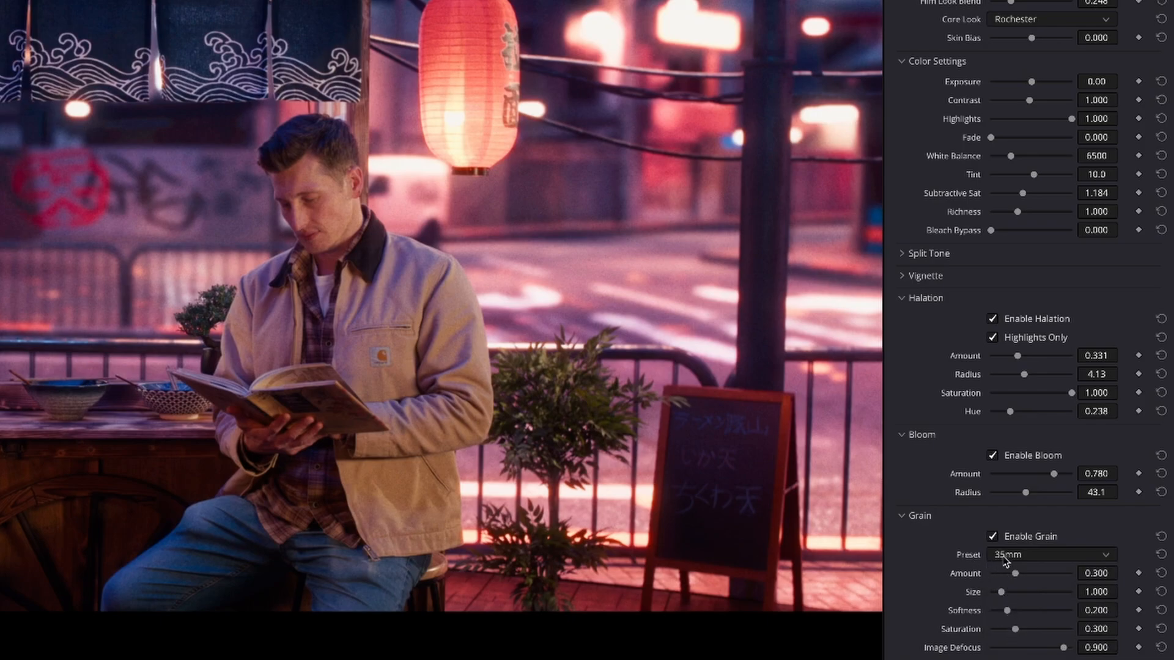
- Try varying the grain Amount from the 35mm settings, reapplying the 35mm preset after each trial
left_click_drag(1015, 575, 1008, 576)
left_click(1024, 559)
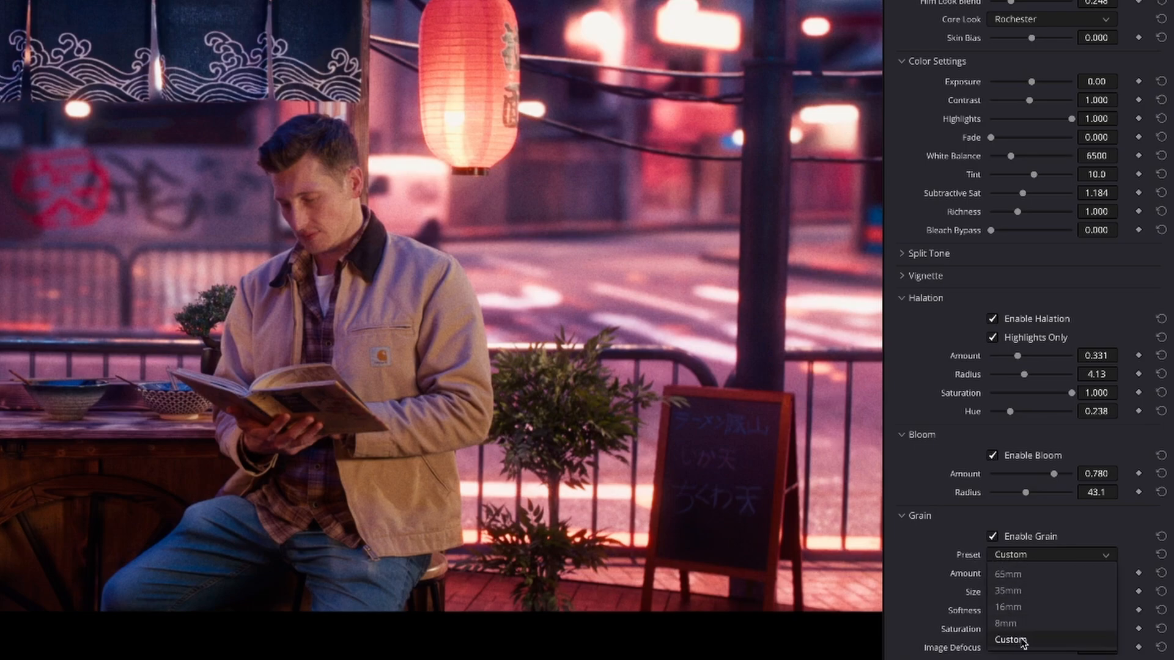
left_click(1013, 590)
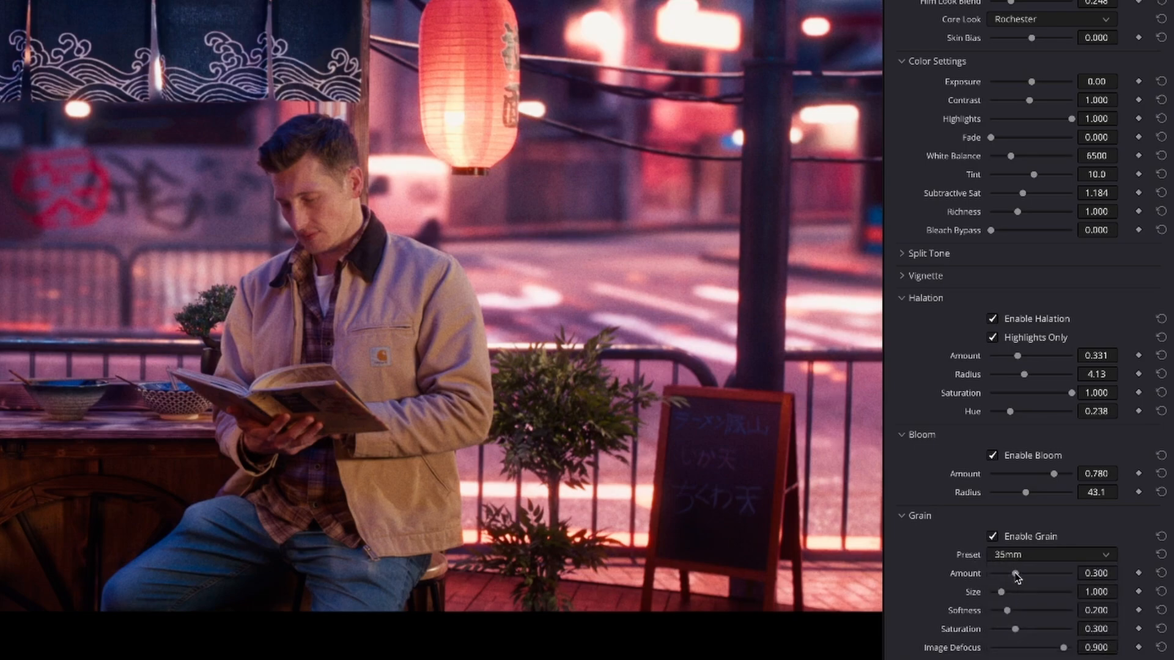
left_click_drag(1015, 575, 1018, 578)
left_click(1049, 556)
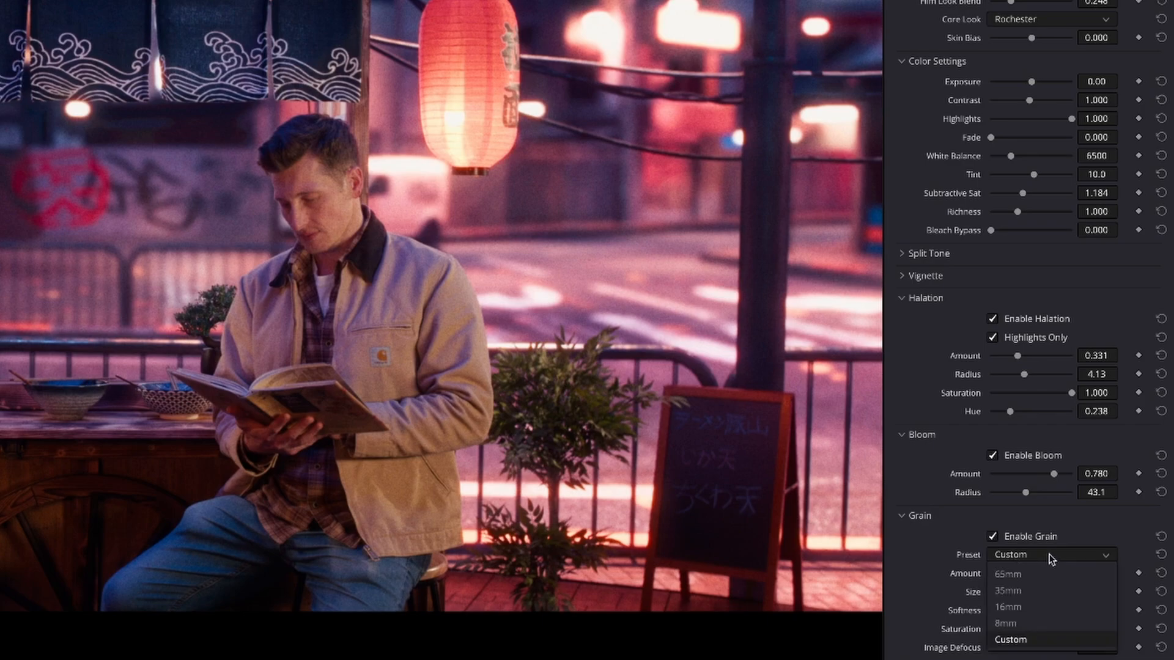
left_click(1019, 591)
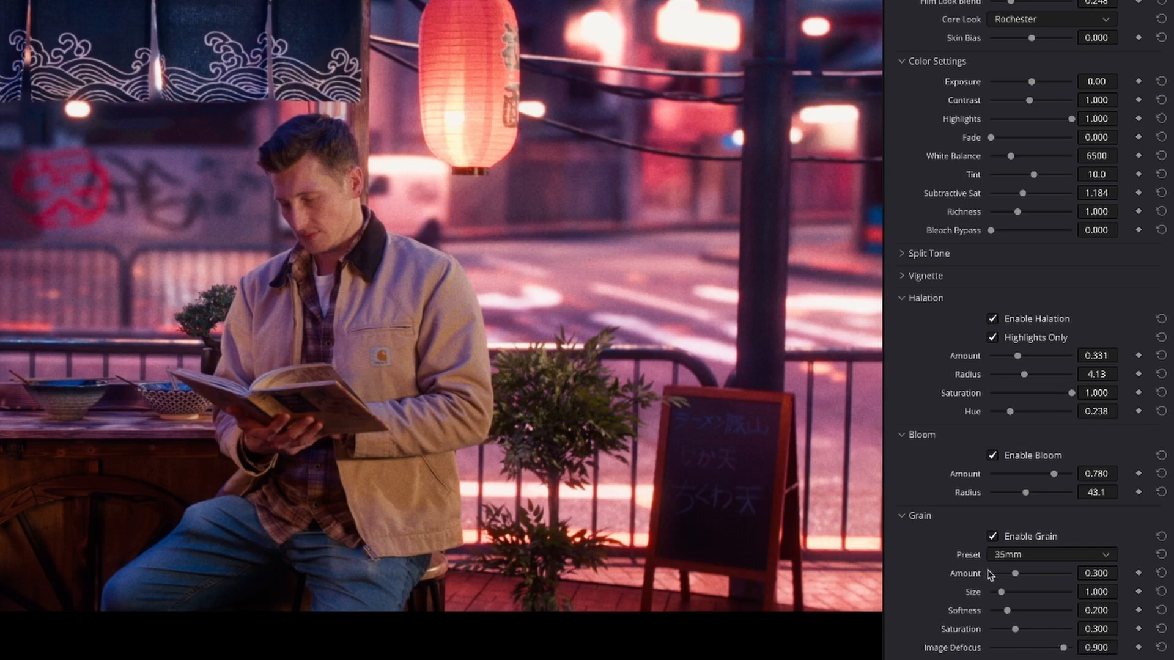
- Try a lower grain Amount and sweep the grain Size up and back down
left_click_drag(1016, 574, 1008, 577)
left_click_drag(1001, 592, 1079, 599)
left_click_drag(1083, 596, 1051, 607)
- Compare the 16mm grain preset with 35mm, ending on the 35mm preset
left_click(1008, 556)
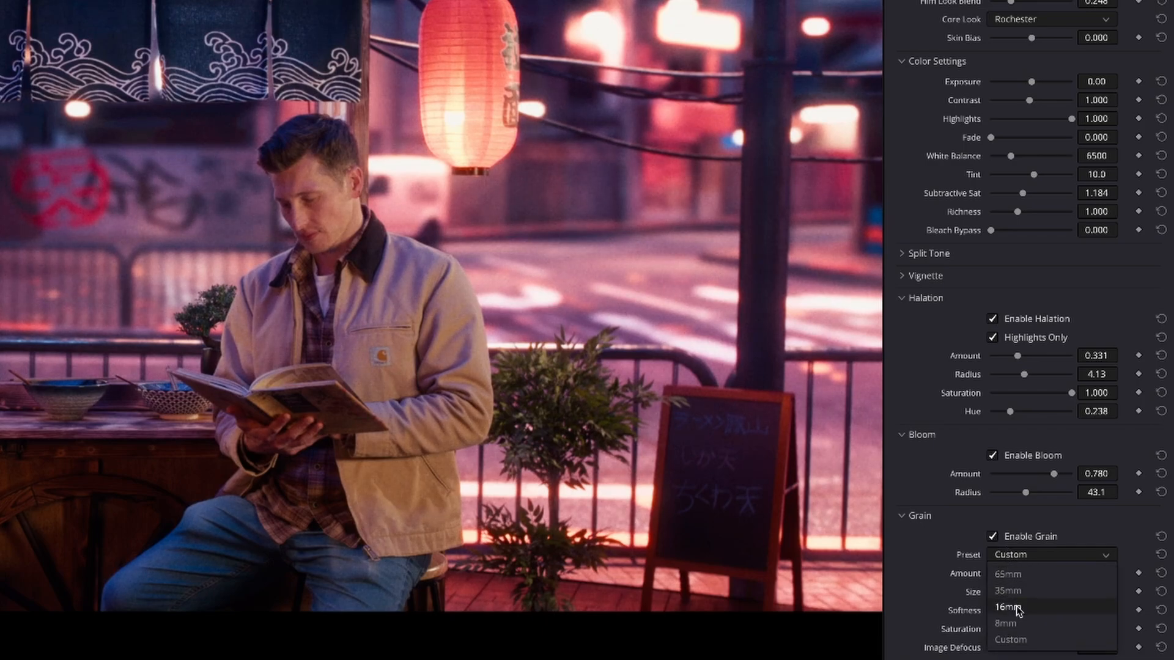
left_click(1016, 607)
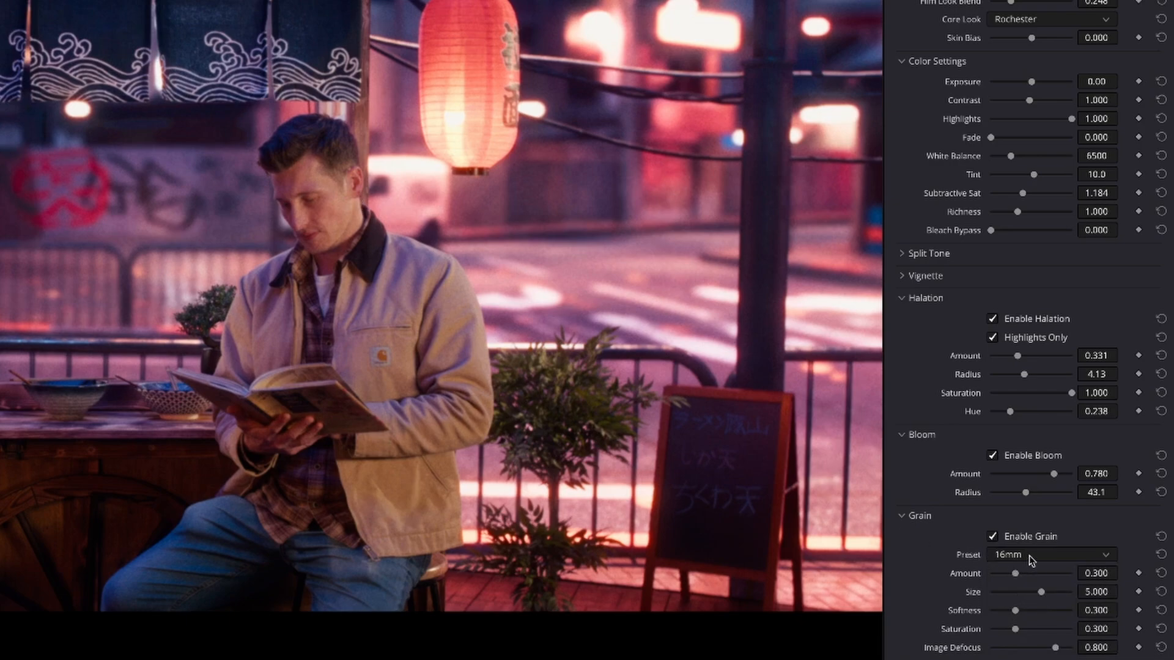
left_click(1028, 555)
left_click(1019, 590)
left_click(1016, 556)
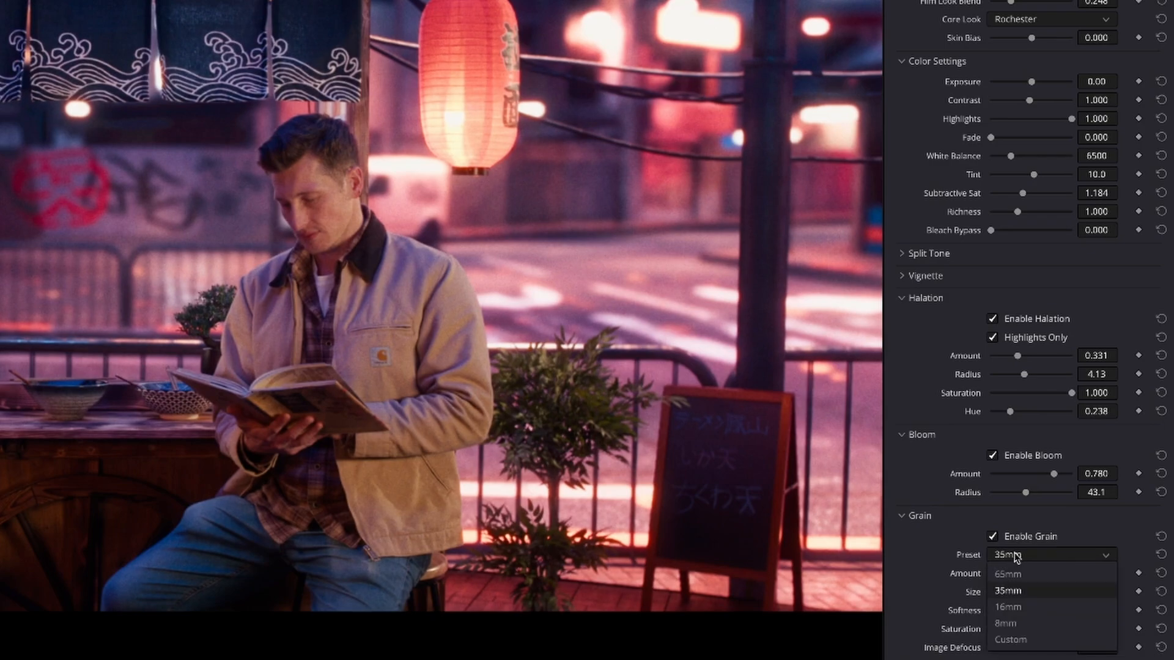
left_click(1021, 590)
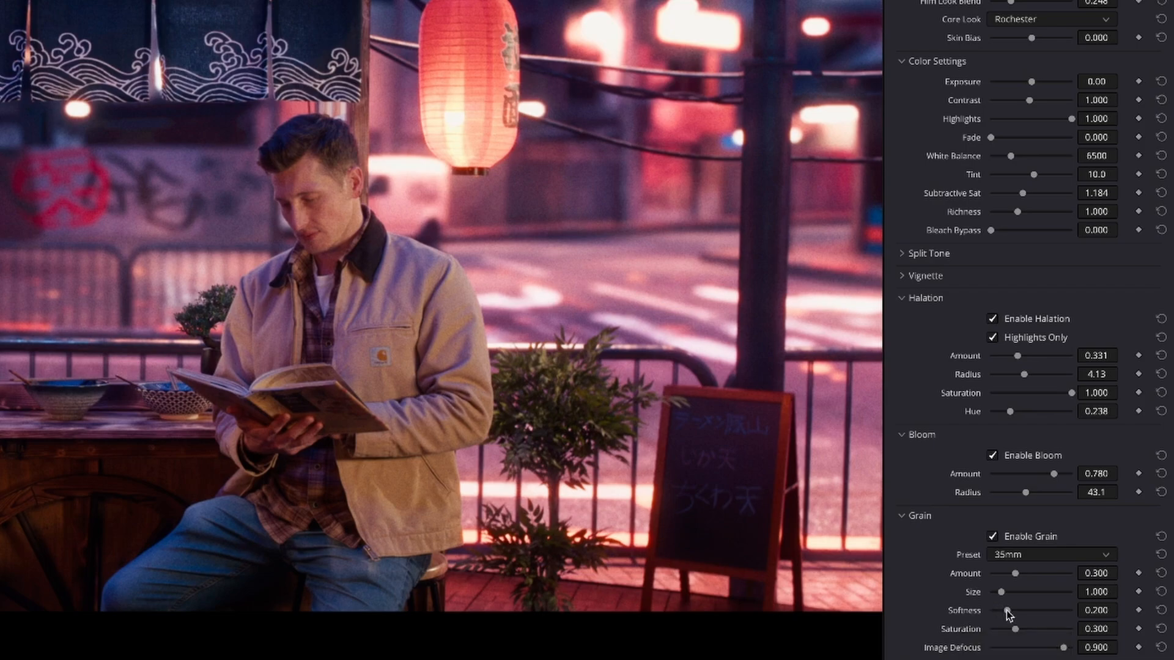
- Try high and low grain Softness values and restore the 35mm grain preset
left_click_drag(1007, 610, 1056, 619)
left_click_drag(1071, 609, 981, 625)
left_click(1006, 555)
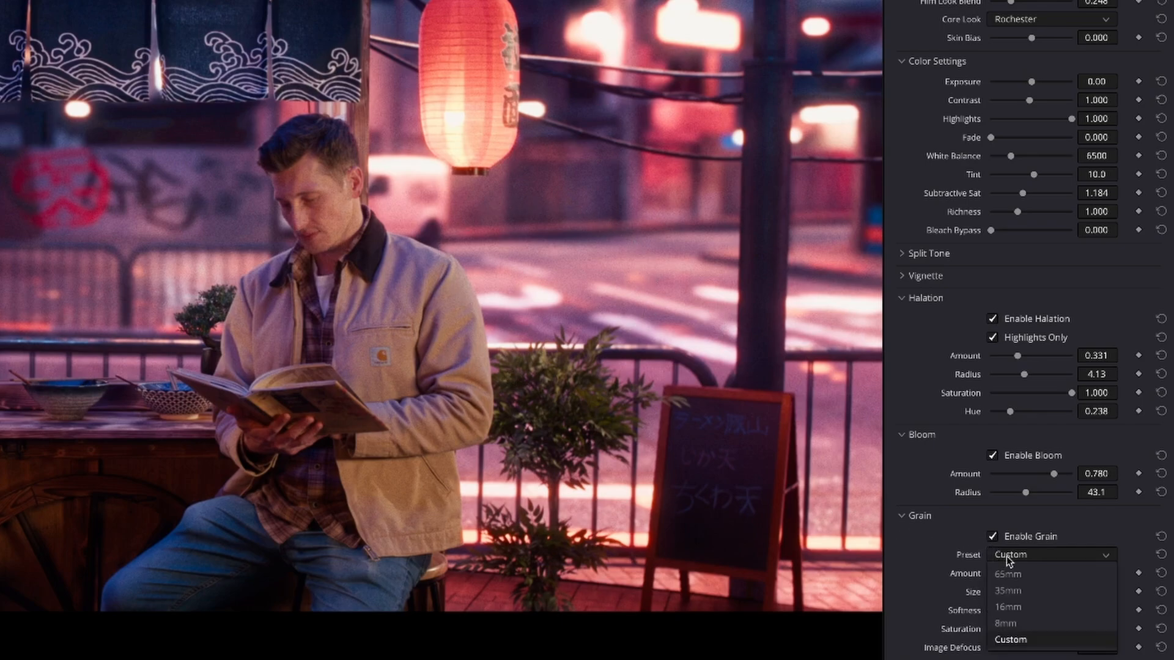
left_click(1009, 591)
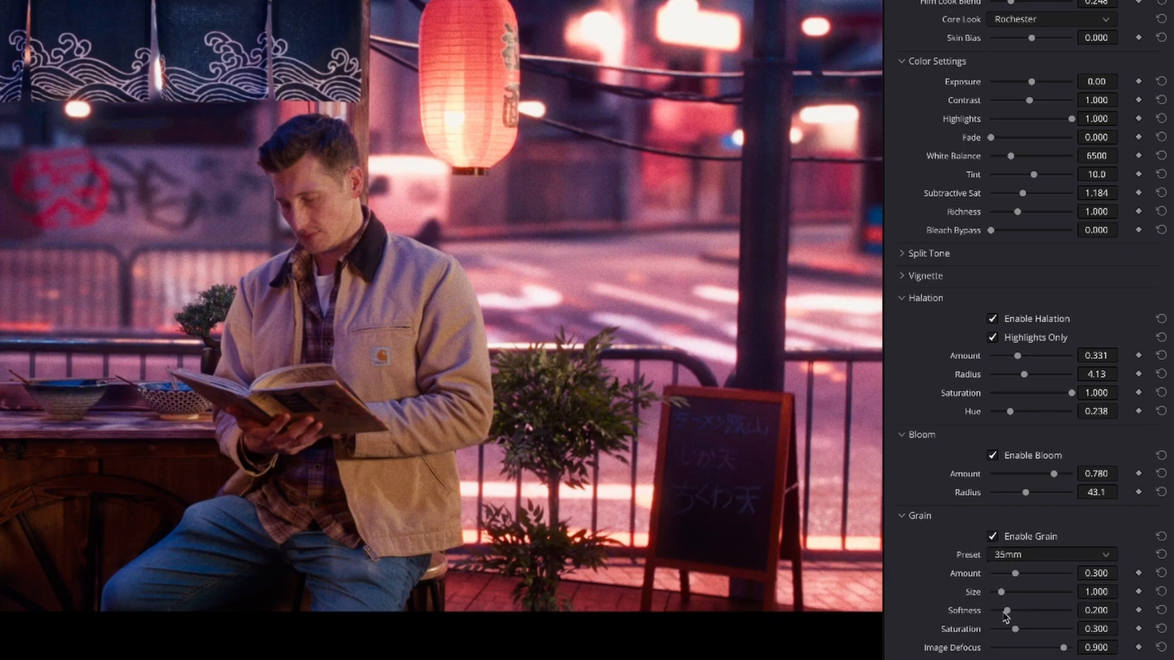
left_click(1012, 555)
left_click(1013, 573)
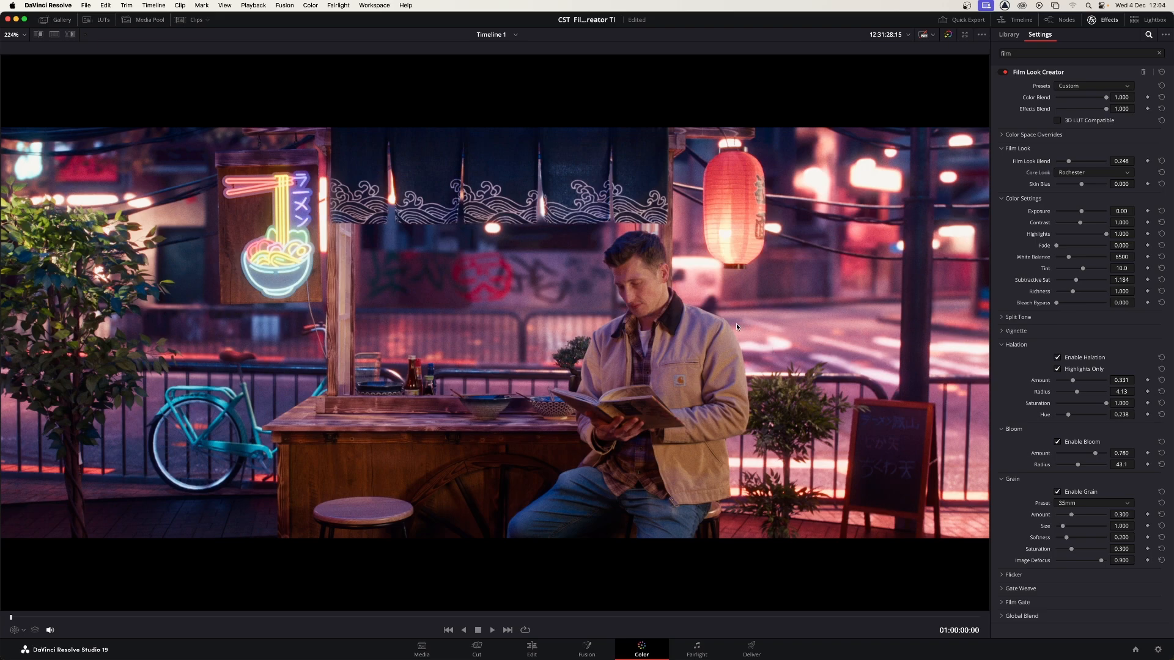
- Examine the 35mm grain up close on the man's face and jacket
scroll(737, 324, "up", 5)
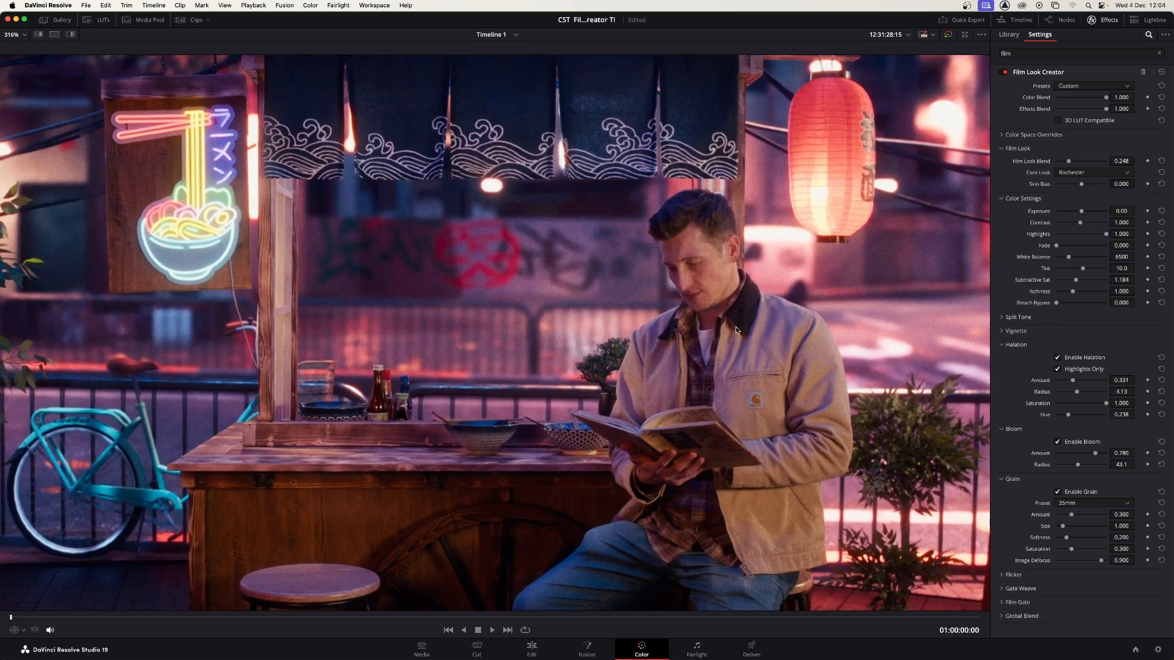
scroll(828, 331, "up", 6)
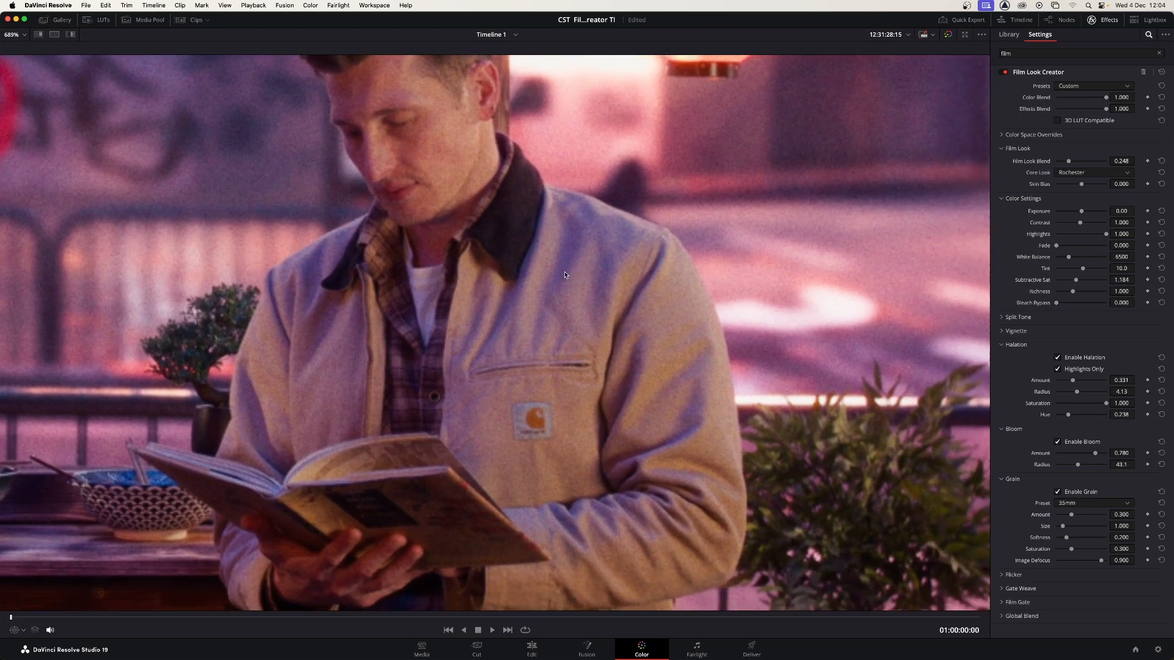
left_click_drag(565, 275, 521, 259)
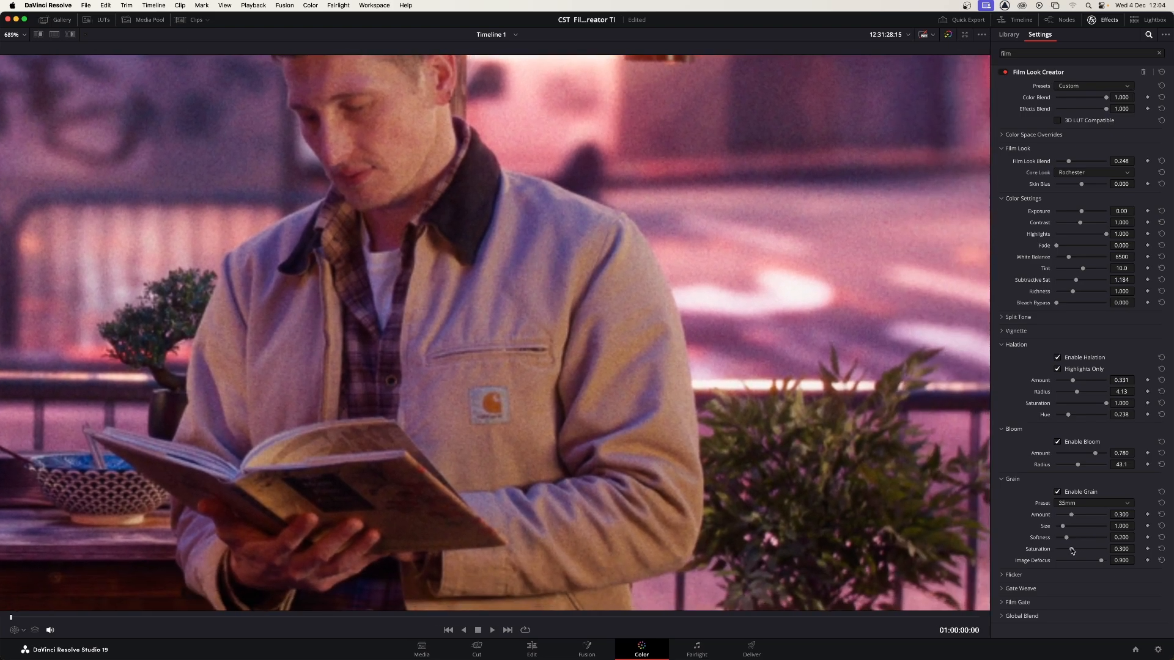
- Try high and low grain Saturation, settling on 0.147, and set the grain Amount to 0.211
left_click_drag(1072, 549, 1146, 556)
left_click_drag(1106, 549, 1047, 557)
mouse_move(1057, 550)
left_mouse_down()
mouse_move(1109, 551)
mouse_move(1015, 552)
mouse_move(1121, 551)
mouse_move(1040, 551)
mouse_move(1100, 548)
mouse_move(1053, 555)
mouse_move(1064, 552)
left_mouse_up()
key("shift+z")
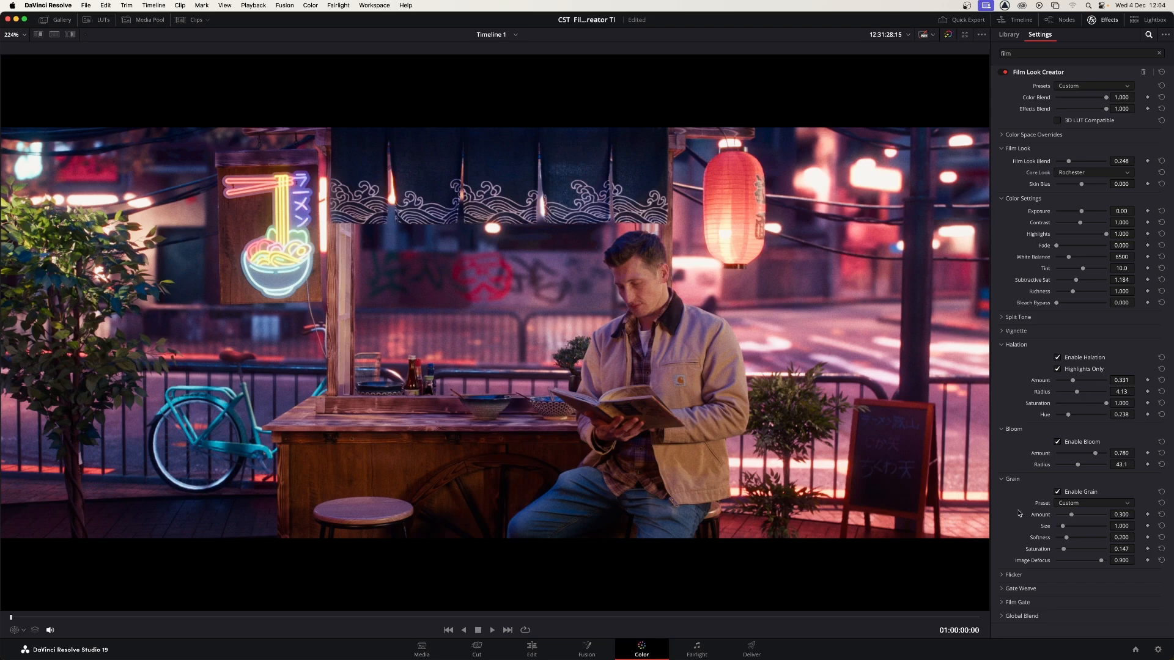
left_click_drag(1073, 516, 1065, 517)
- Enable Film Gate and apply its 2.4:1 preset
left_click(1001, 604)
scroll(1006, 604, "down", 2)
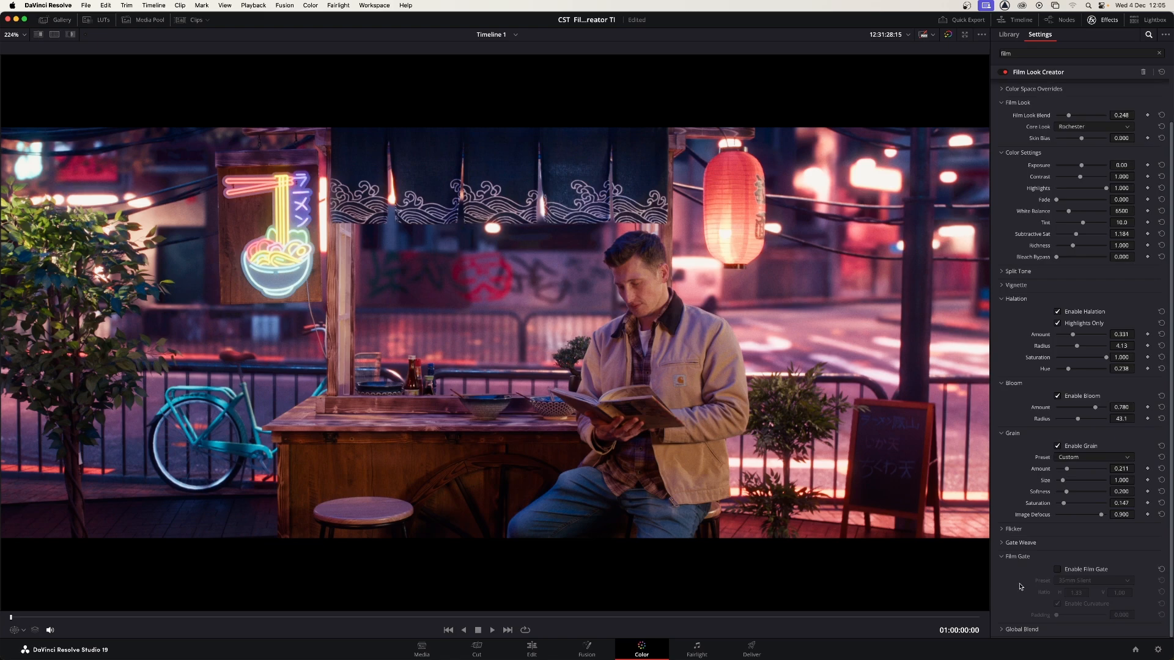
left_click(1058, 570)
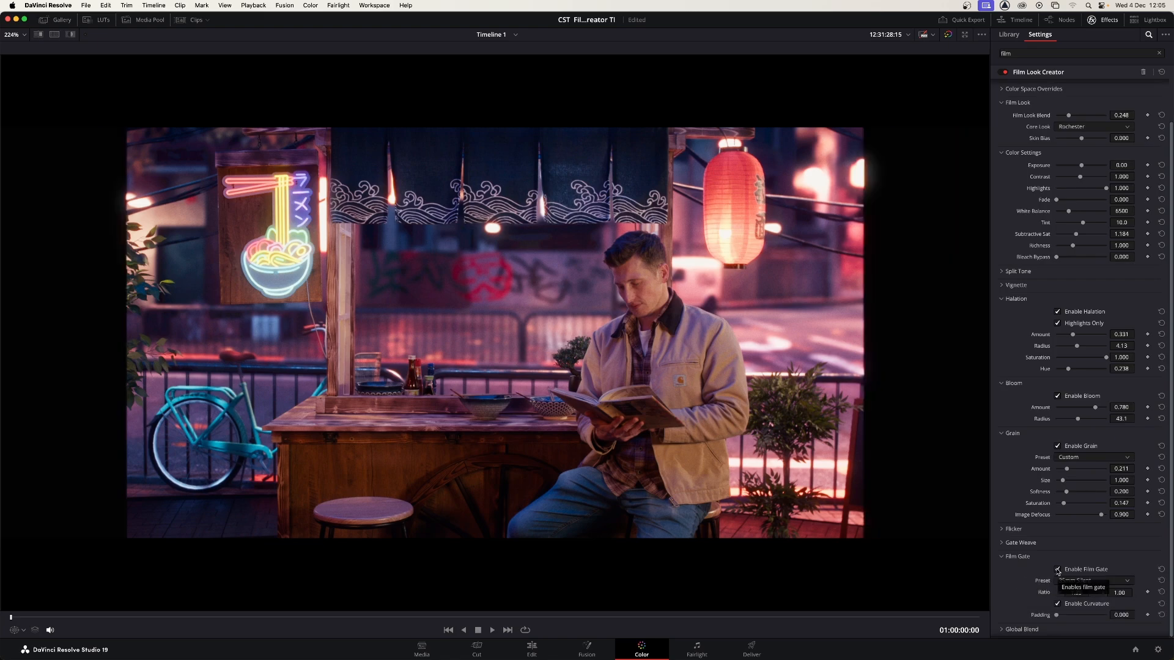
left_click(1112, 585)
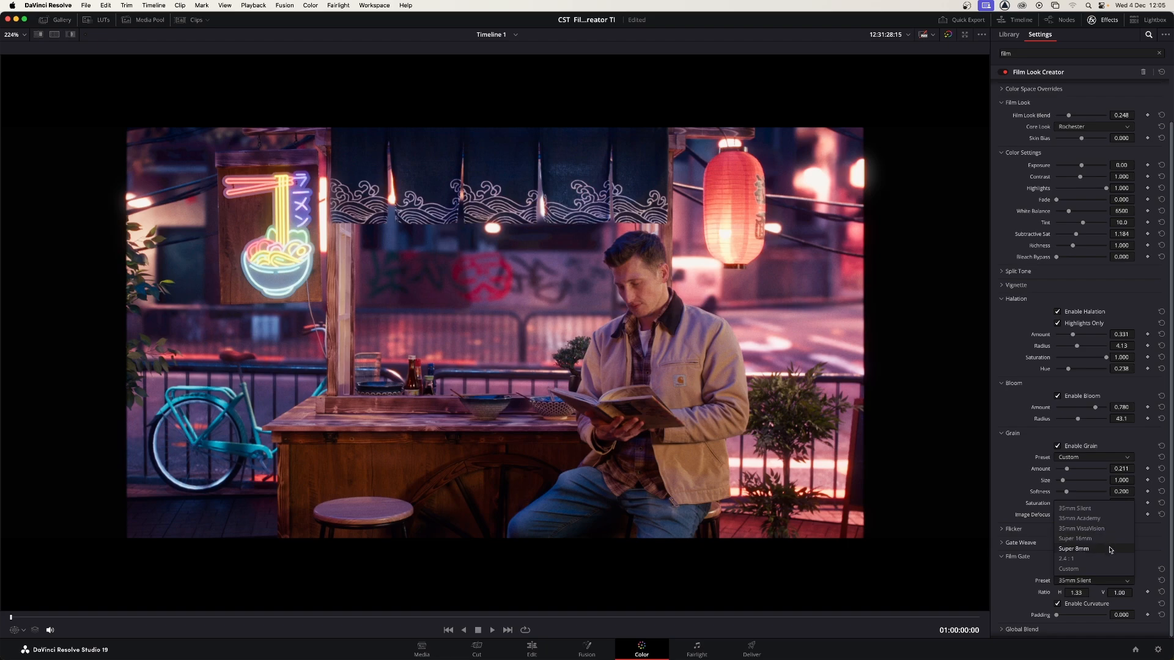
left_click(1084, 559)
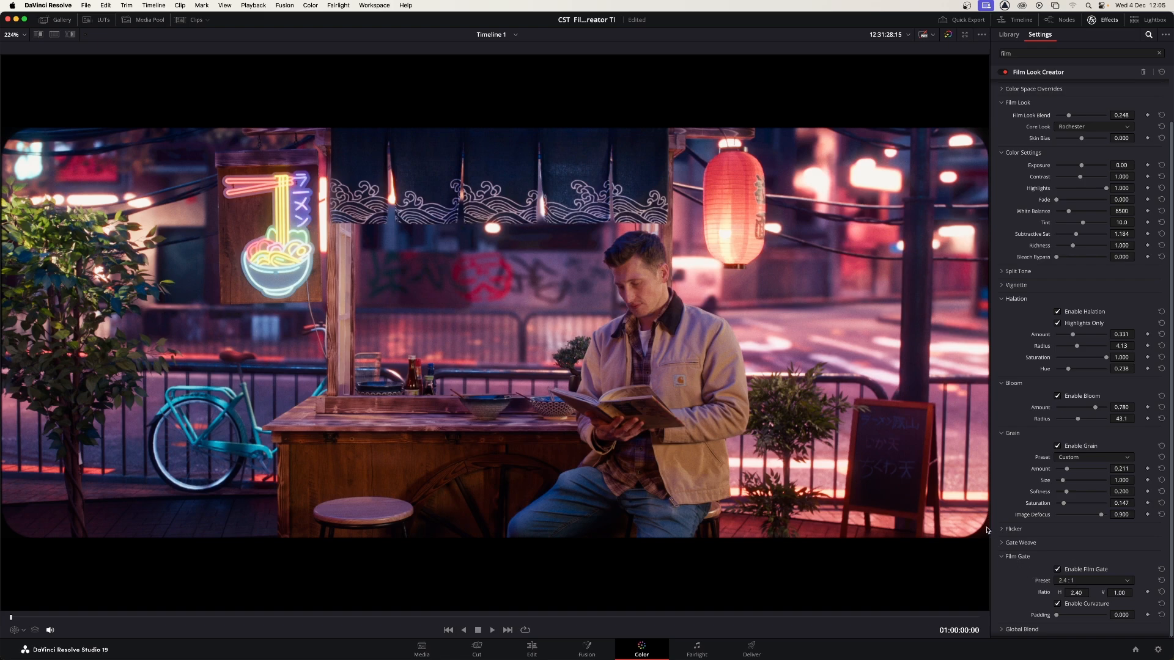
- Turn the film gate's curvature off and on twice to compare the frame corners
left_click(1058, 604)
left_click(1058, 604)
left_click(1058, 604)
left_click(1058, 604)
- Try a narrower custom film gate ratio and restore the 2.4:1 preset
mouse_move(1076, 594)
left_mouse_down()
mouse_move(1092, 593)
mouse_move(1080, 592)
left_mouse_up()
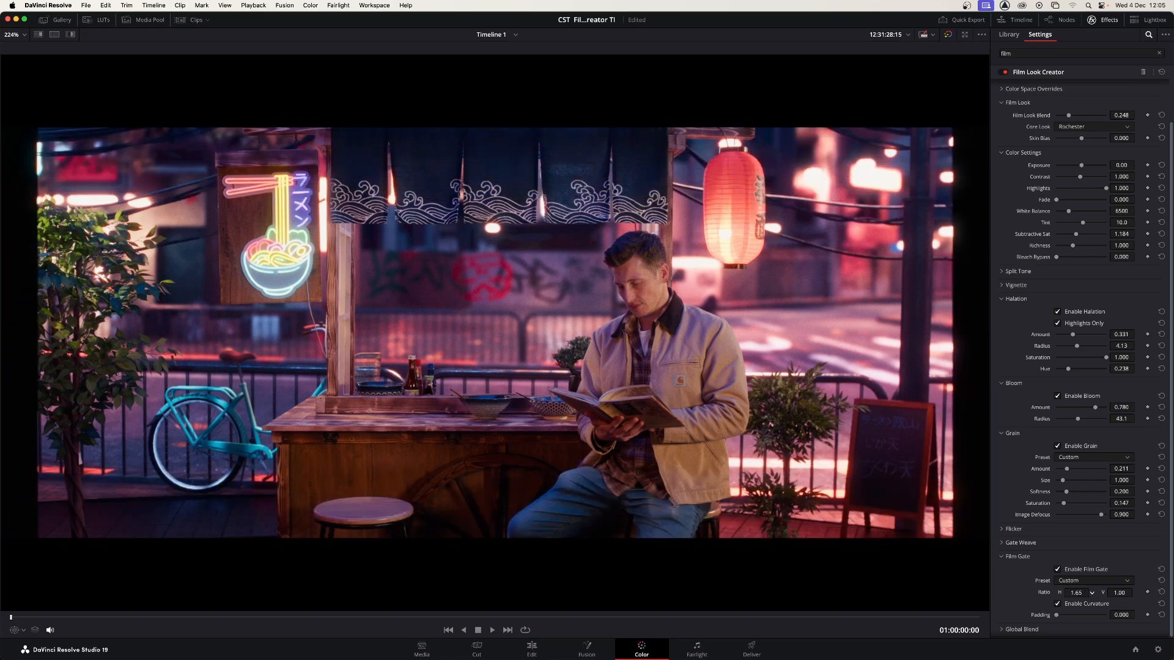
left_click(1095, 581)
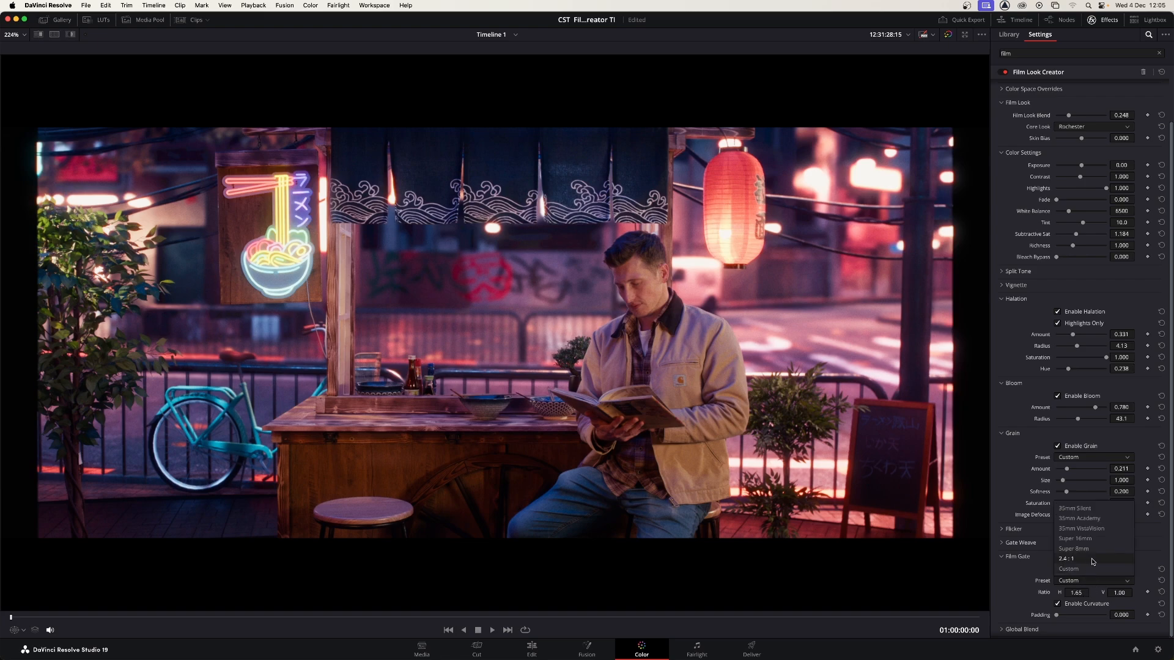
left_click(1094, 559)
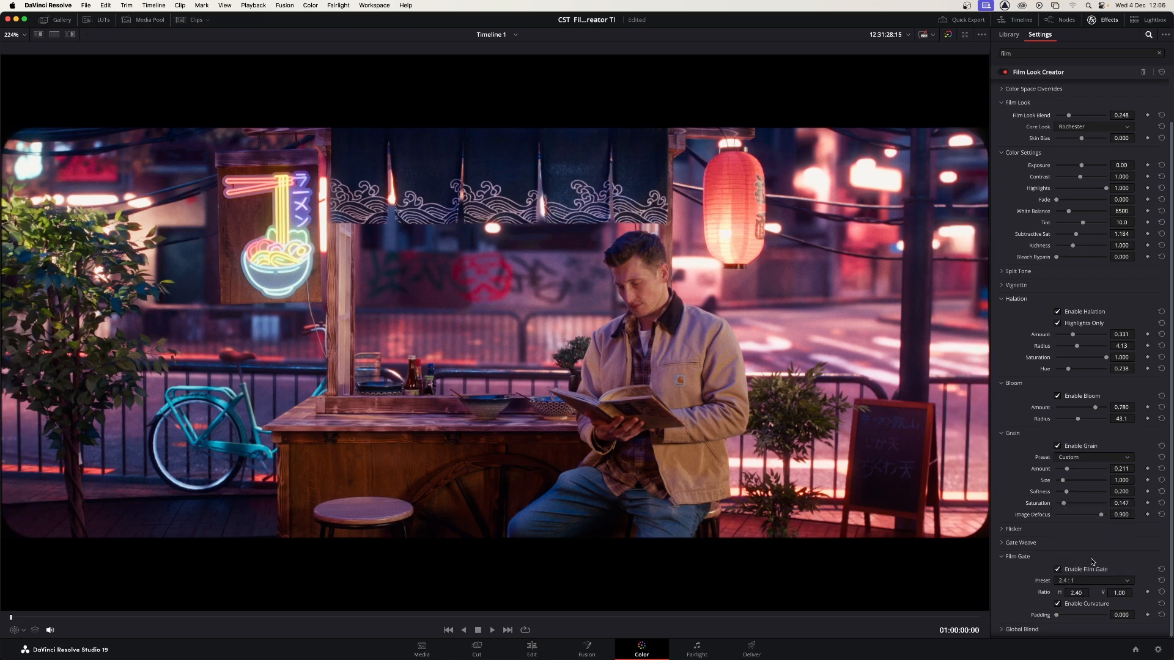
- Compare the 35mm Silent film gate with 2.4:1, then check 2.4:1 without curvature and turn the curvature back on
left_click(1089, 581)
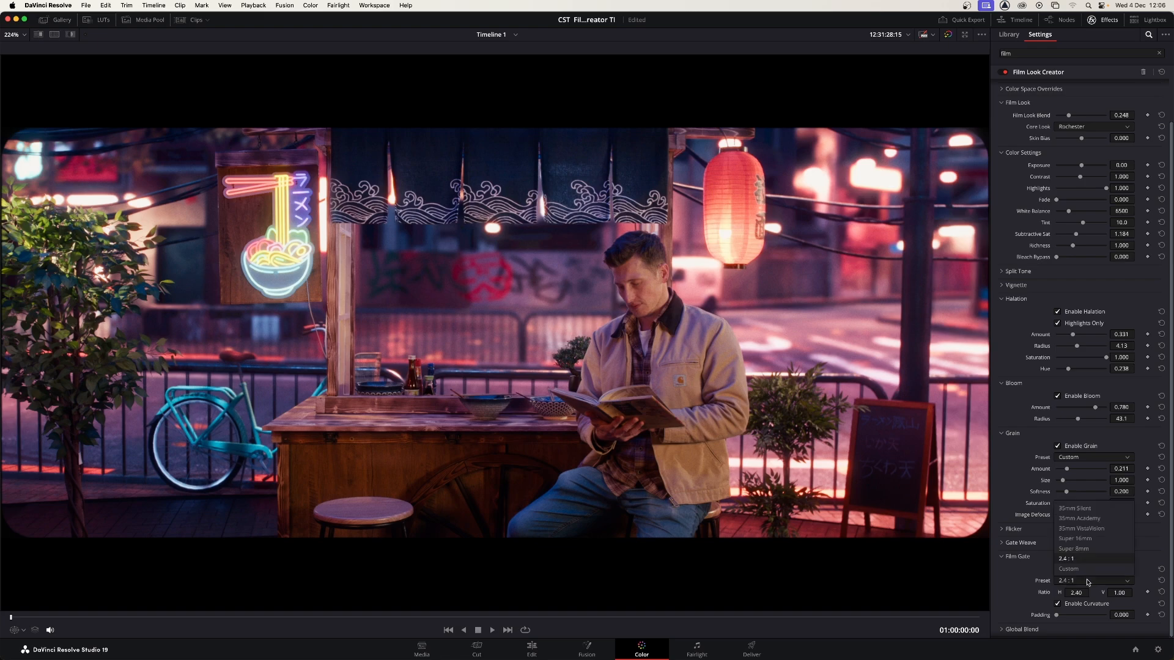
left_click(1088, 508)
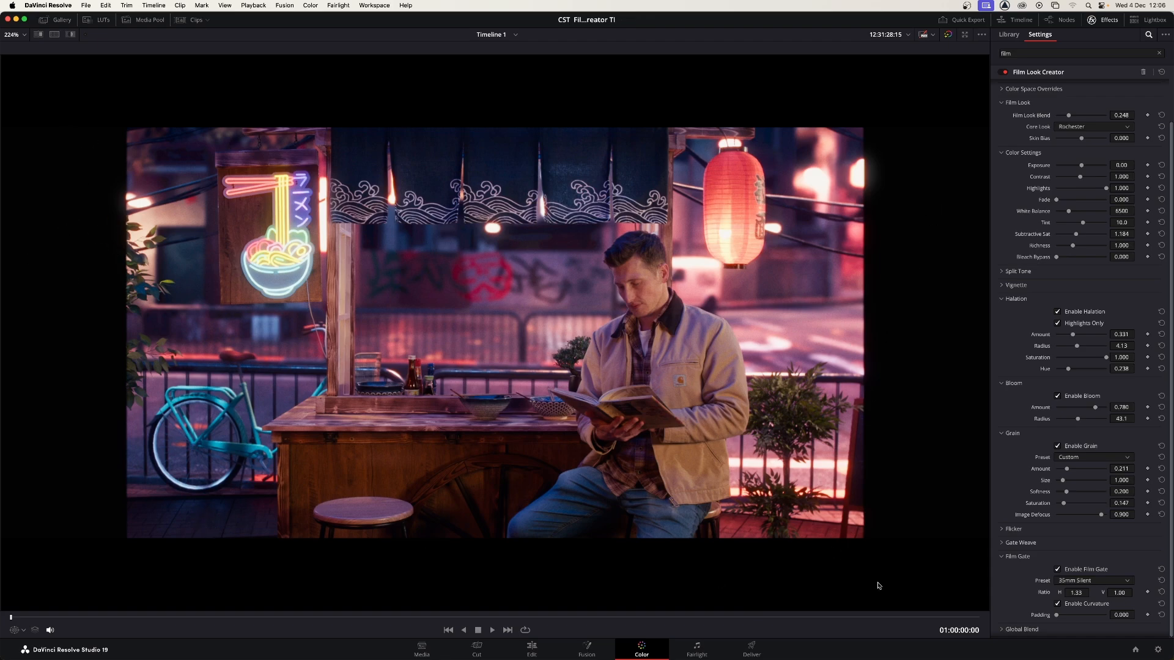
left_click(1115, 582)
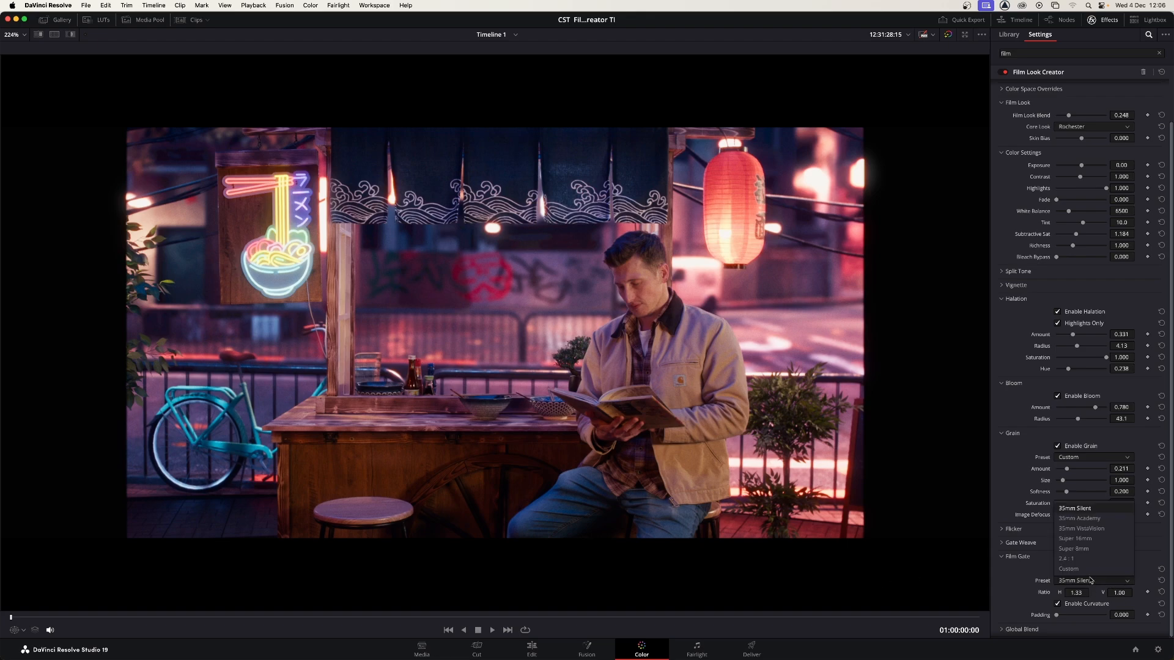
left_click(1092, 559)
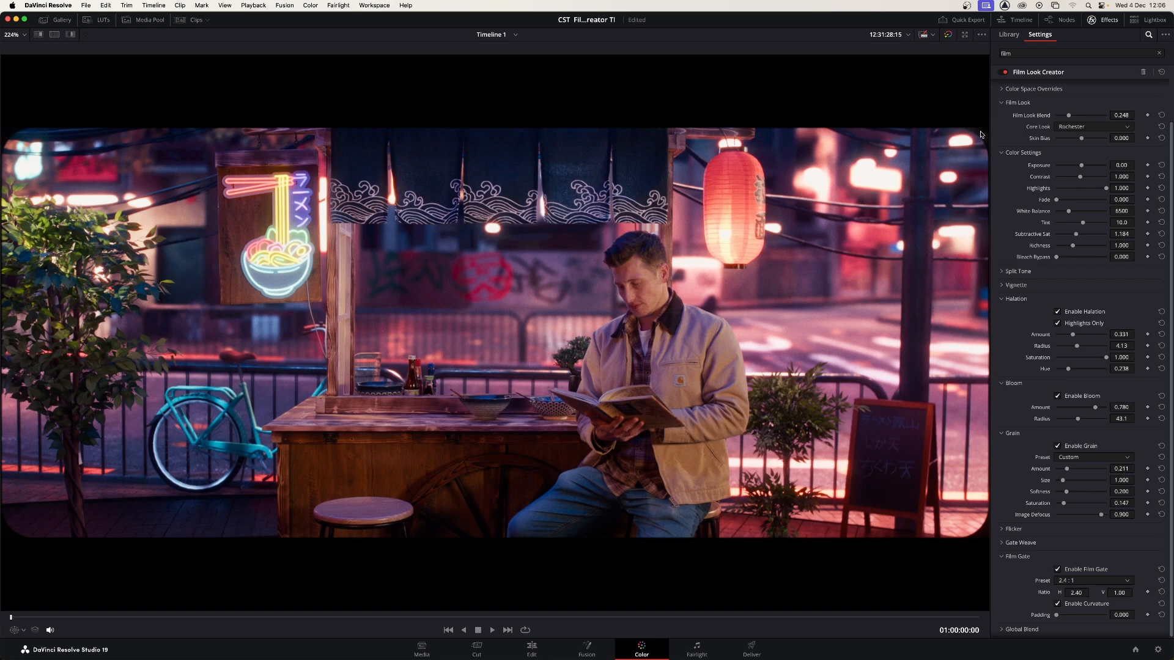
left_click(1059, 605)
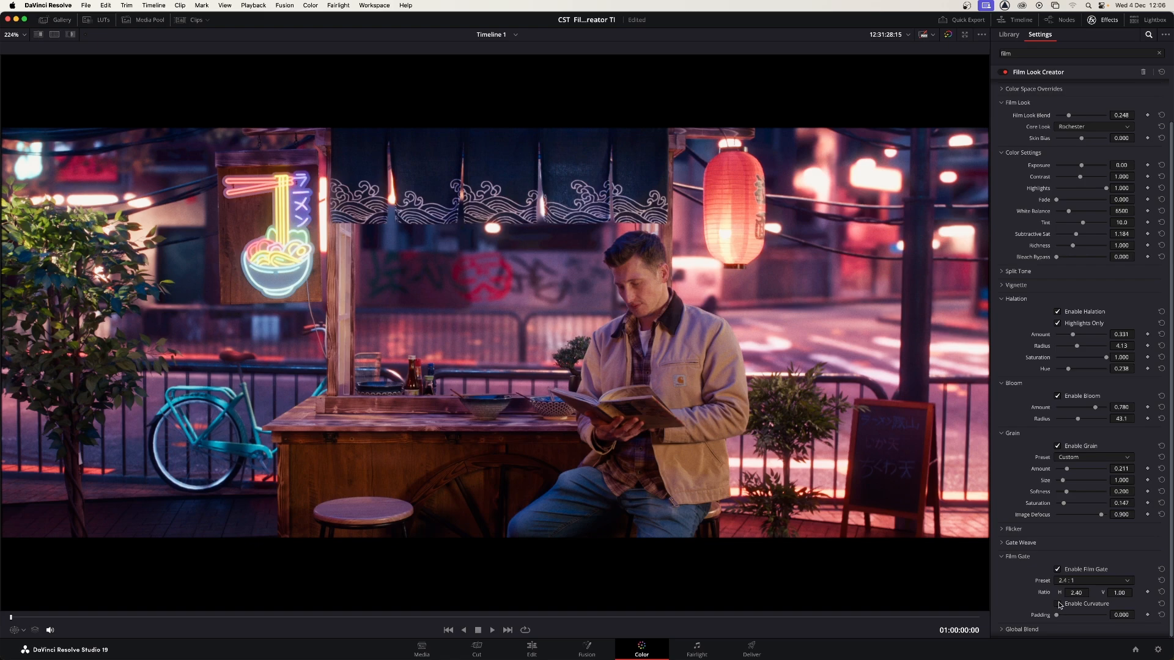
left_click(1059, 604)
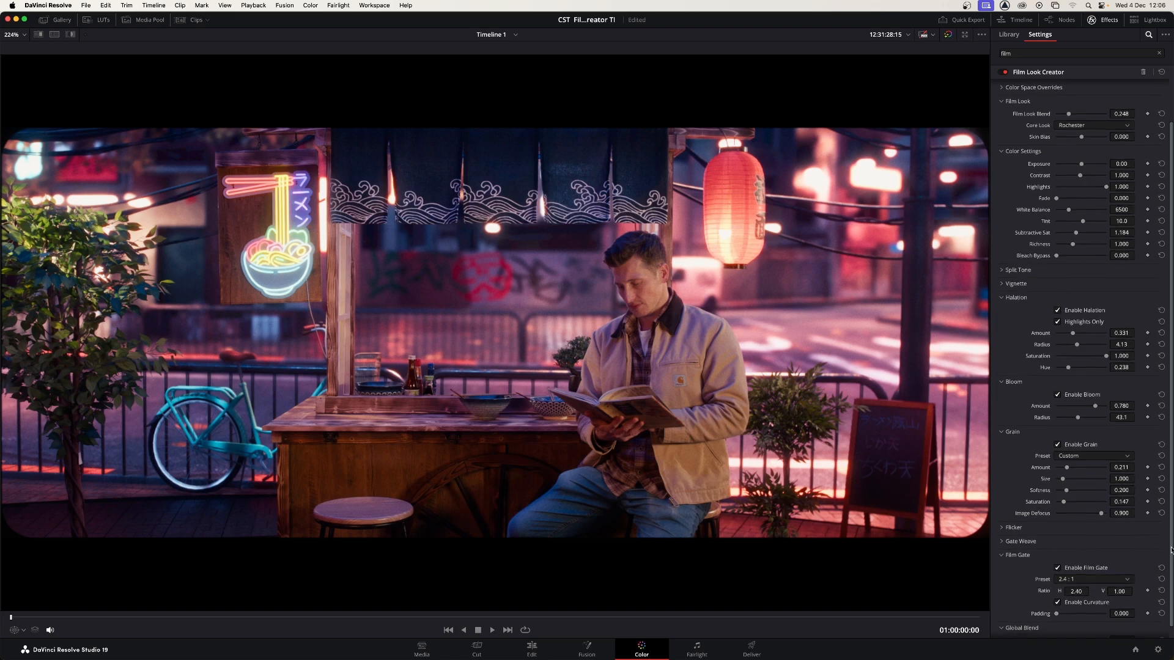
- Lower Global Blend to 0.000 to compare the image without the effect, and restore it to 1.000
scroll(1171, 544, "down", 1)
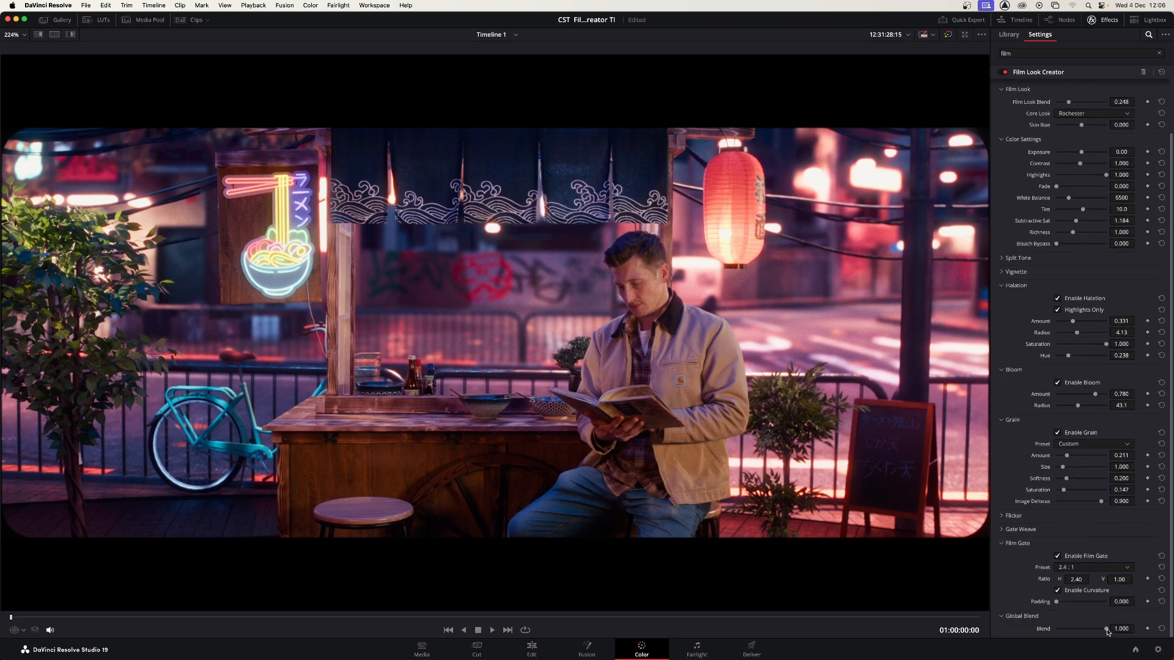
left_click_drag(1108, 633, 1044, 630)
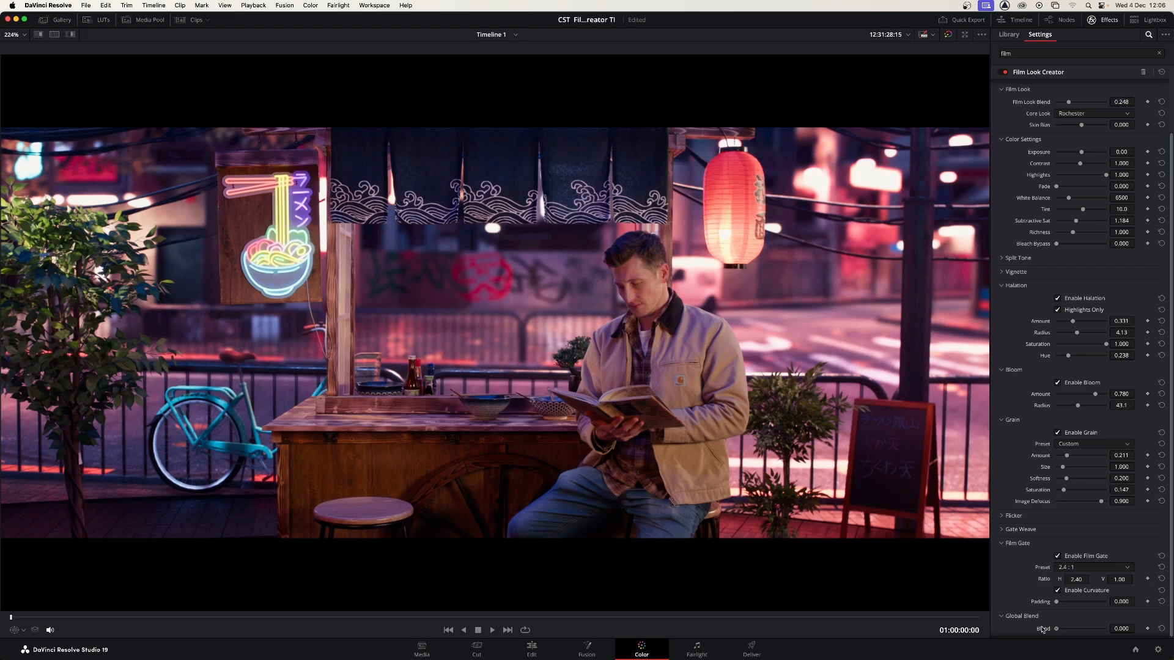
left_click_drag(1056, 629, 1117, 630)
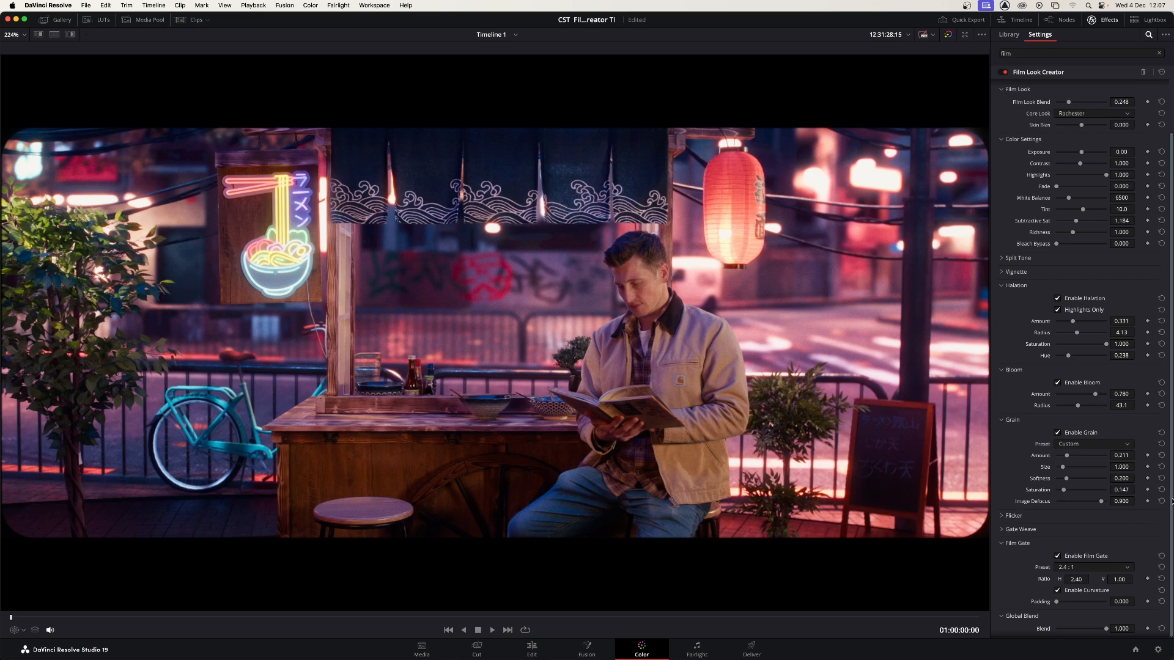
- Enable Flicker with Amount 0.890 and Rate 0.844, and play the clip to check it
left_click_drag(1171, 504, 1171, 505)
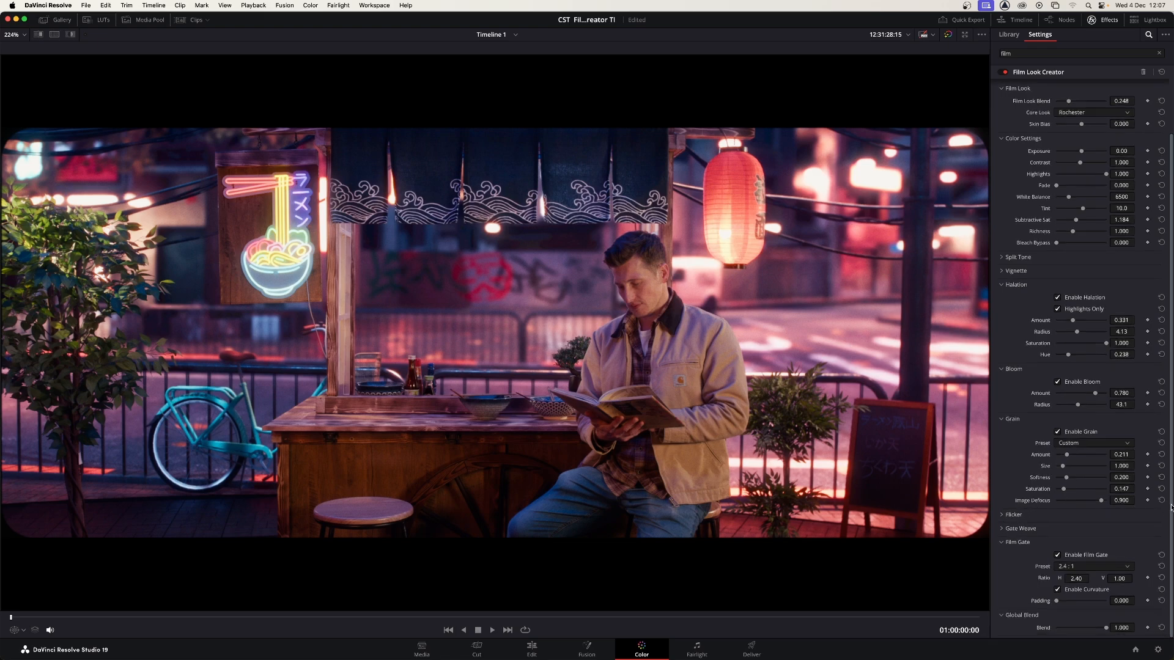
left_click(1001, 516)
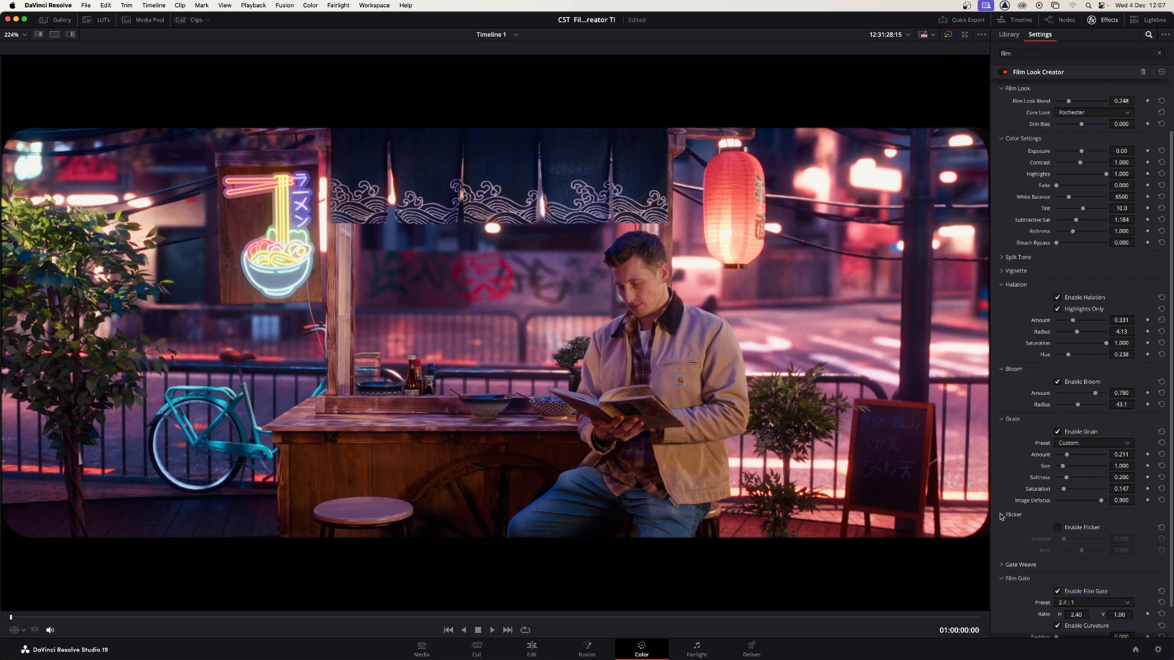
left_click(1058, 528)
left_click_drag(1065, 538, 1098, 553)
left_click(493, 631)
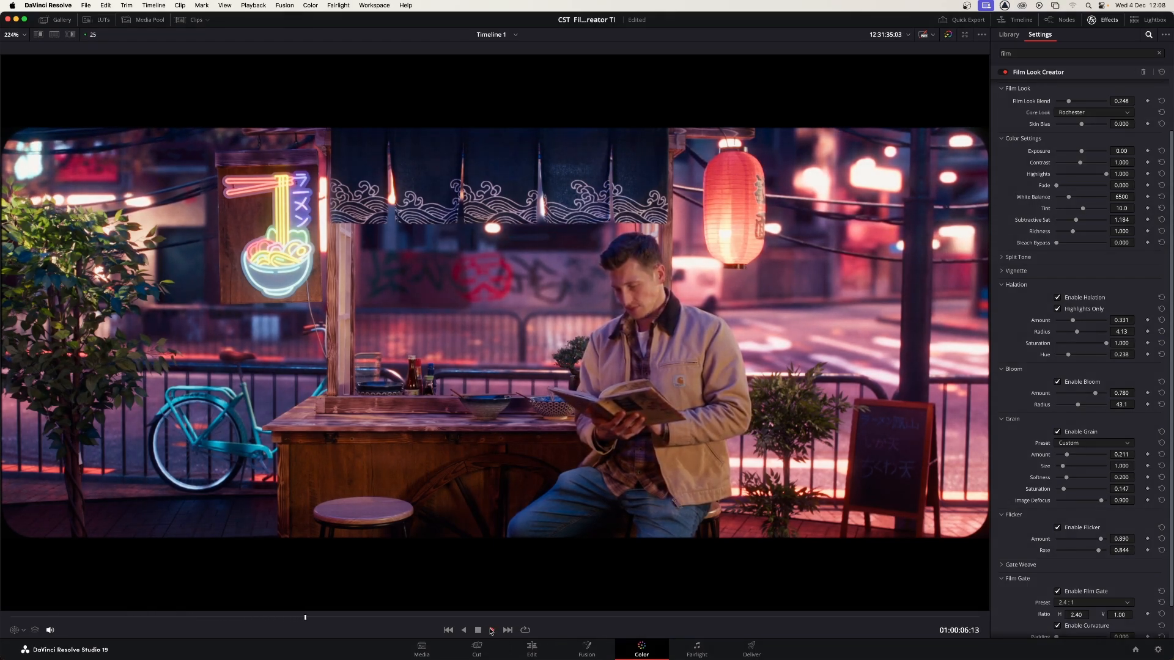
left_click(491, 631)
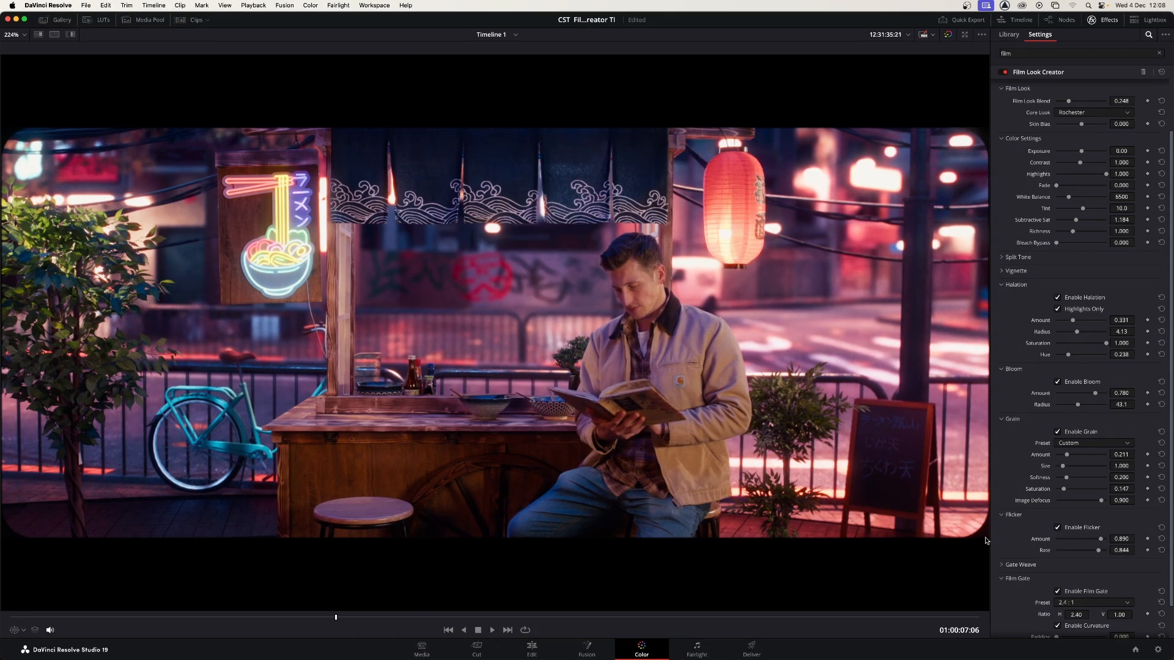
- Reduce the flicker Amount to 0.386 and Rate to 0.440, play the clip to check it, and save the project
left_click_drag(1100, 538, 1078, 550)
left_click(492, 631)
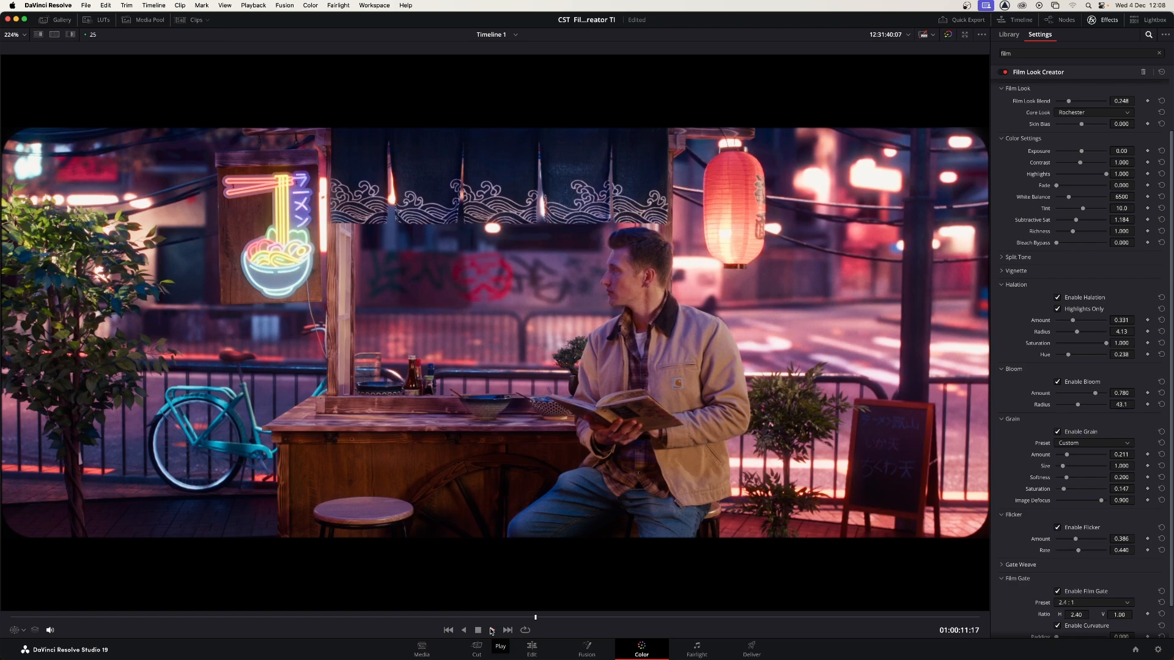
left_click(492, 630)
key("super+s")
- Enable Gate Weave and set its Amount to 0.853 and Rate to 0.762
left_click(1002, 565)
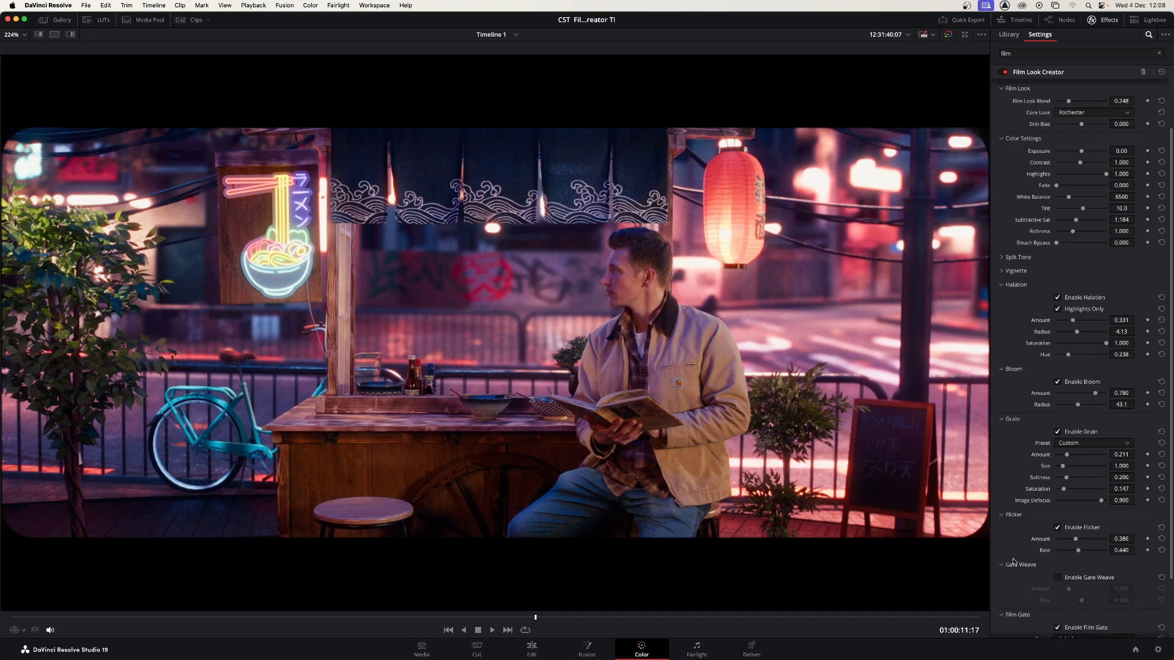
scroll(1171, 542, "down", 1)
scroll(1171, 544, "down", 1)
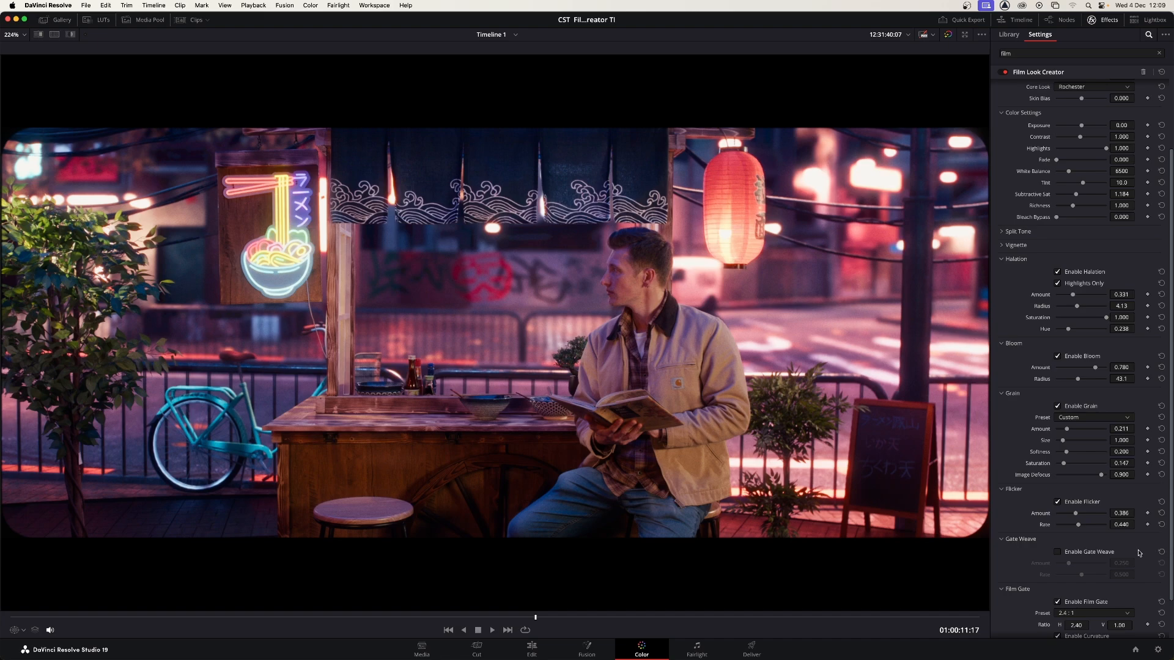
left_click(1058, 552)
left_click_drag(1068, 564, 1094, 578)
- Play the clip, including again from near its start, to examine the gate weave movement
key("space")
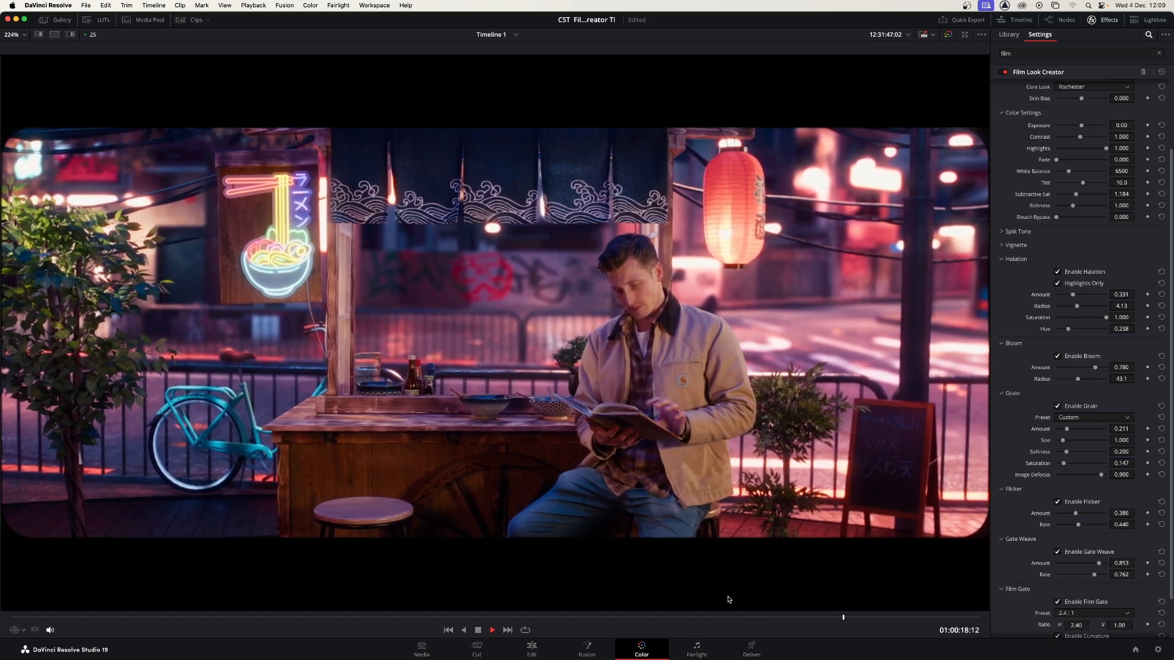
left_click_drag(867, 618, 181, 628)
left_click_drag(35, 610, 30, 618)
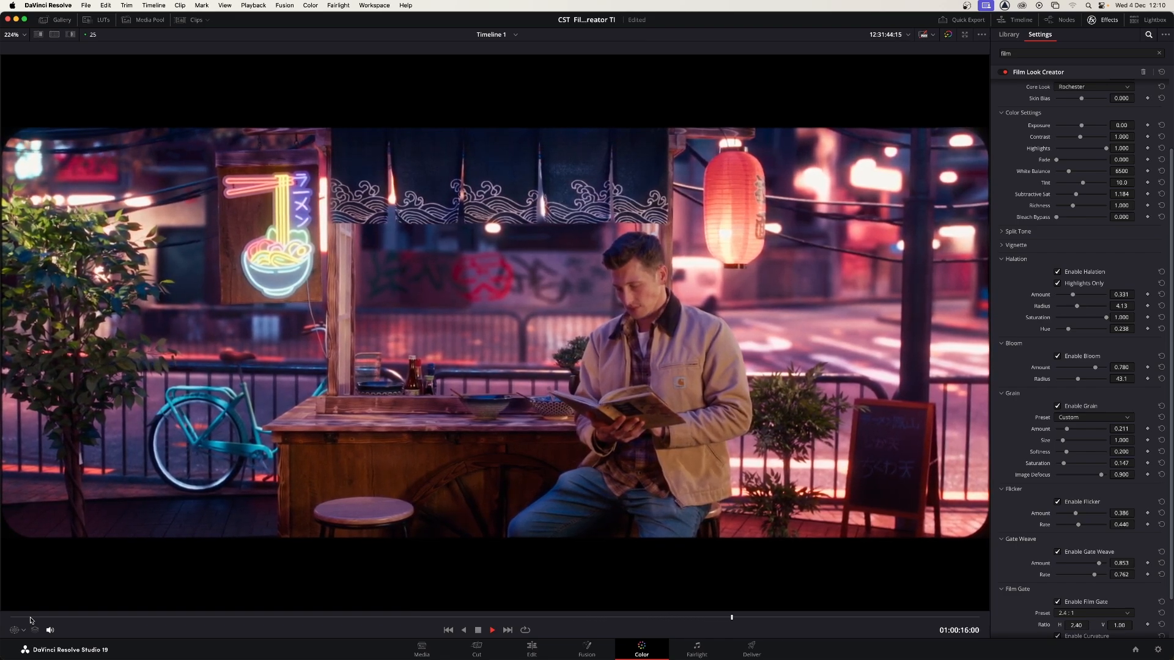
key("space")
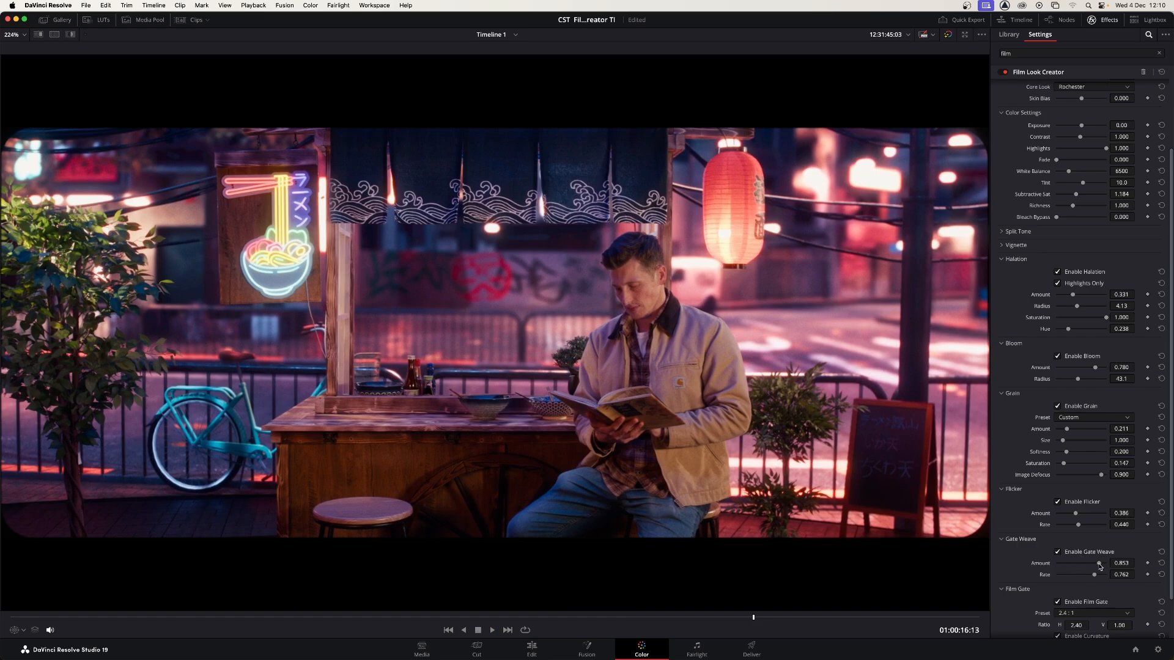
- Reduce the gate weave Amount to 0.229 and Rate to 0.349, and play the clip from near its start
left_click_drag(1098, 563, 1068, 565)
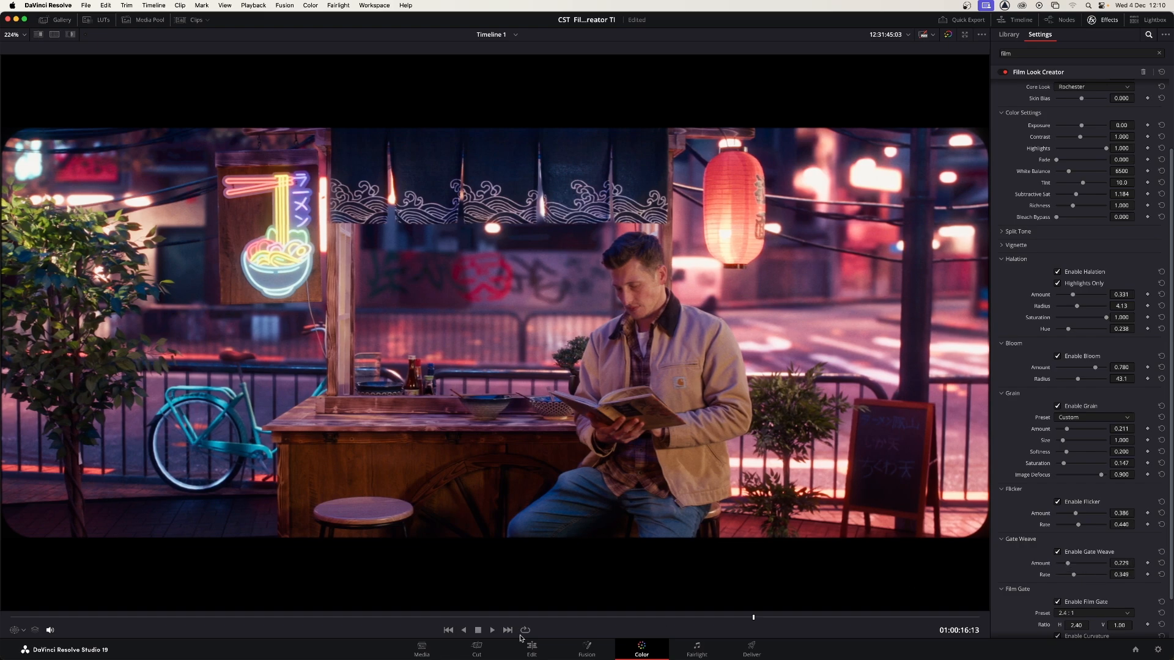
left_click(79, 618)
key("space")
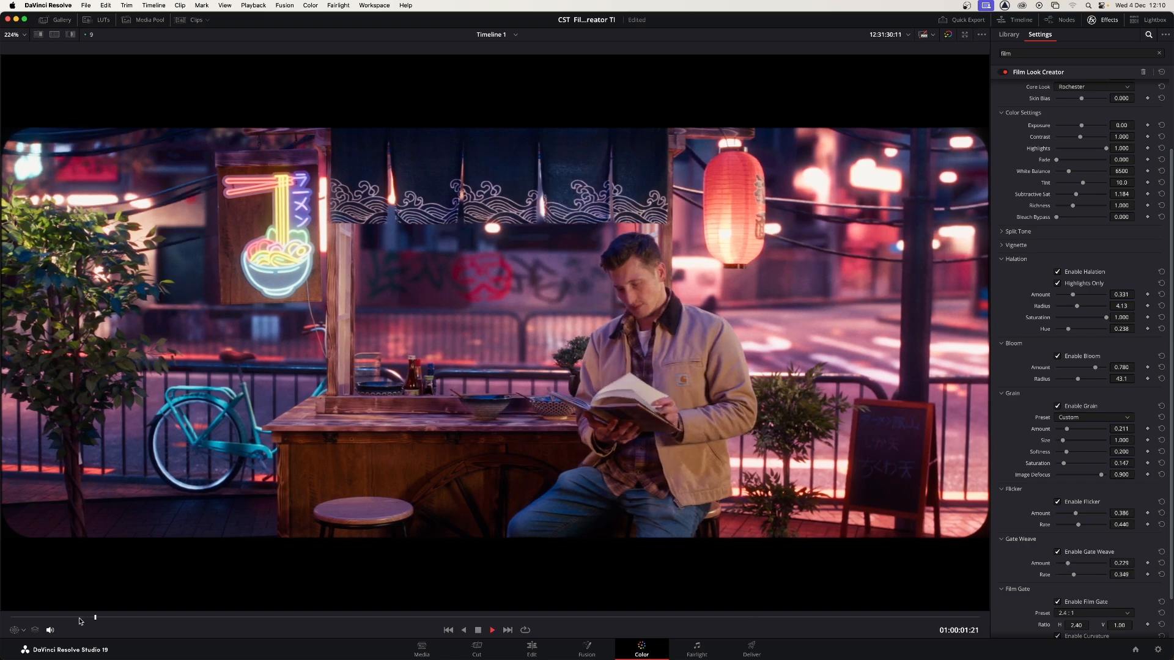